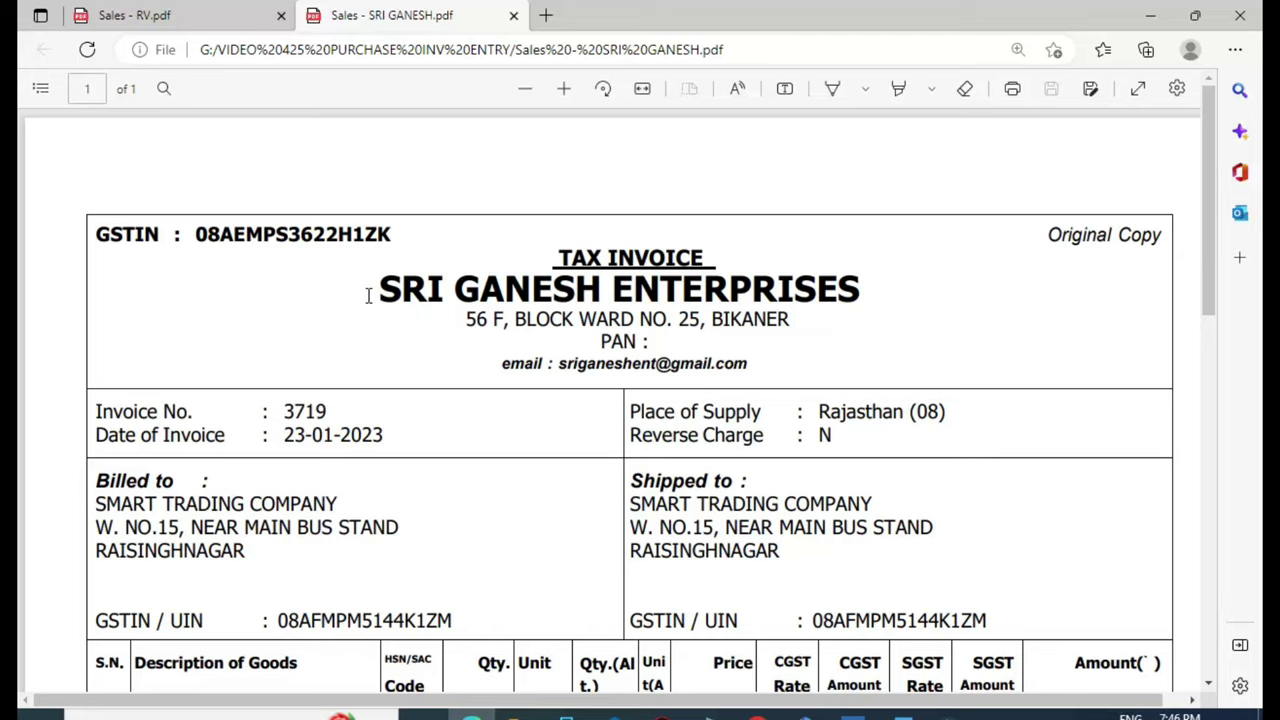
From the Gateway of Tally, go to Create and select Ledger for Smart Trading Company New
left_click(852, 712)
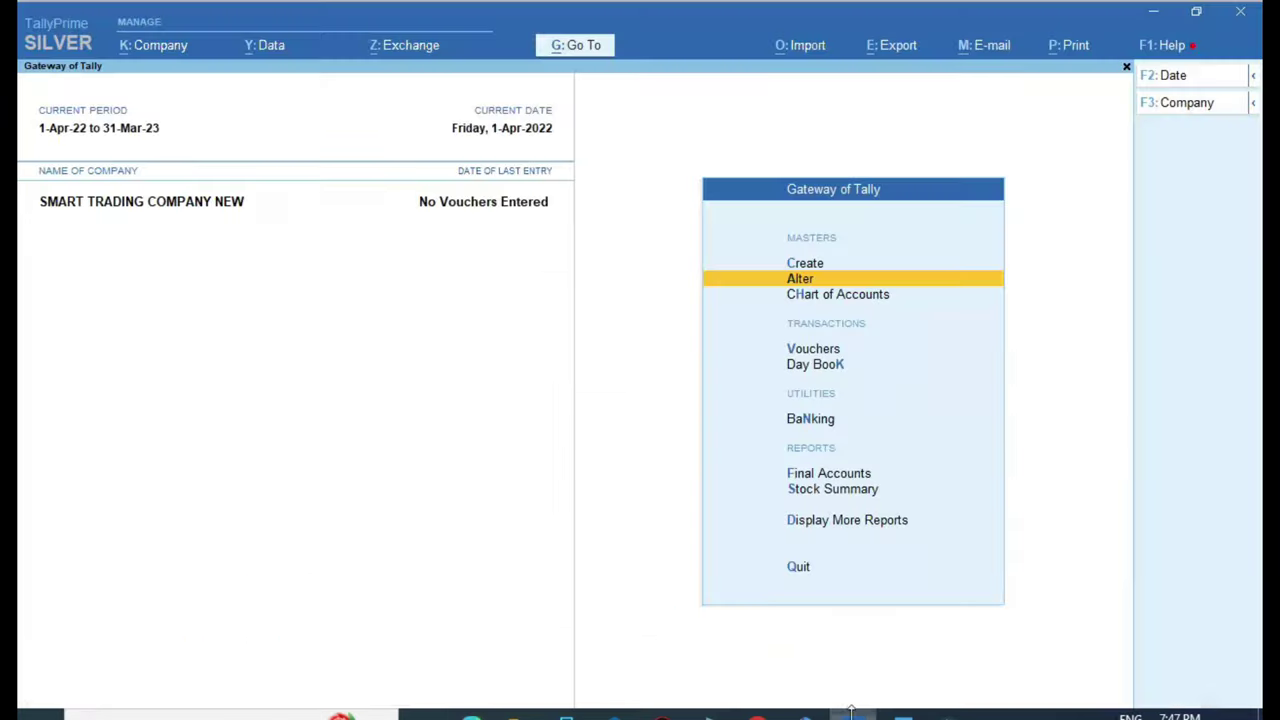
key("Up")
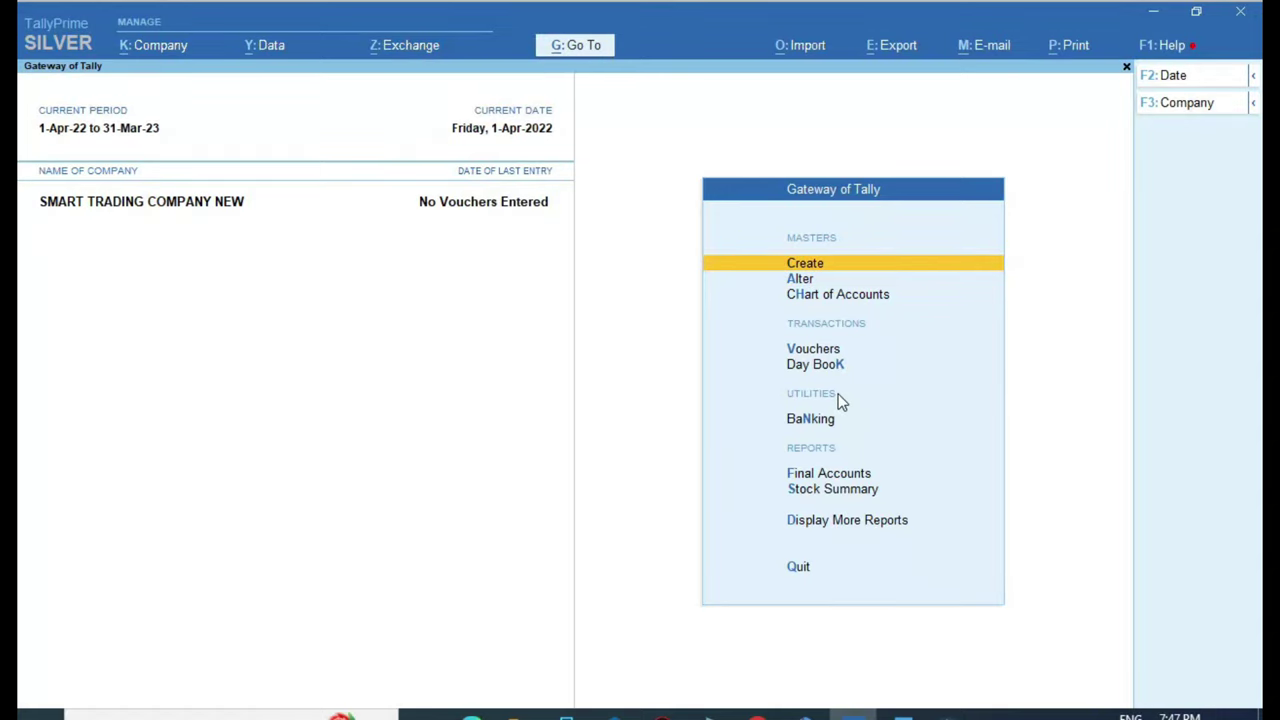
key("Return")
key("Down")
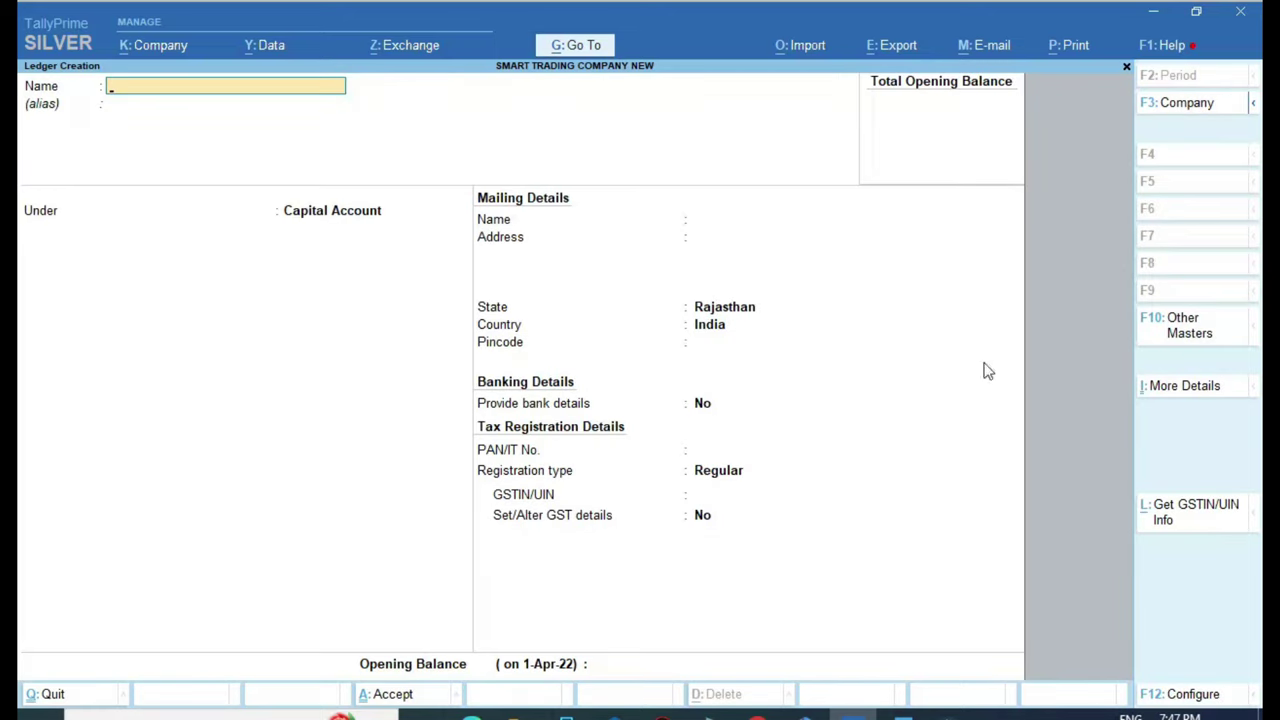
Name the ledger SRI GANESH ENTERPRISES, copying the supplier name from the invoice PDF
left_click(472, 715)
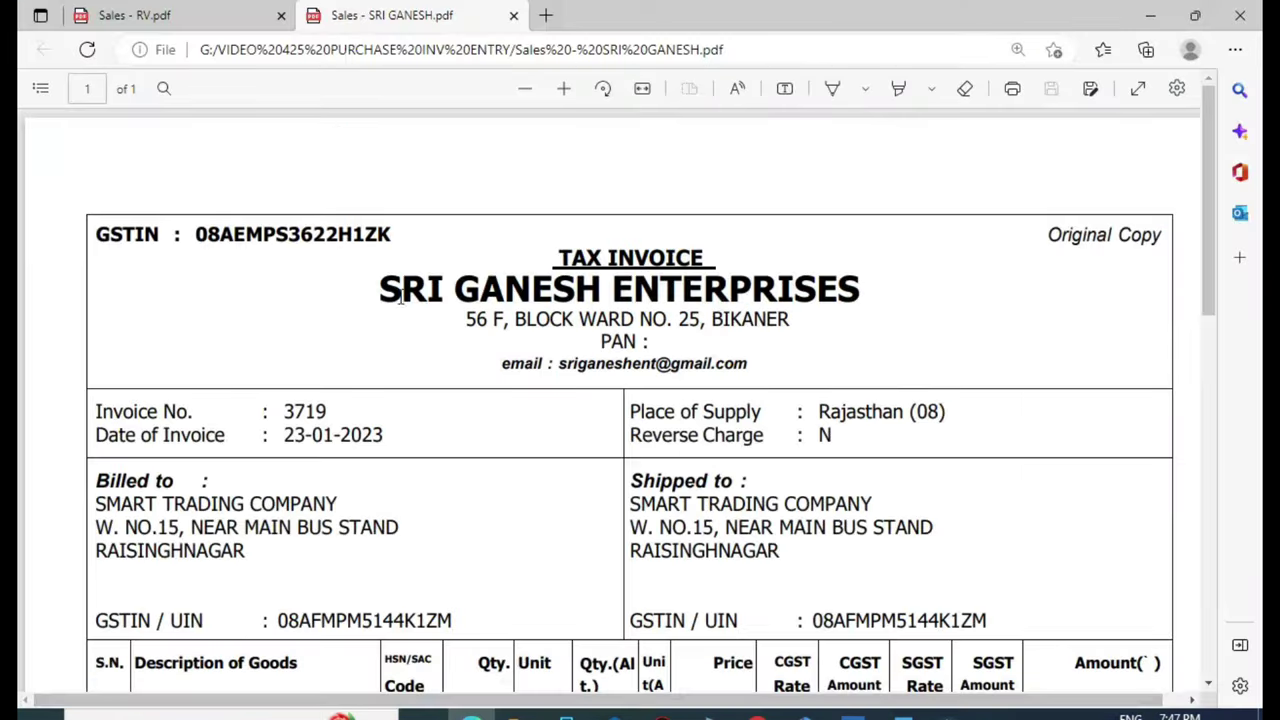
left_click_drag(379, 283, 858, 282)
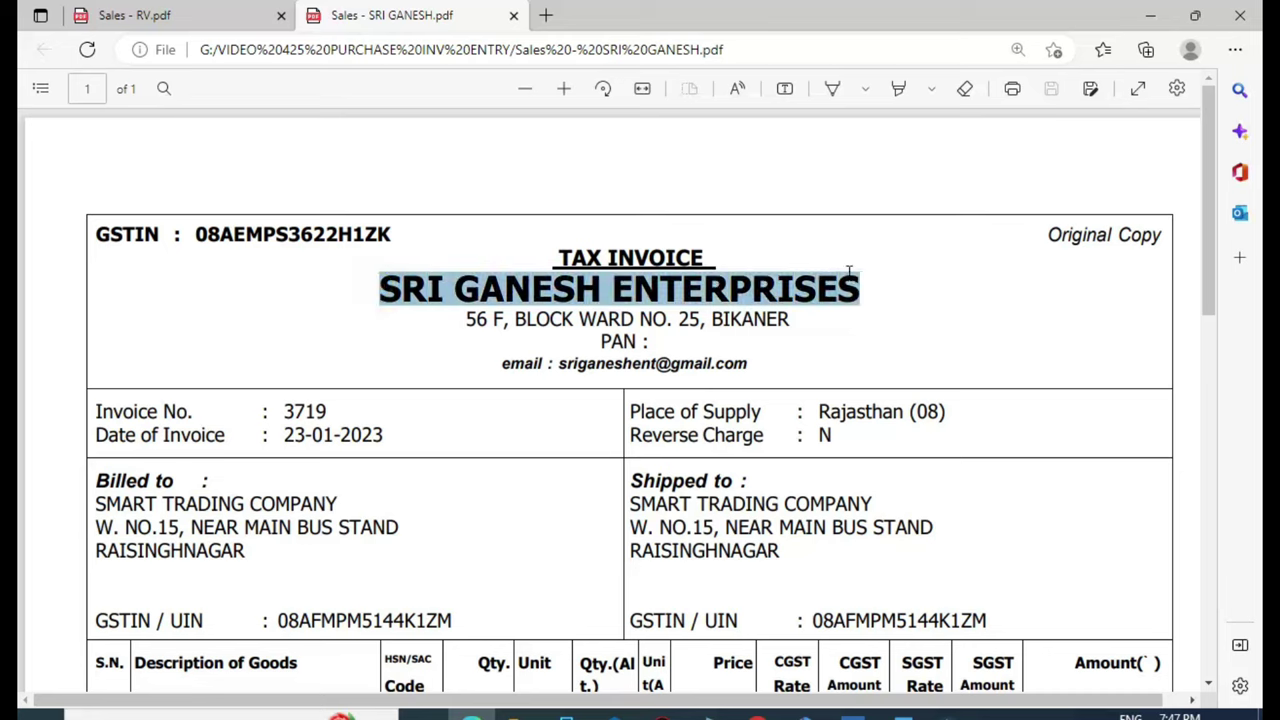
right_click(752, 290)
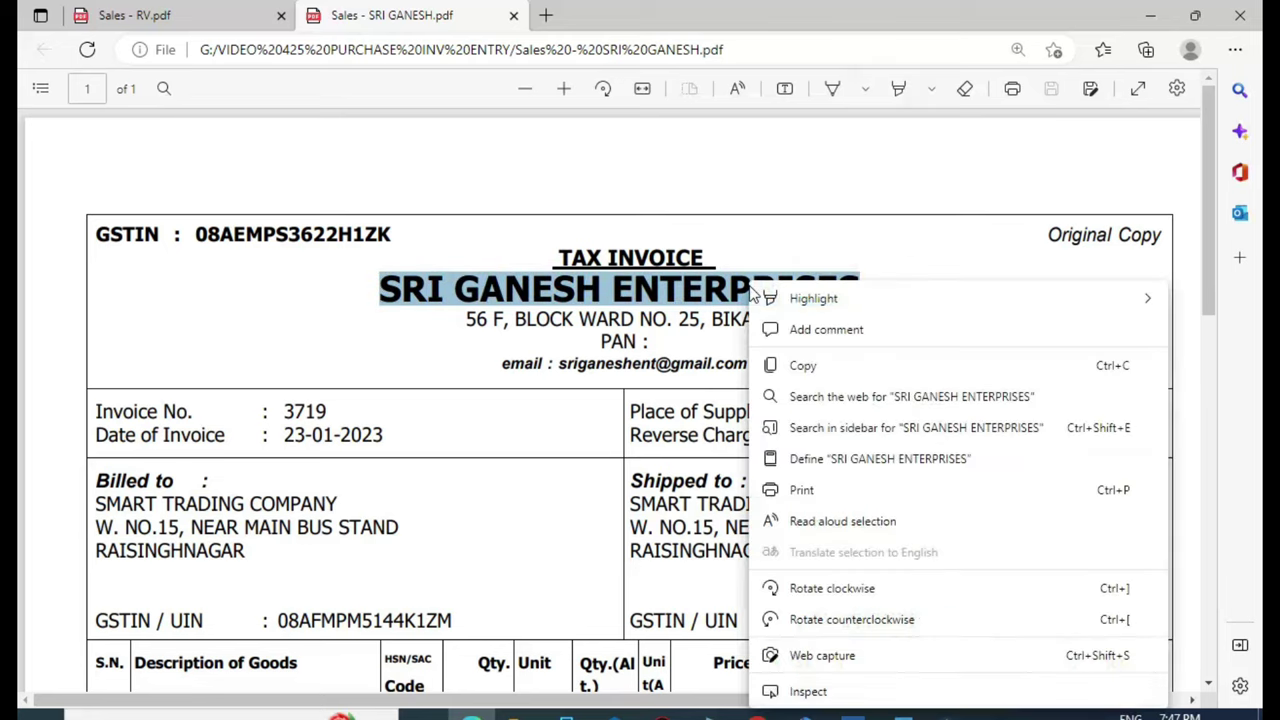
left_click(817, 365)
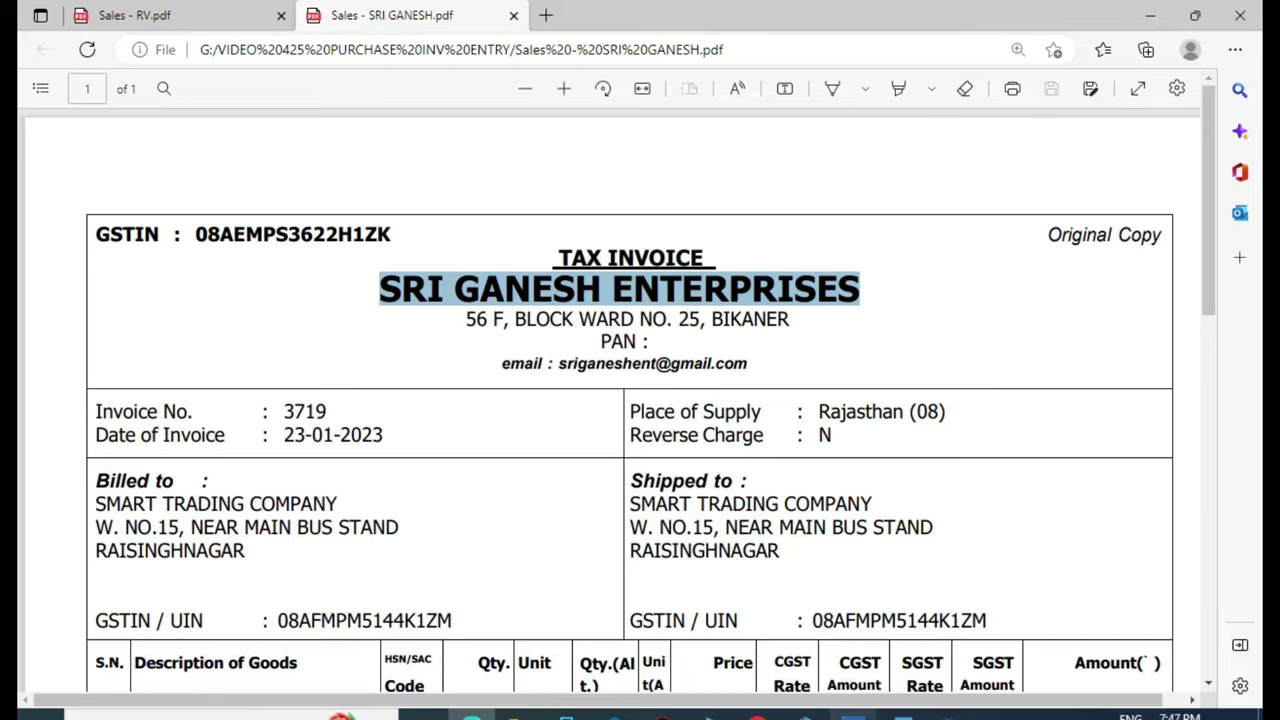
mouse_move(852, 712)
left_click(852, 640)
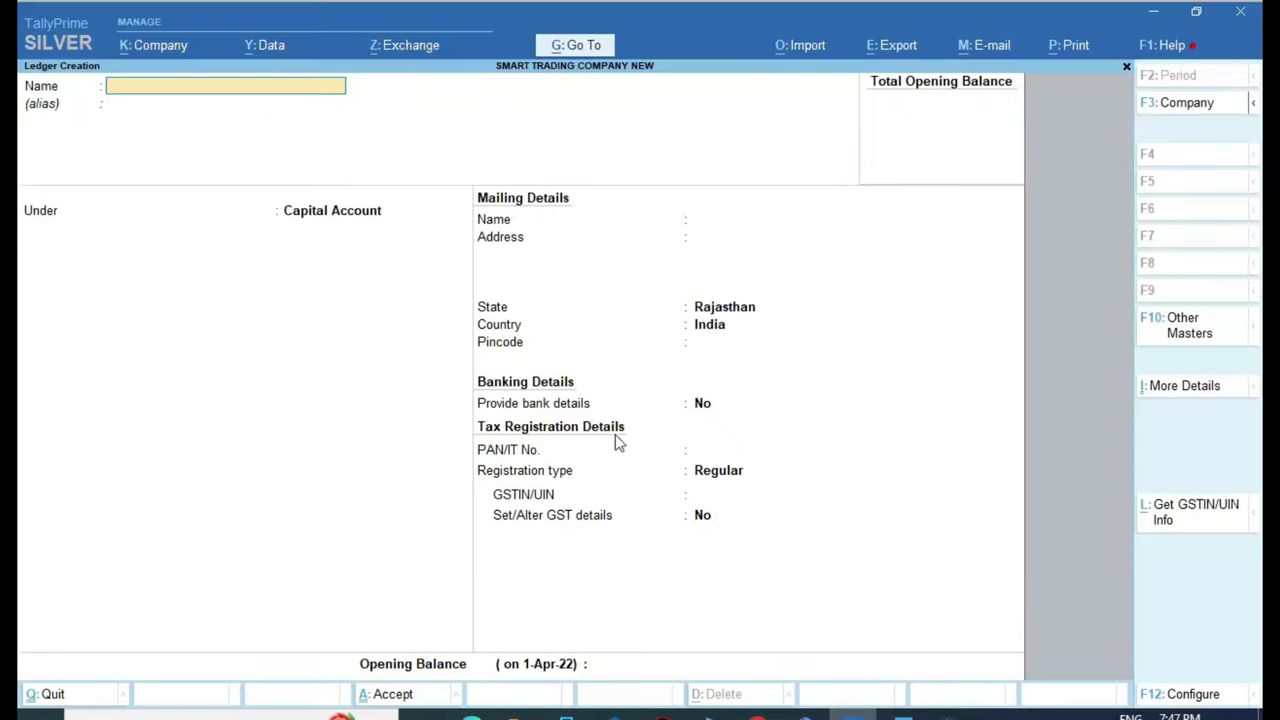
key("ctrl+v")
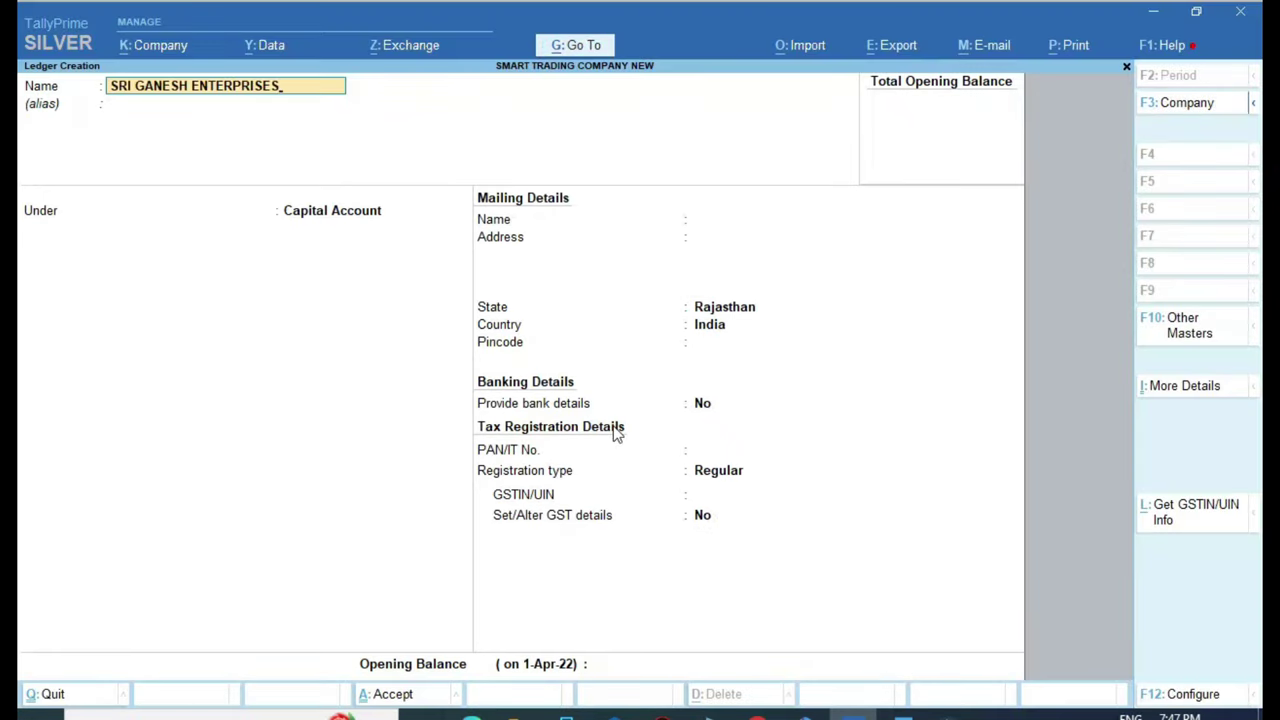
key("Return")
key("Return")
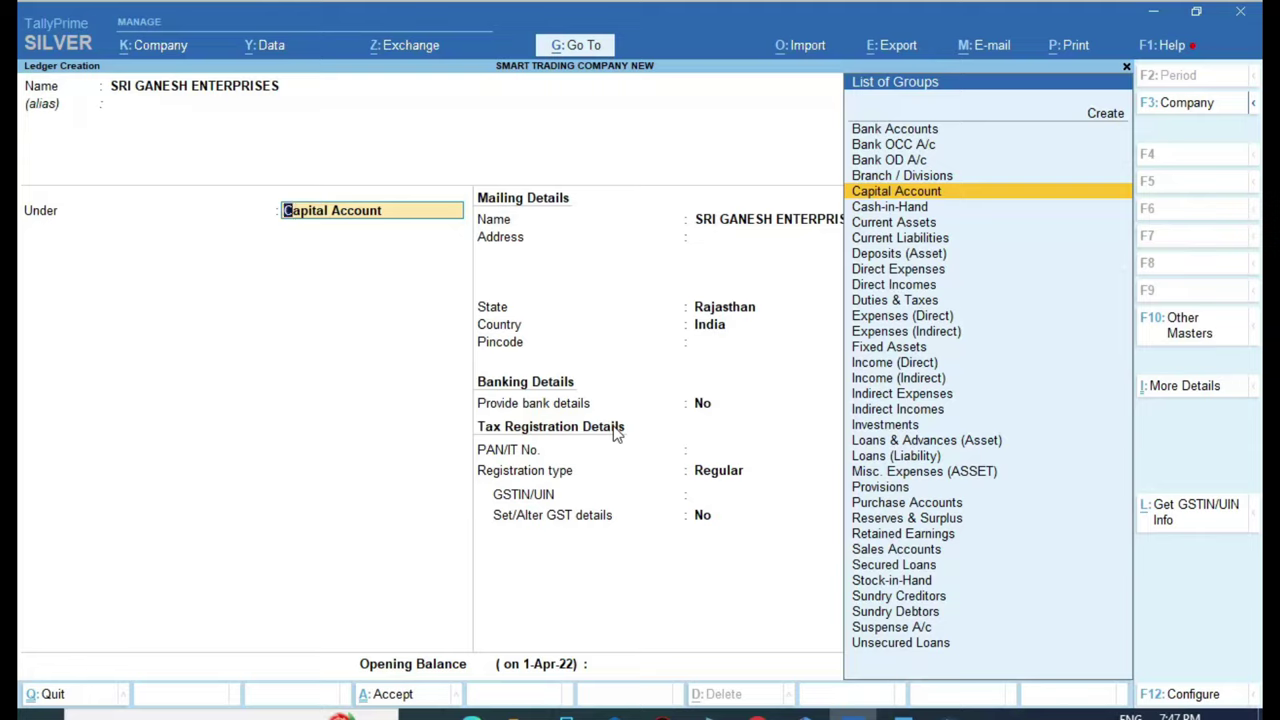
Place the ledger under Sundry Creditors, keep state Rajasthan, and return to the Address field
type("SUND")
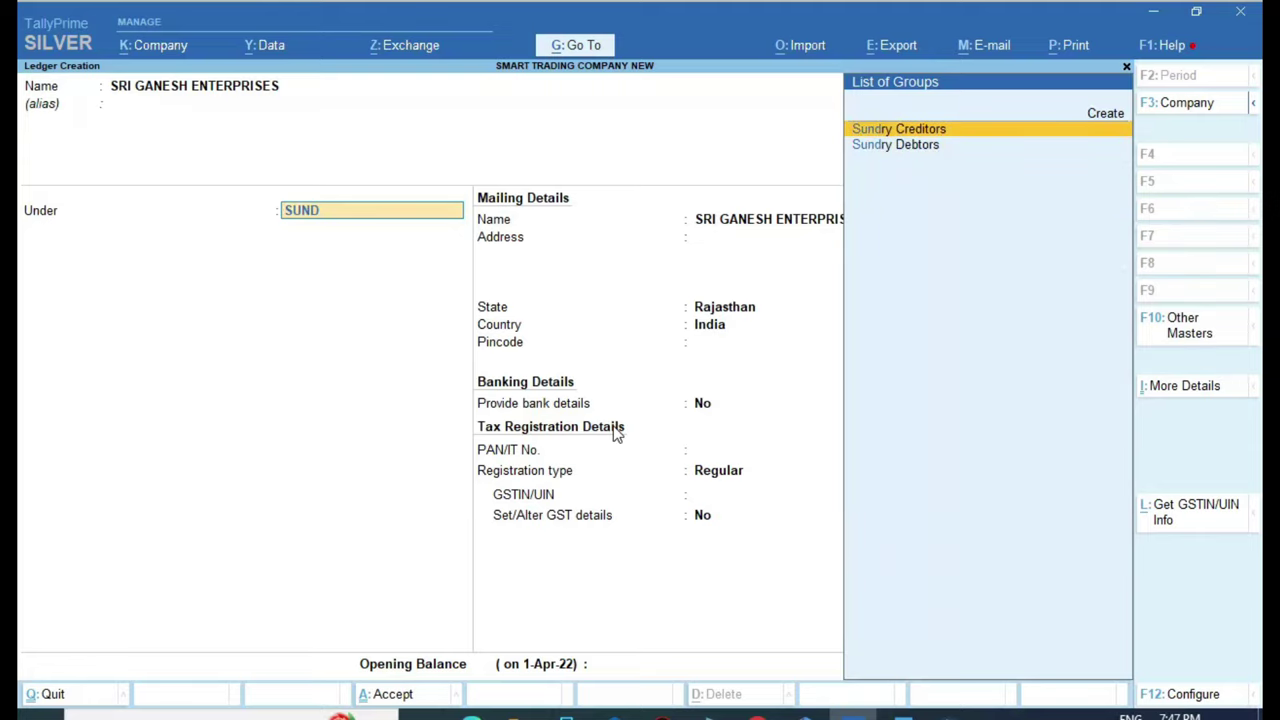
key("Return")
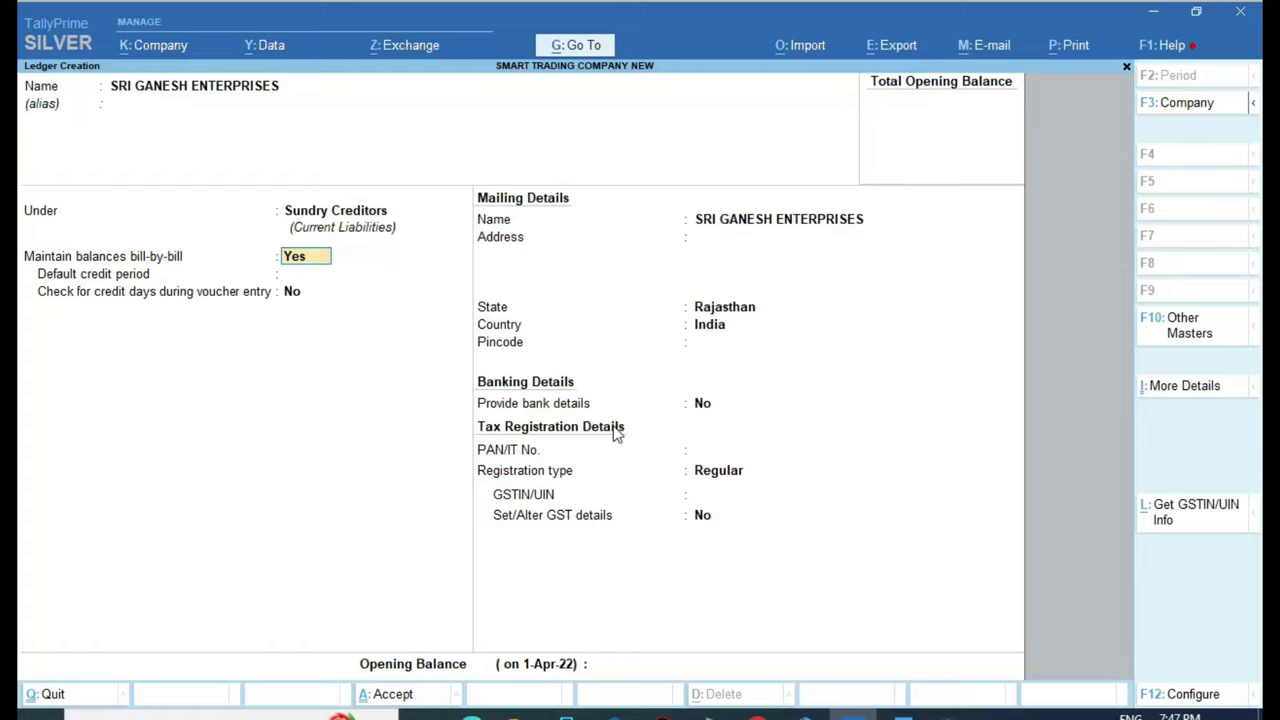
key("Return")
key("Return")
key("Return")
key("Return")
key("Return")
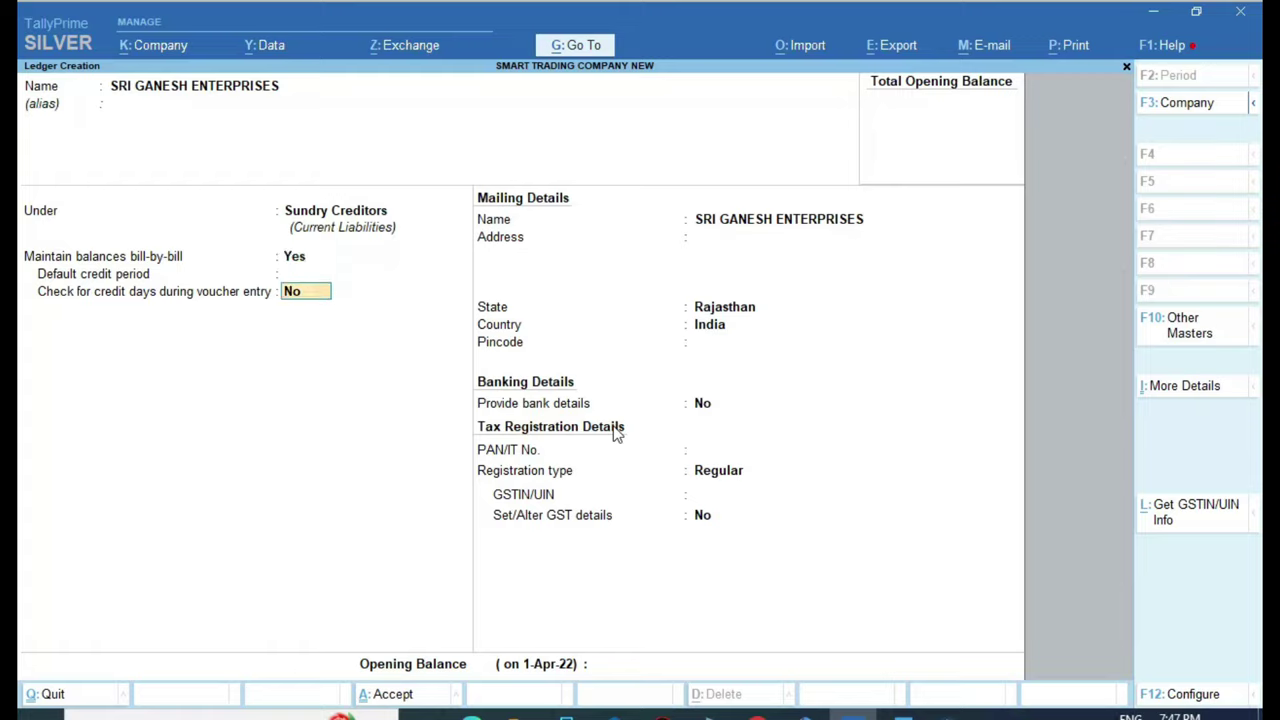
key("Return")
key("Return")
key("Return")
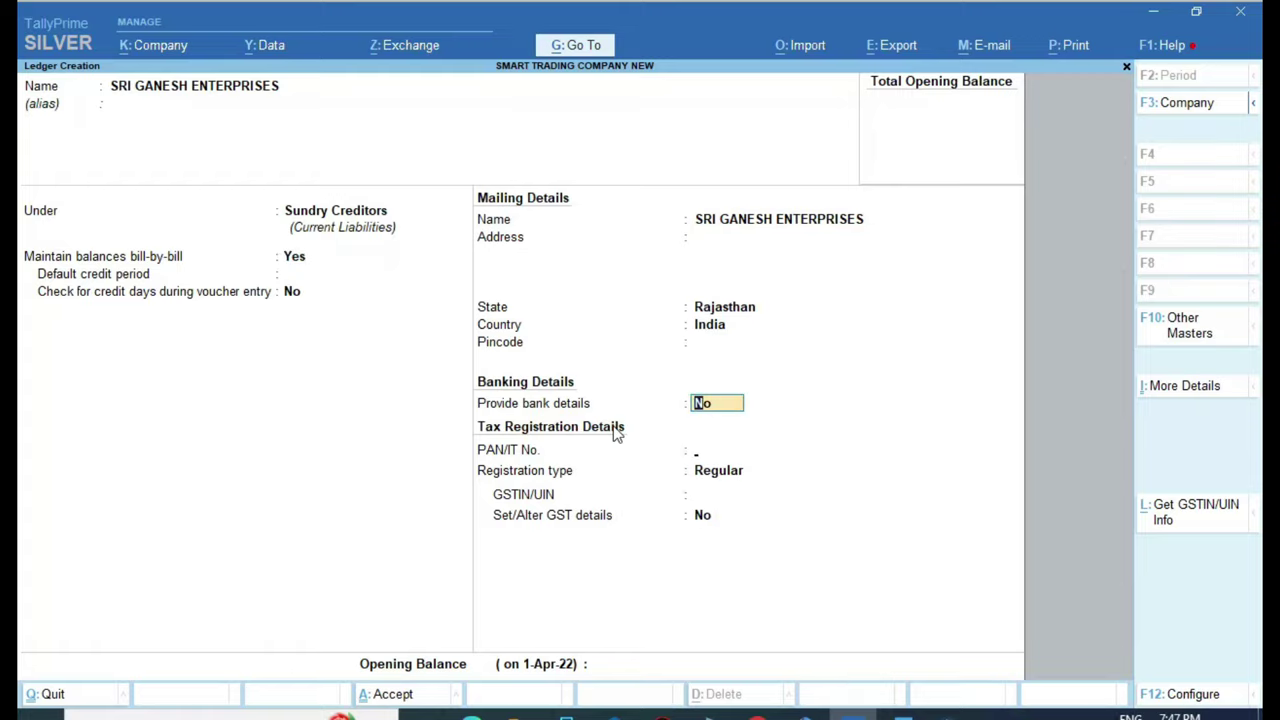
key("BackSpace")
key("BackSpace")
key("BackSpace")
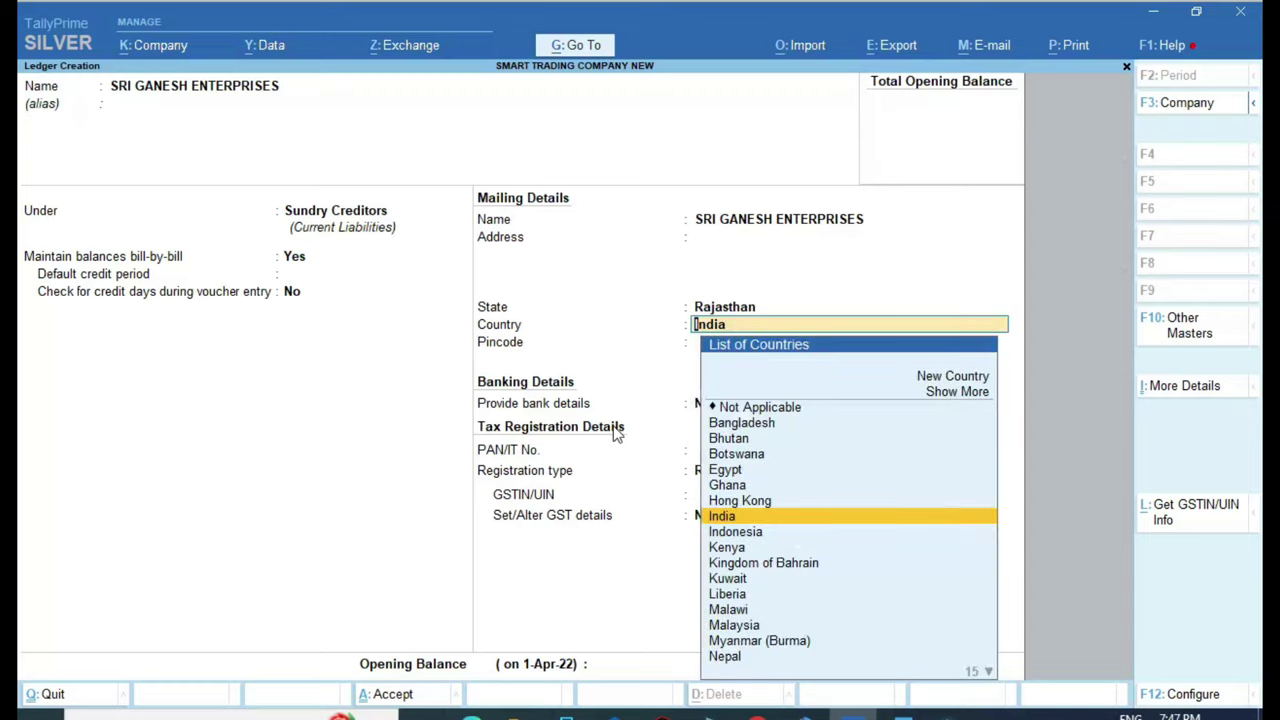
key("BackSpace")
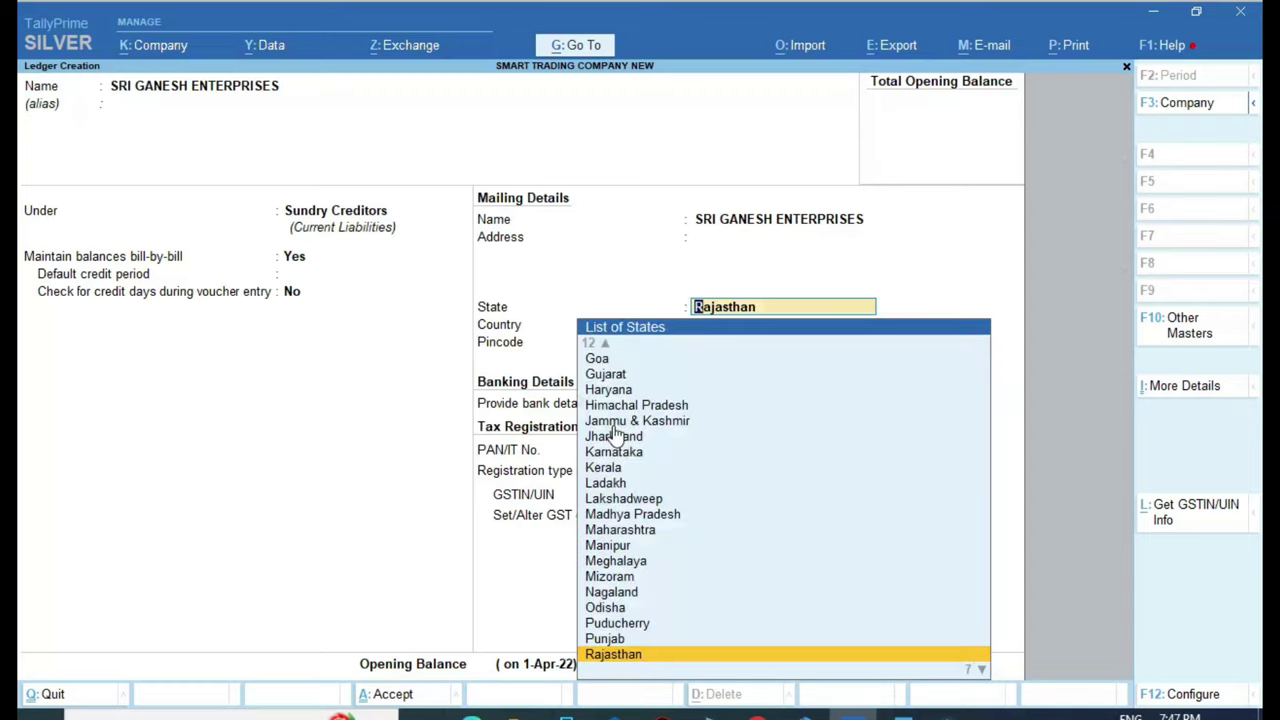
key("Return")
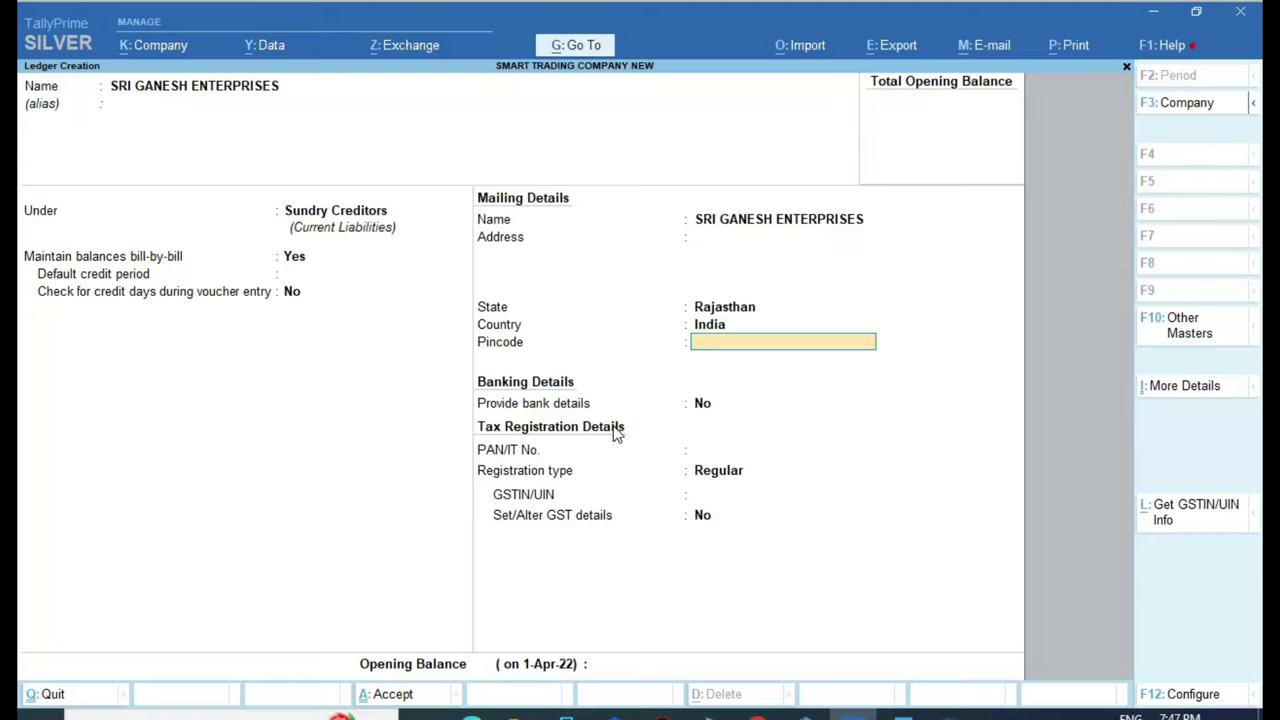
key("BackSpace")
key("BackSpace")
key("BackSpace")
key("BackSpace")
key("Return")
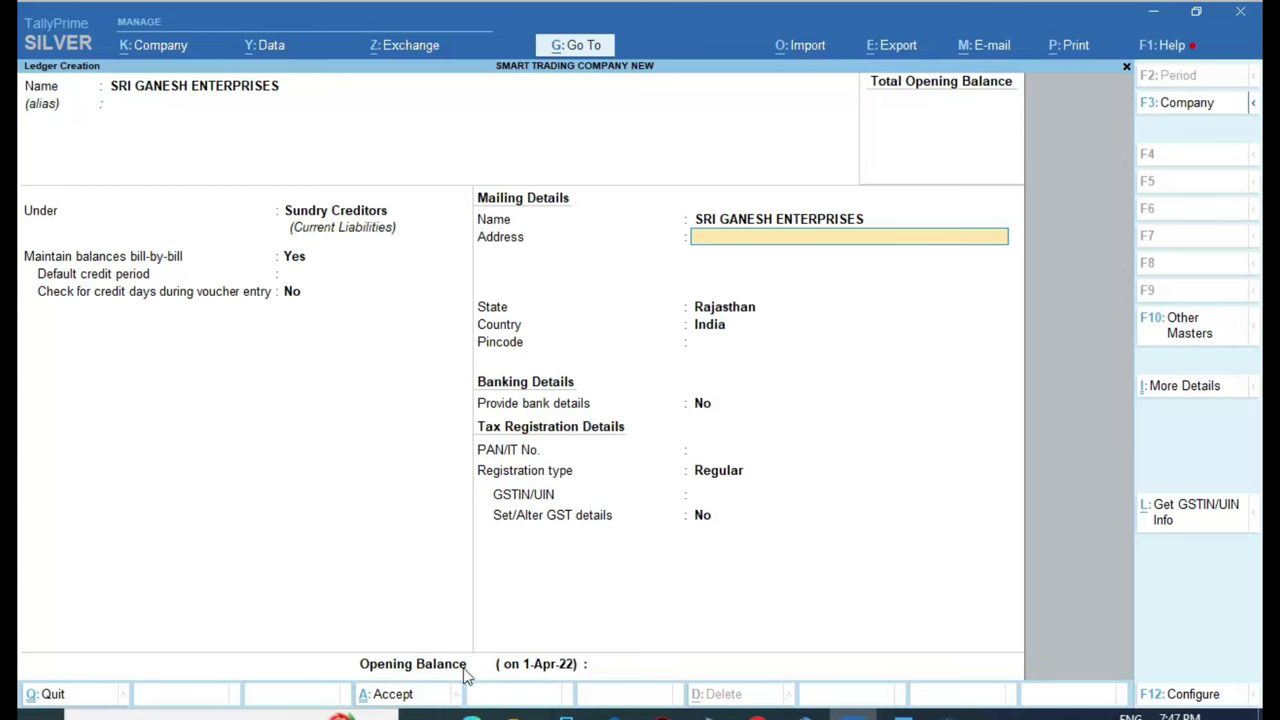
Paste the supplier's address line from the invoice and keep Regular as registration type
left_click(471, 716)
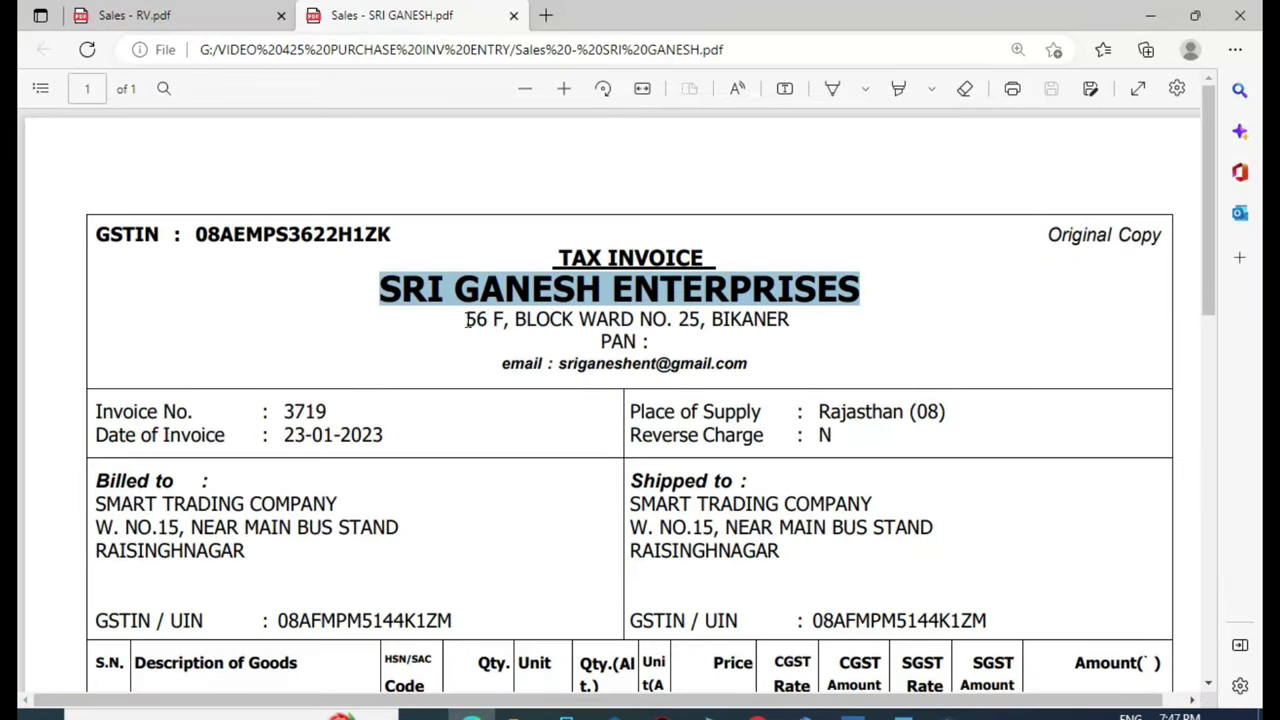
left_click_drag(467, 320, 794, 323)
key("ctrl+c")
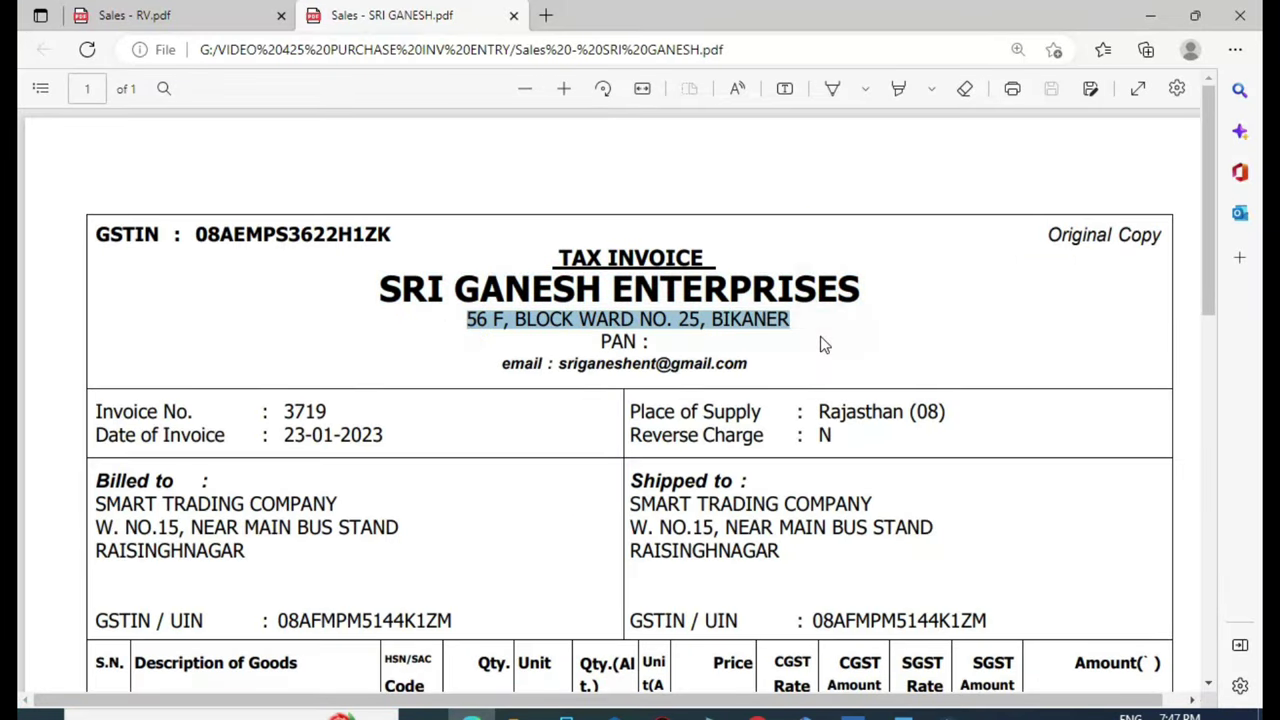
left_click(852, 714)
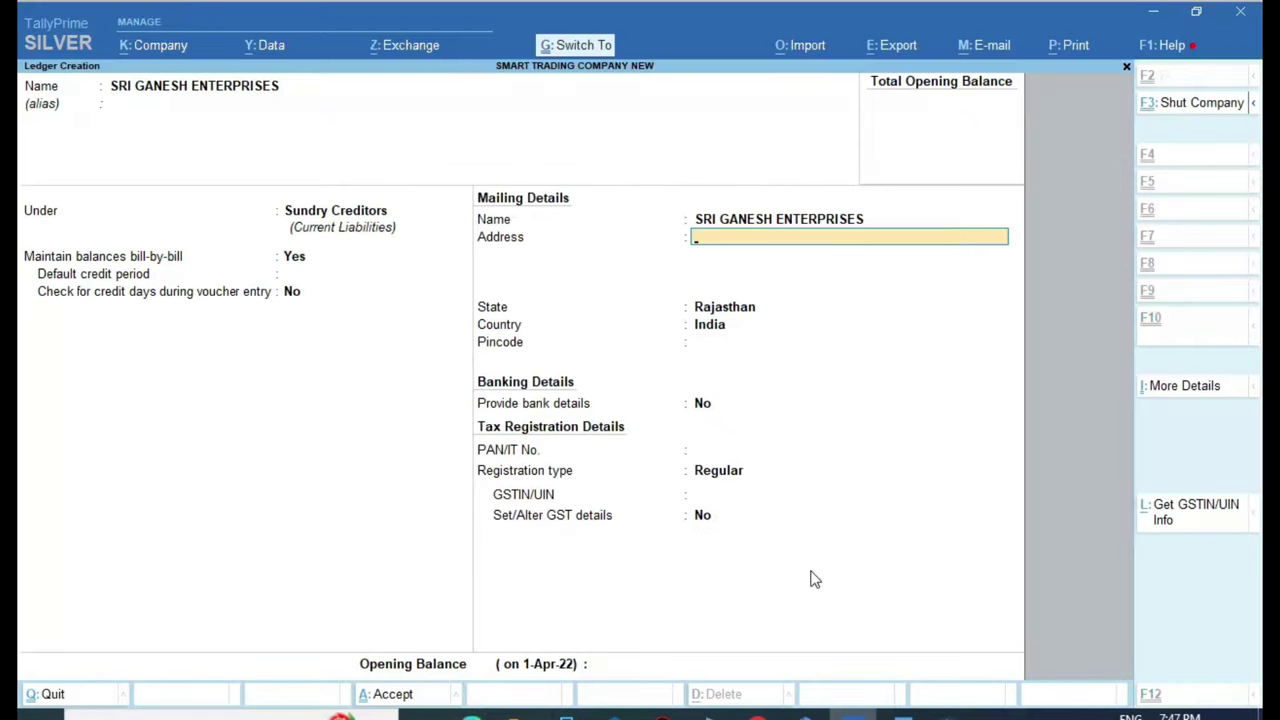
key("ctrl+v")
key("Return")
key("Return")
key("Return")
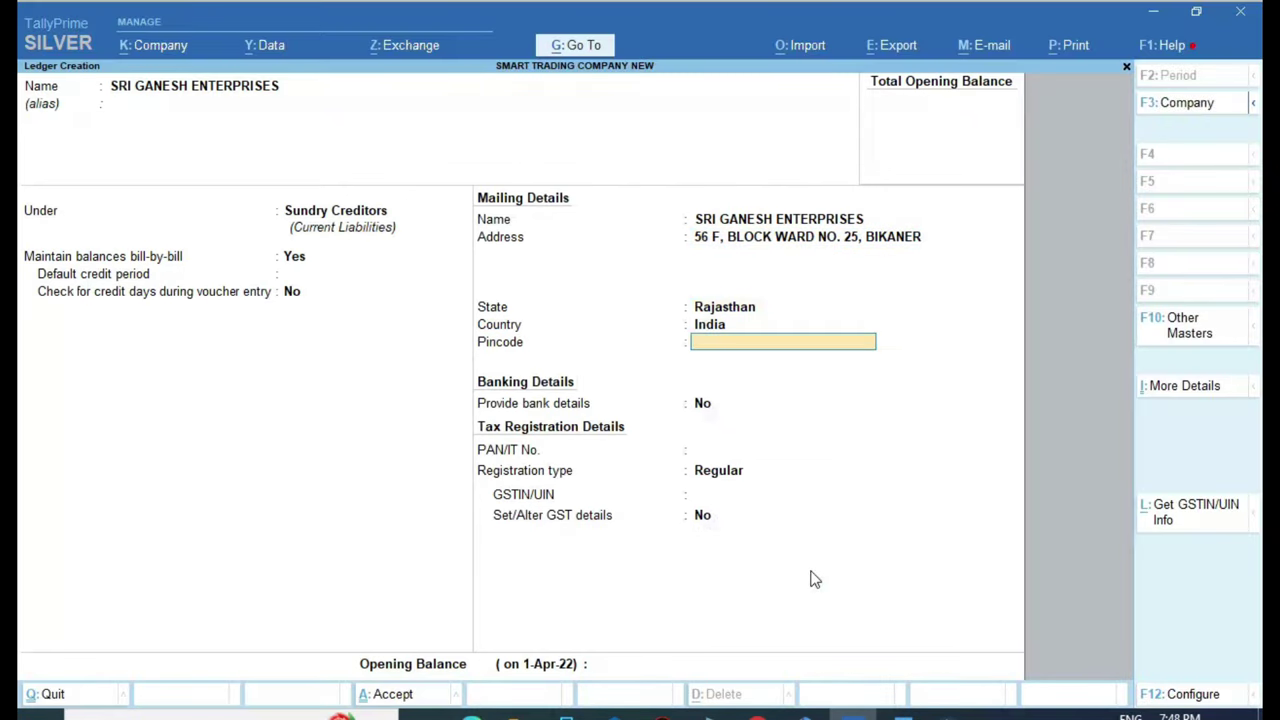
key("Return")
key("Return")
key("Return")
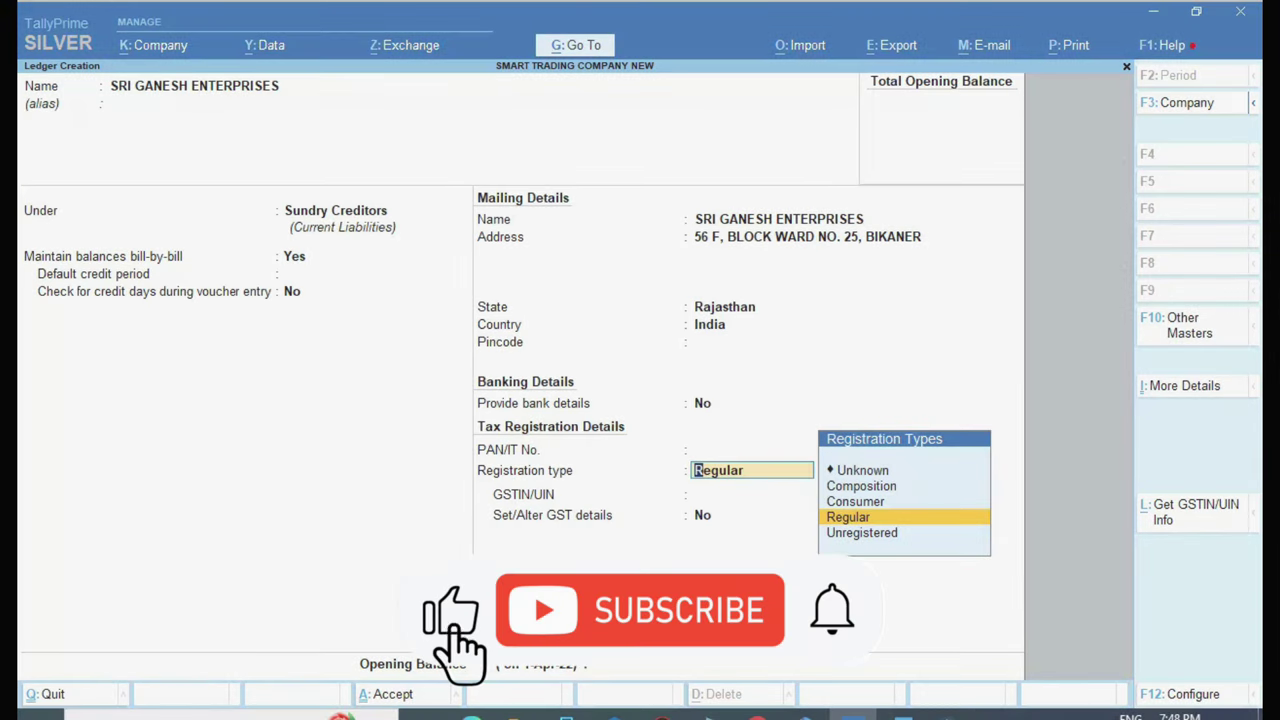
key("Return")
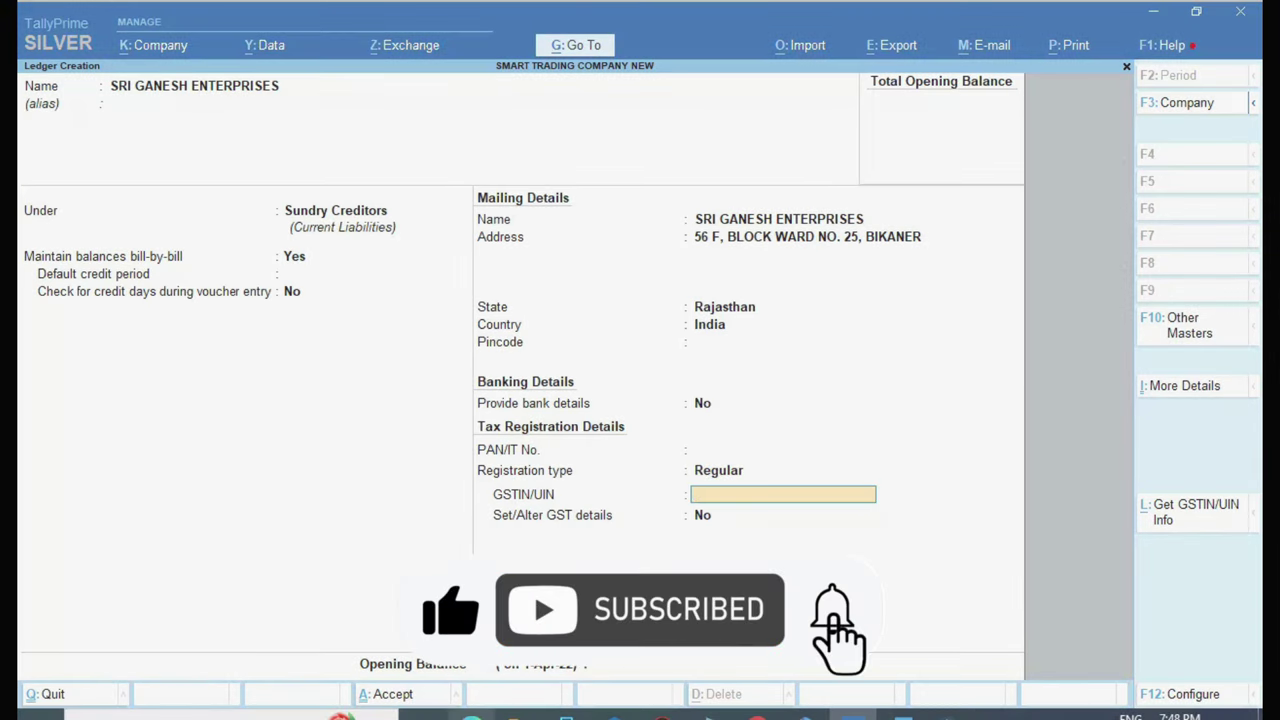
Enter the supplier's GSTIN from the invoice and save the ledger
key("alt+Tab")
scroll(614, 418, "down", 6)
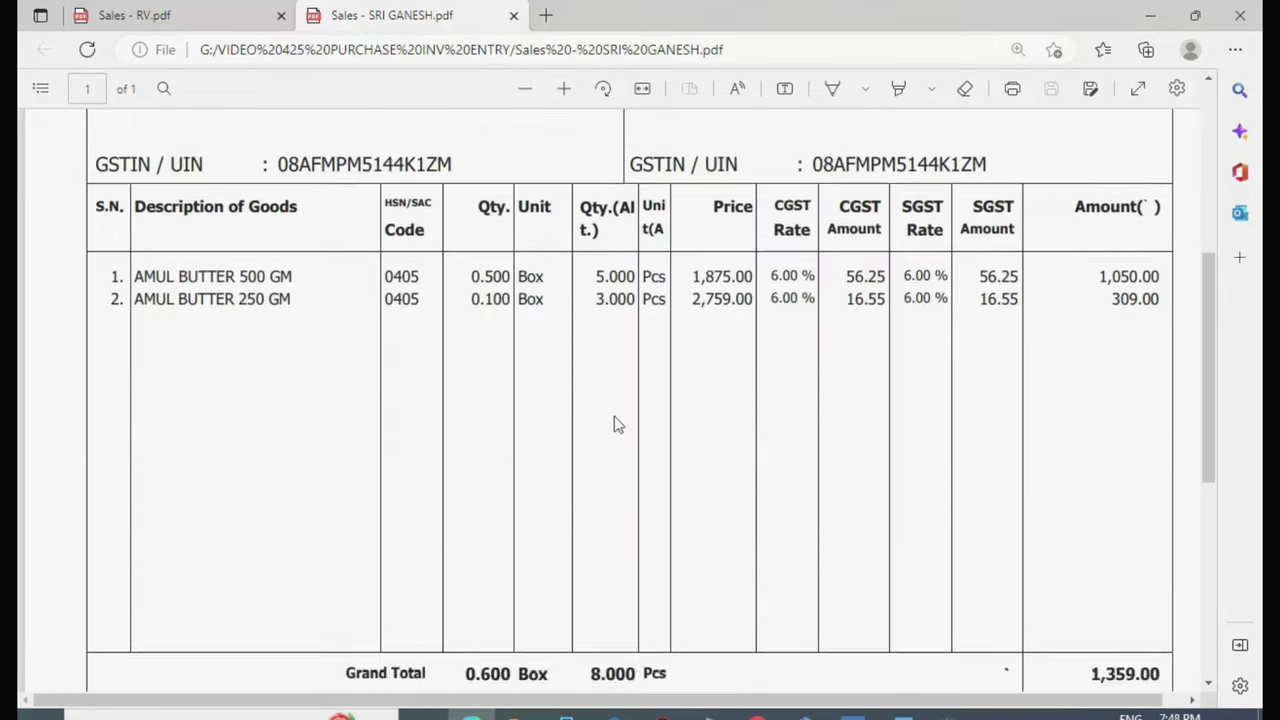
scroll(614, 418, "up", 1)
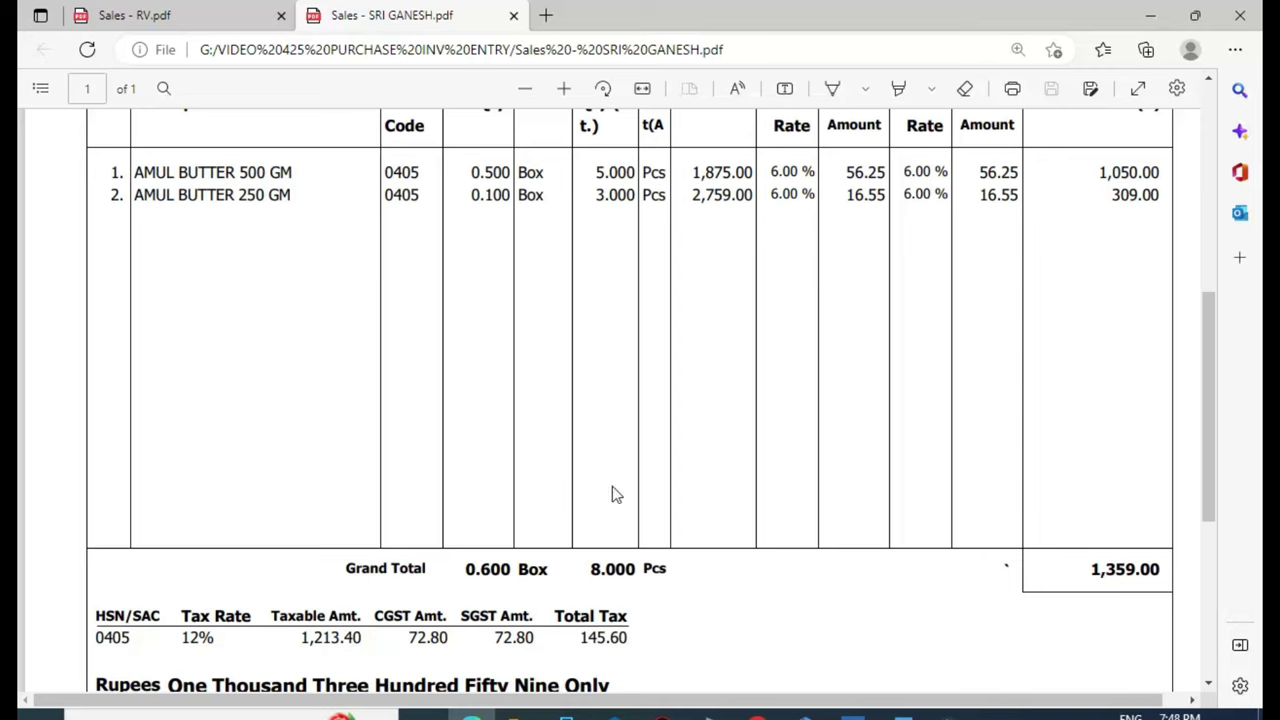
key("alt+Tab")
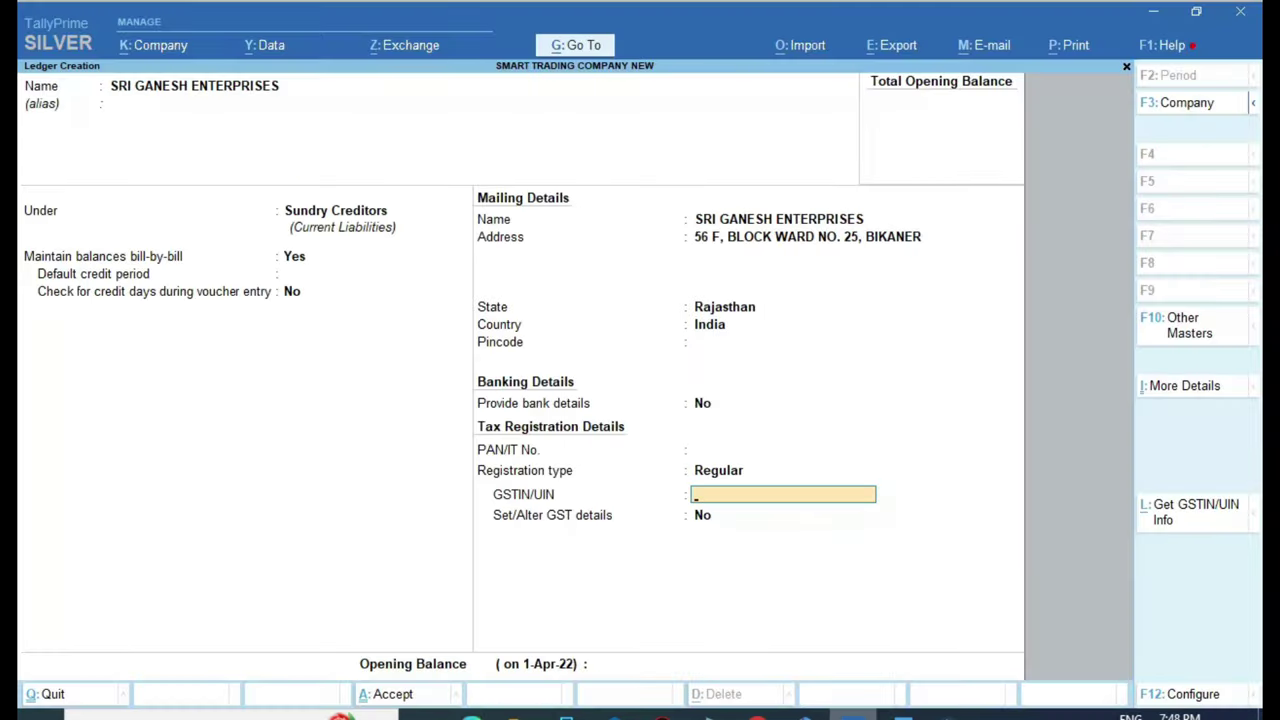
key("Return")
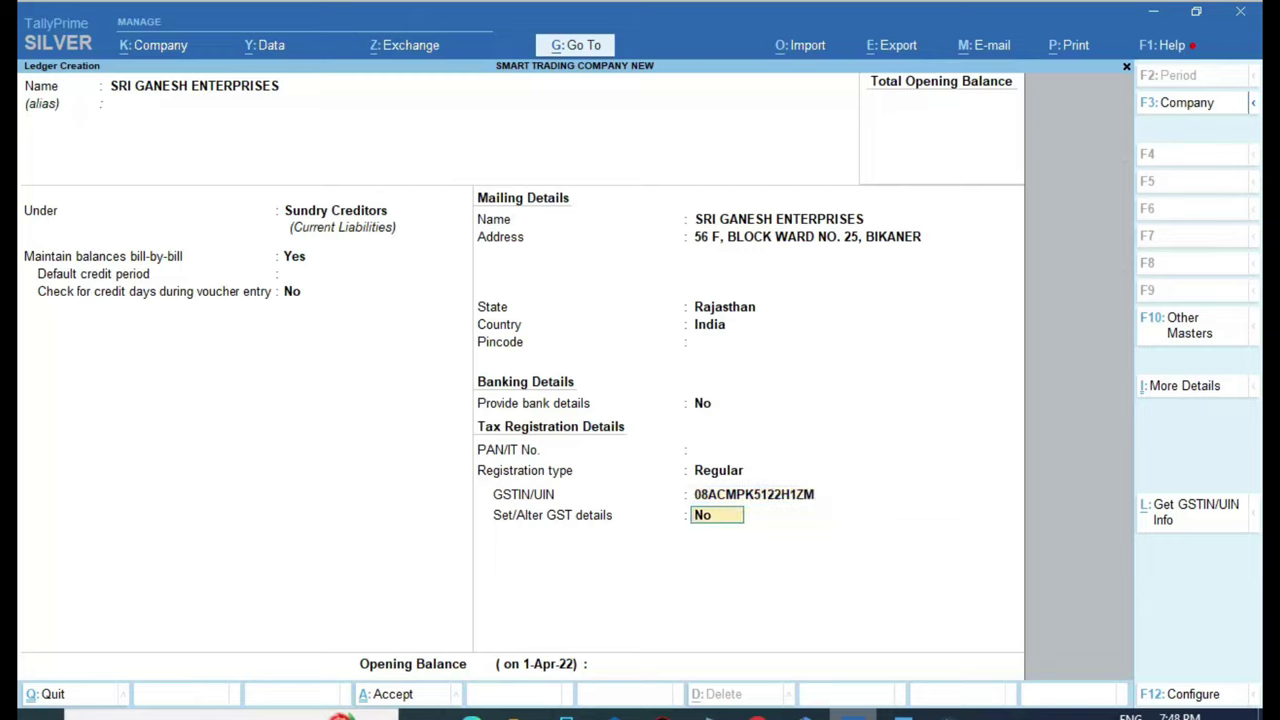
key("Return")
key("Return")
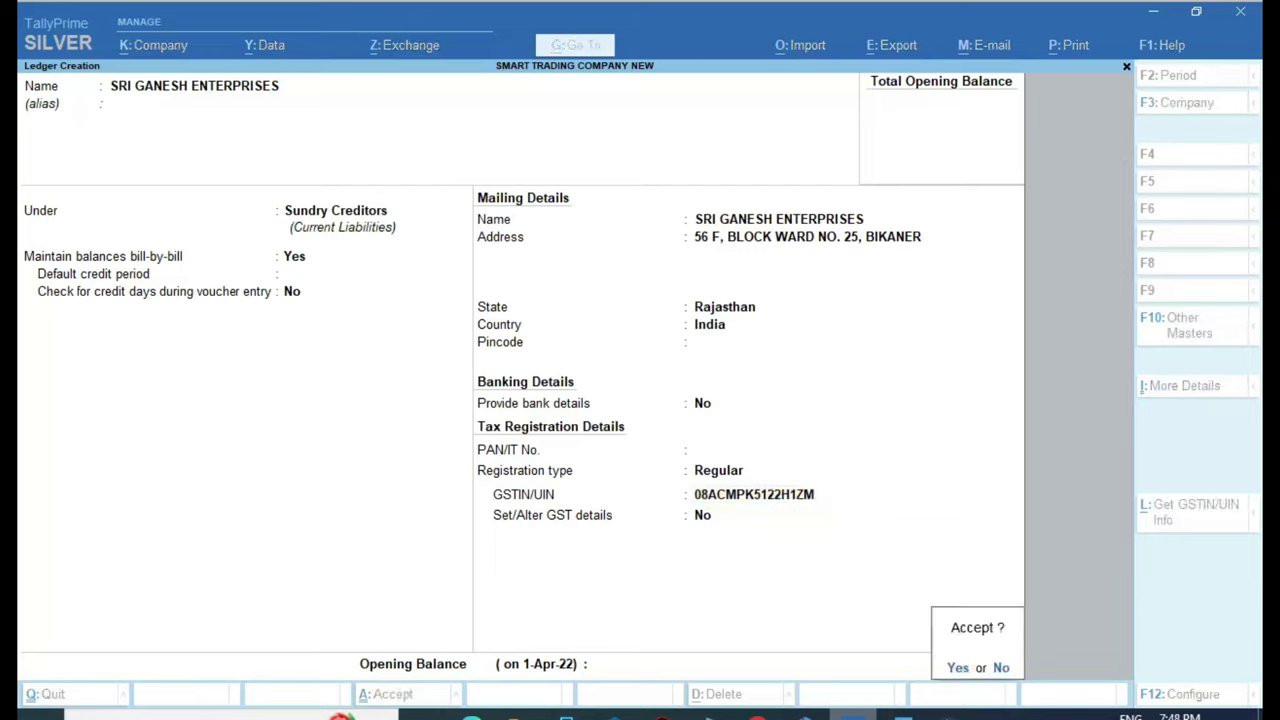
key("y")
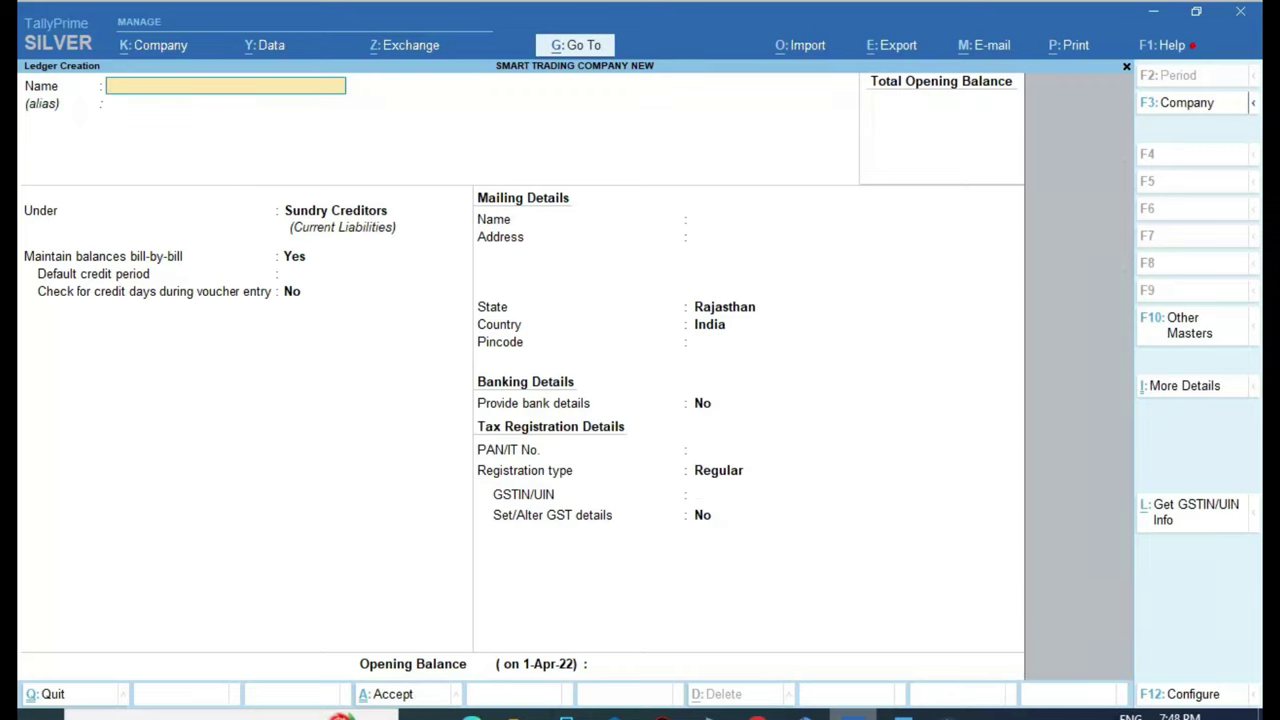
Name a new ledger RV & COMPANY from the RV invoice, under Sundry Creditors
left_click(471, 714)
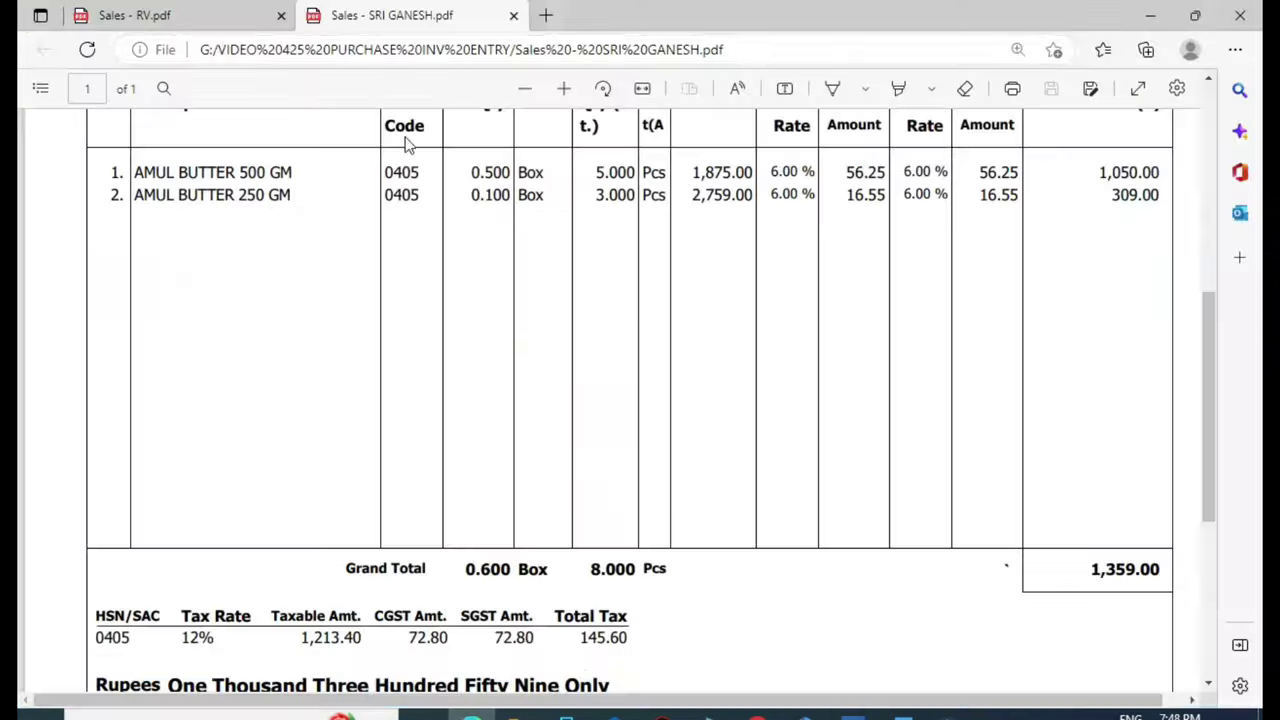
left_click(197, 17)
left_click_drag(488, 290, 768, 295)
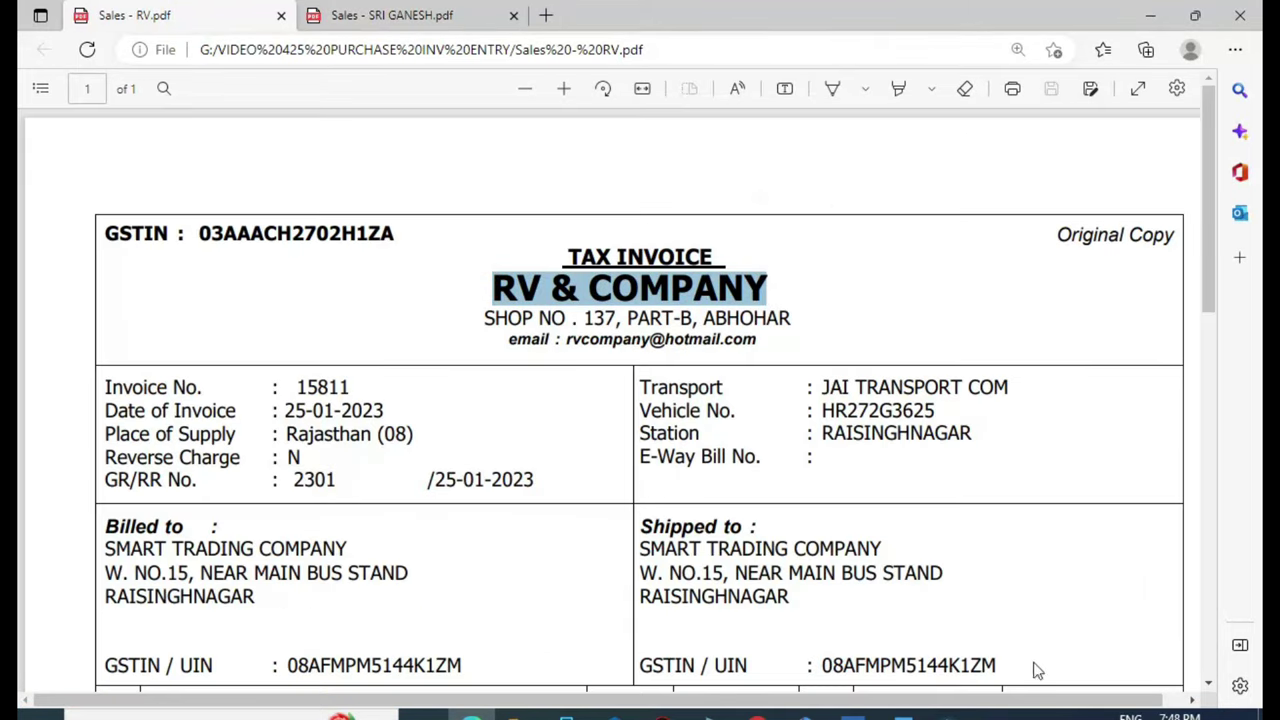
left_click(853, 714)
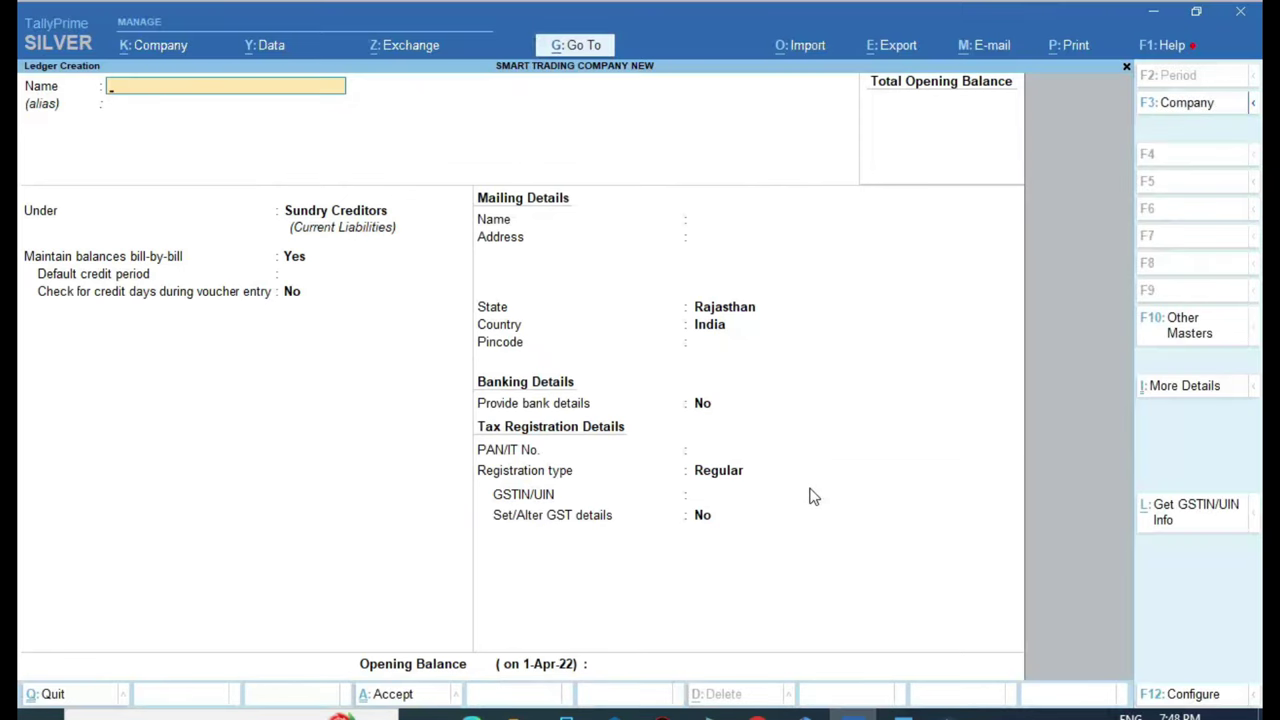
key("ctrl+v")
key("Return")
key("Return")
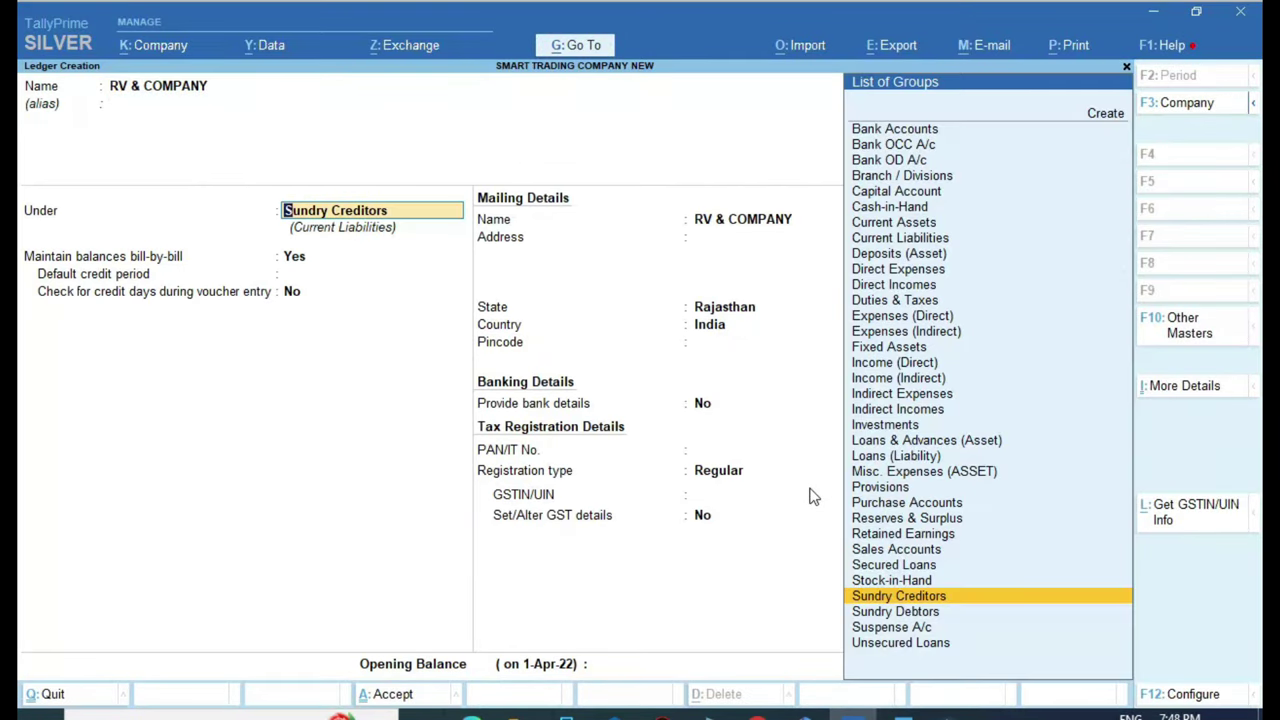
key("Return")
key("Return")
key("Return")
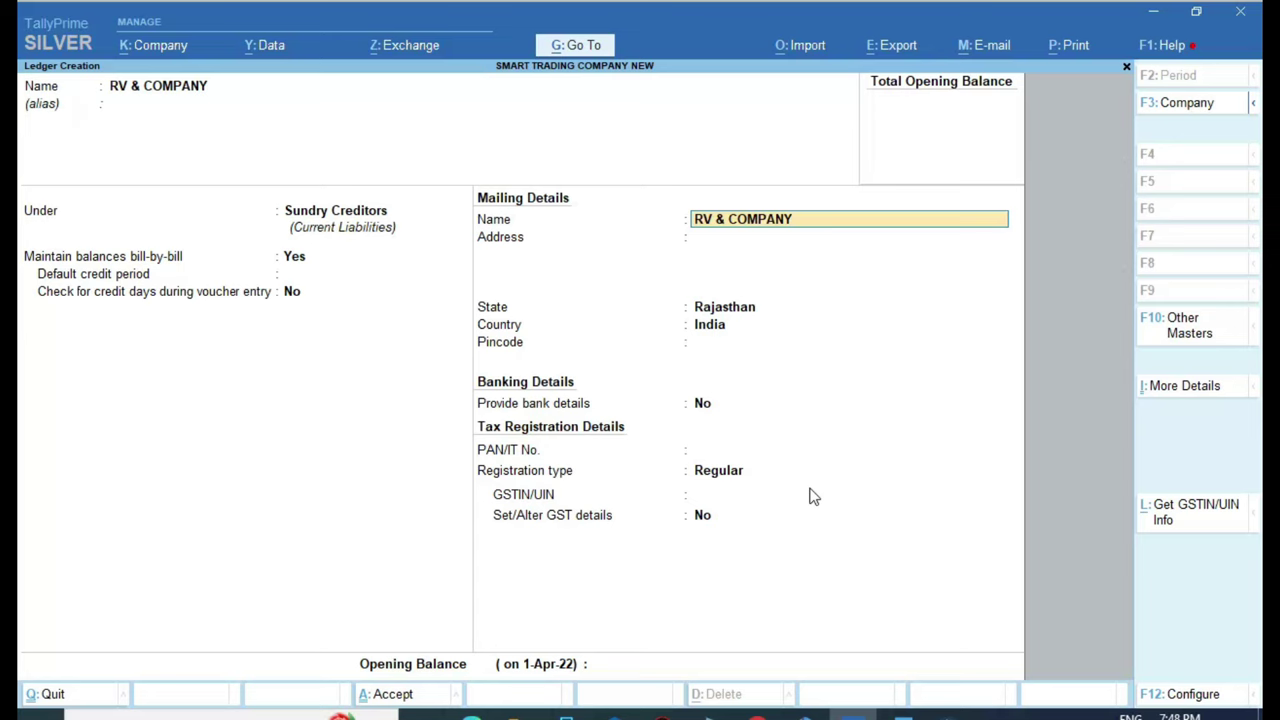
key("Return")
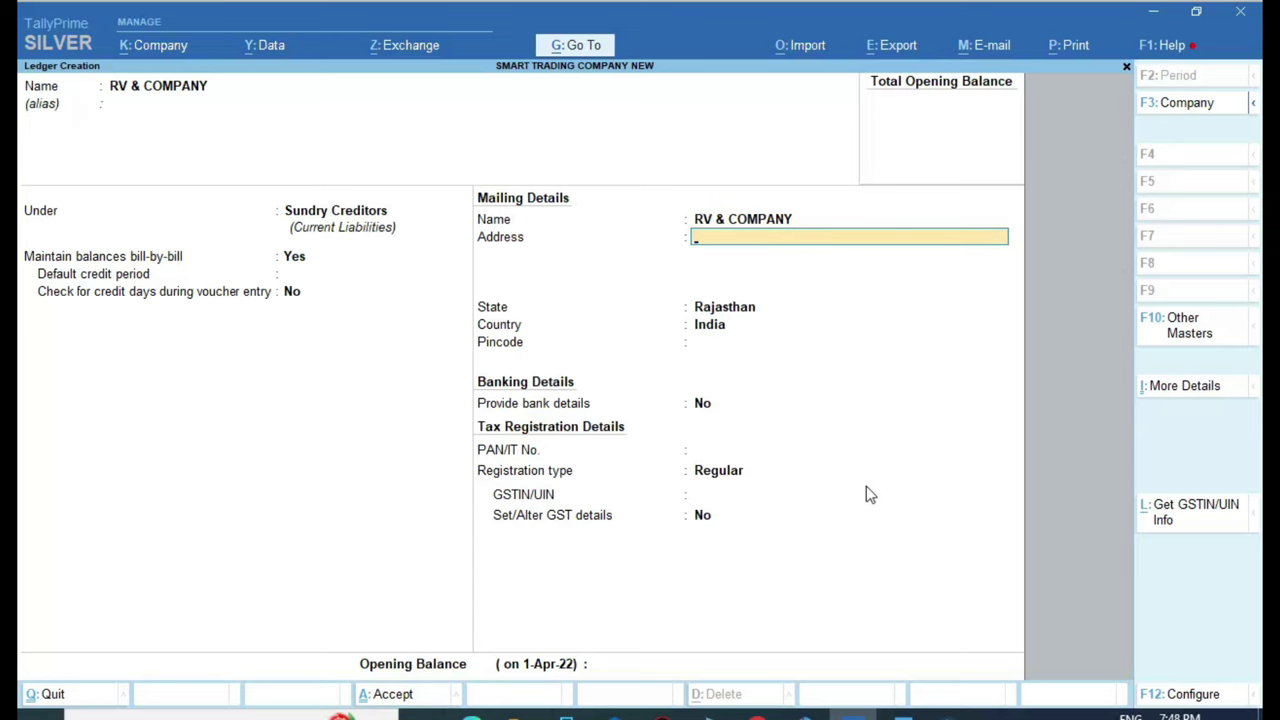
Paste the supplier's Abhohar shop address and set the state to Punjab
key("alt+Tab")
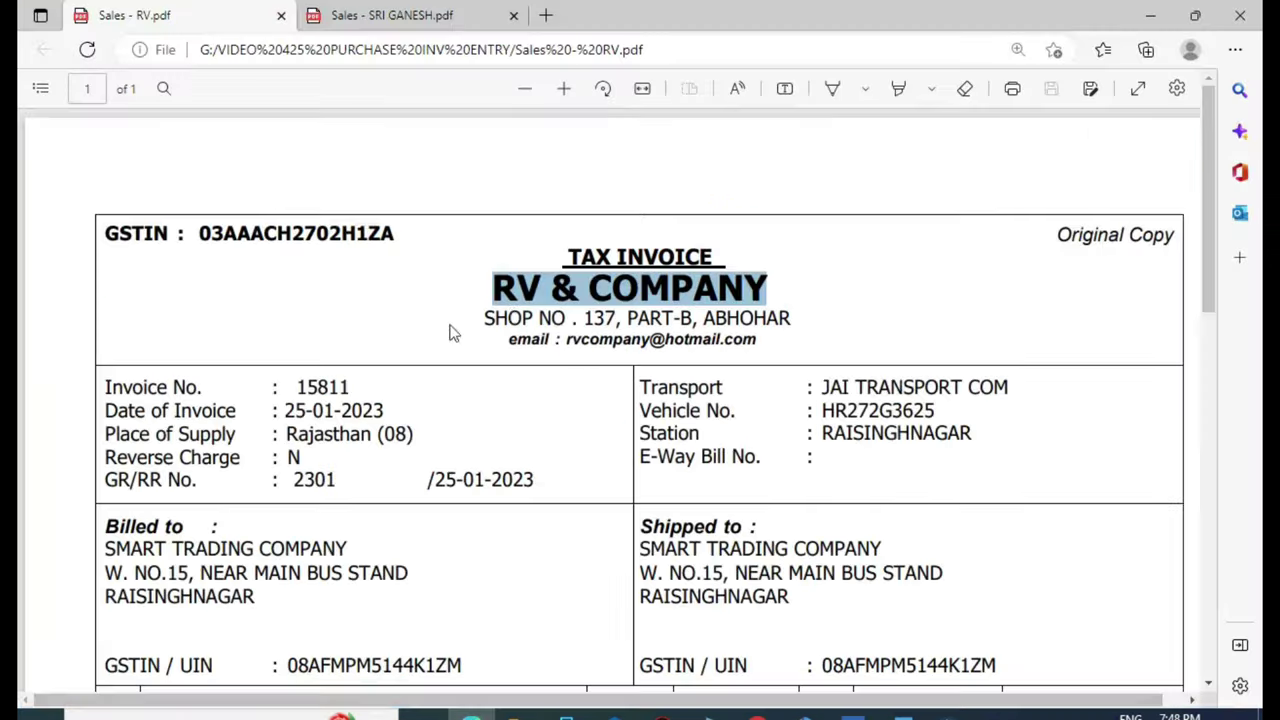
left_click_drag(483, 318, 795, 316)
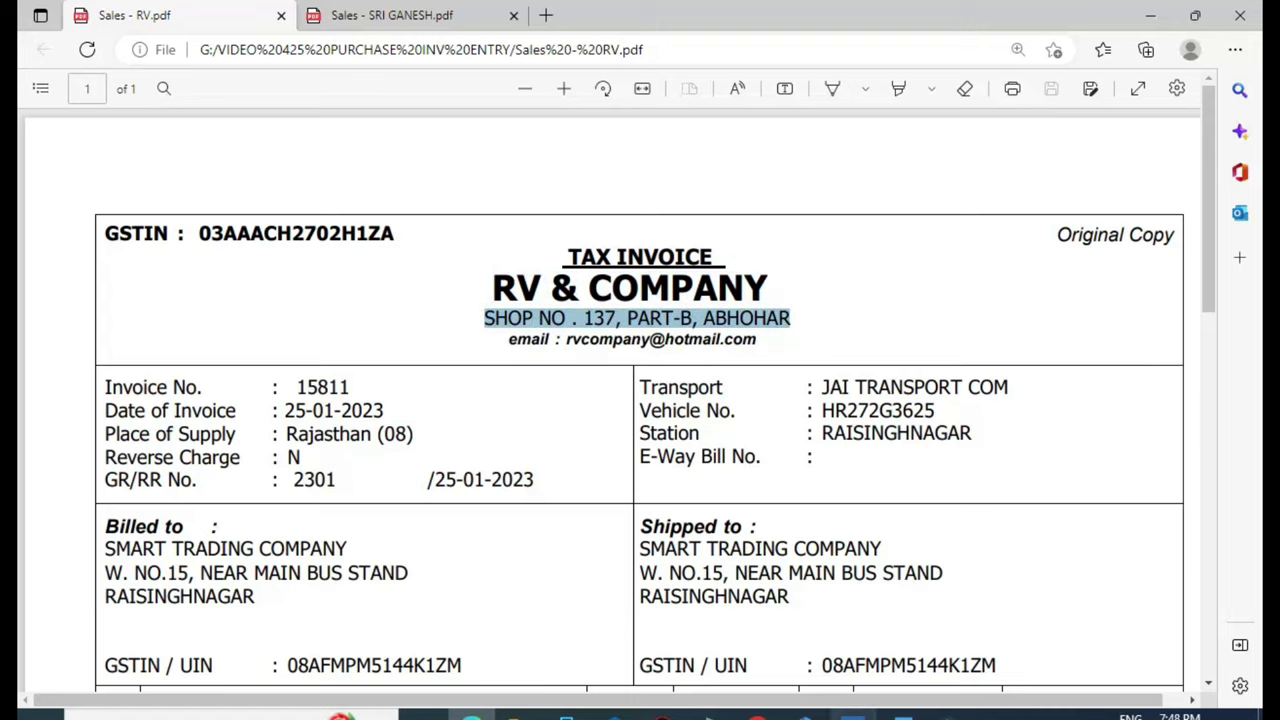
left_click(848, 712)
key("ctrl+alt+v")
key("Return")
key("Return")
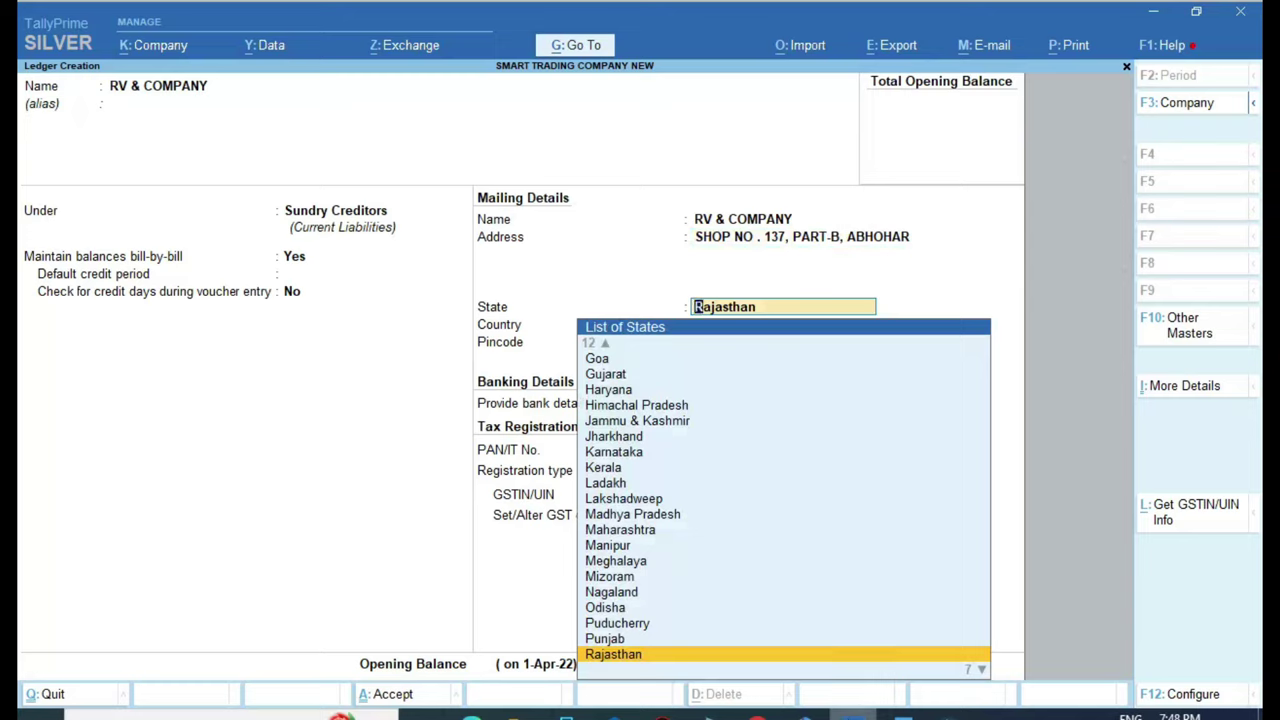
left_click(471, 712)
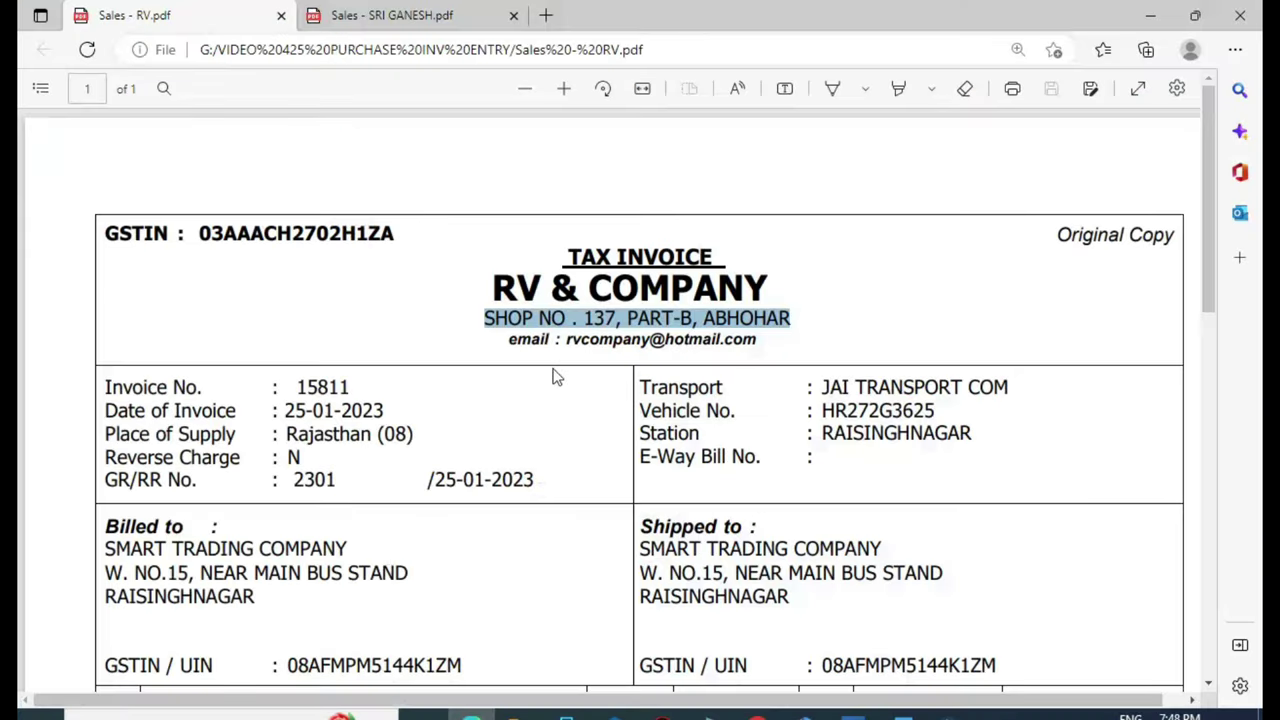
left_click(795, 316)
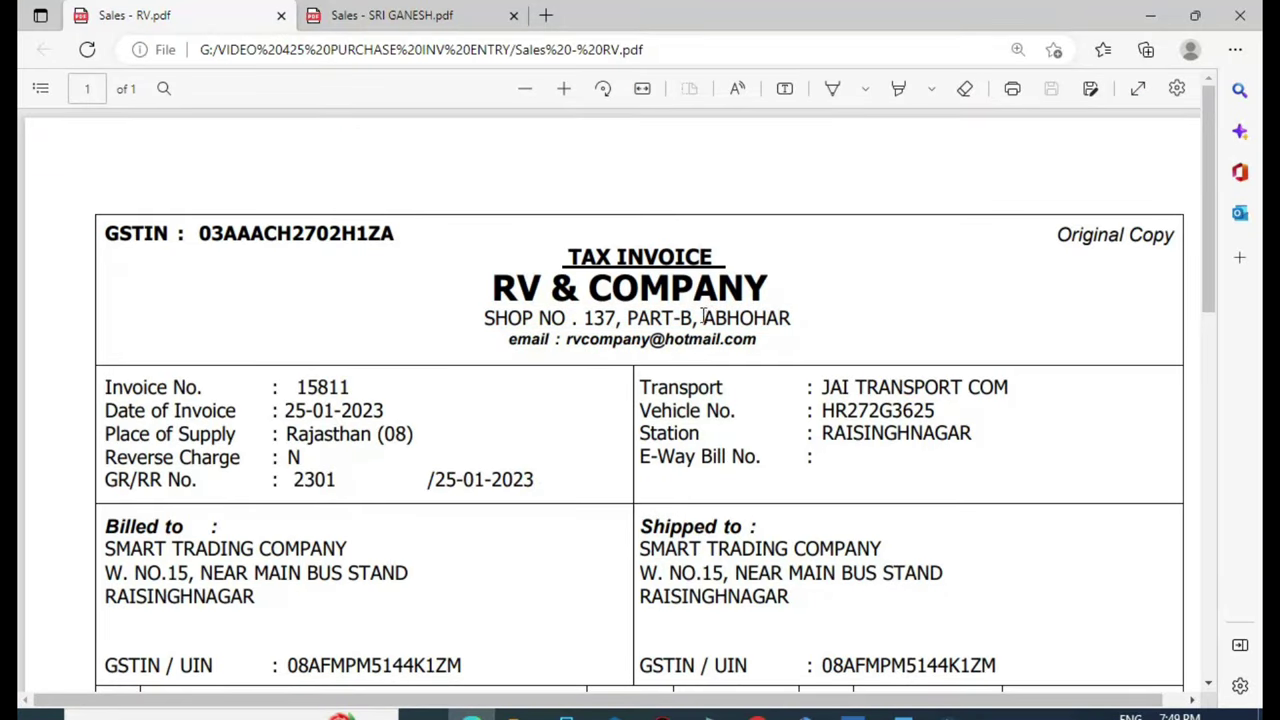
left_click_drag(694, 318, 779, 321)
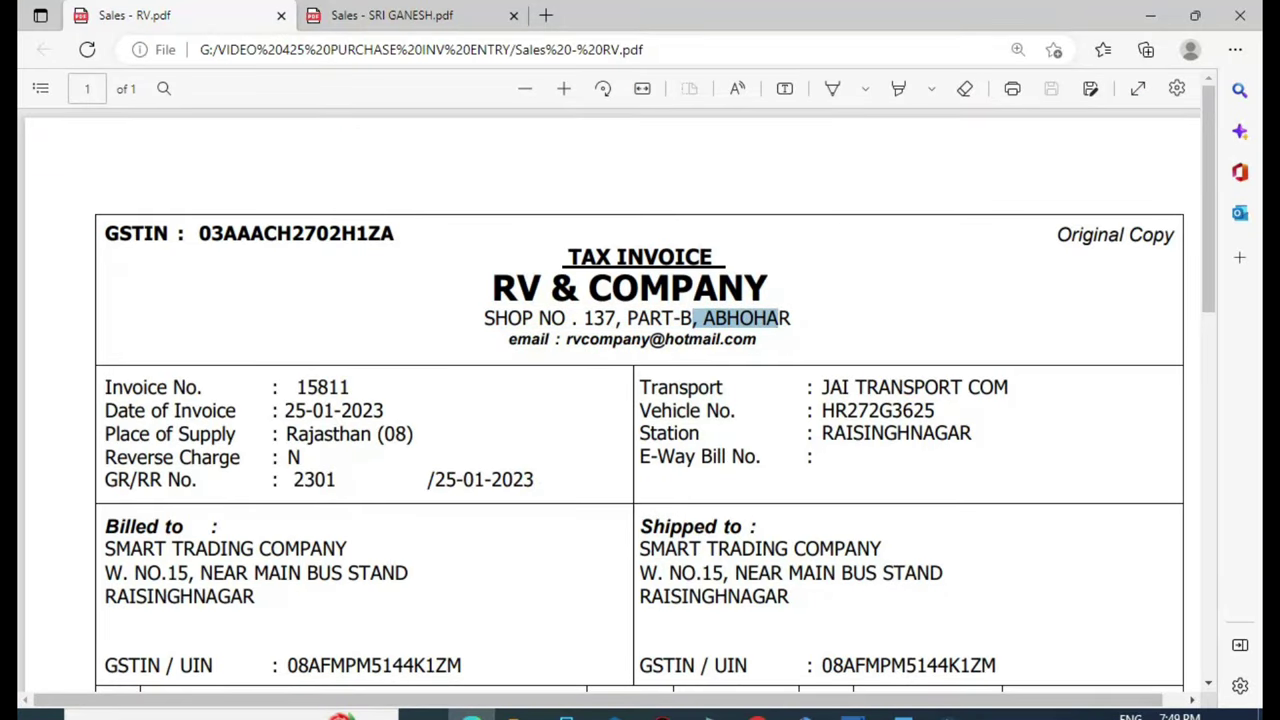
left_click(852, 712)
type("PU")
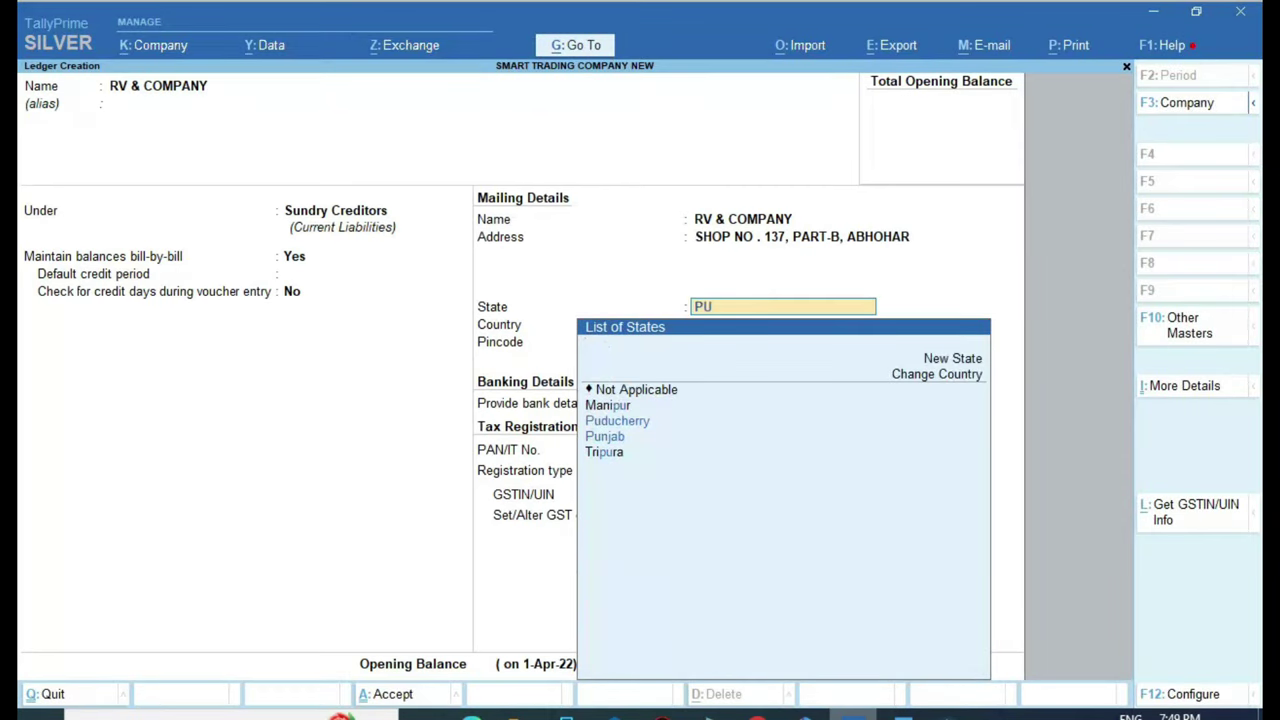
key("Down")
key("Return")
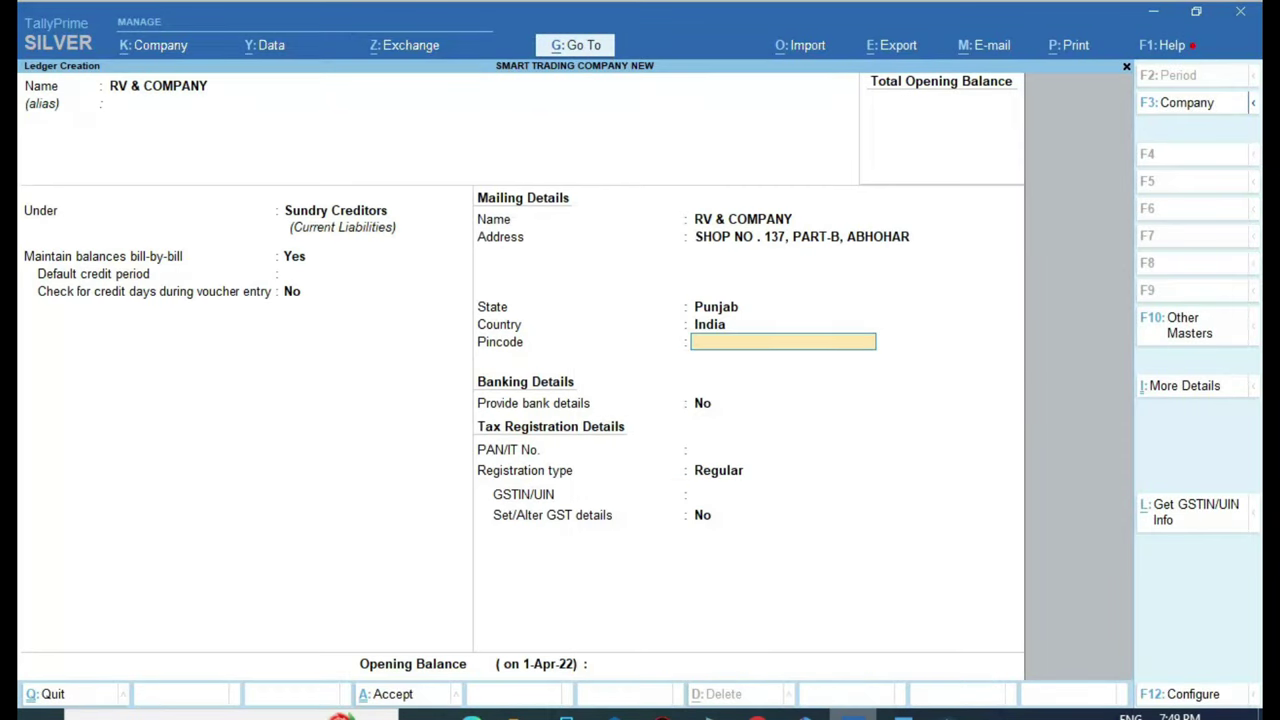
key("Return")
key("Return")
key("Return")
key("Return")
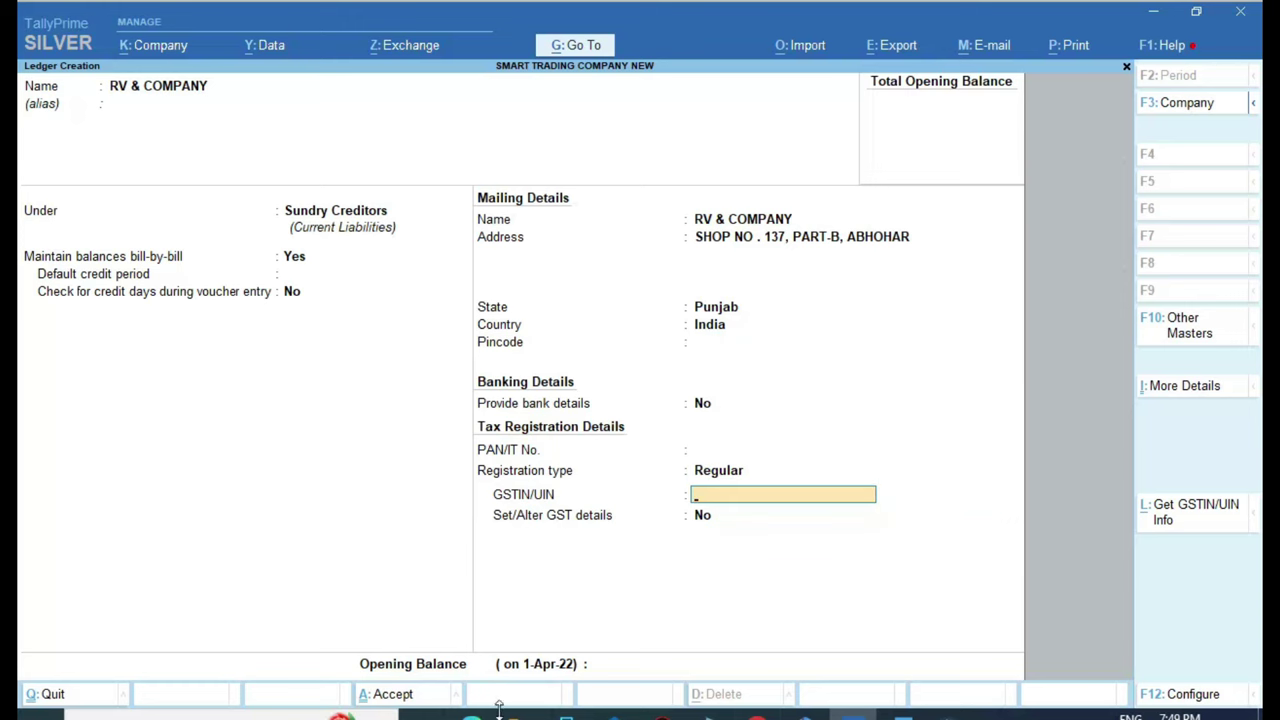
Copy the GSTIN from the invoice, save the ledger, and highlight the purchase-ledger checklist step
key("alt+Tab")
left_click_drag(196, 233, 378, 250)
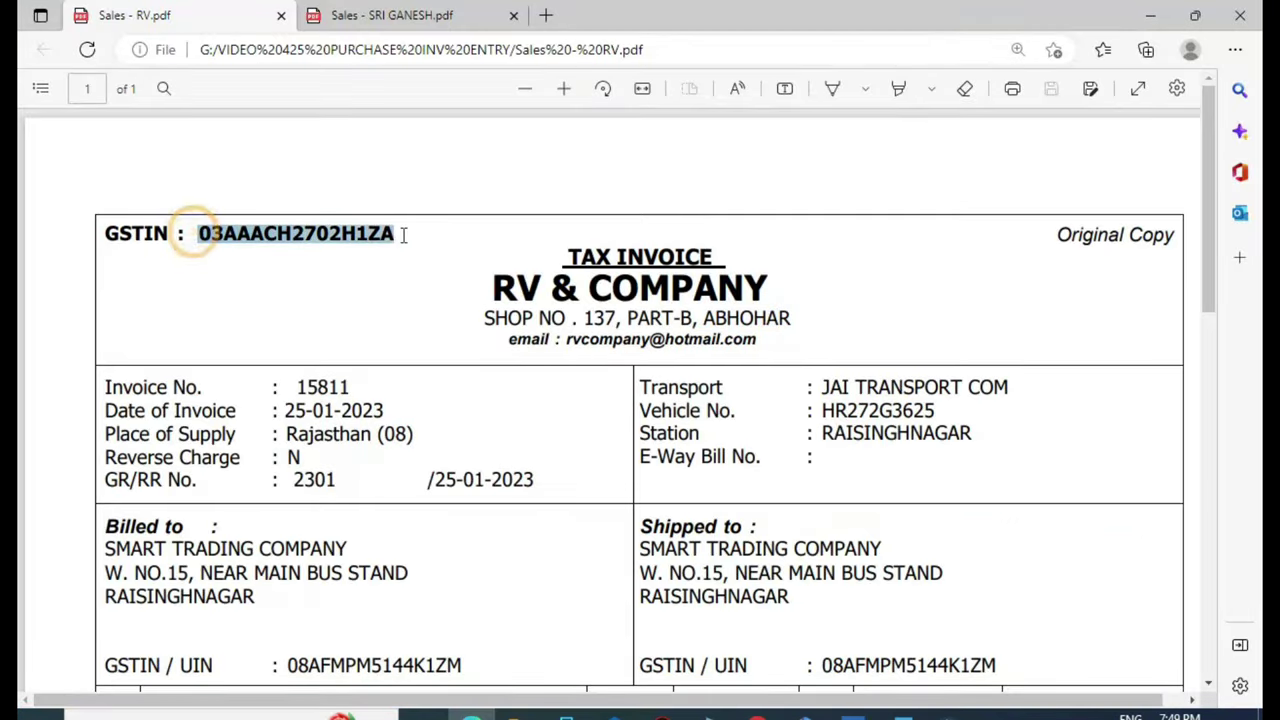
right_click(378, 250)
left_click(437, 325)
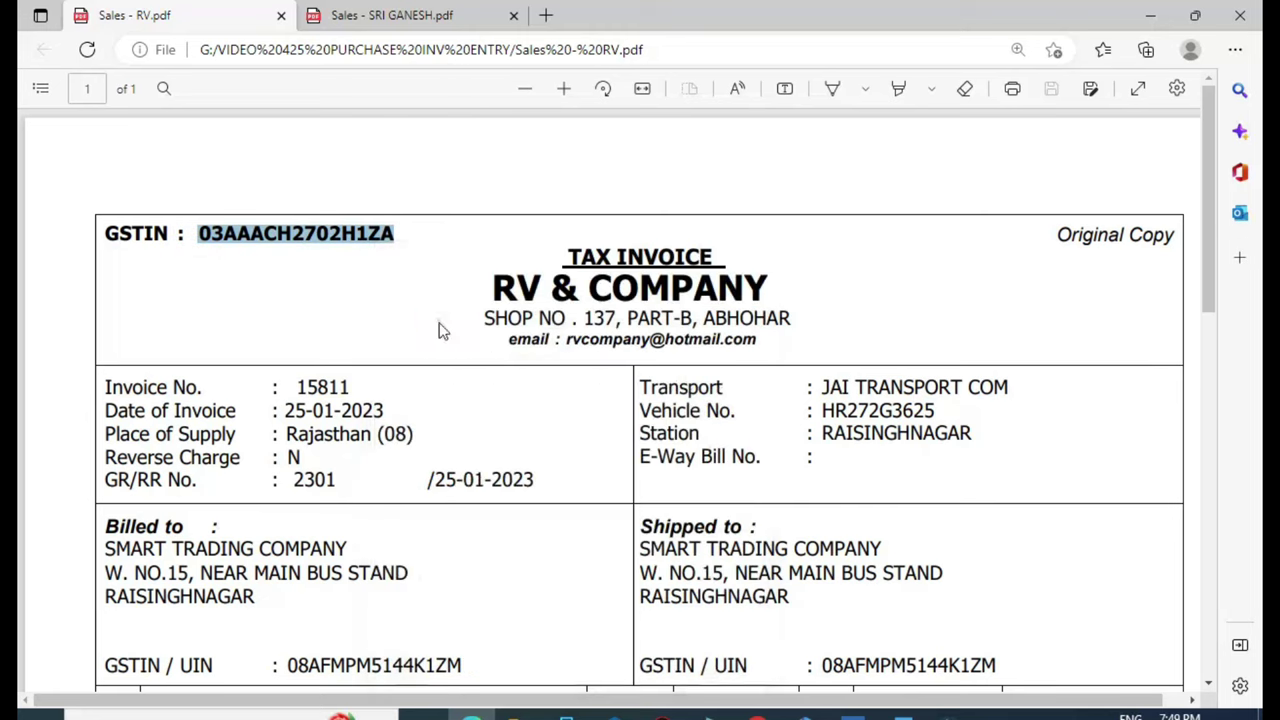
left_click(850, 714)
key("ctrl+v")
key("Return")
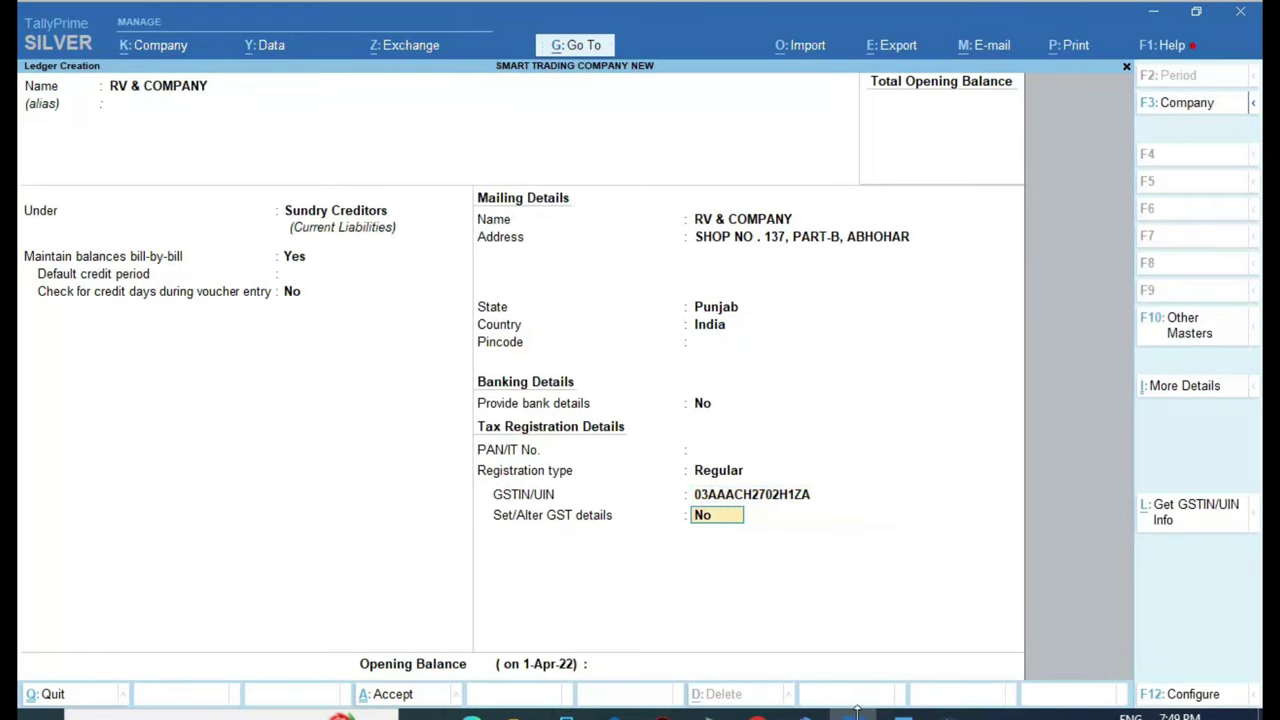
key("Return")
key("Return")
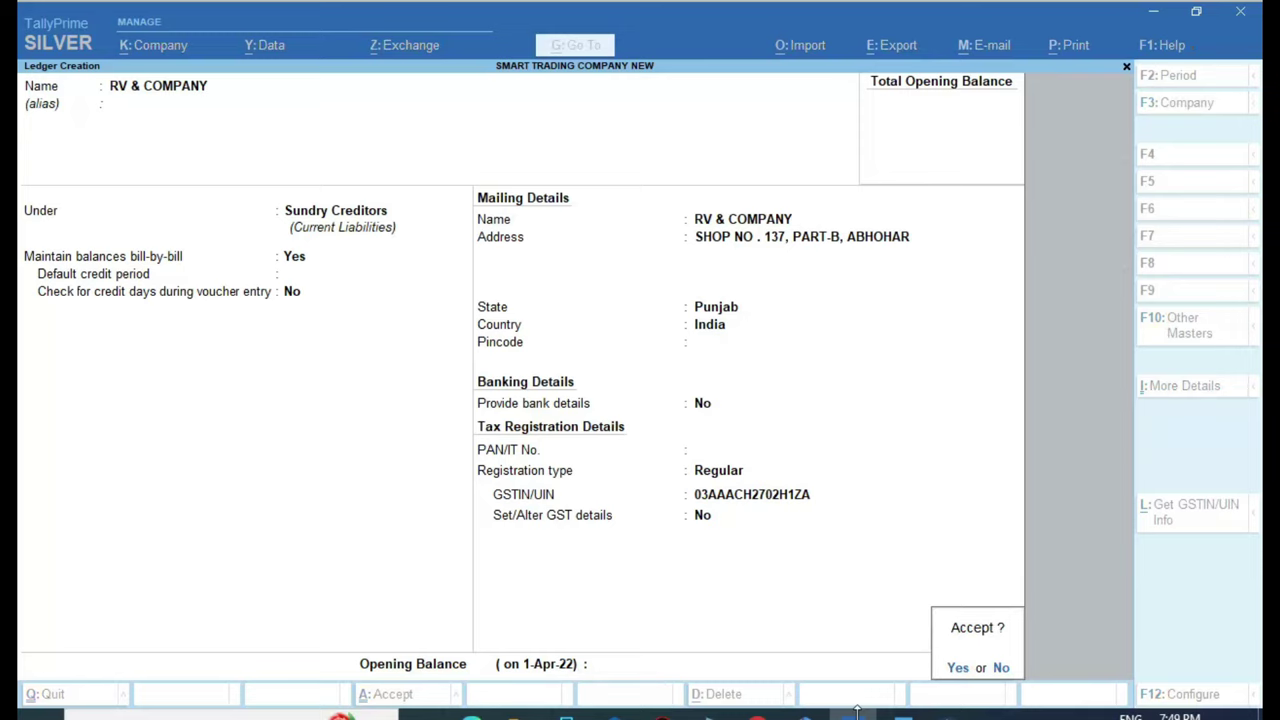
key("y")
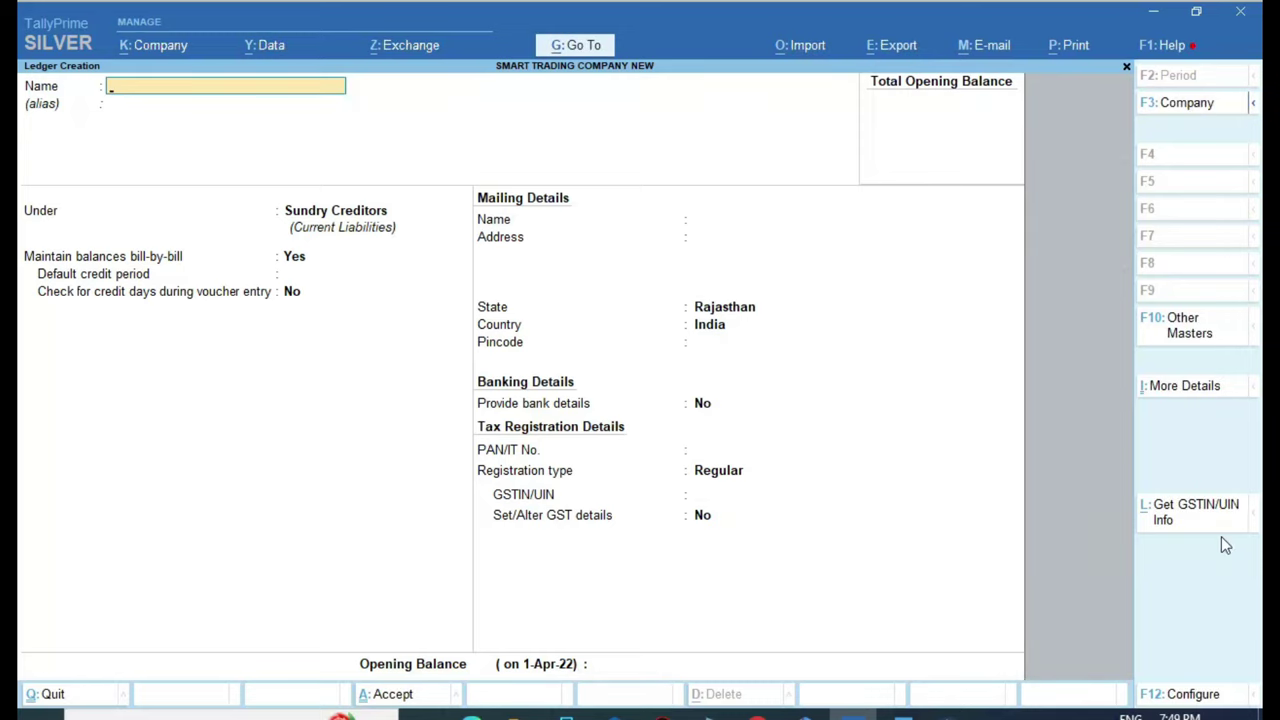
key("alt+Tab")
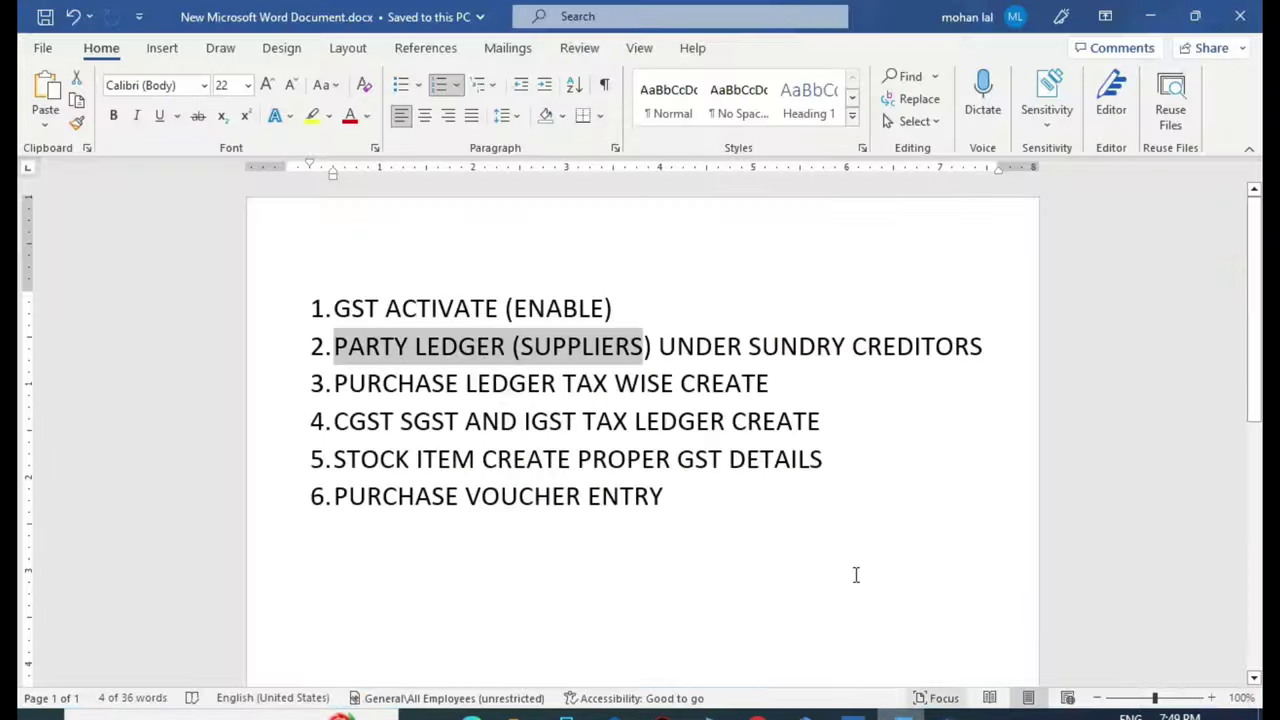
left_click_drag(345, 386, 754, 384)
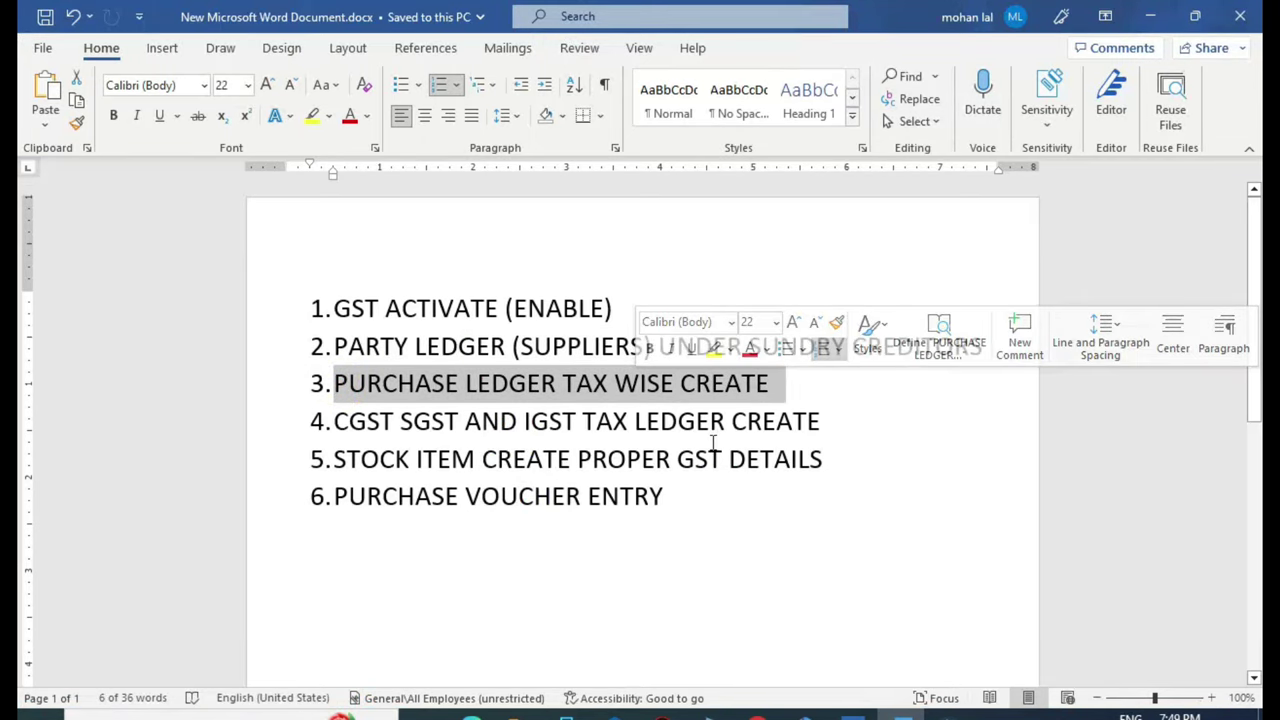
Review the RV invoice totals, then show the SRI GANESH invoice's two AMUL BUTTER lines
left_click(472, 714)
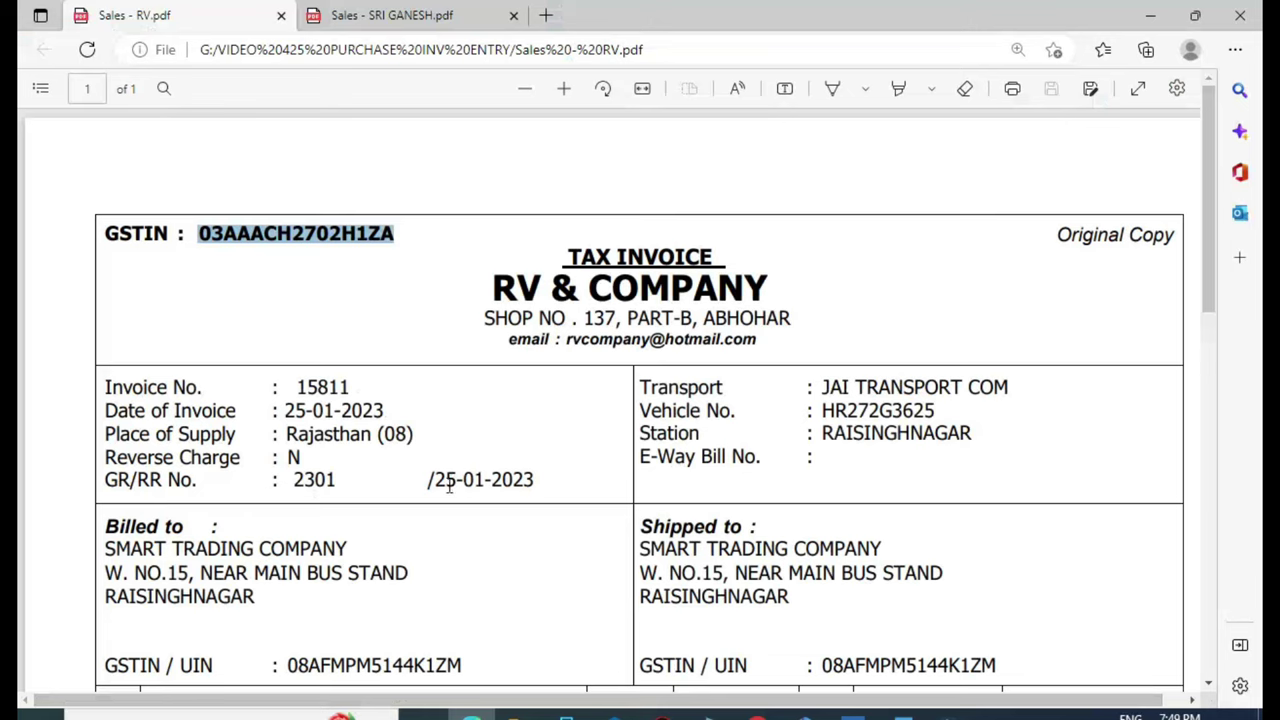
scroll(474, 428, "down", 6)
scroll(703, 341, "up", 1)
scroll(703, 341, "up", 1)
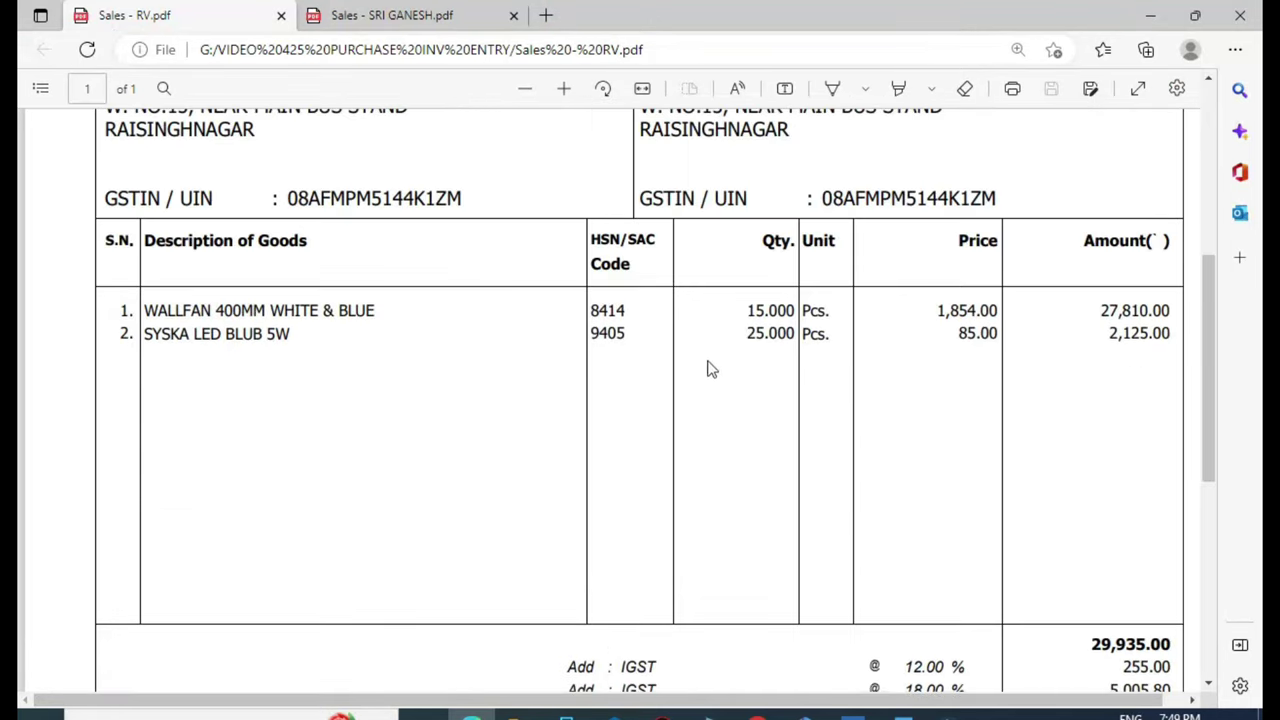
scroll(709, 366, "down", 3)
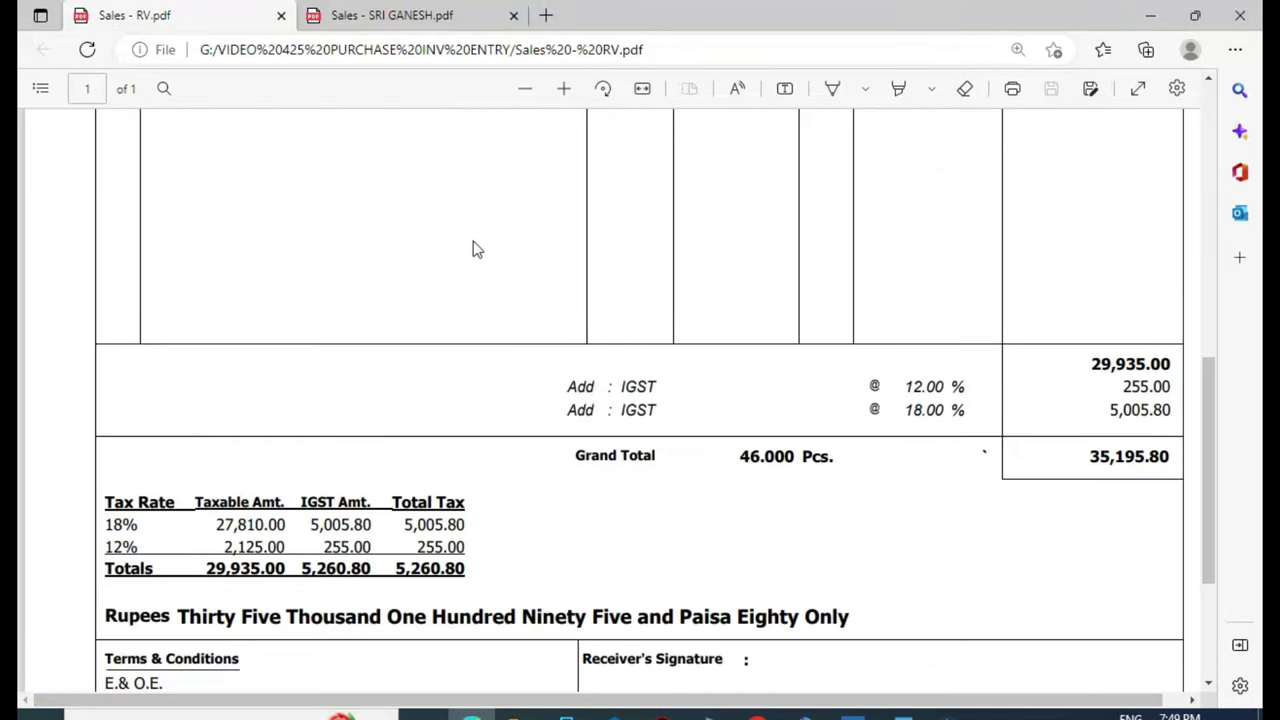
scroll(478, 255, "up", 2)
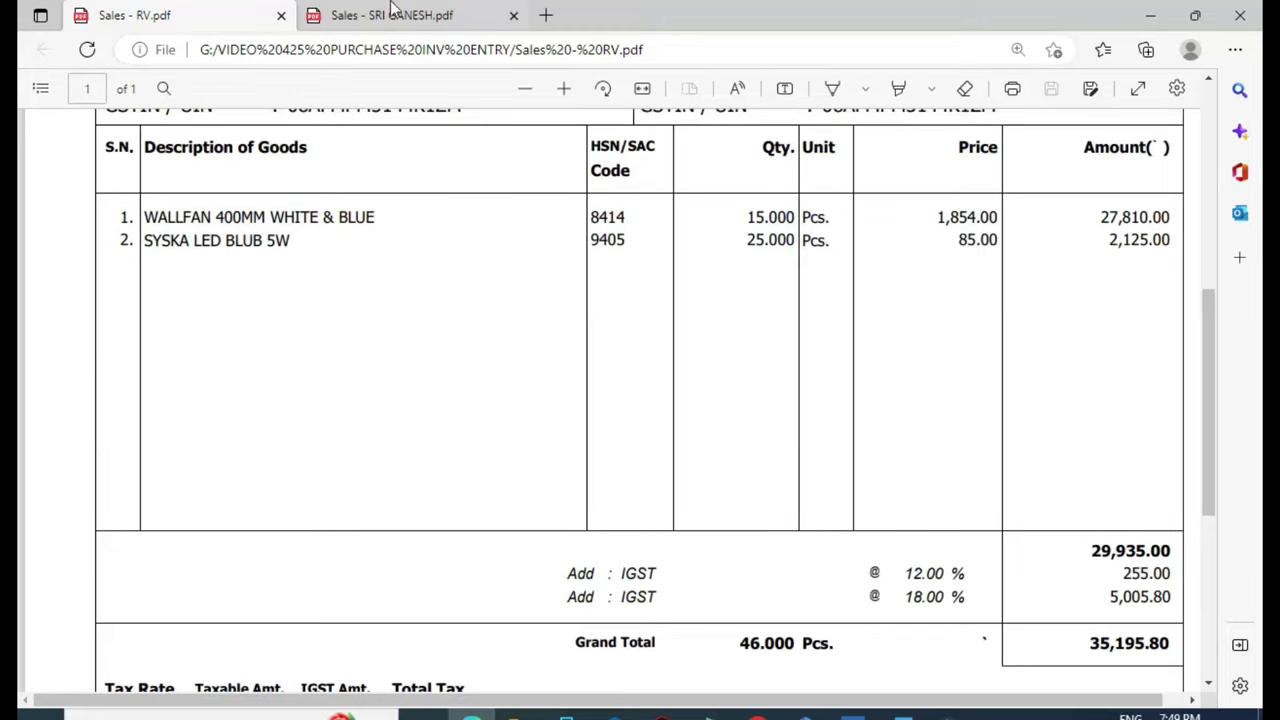
left_click(390, 14)
scroll(362, 131, "up", 3)
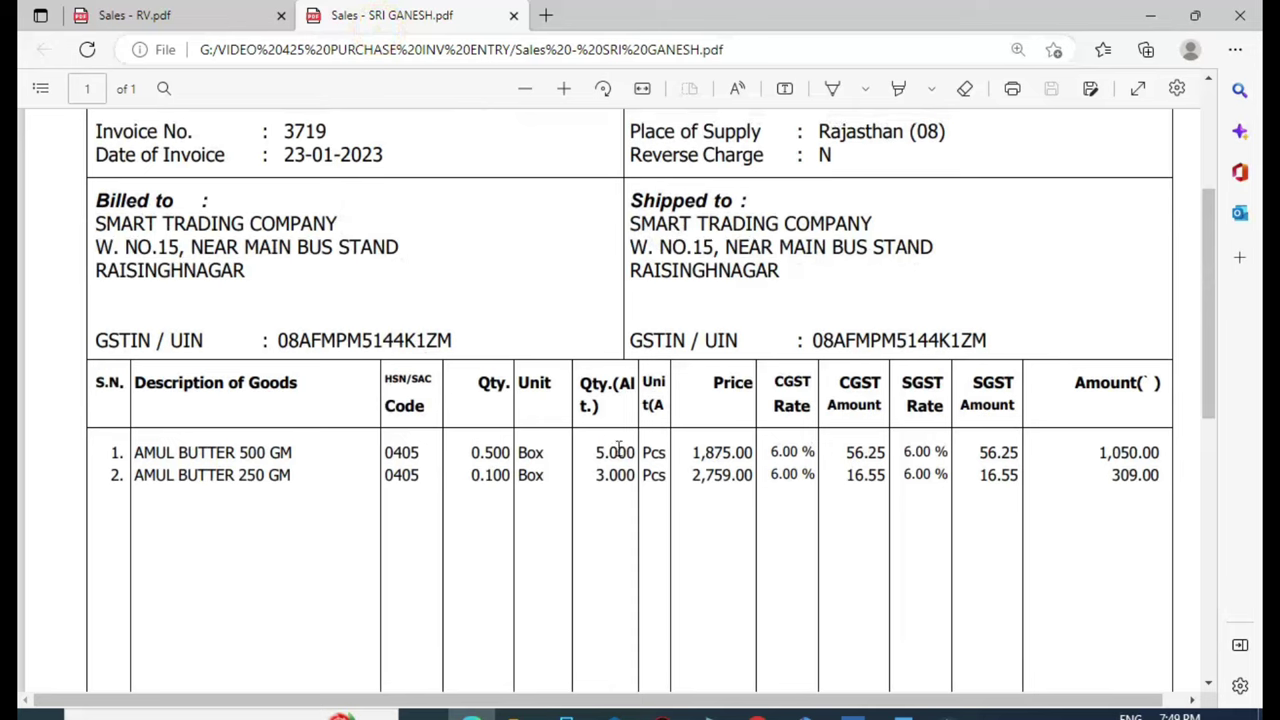
scroll(782, 465, "down", 3)
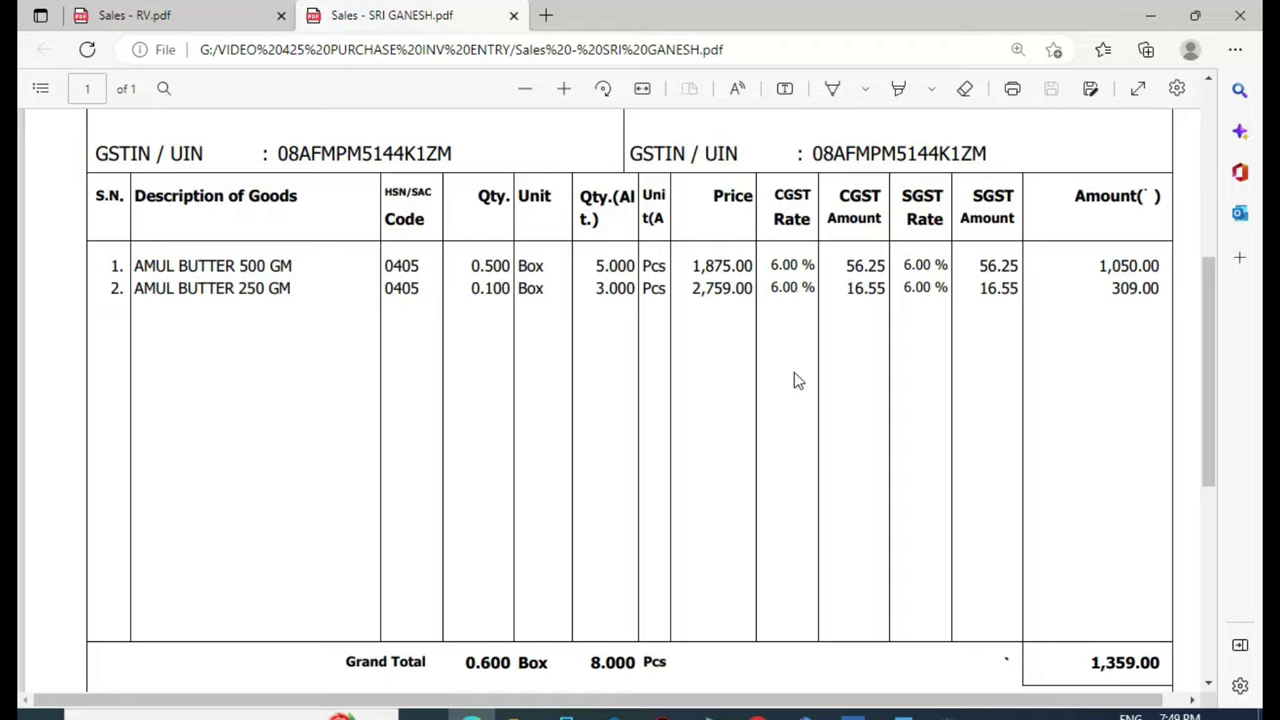
Name the ledger GST 12% GOODS PURCHASE and place it under Purchase Accounts
left_click(851, 712)
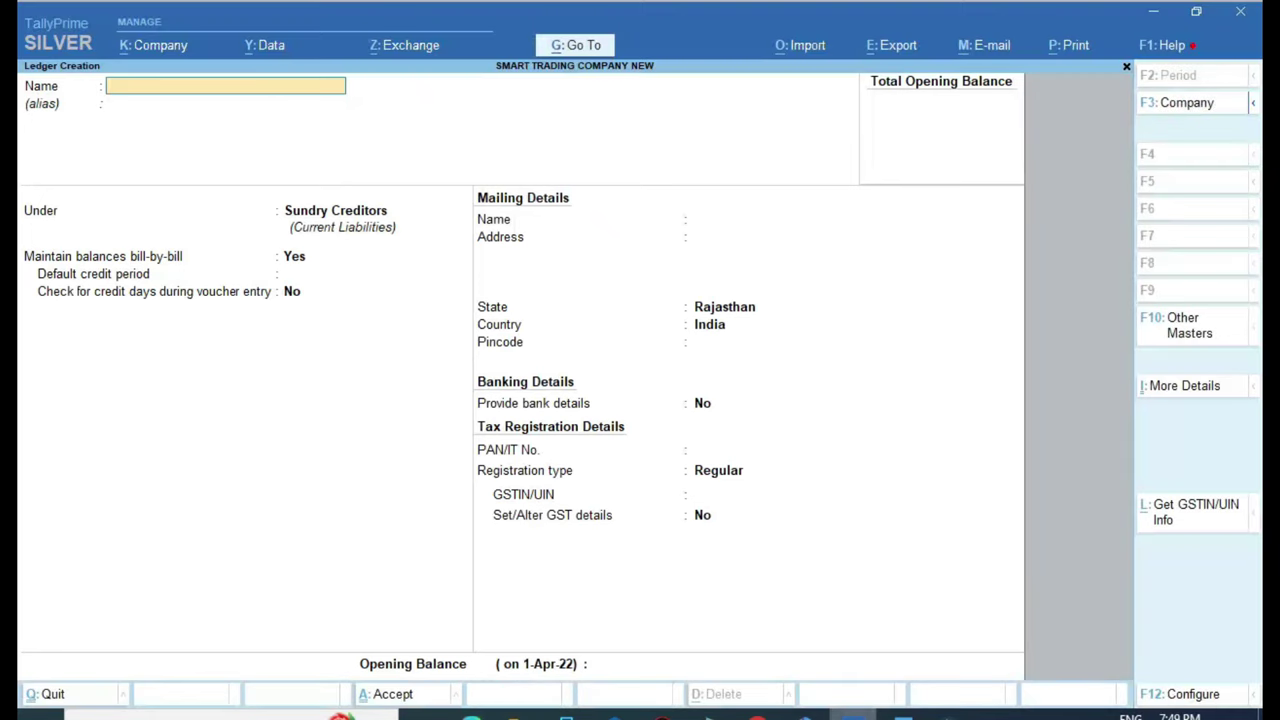
type("GS")
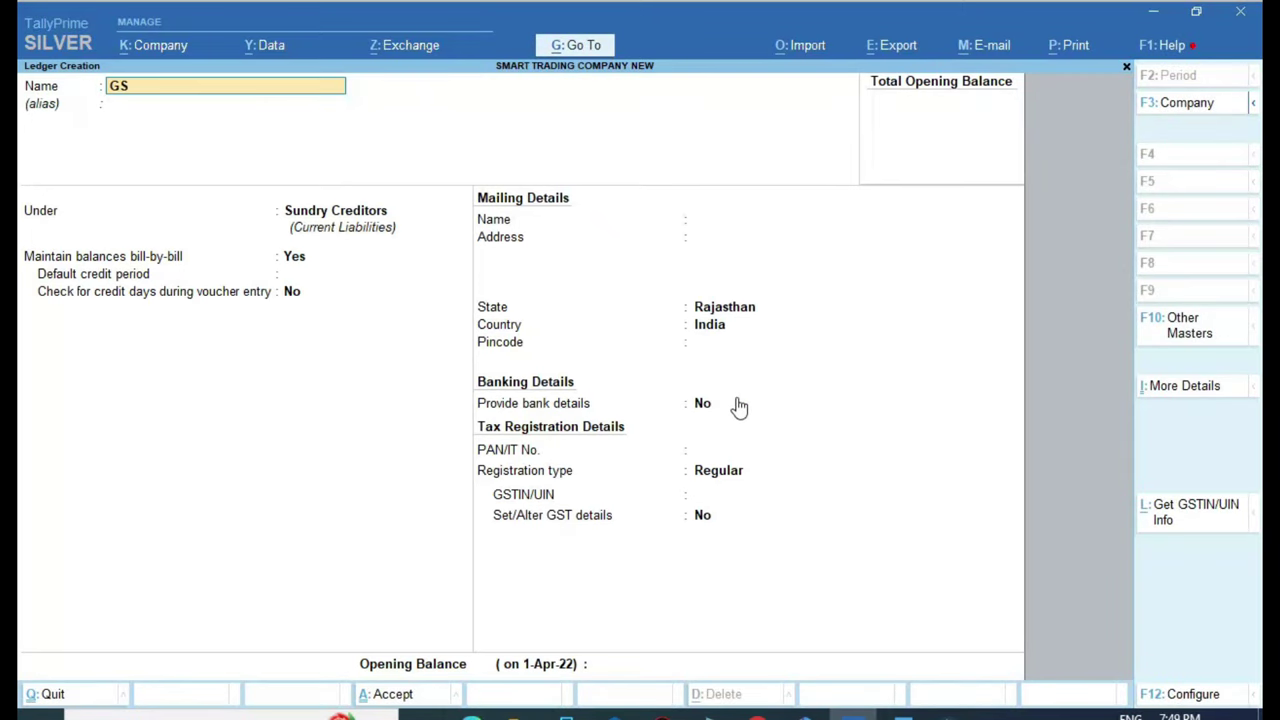
type("T 12% GOODS PURCHASE")
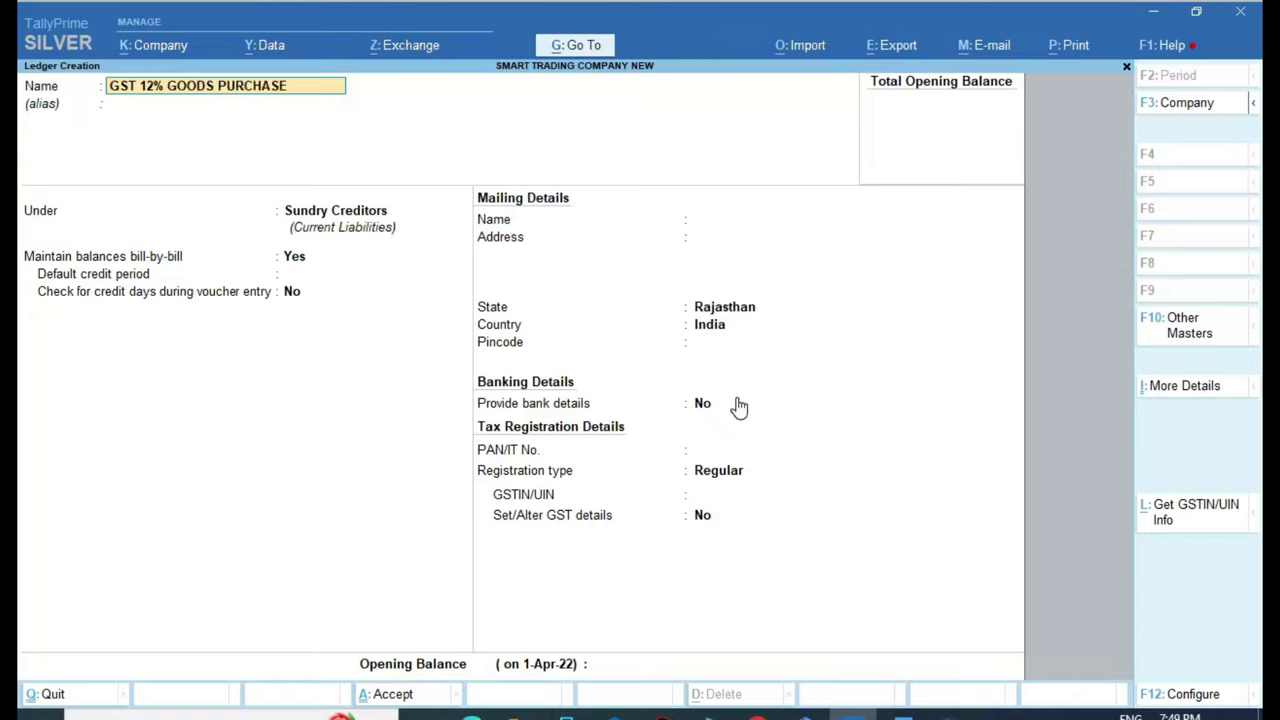
key("Return")
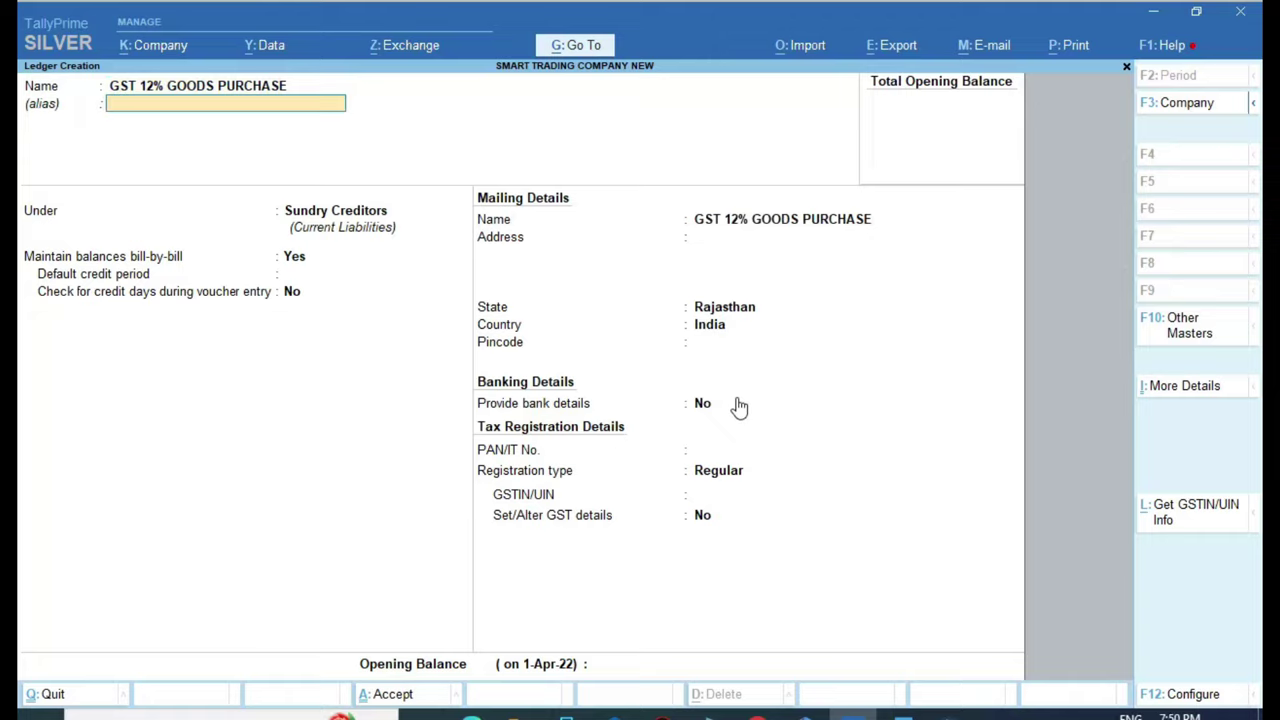
key("Return")
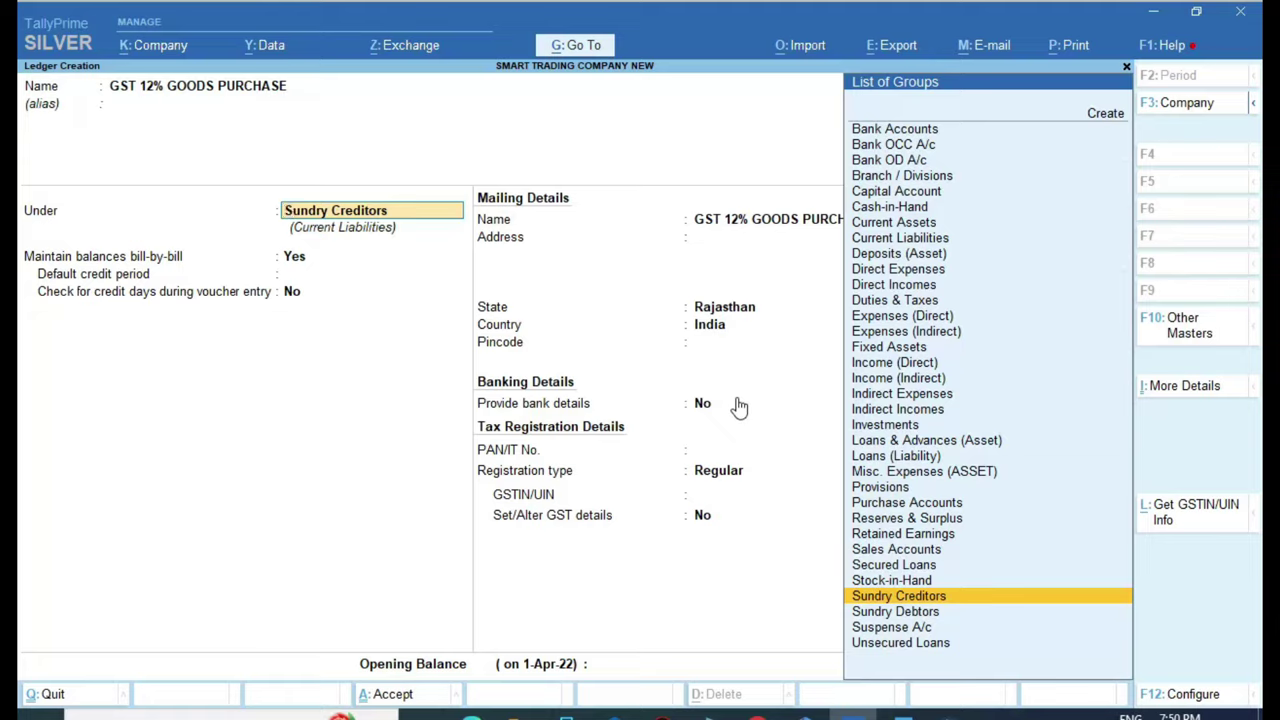
type("P")
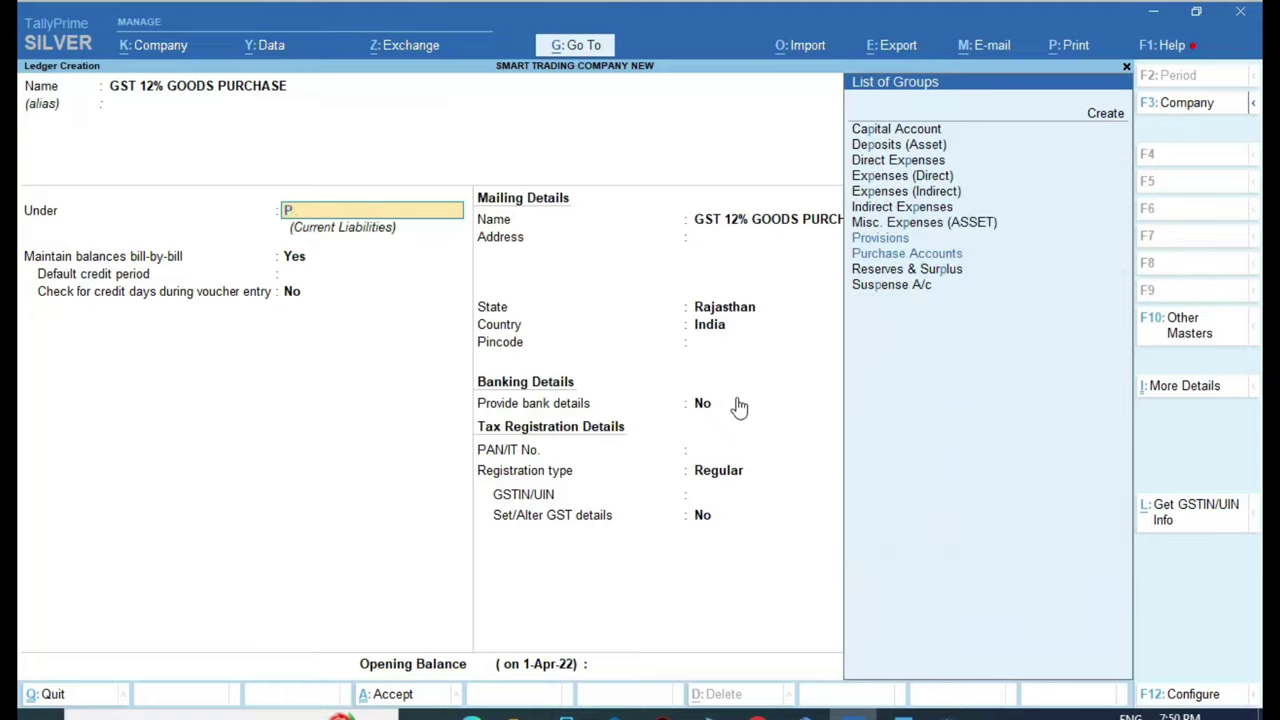
type("UR")
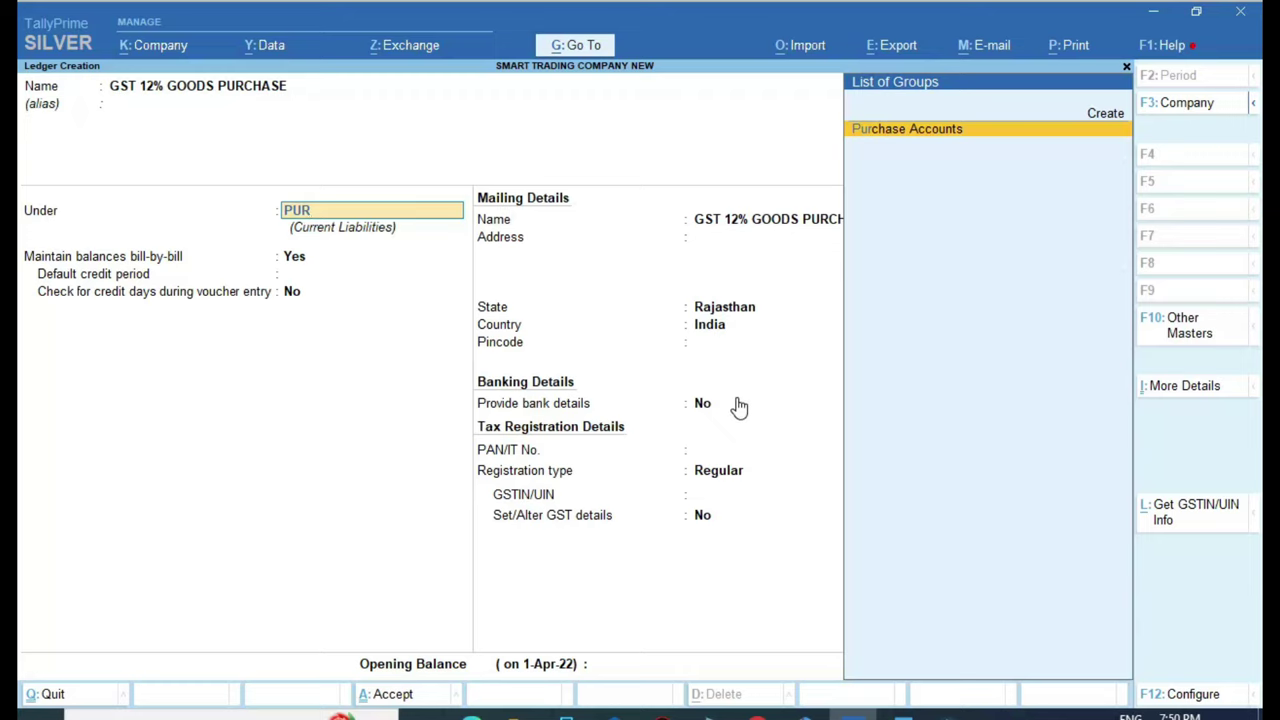
key("Return")
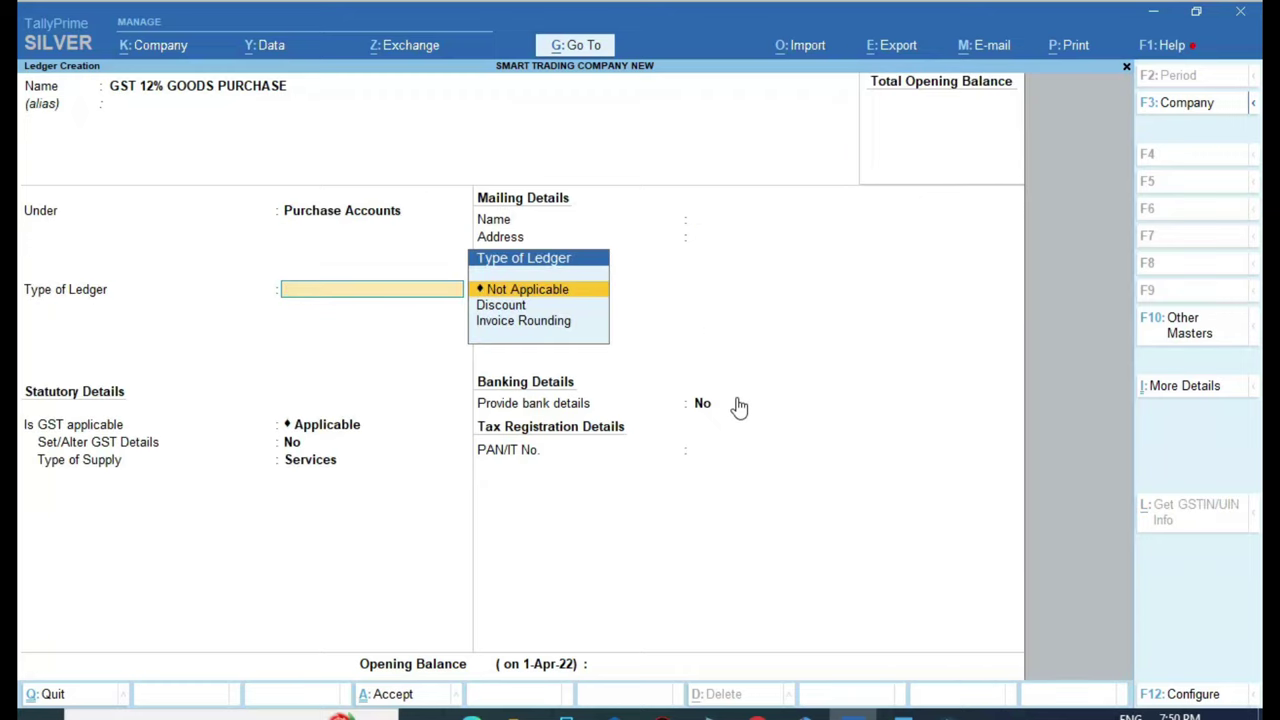
Set ledger type Not Applicable, GST applicable, and type of supply Goods
key("Return")
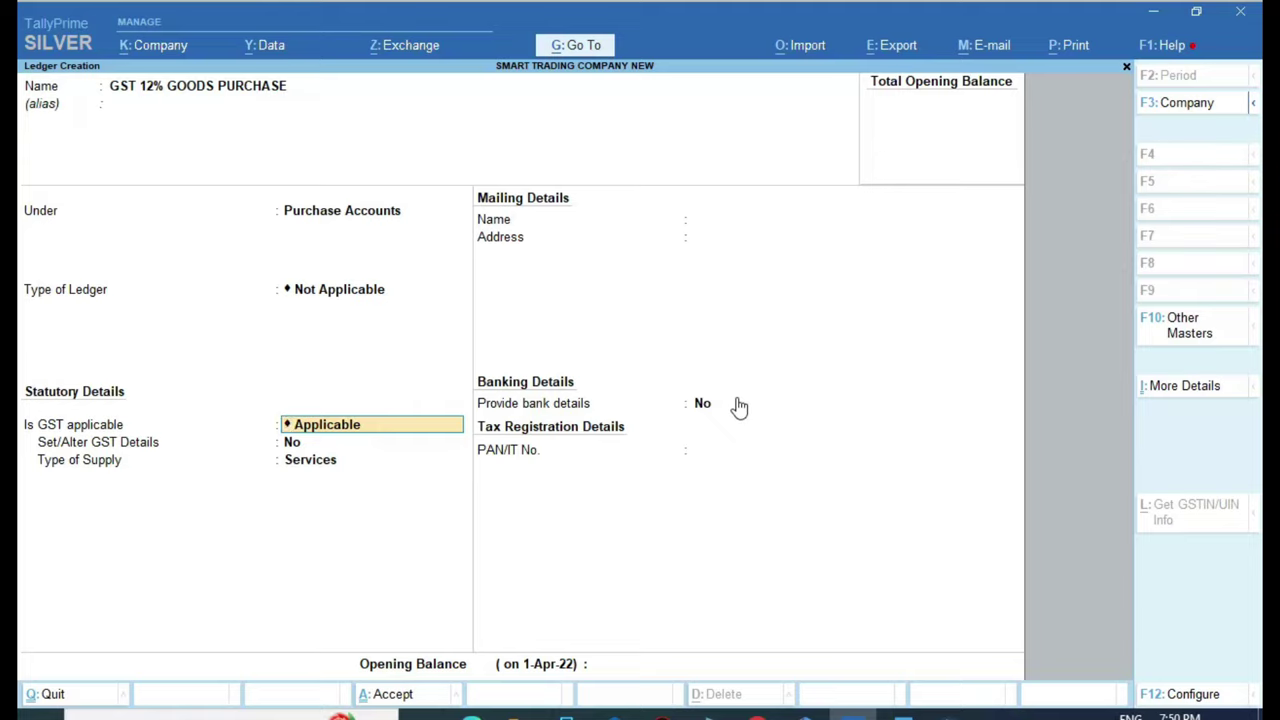
key("Return")
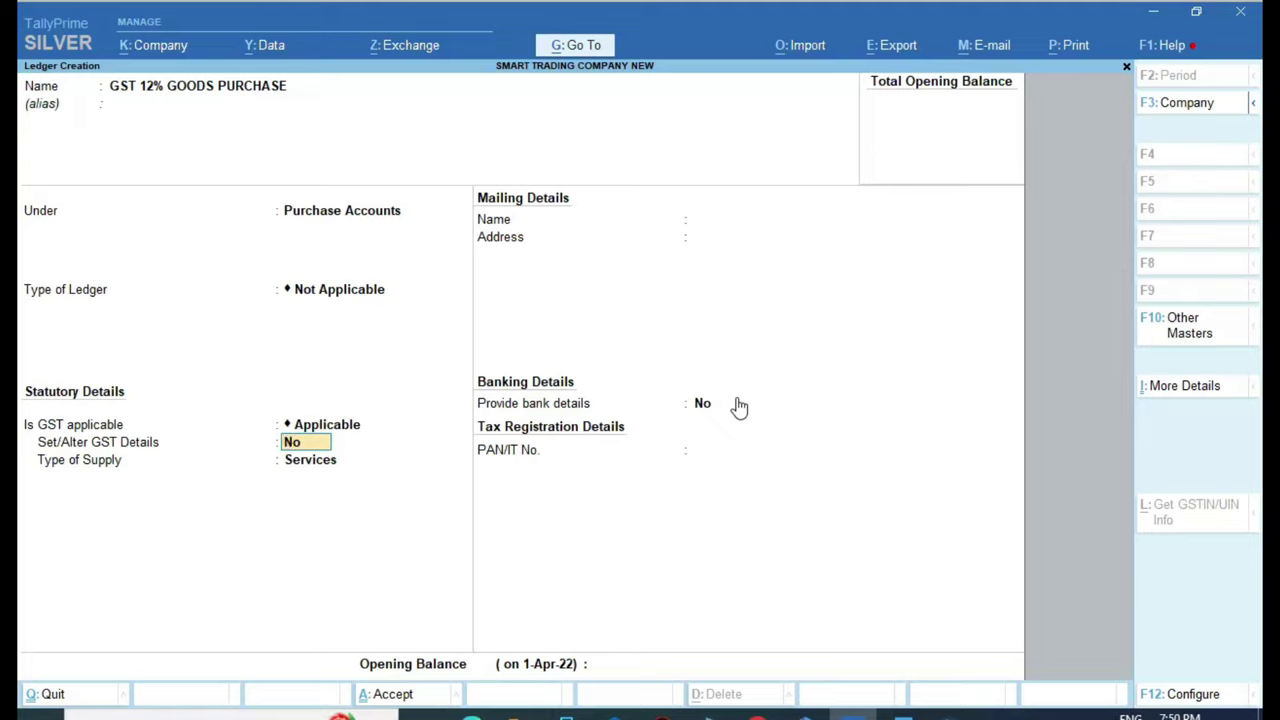
key("Return")
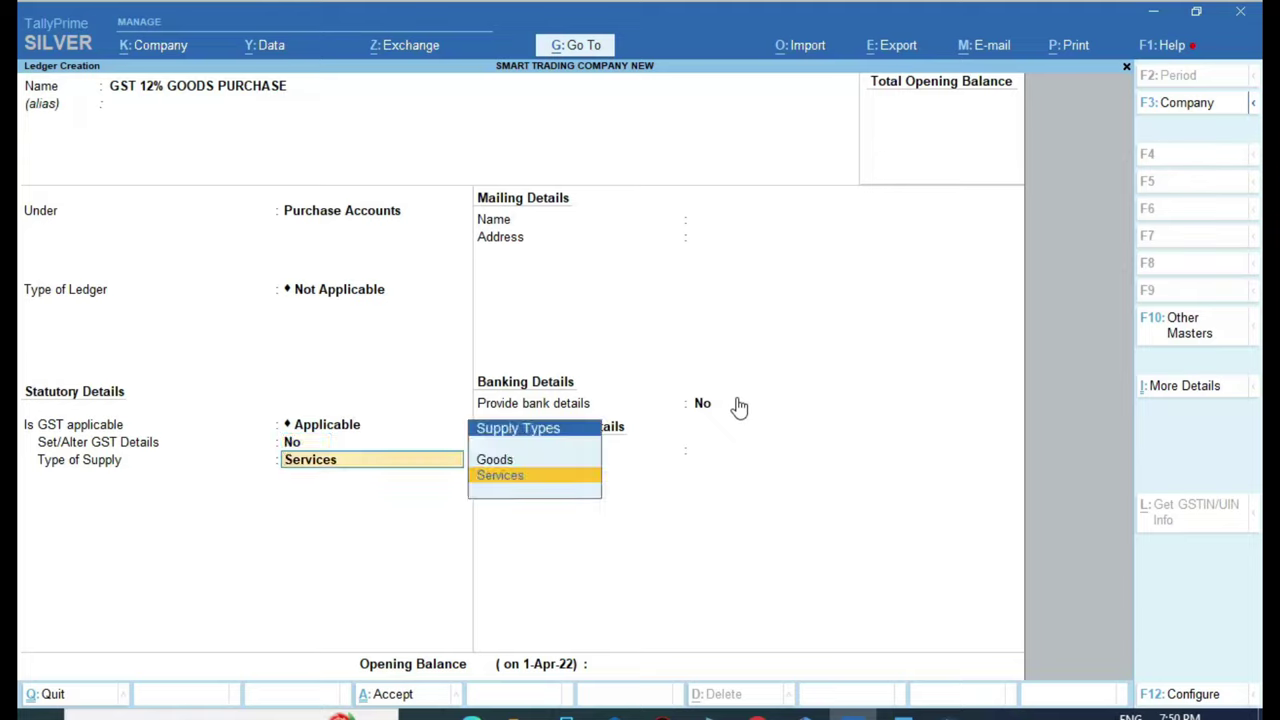
key("Up")
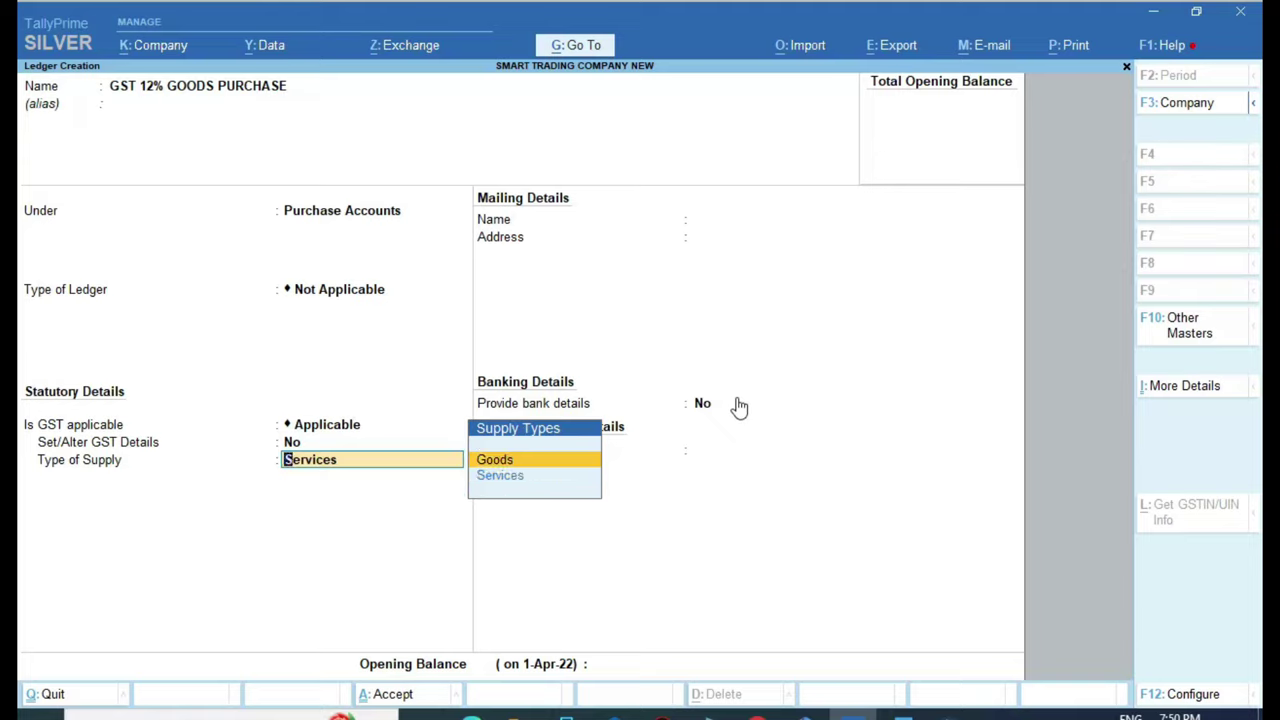
key("Return")
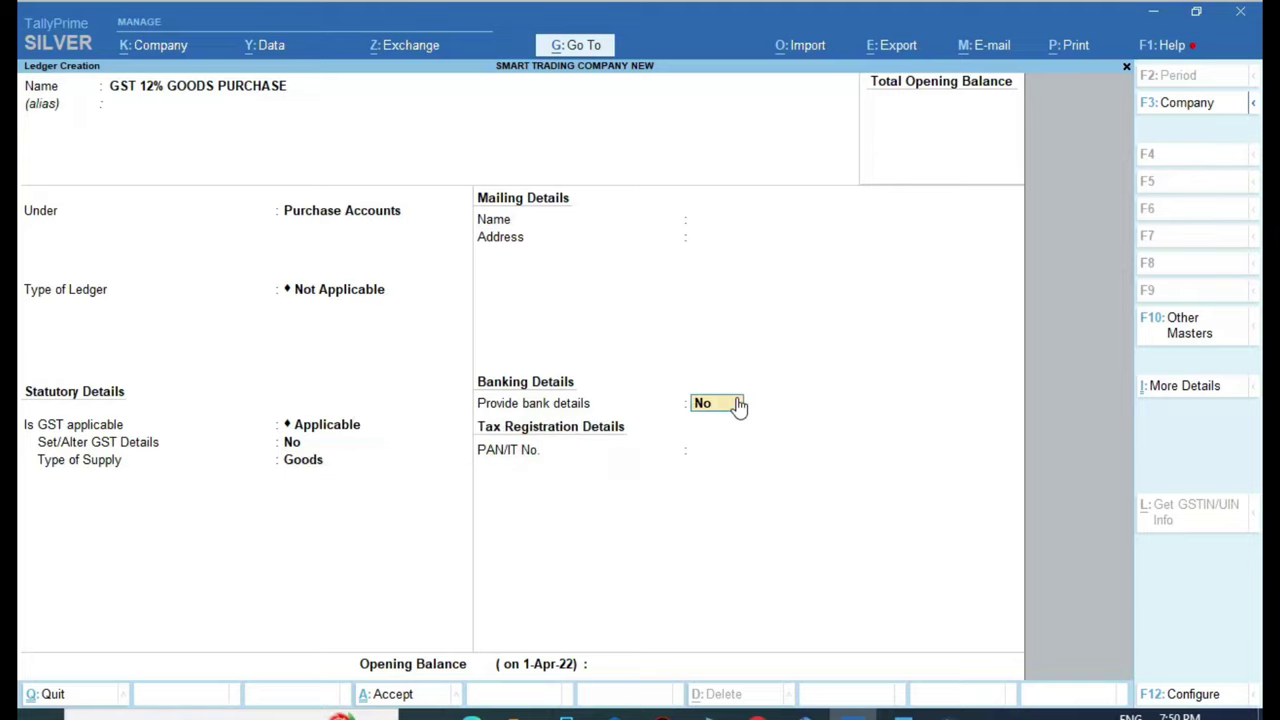
key("Return")
key("Return")
key("Return")
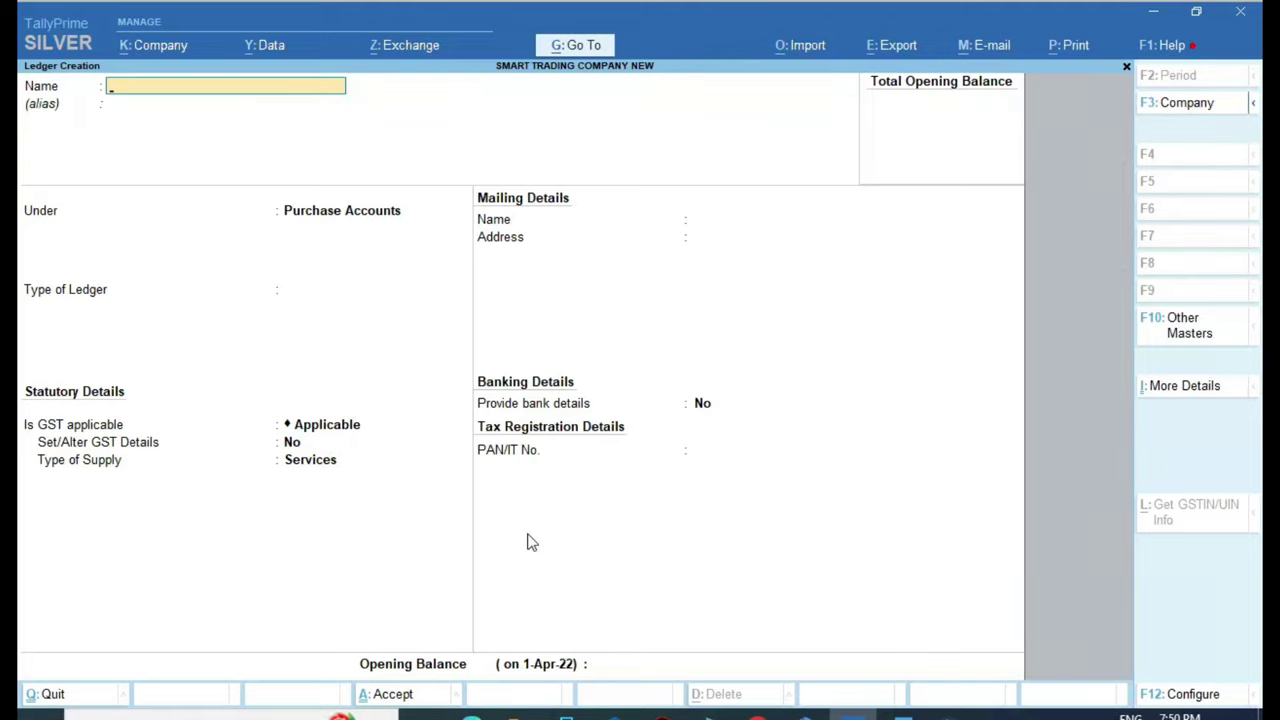
Fill in GST 18% GOODS PURCHASE under Purchase Accounts, GST applicable, supply type Goods
type("GST 12% GOODS PURCHASE")
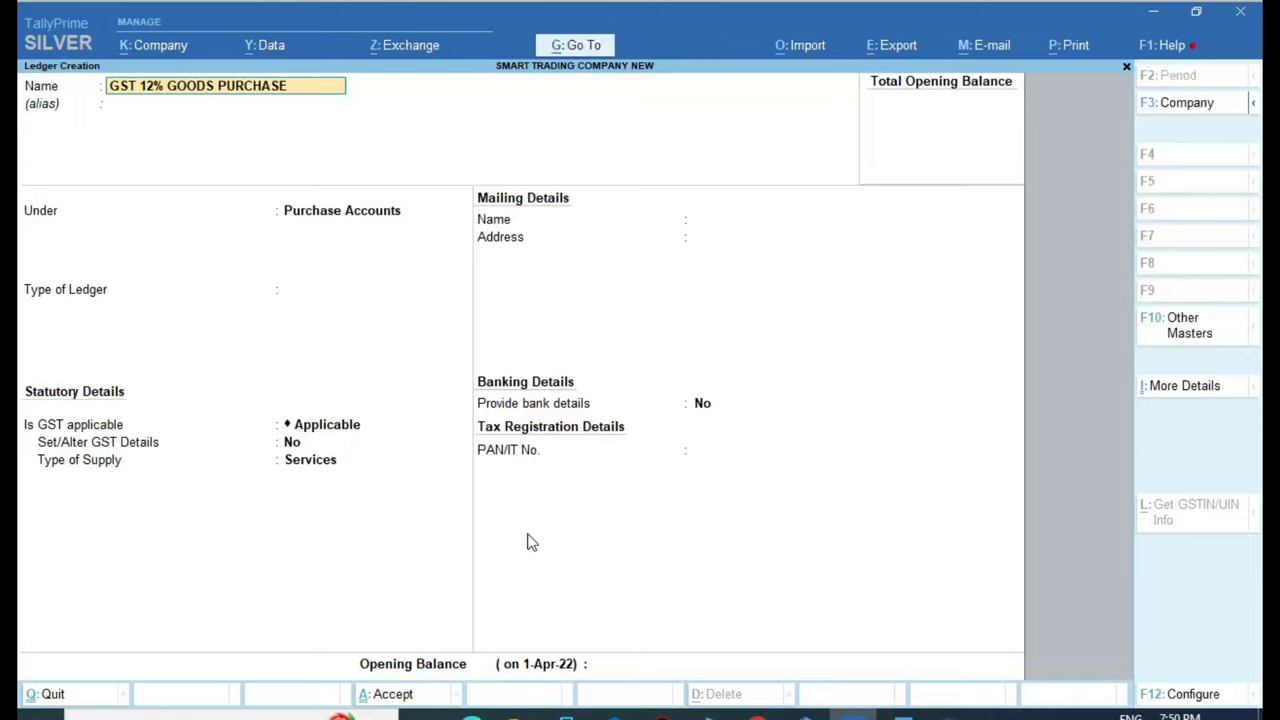
type("GST 18% GOODS PURCHASE")
key("Return")
key("Return")
key("Return")
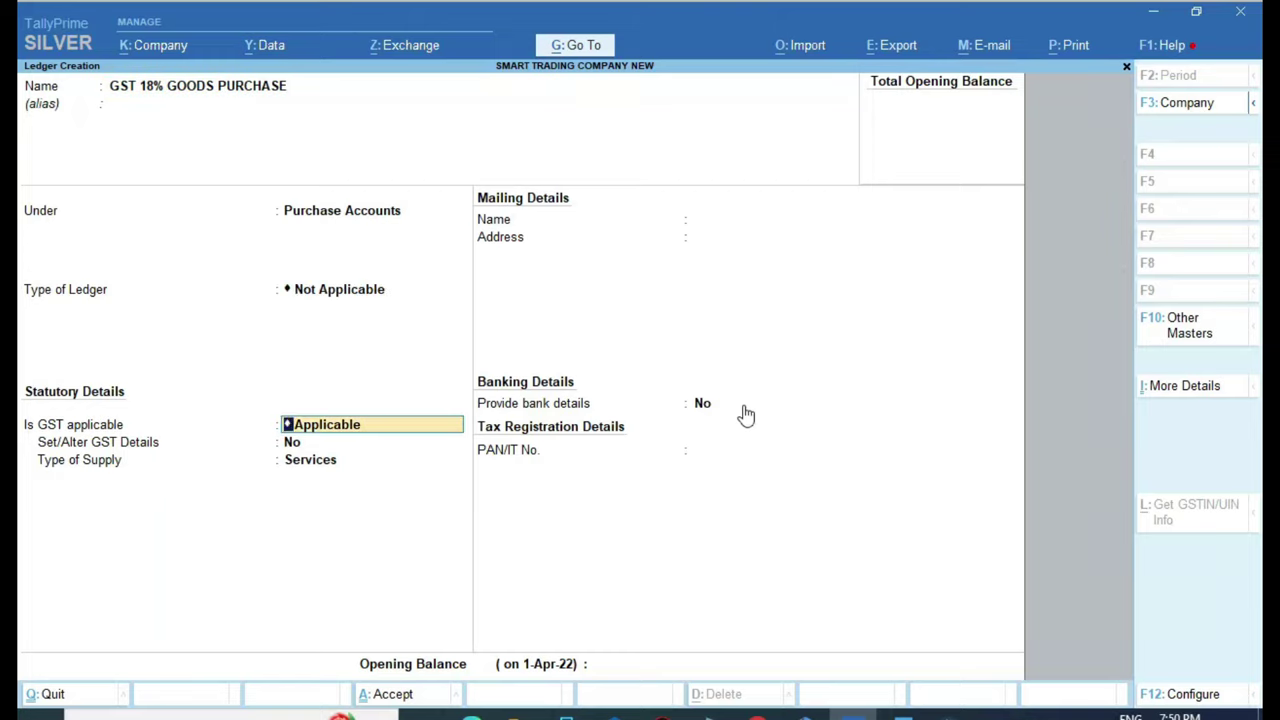
key("Return")
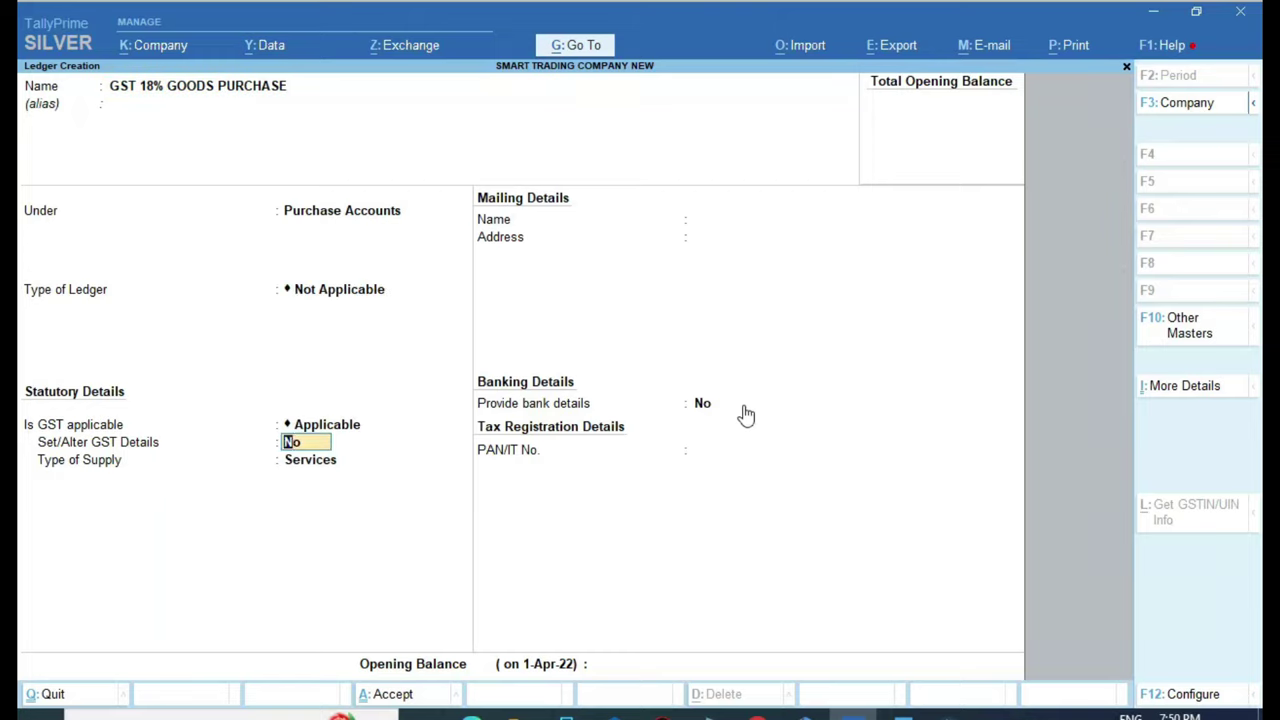
key("Return")
key("Up")
key("Return")
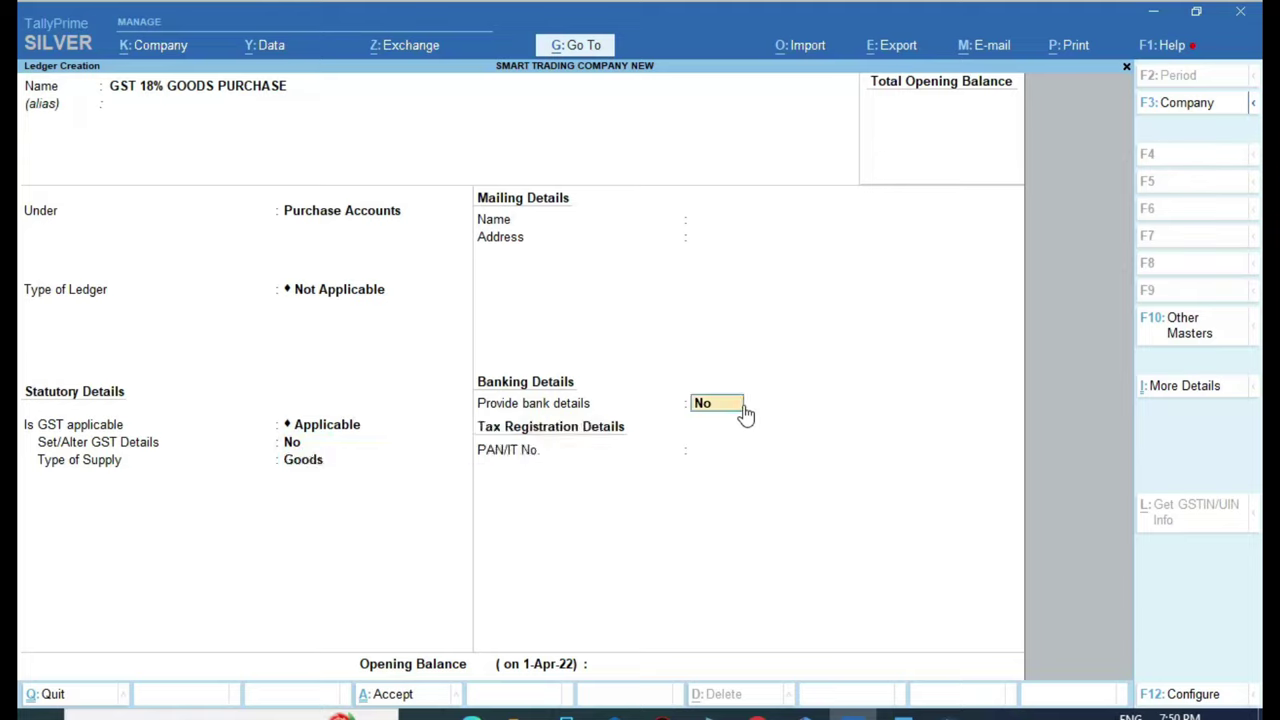
key("Return")
key("Return")
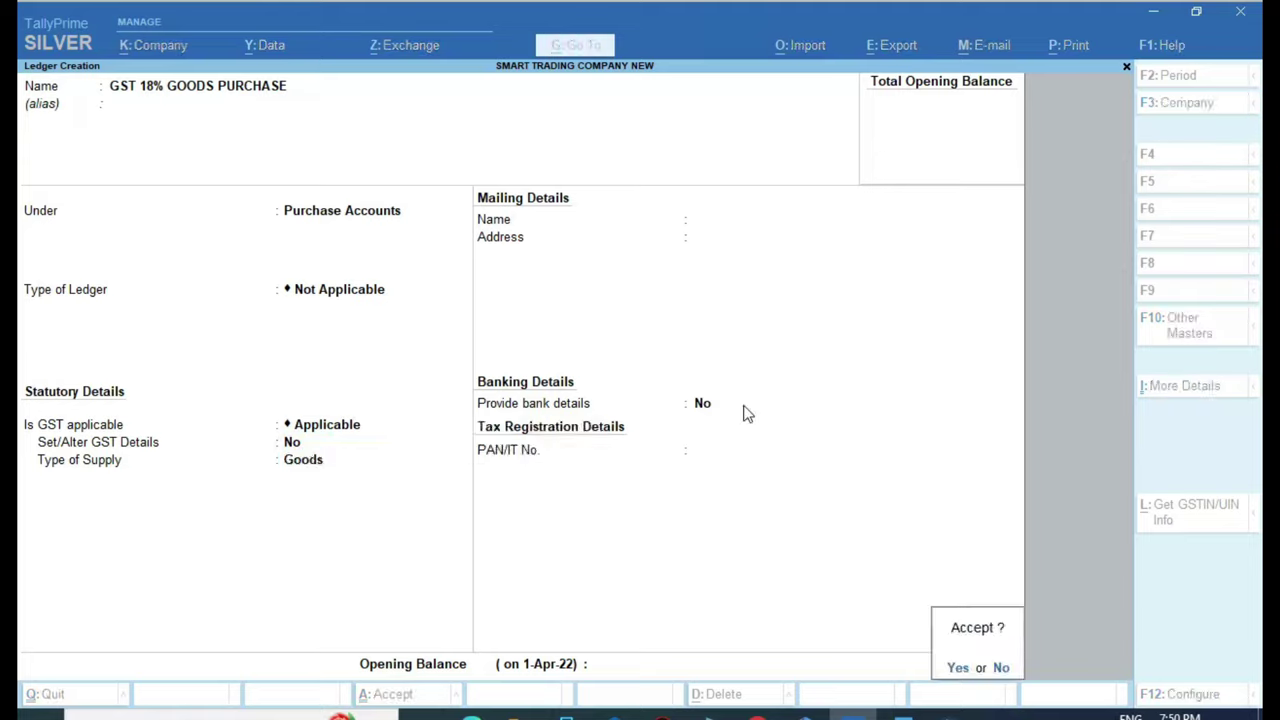
key("Return")
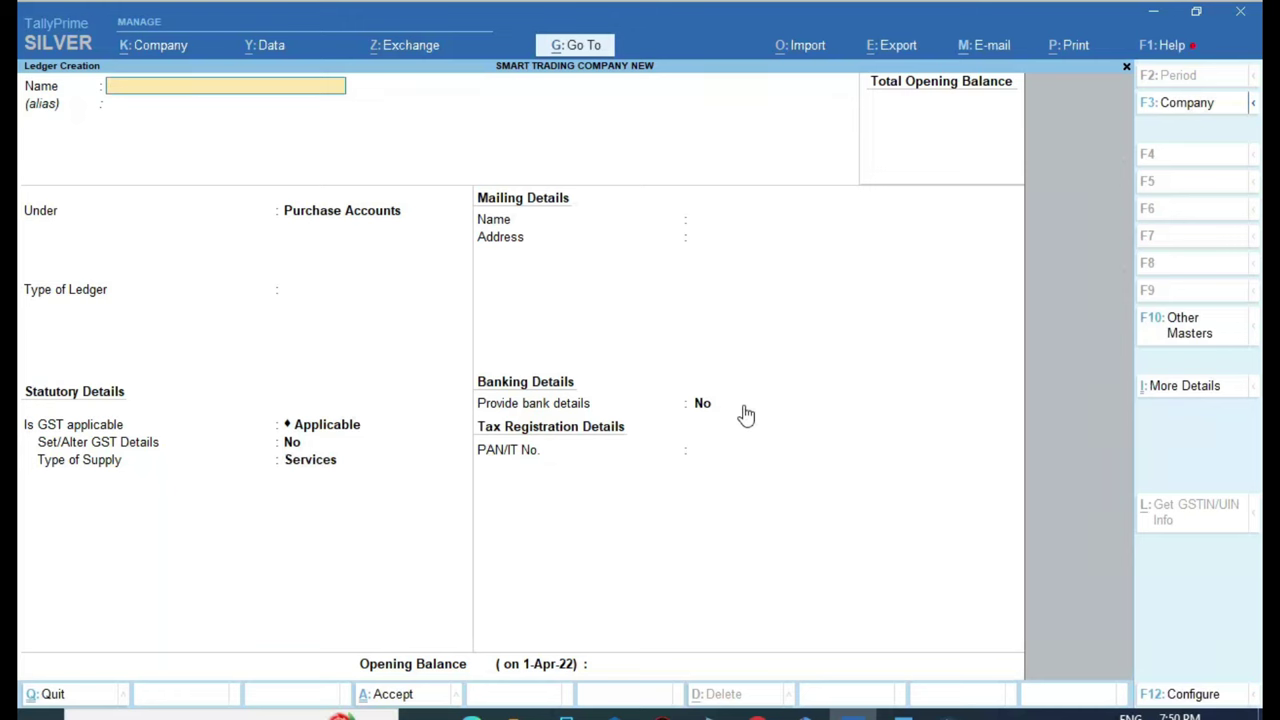
left_click(904, 711)
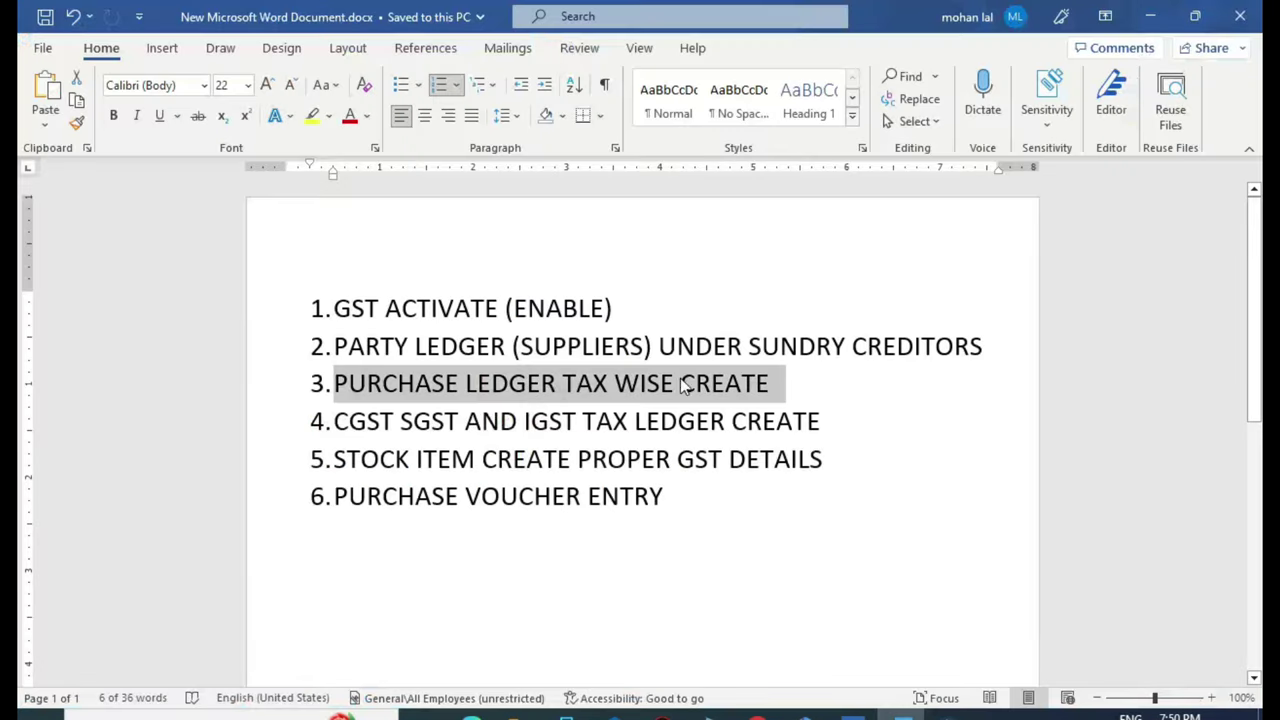
scroll(680, 384, "down", 1)
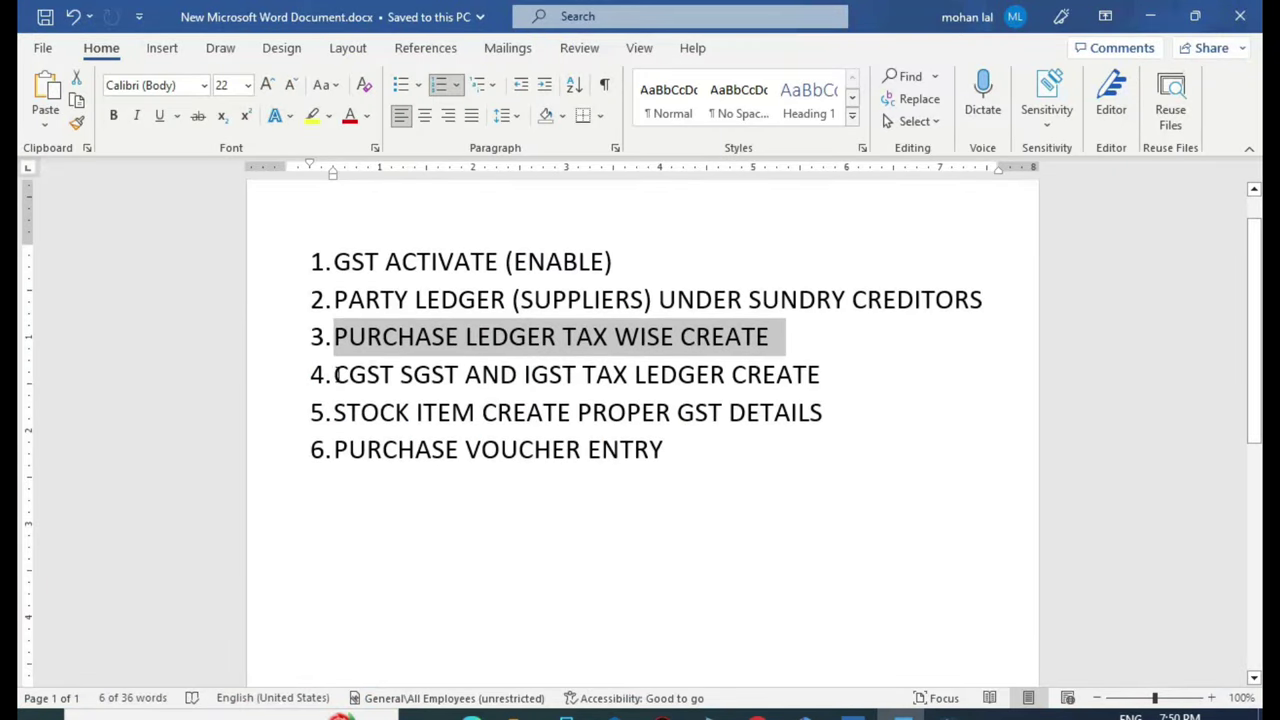
left_click(434, 377)
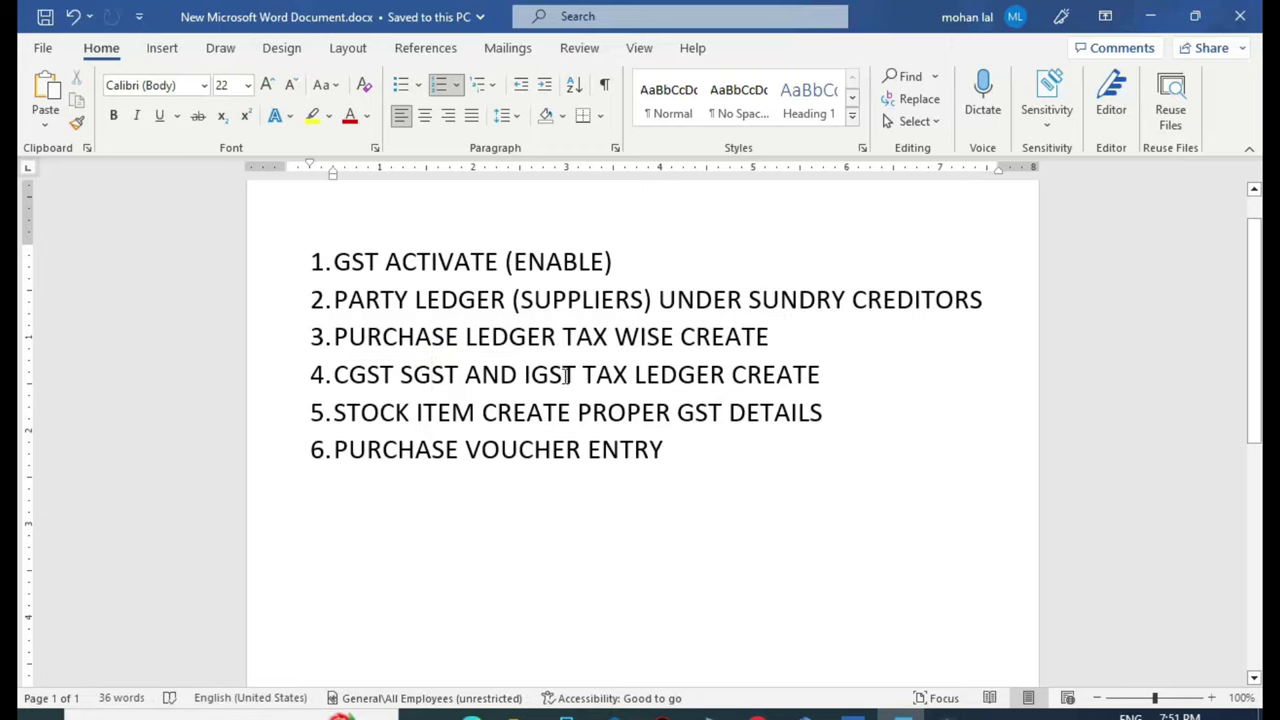
left_click(854, 712)
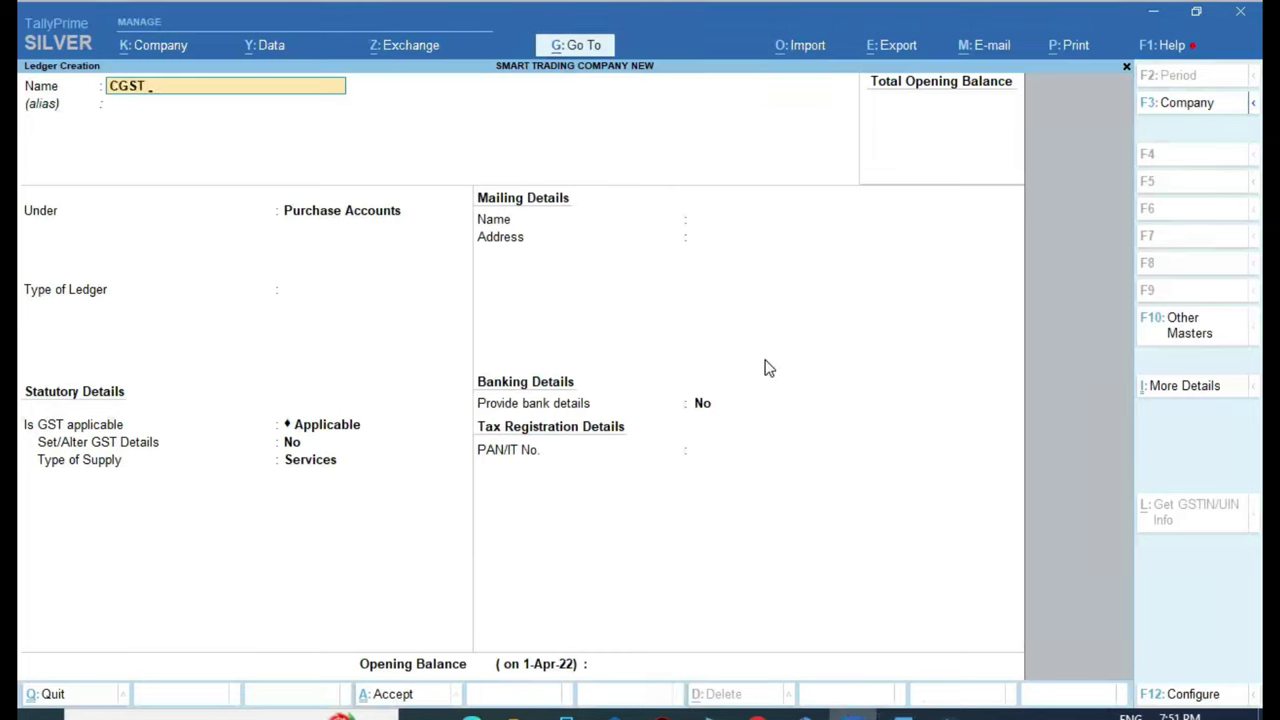
Create CGST TAX under Duties & Taxes as a GST Central Tax ledger at 0%
type("X")
key("Return")
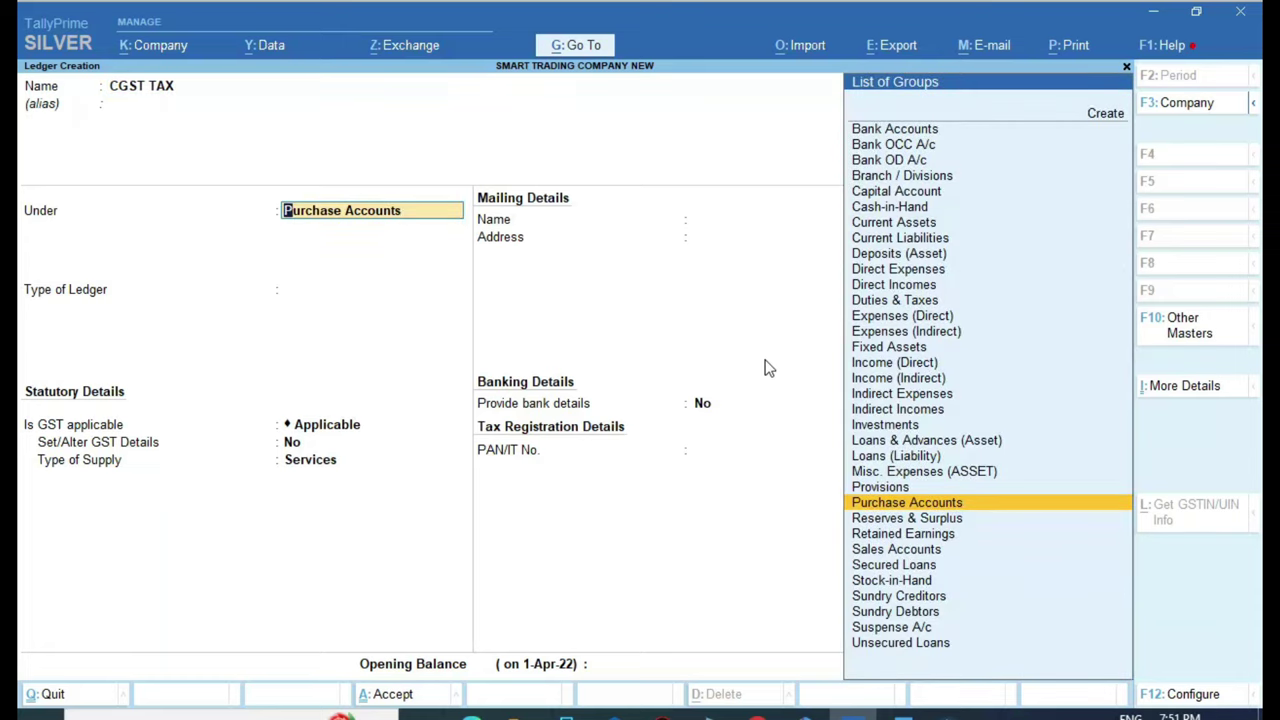
type("DU")
key("Return")
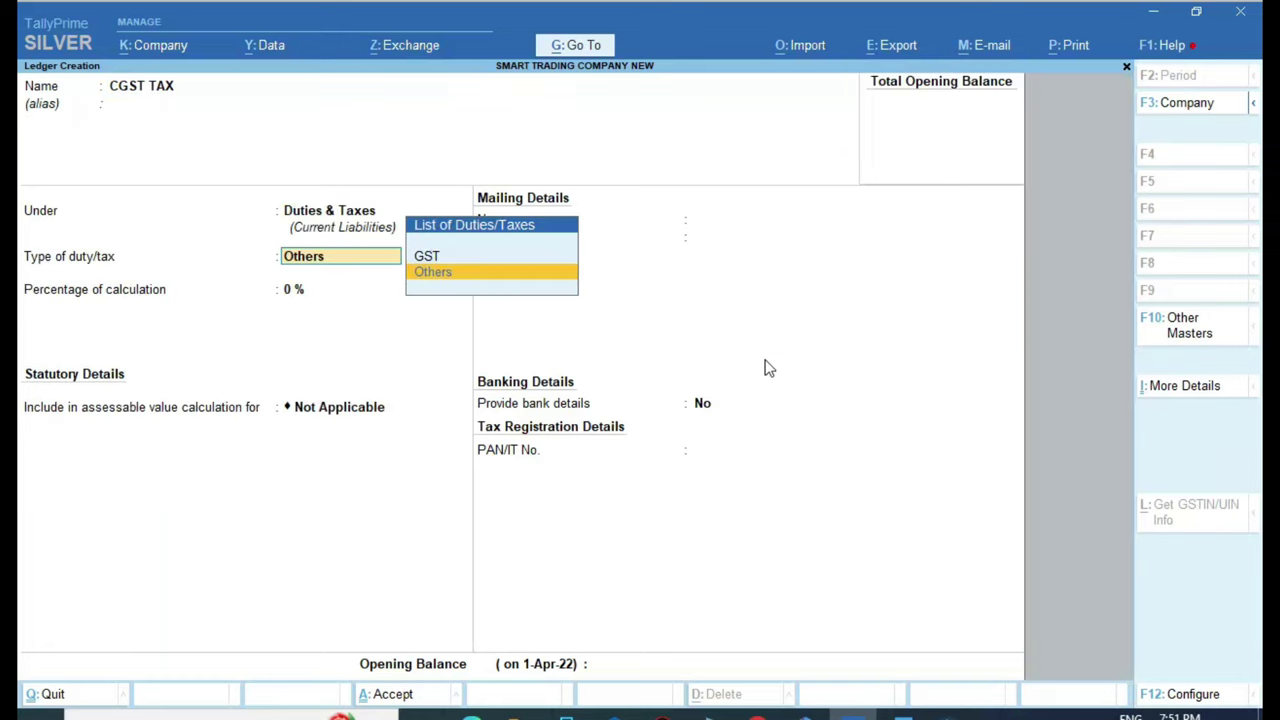
key("Up")
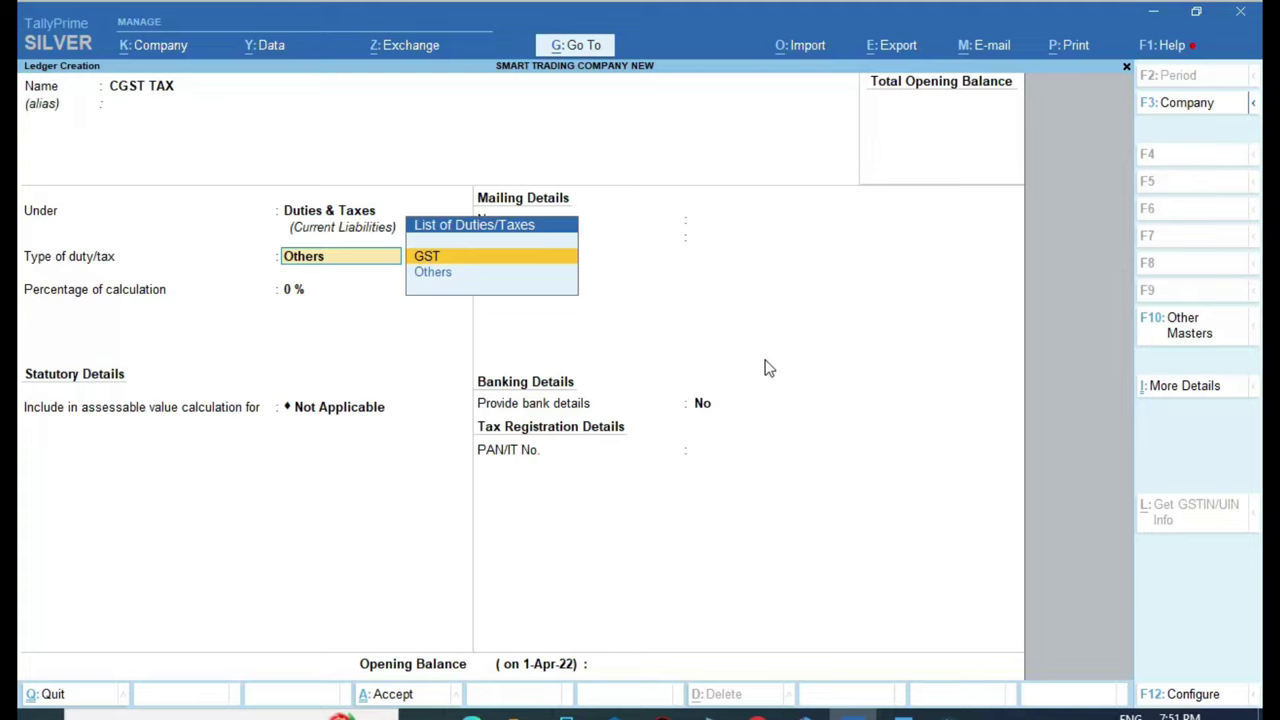
key("Return")
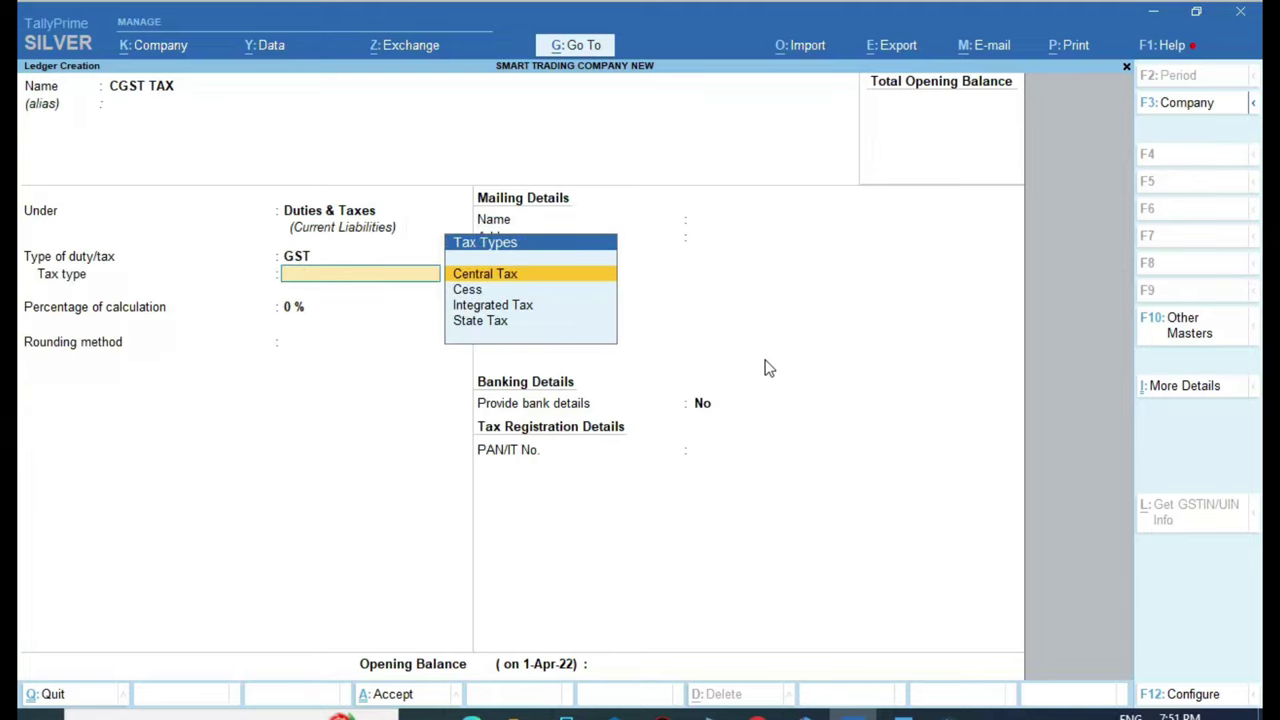
key("Return")
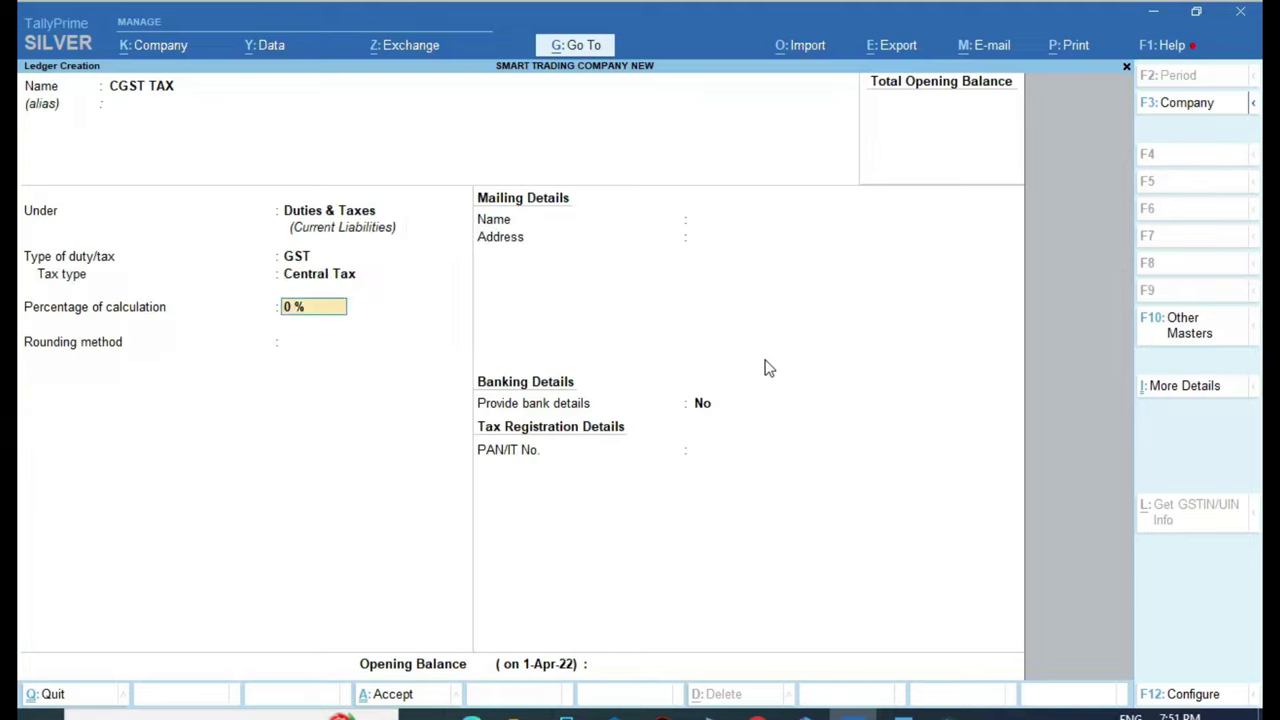
key("Return")
Create SGST TAX under Duties & Taxes with GST State Tax as the tax type
key("Return")
key("Return")
key("Return")
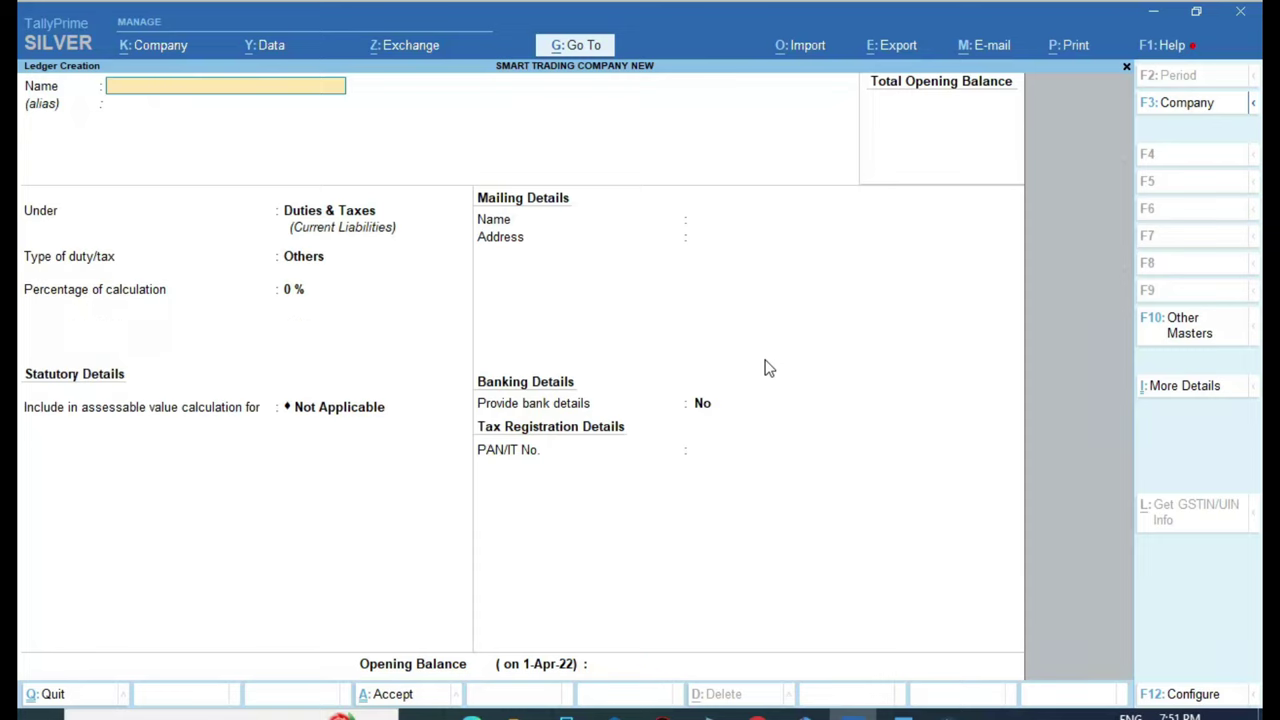
type("SGST TAX")
key("Return")
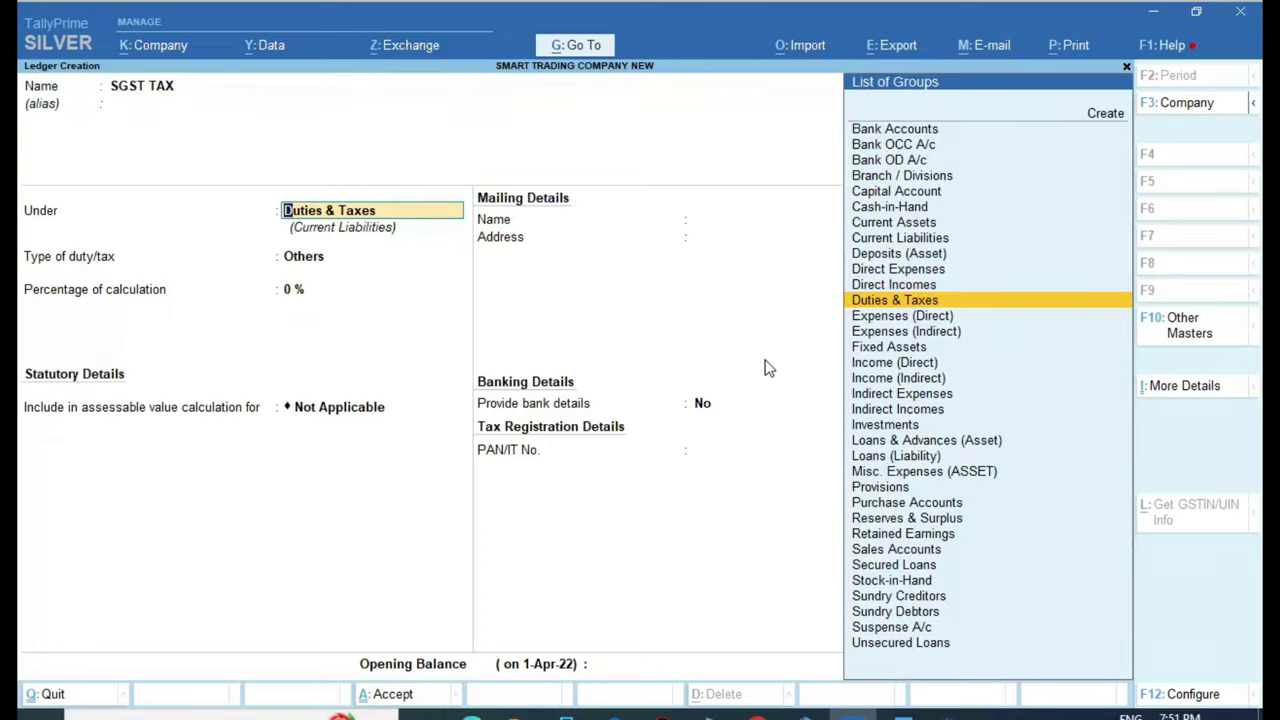
key("Return")
key("Up")
key("Return")
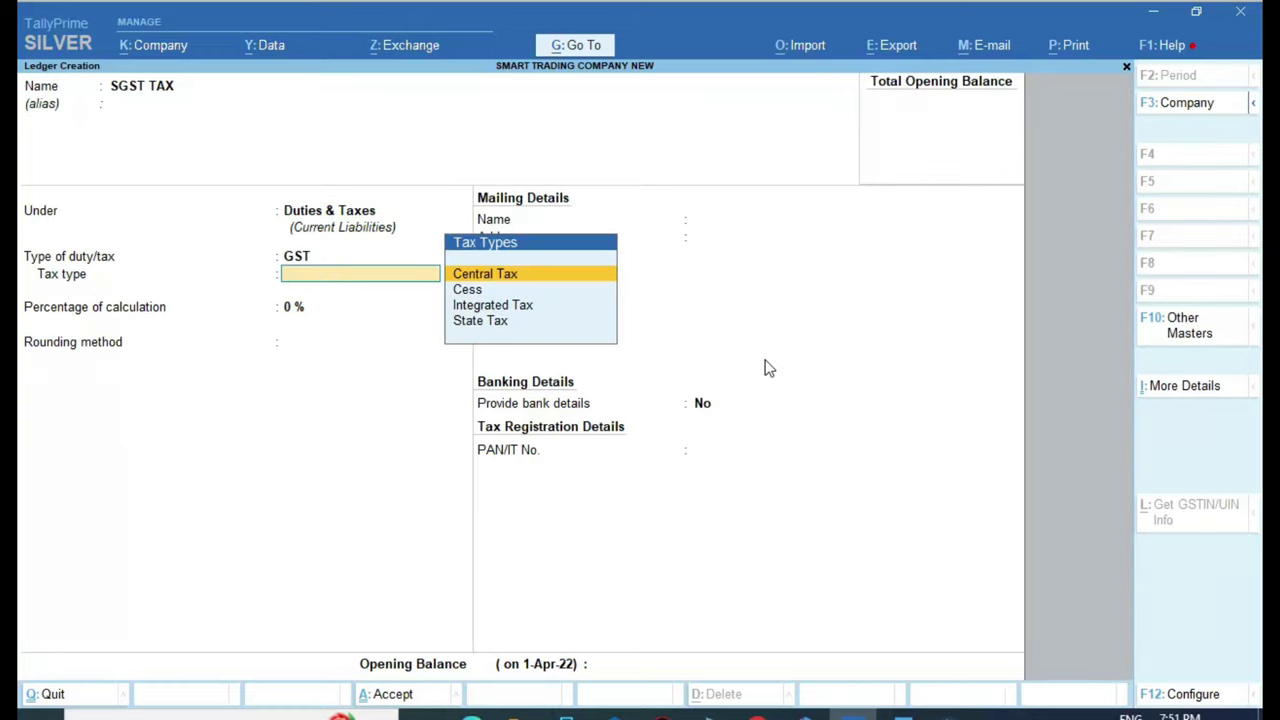
key("Down")
key("Down")
key("Down")
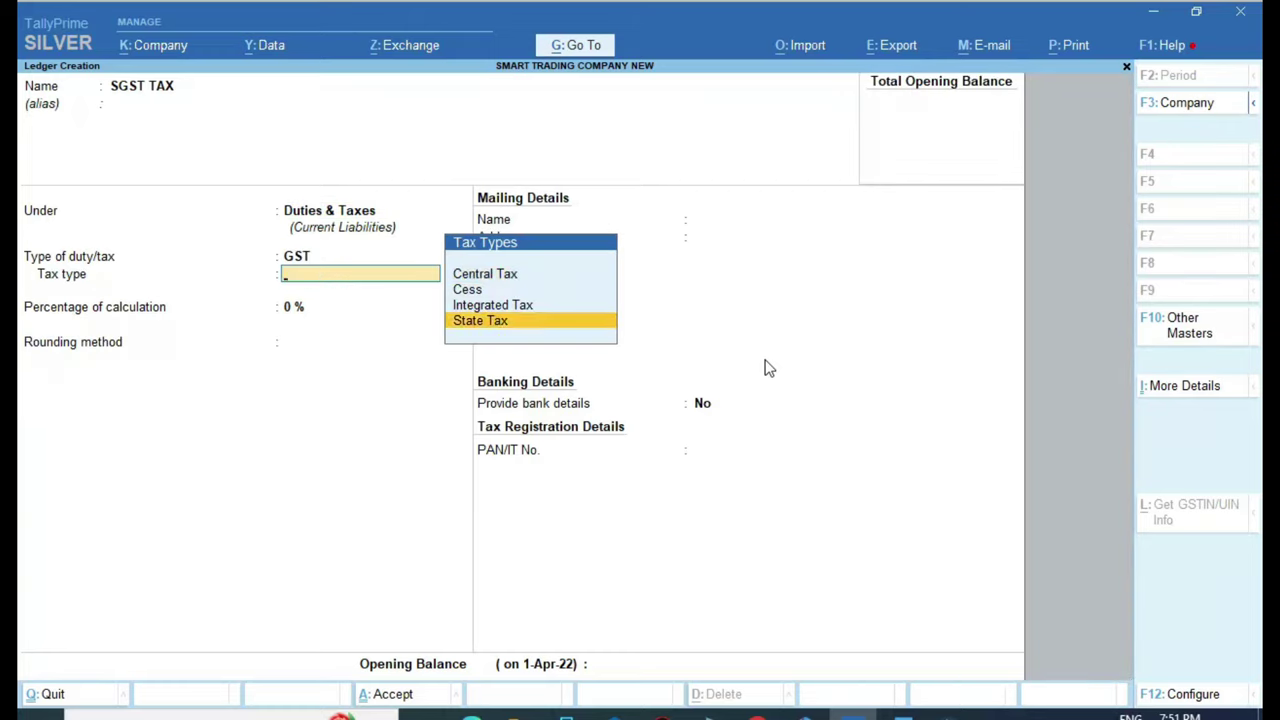
key("Return")
key("Return")
key("Return")
key("Return")
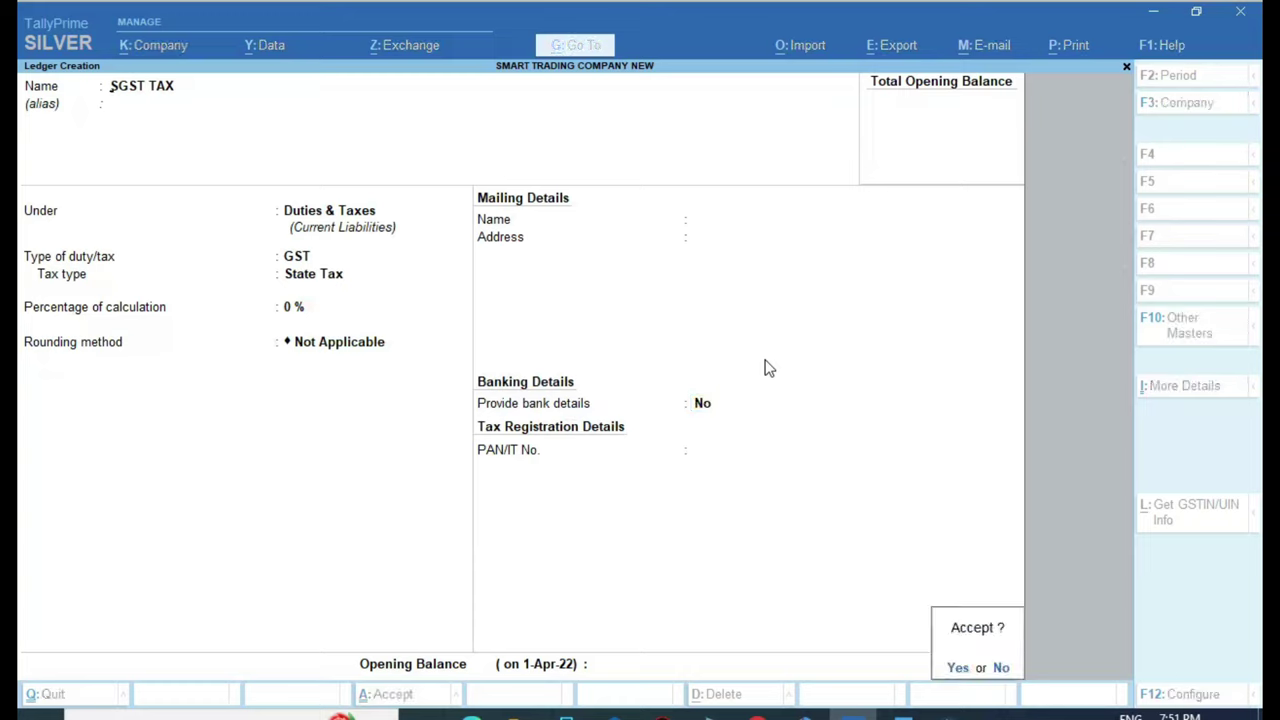
key("Return")
Create and save IGST TAX under Duties & Taxes as GST Integrated Tax
type("IGS")
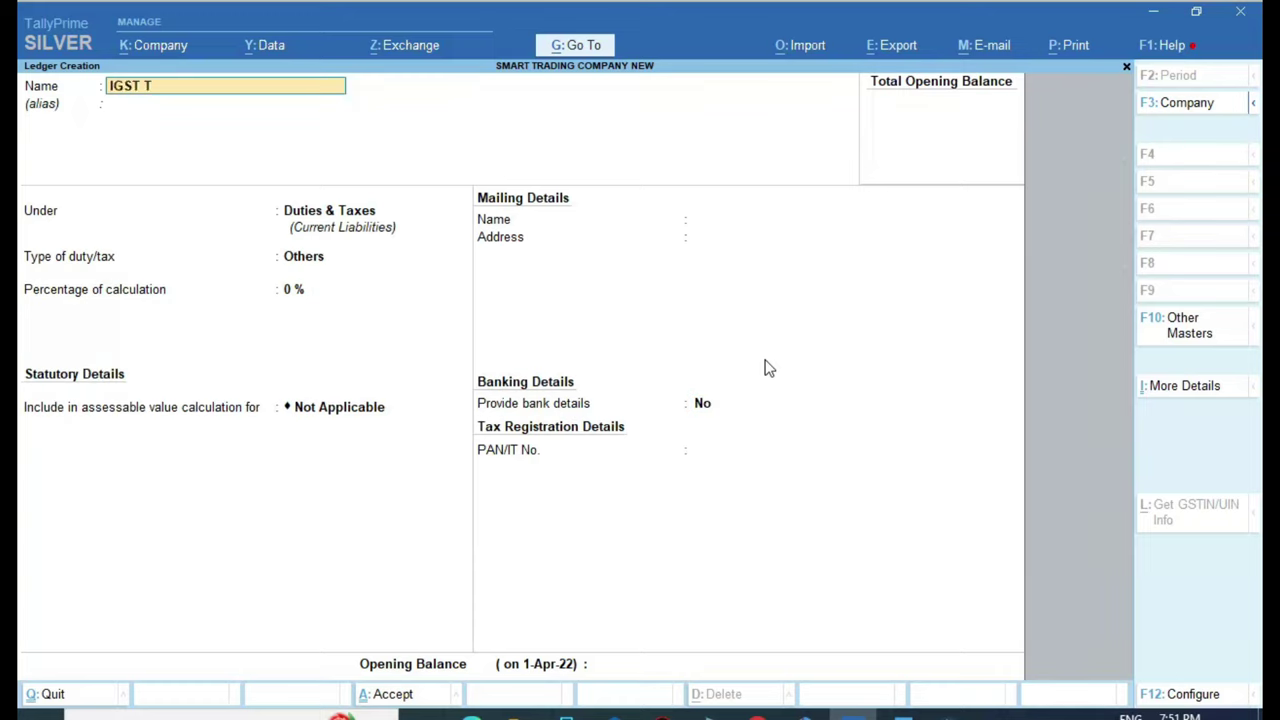
key("Return")
key("Return")
key("Return")
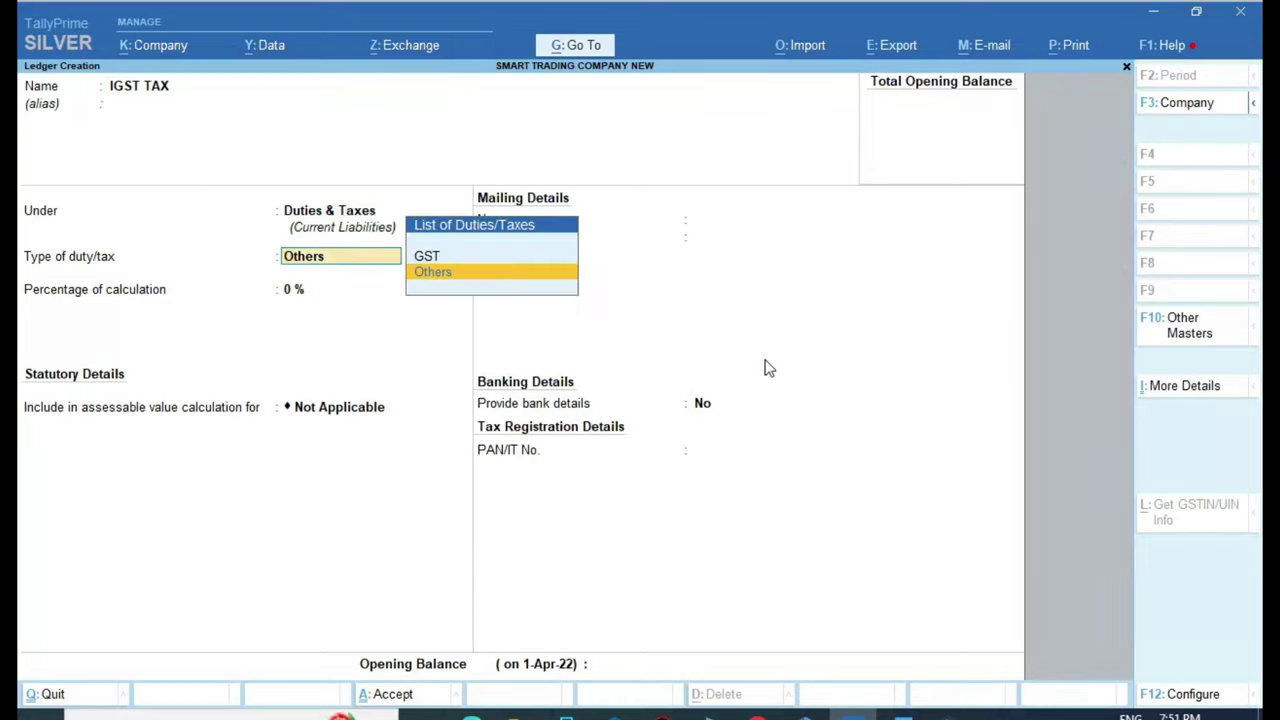
key("Up")
key("Return")
key("Down")
key("Down")
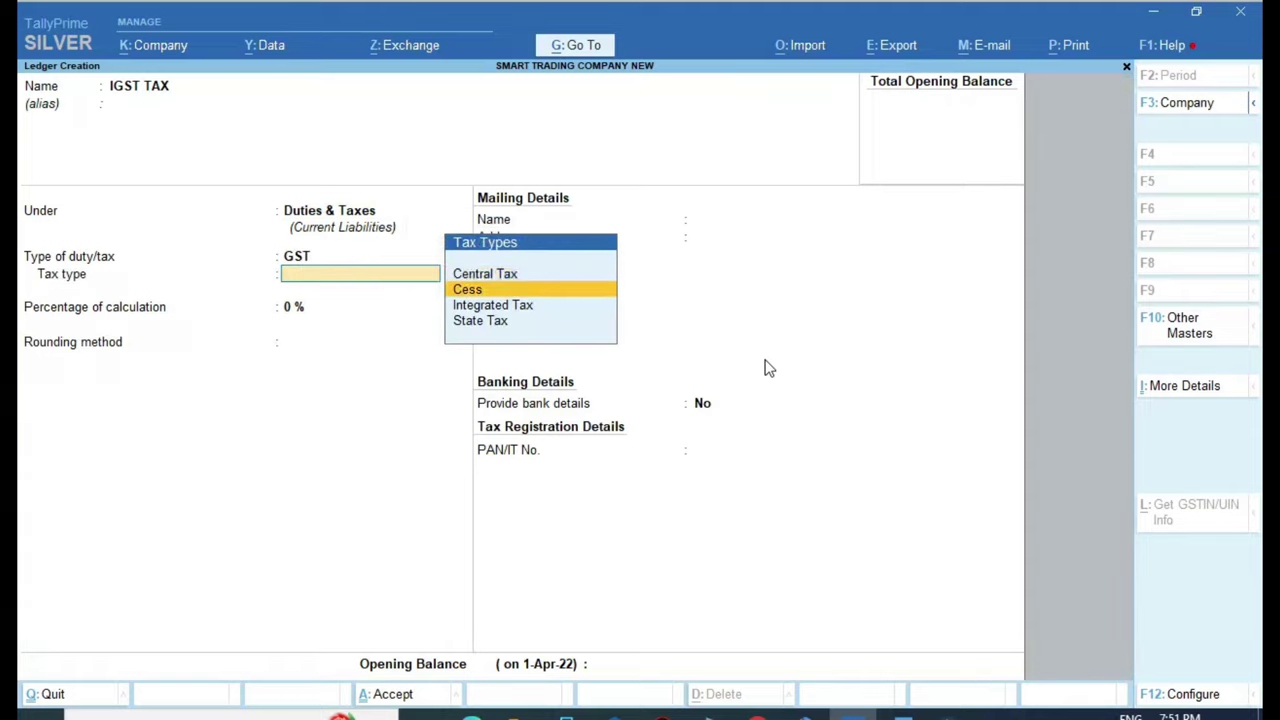
key("Return")
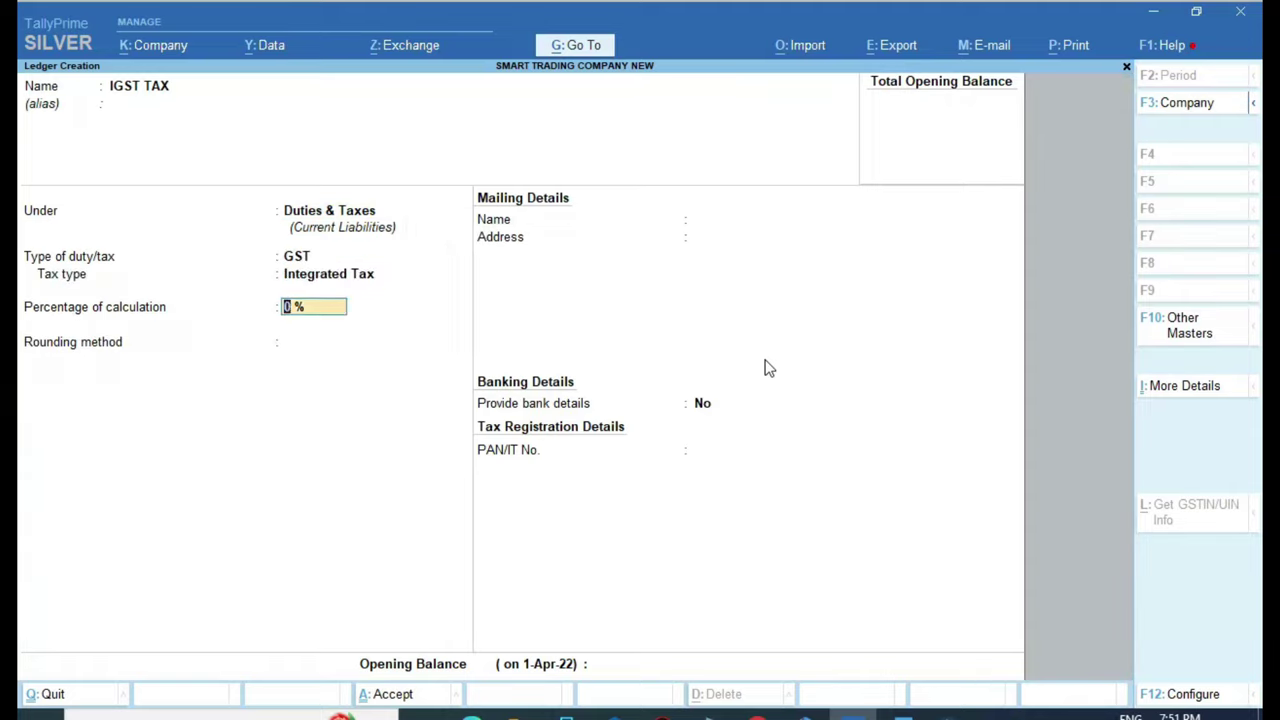
key("Return")
key("Return")
key("Return")
key("Return")
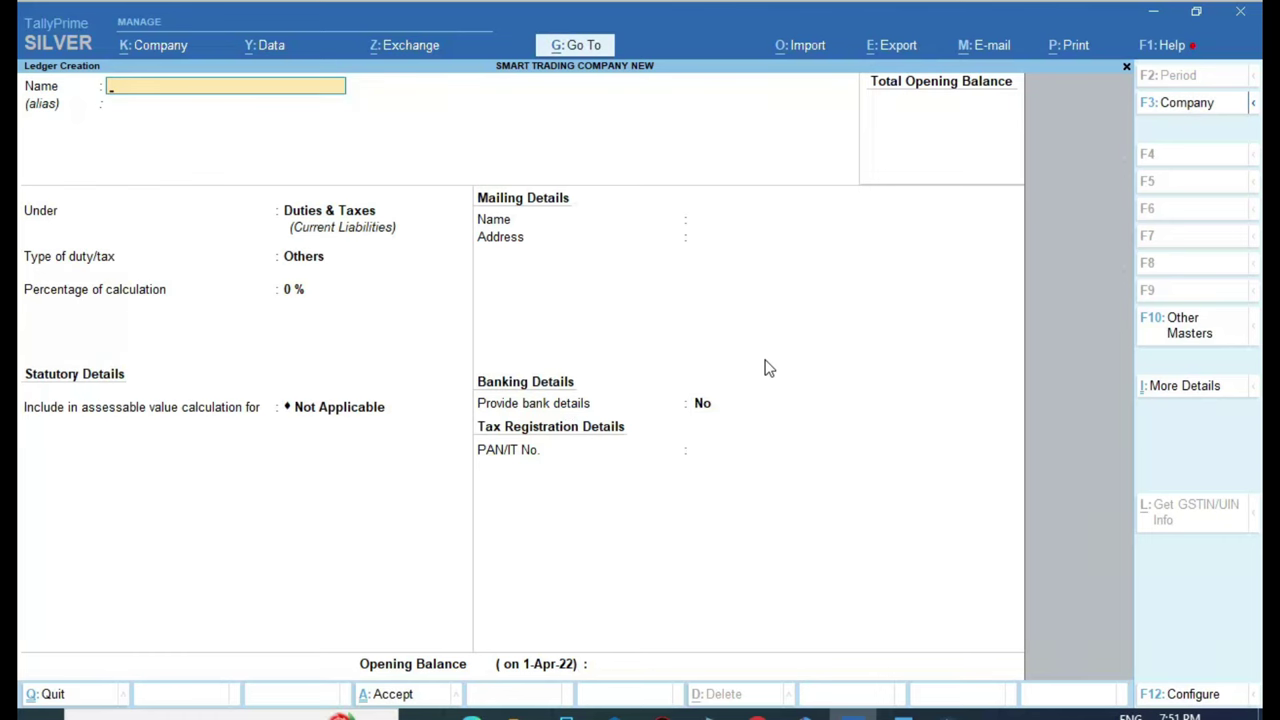
Mark the tax-ledger line in the Word task list, then exit TallyPrime's Ledger Creation
left_click(900, 712)
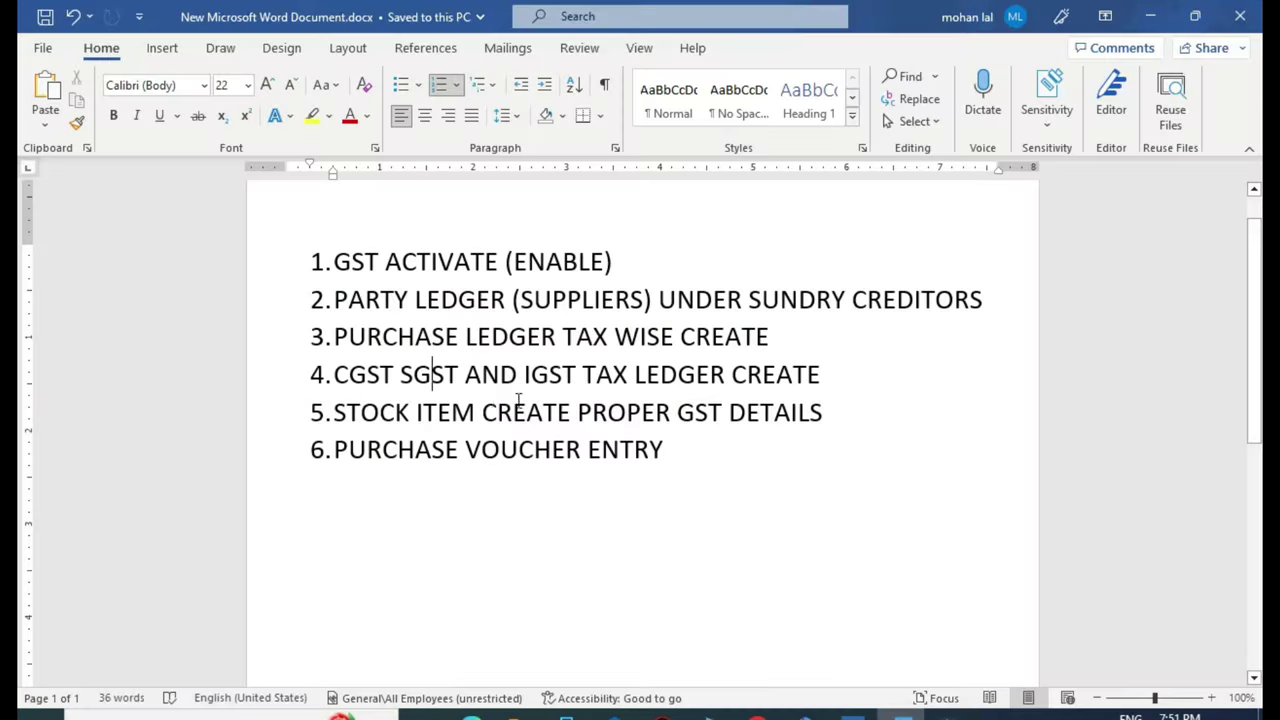
left_click_drag(338, 378, 740, 372)
scroll(536, 440, "down", 1)
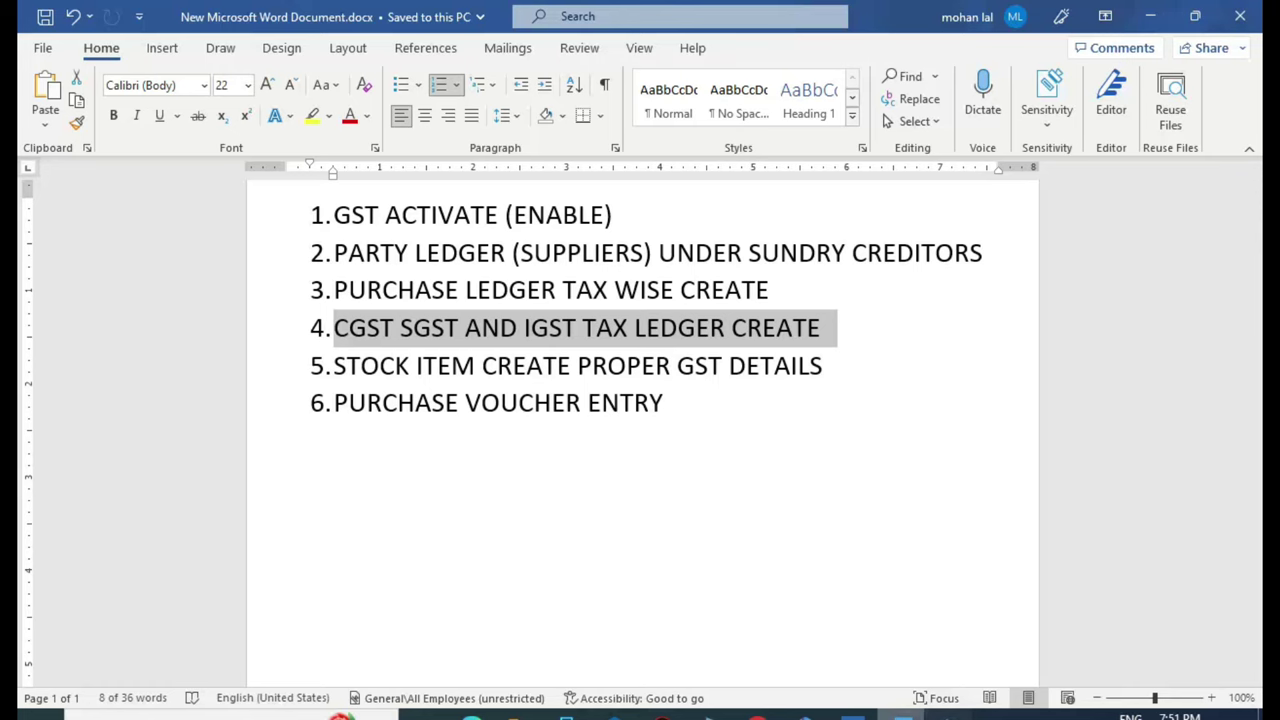
left_click(851, 713)
key("Escape")
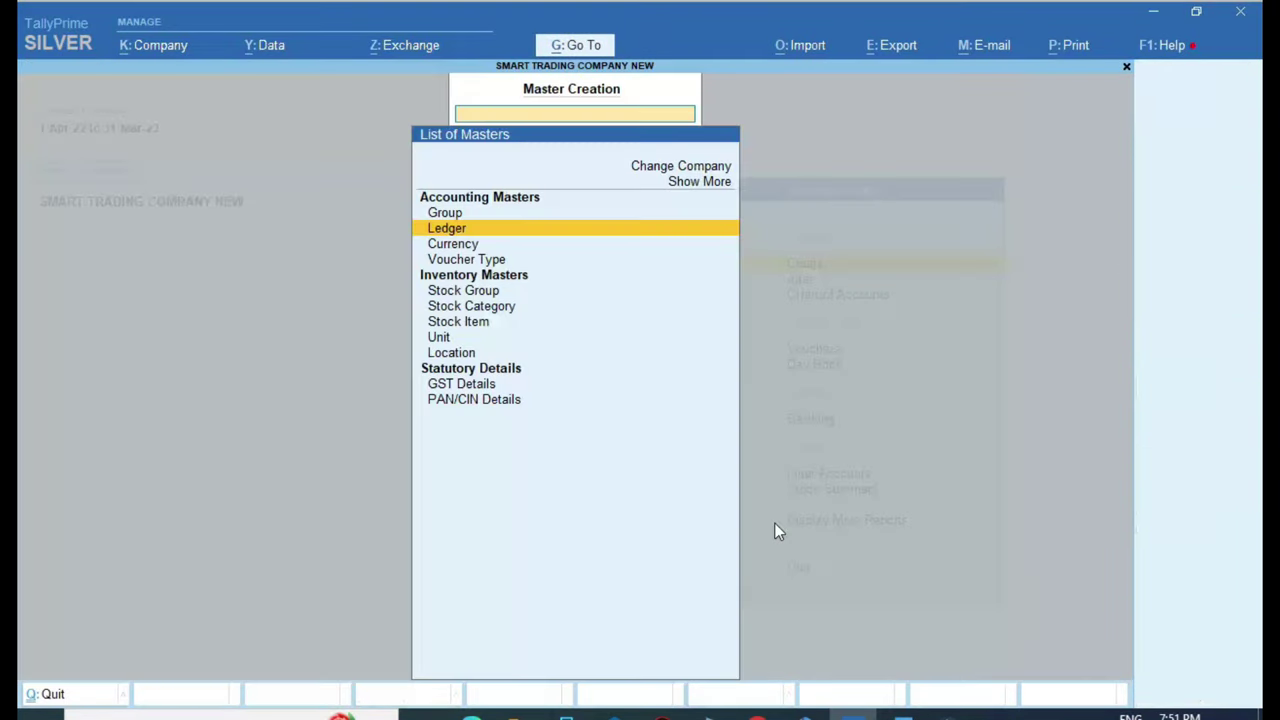
Back out to the Gateway and open a new Stock Item Creation form
key("Escape")
key("Return")
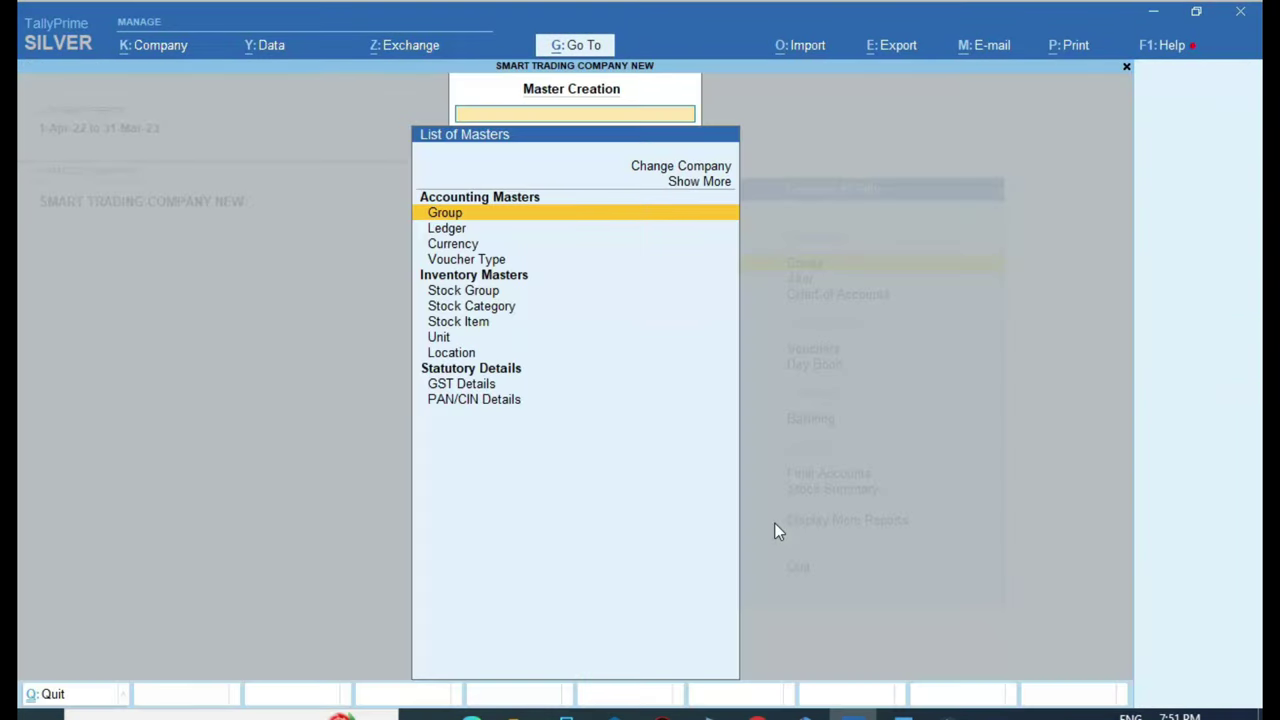
key("Down")
key("Down")
key("Down")
key("Down")
key("Down")
key("Down")
key("Return")
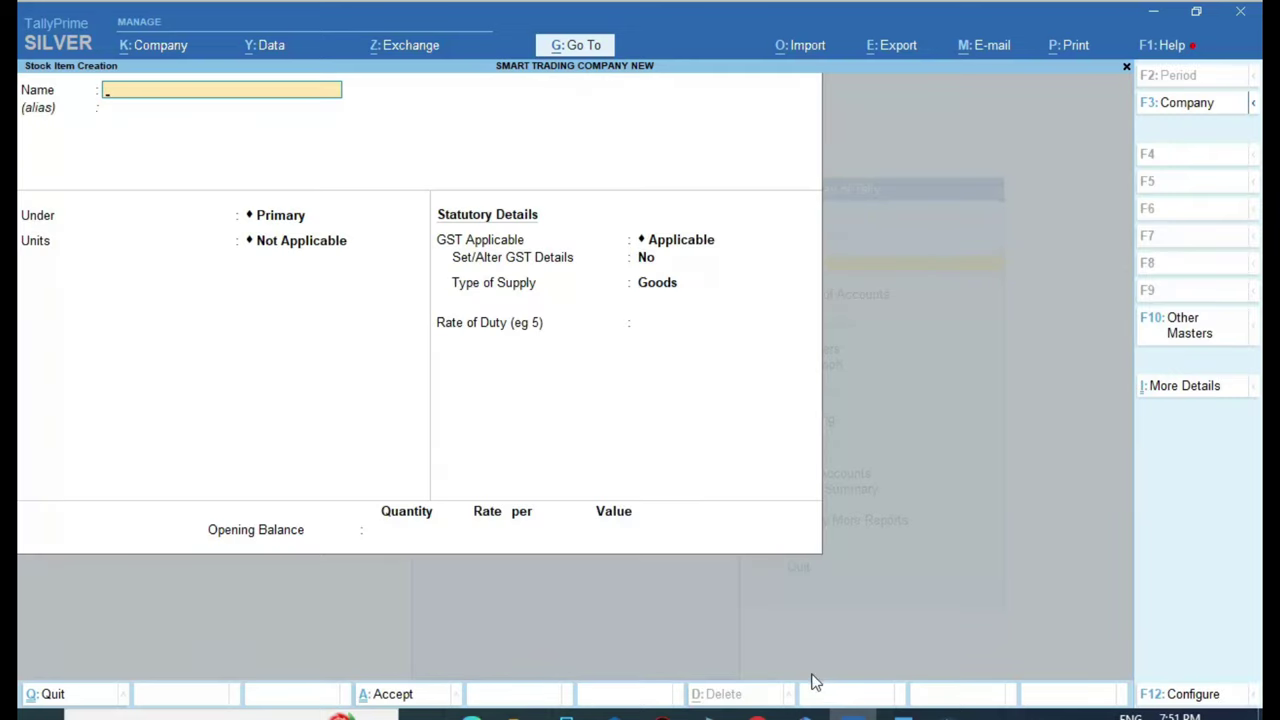
Copy AMUL BUTTER 500 GM from the Sri Ganesh invoice into the stock item Name
key("alt+Tab")
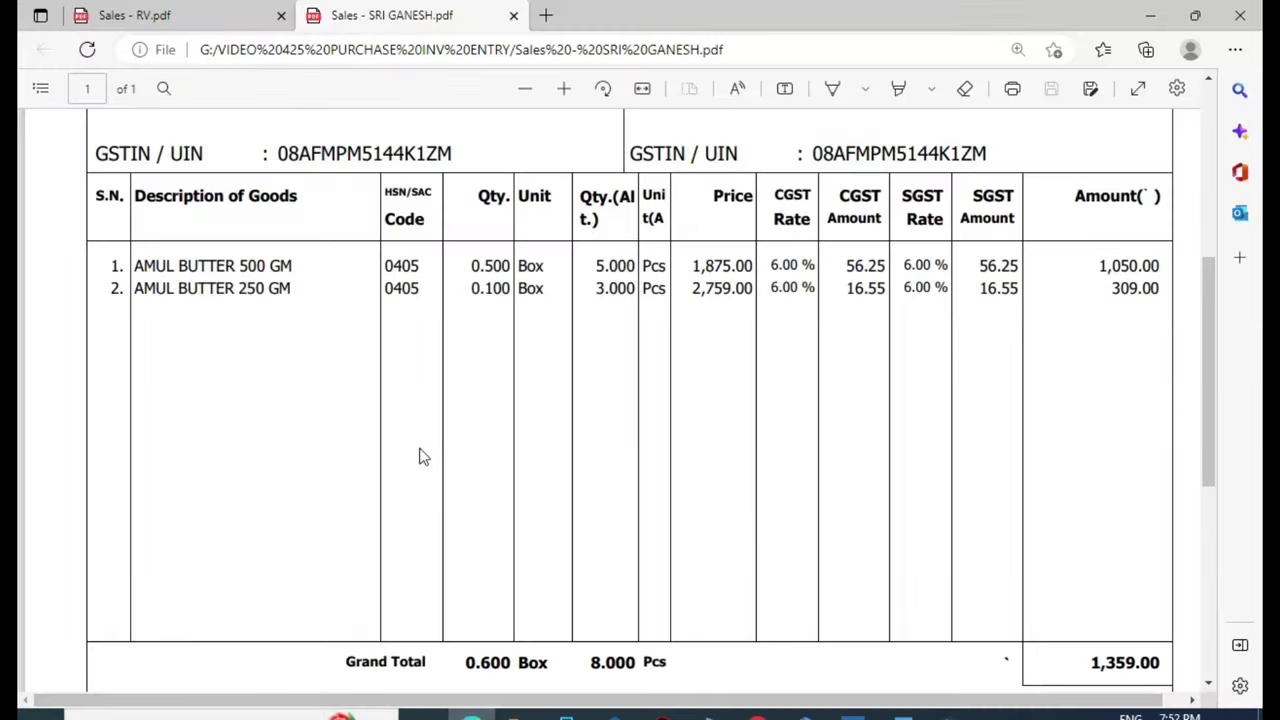
scroll(314, 371, "up", 2)
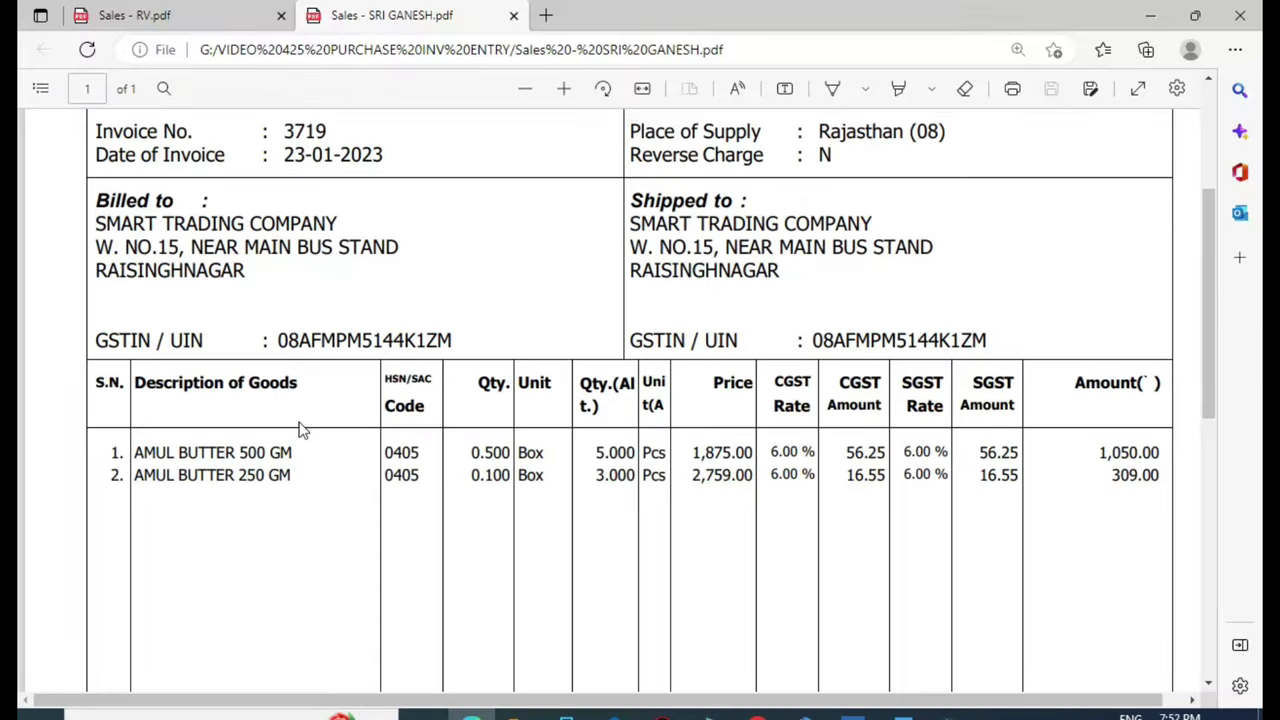
scroll(300, 430, "down", 2)
left_click_drag(134, 360, 300, 362)
right_click(312, 362)
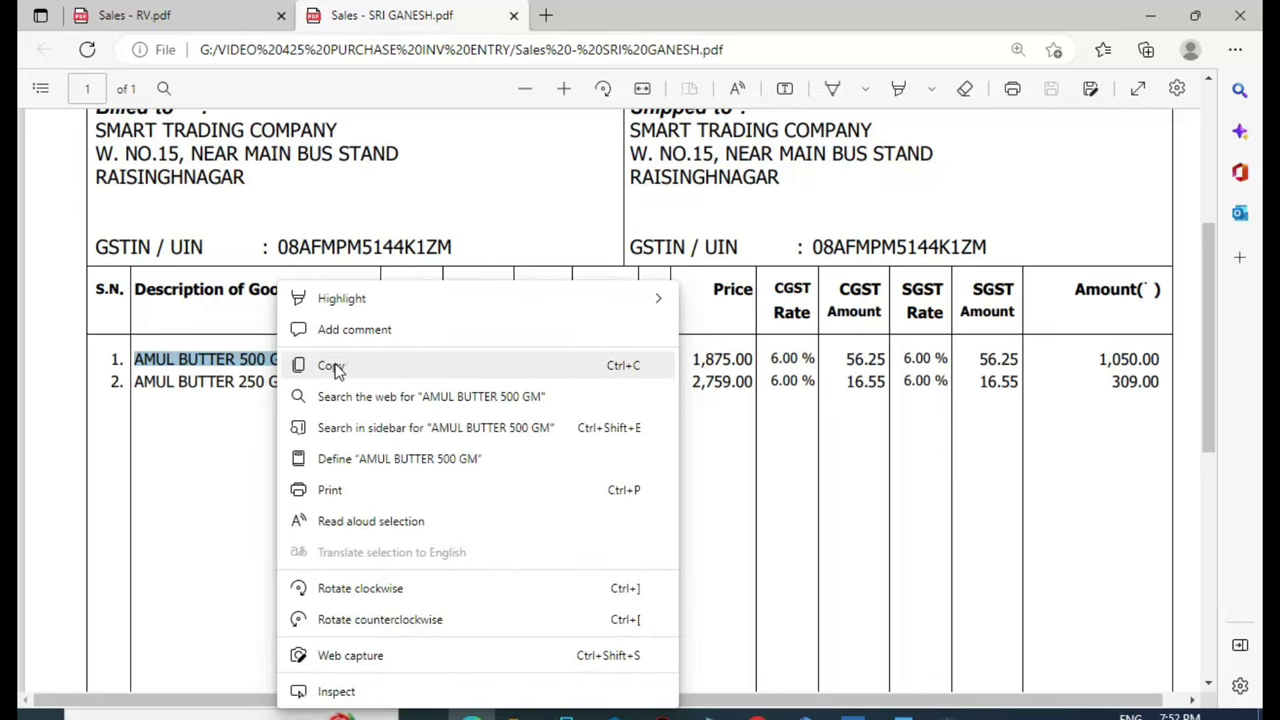
left_click(331, 365)
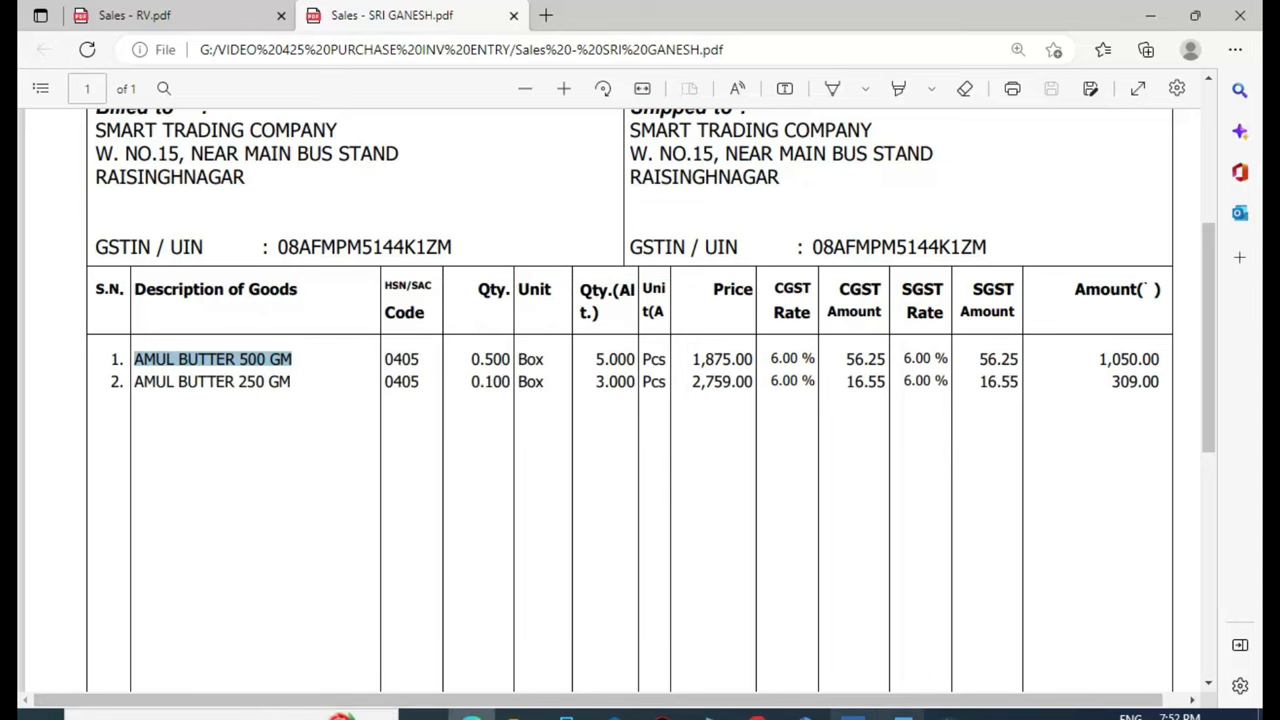
left_click(852, 714)
key("ctrl+v")
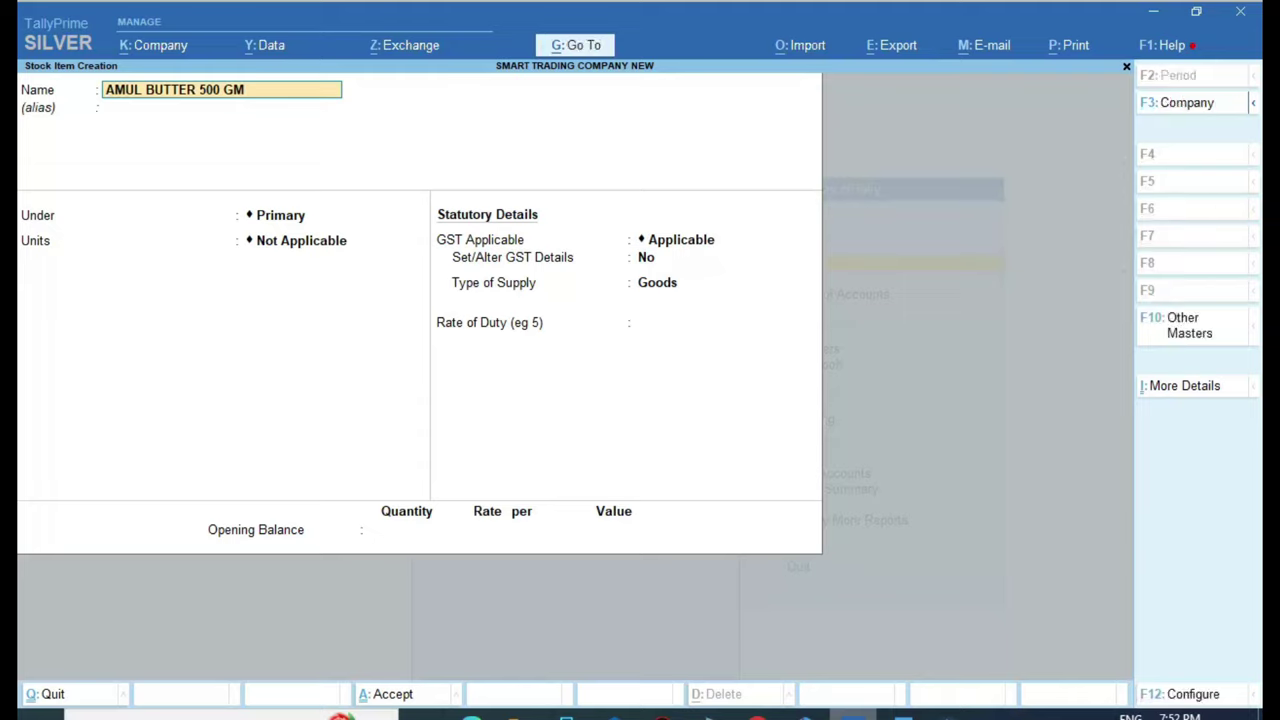
key("Return")
key("Return")
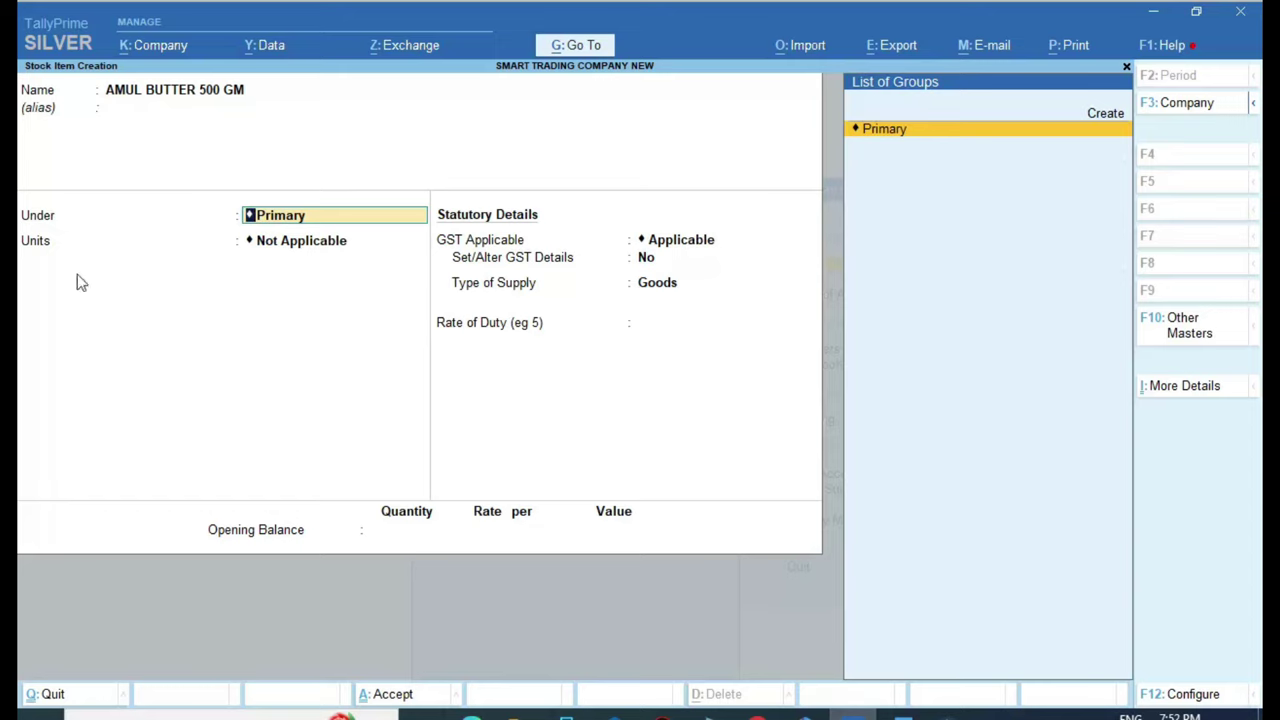
Create a new BUTTER stock group under Primary and assign AMUL BUTTER 500 GM to it
key("ctrl")
key("Up")
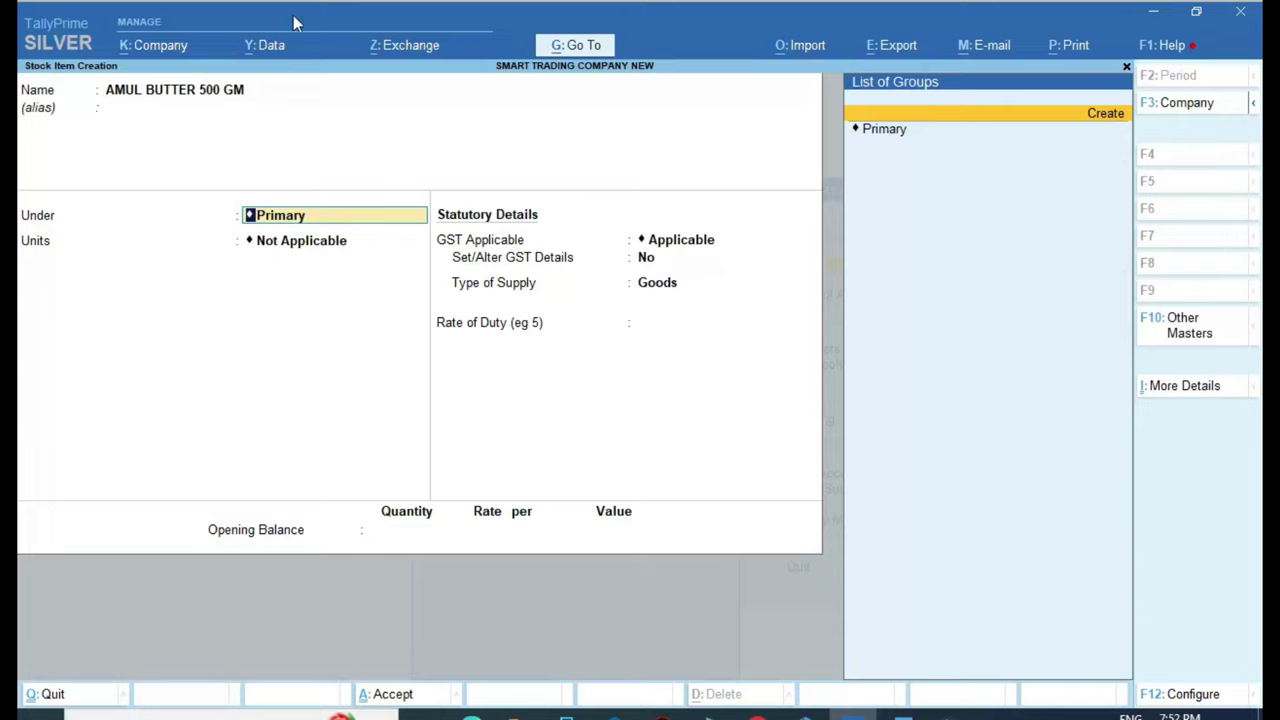
left_click(1104, 114)
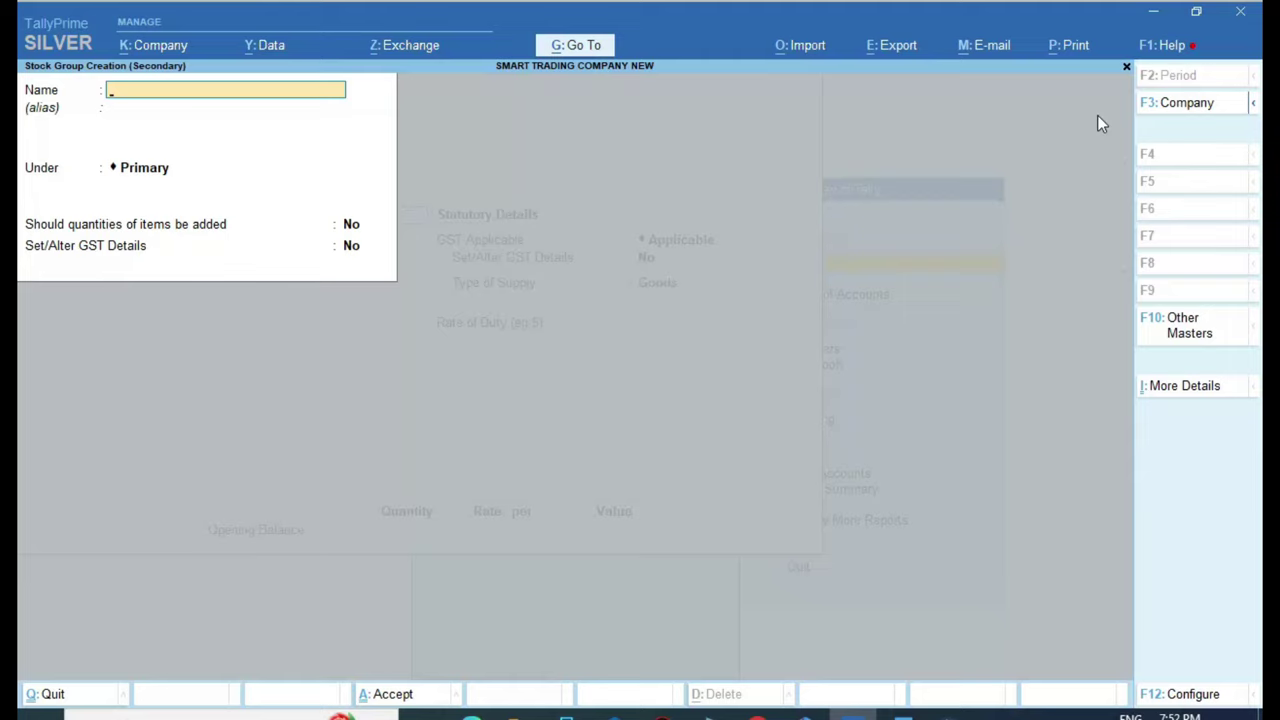
type("BUTTER")
key("Return")
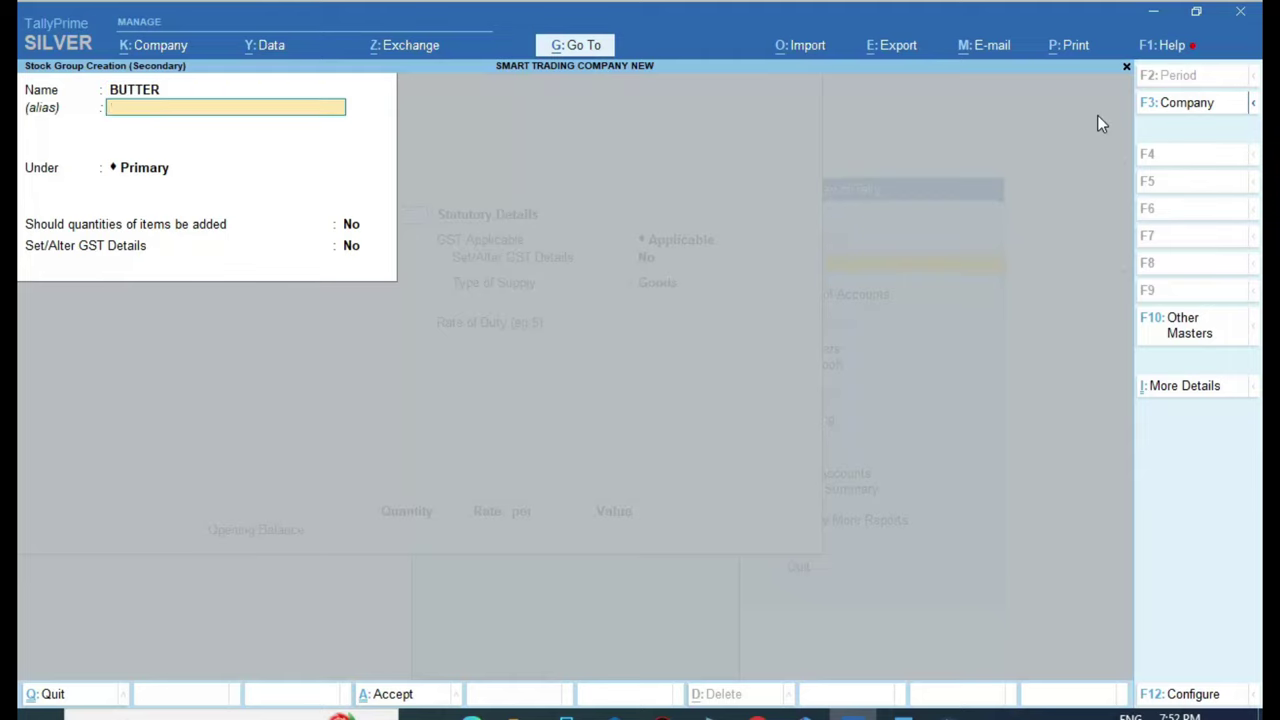
key("Return")
key("Return")
key("Return")
key("Return")
key("Return")
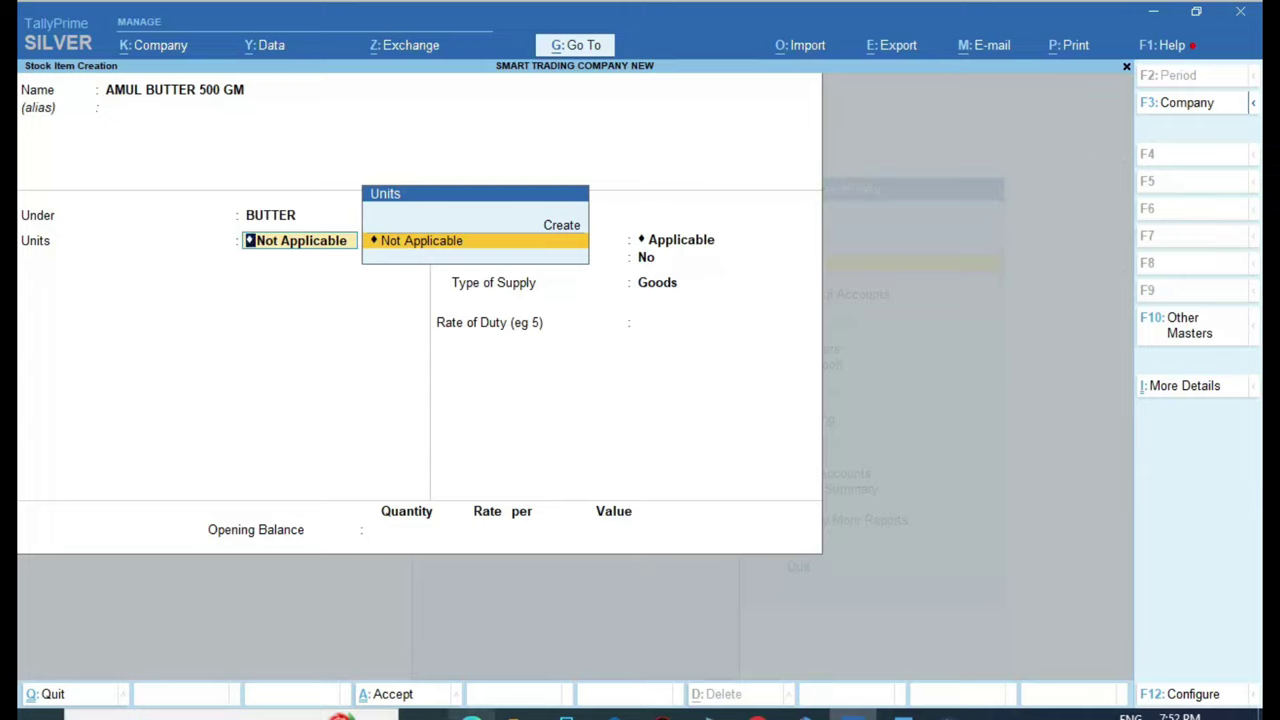
Check the supplier invoice to confirm the item's unit is Pcs
left_click(471, 716)
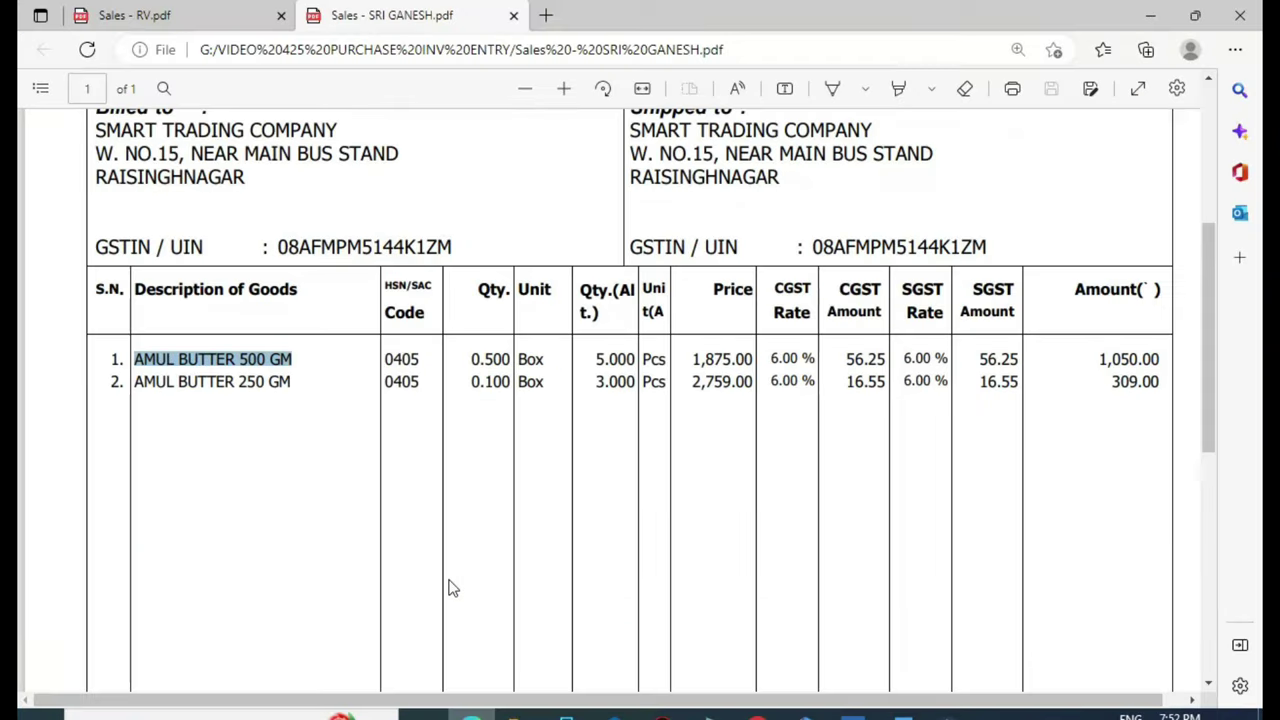
double_click(654, 362)
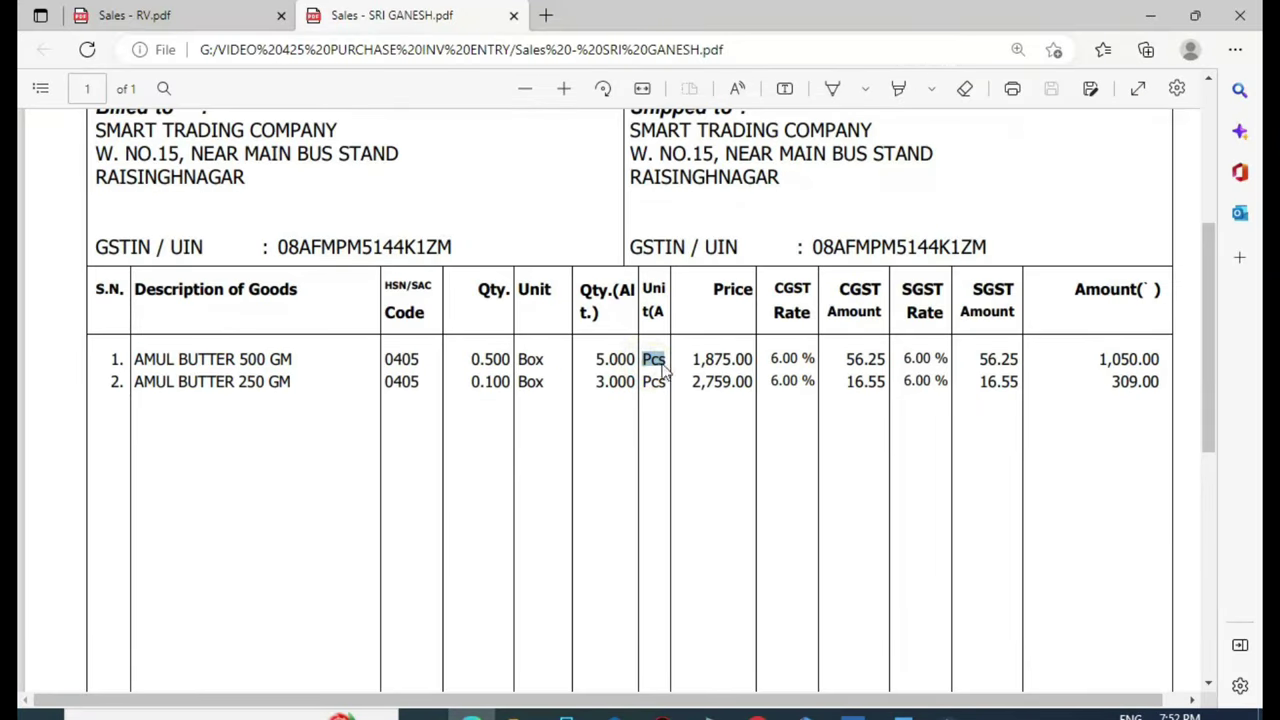
left_click(535, 364)
left_click(850, 716)
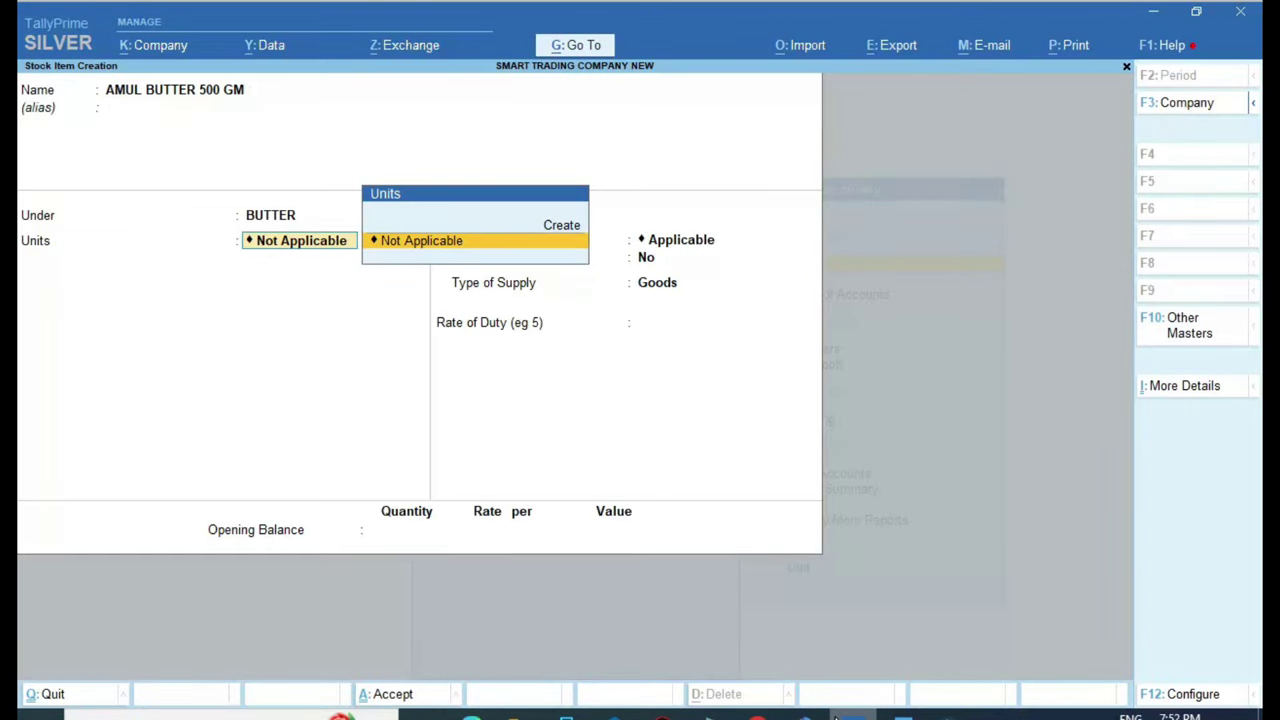
Create unit PCS with quantity code PCS-PIECES and 0 decimals, and set it as the item's unit
key("Up")
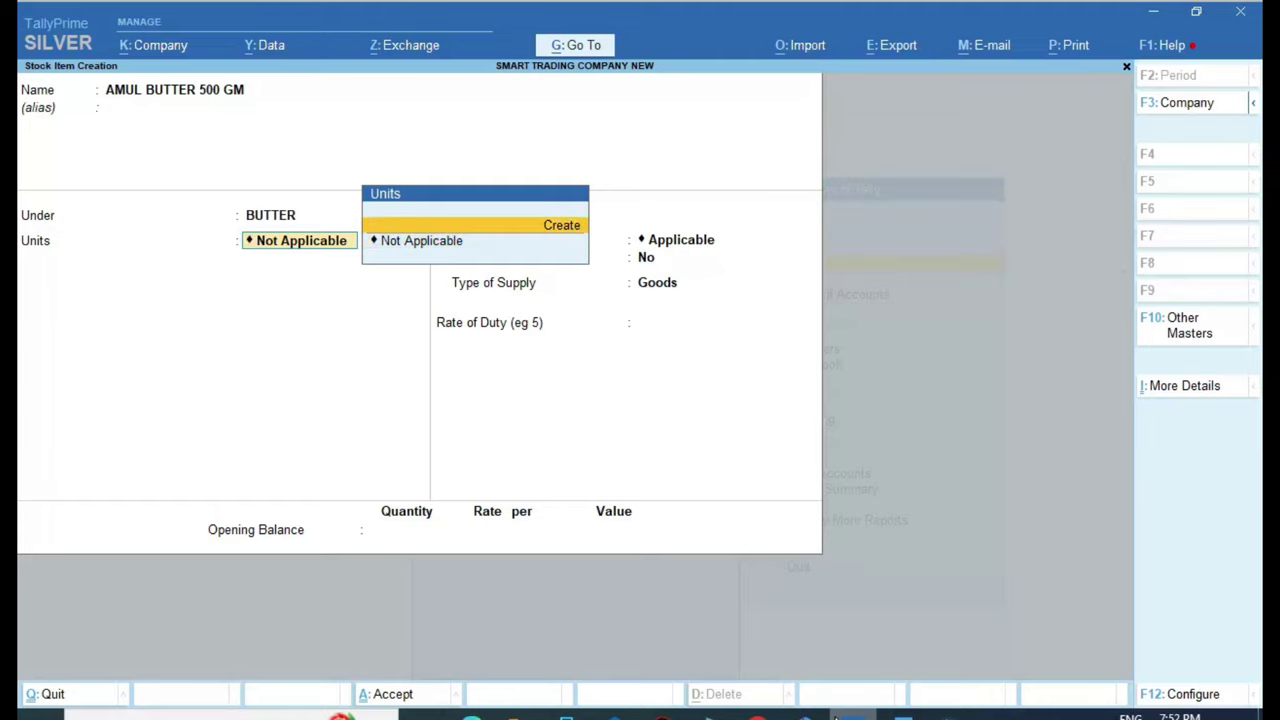
key("Return")
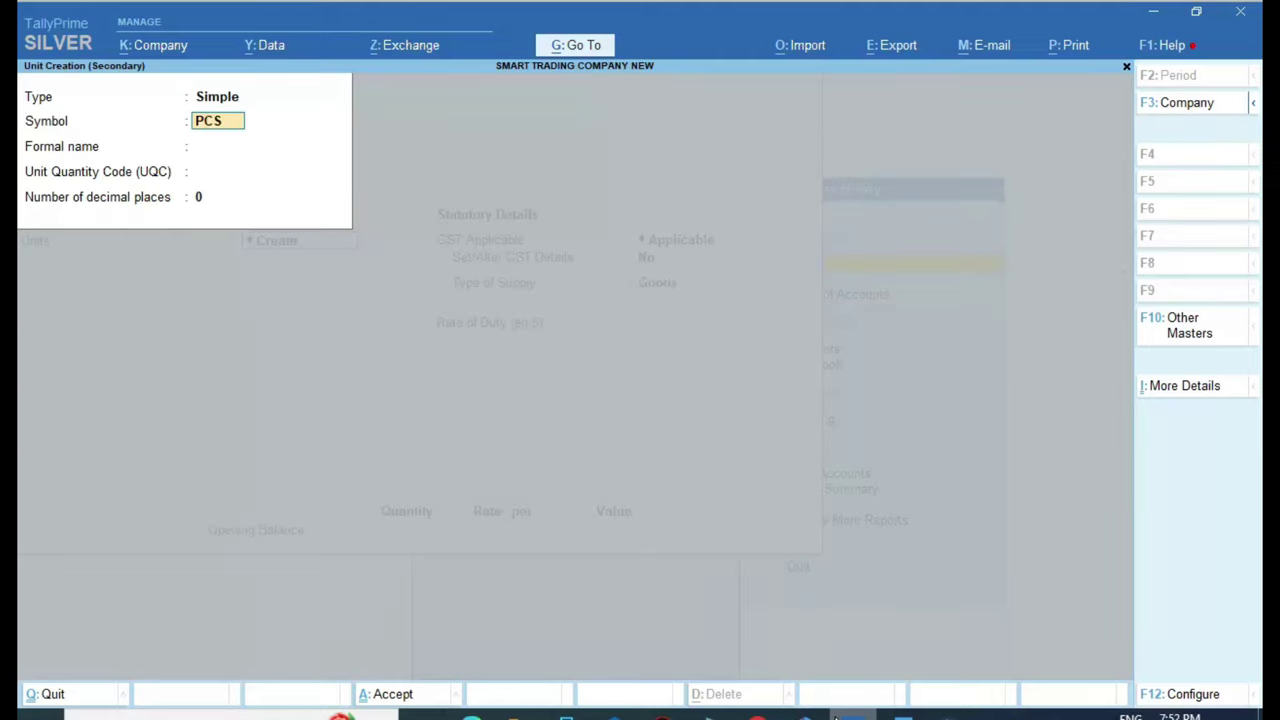
key("Return")
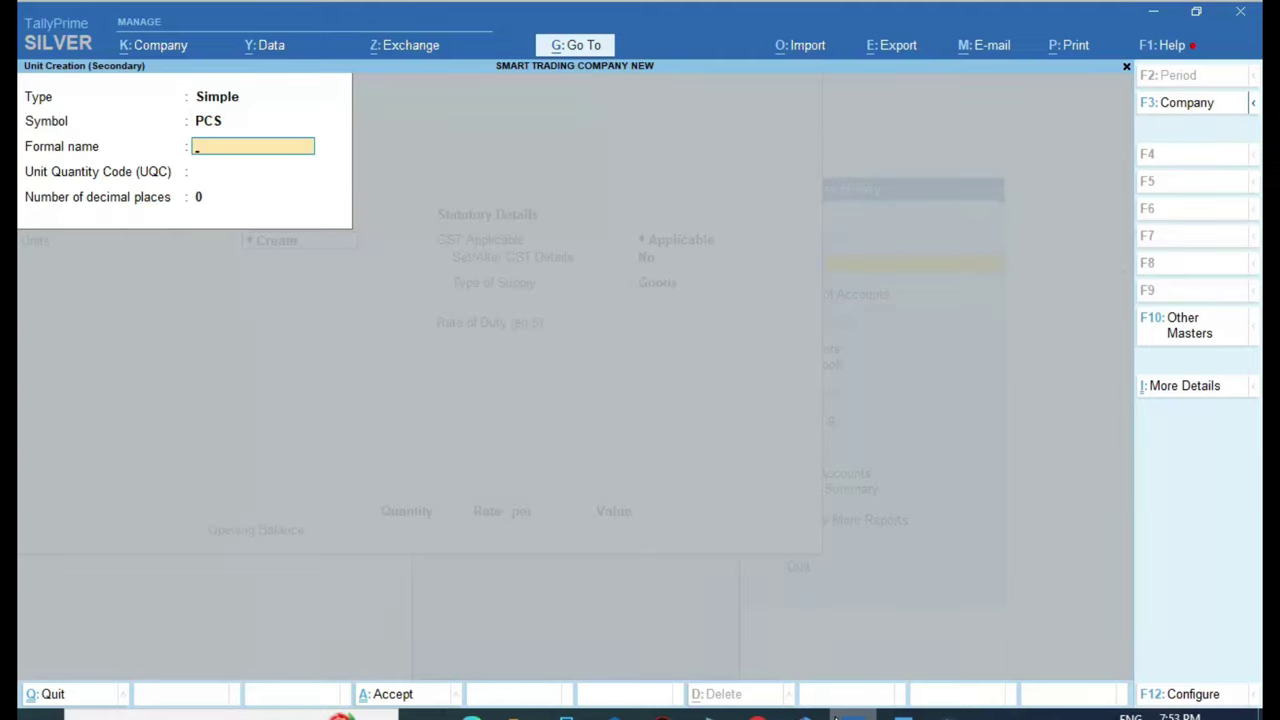
key("Return")
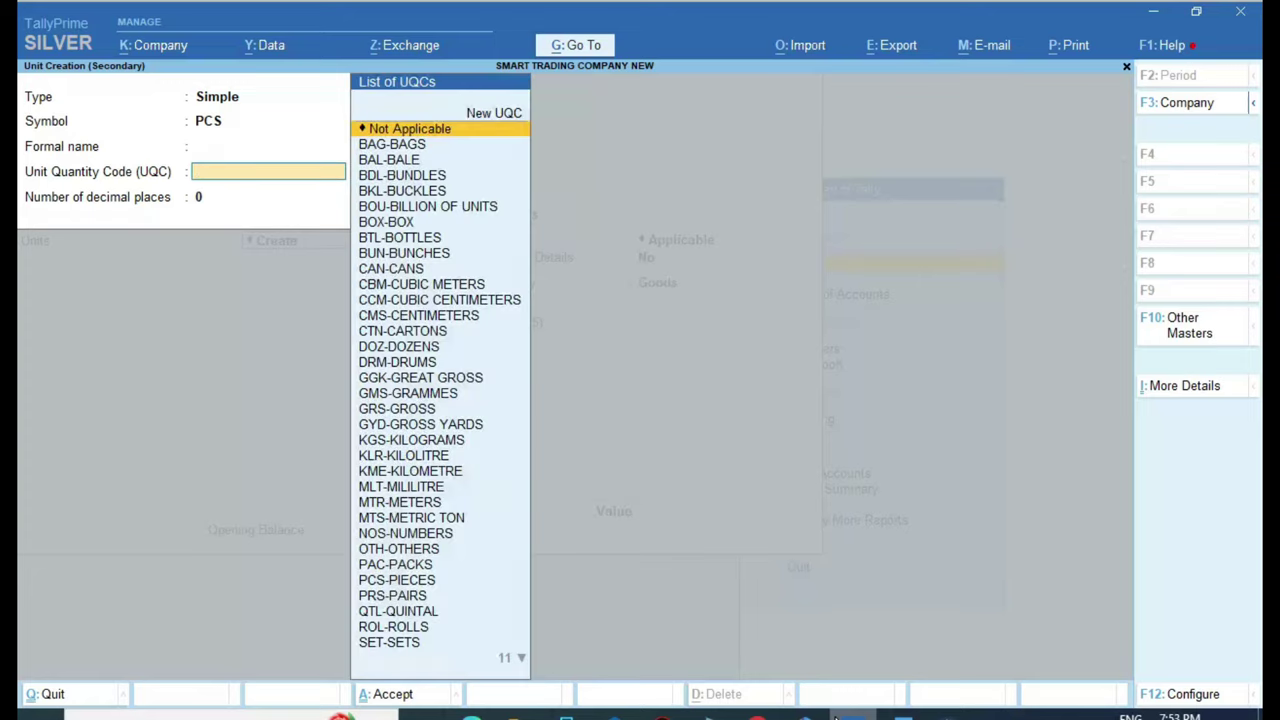
type("PCS")
key("Return")
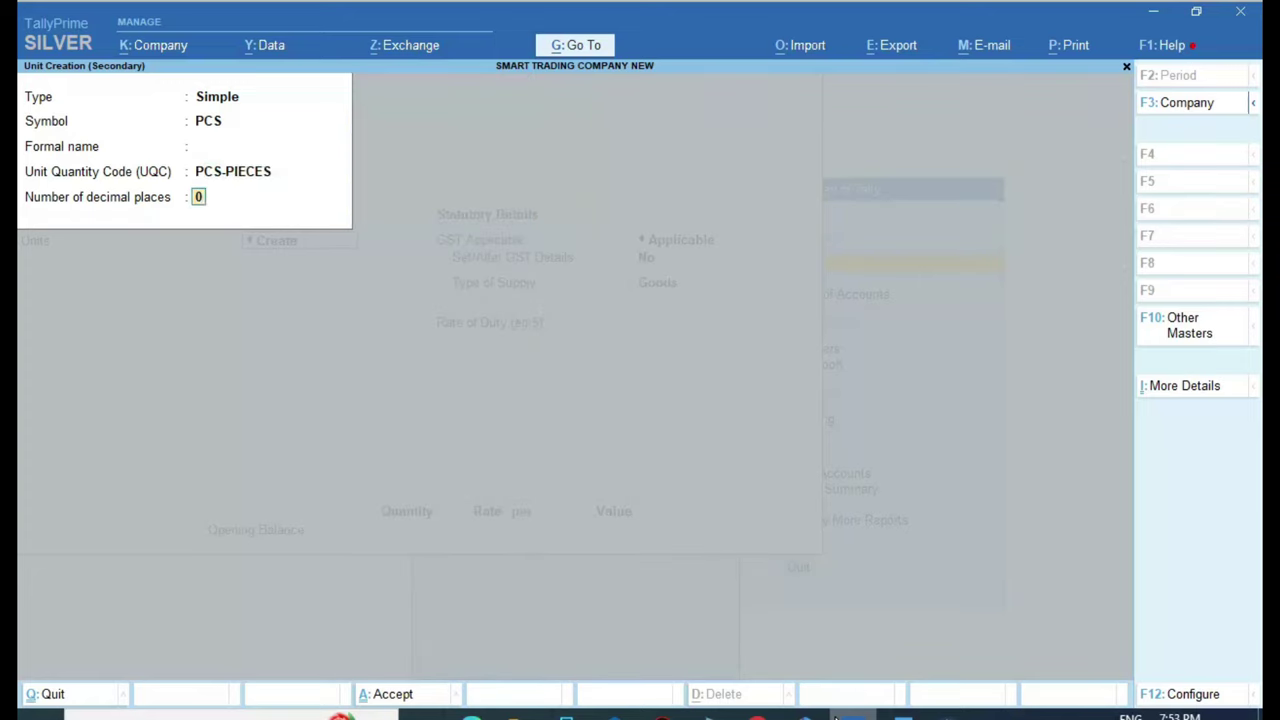
key("Return")
key("Return")
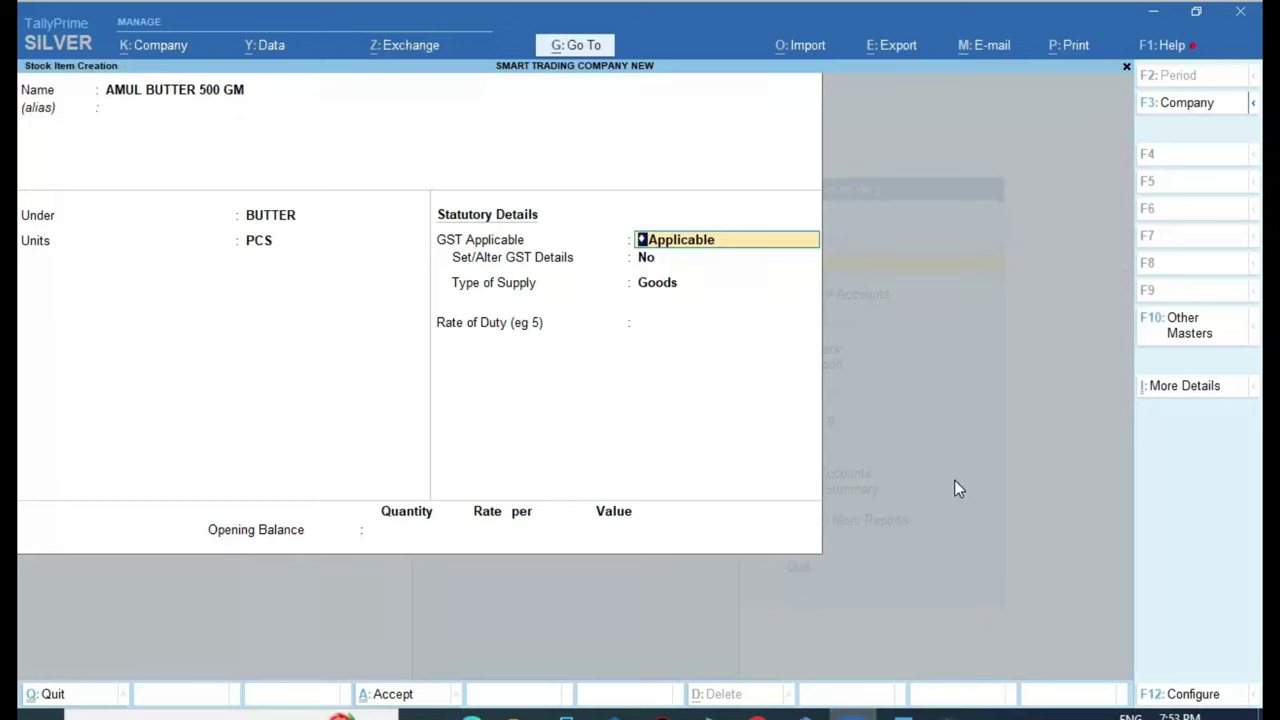
Enable Set/Alter GST Details for the item and enter the description BUTTER
key("Return")
type("y")
key("Return")
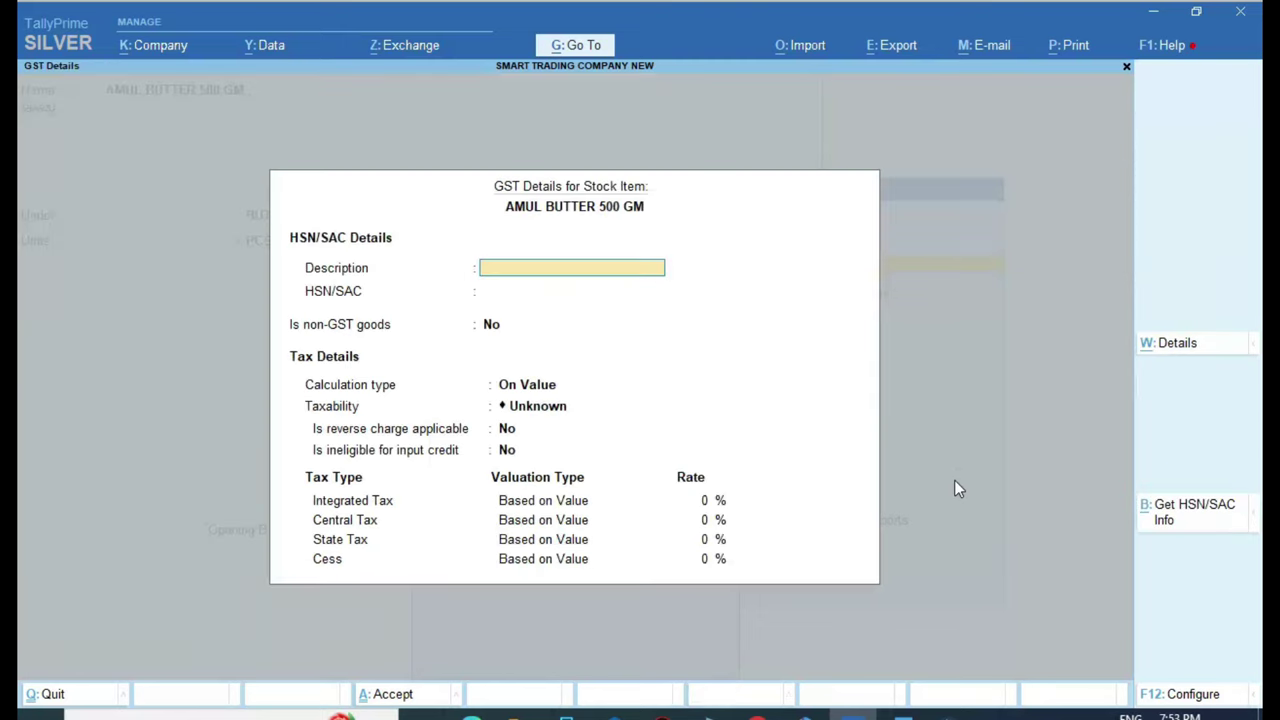
type("BUTTER")
key("Return")
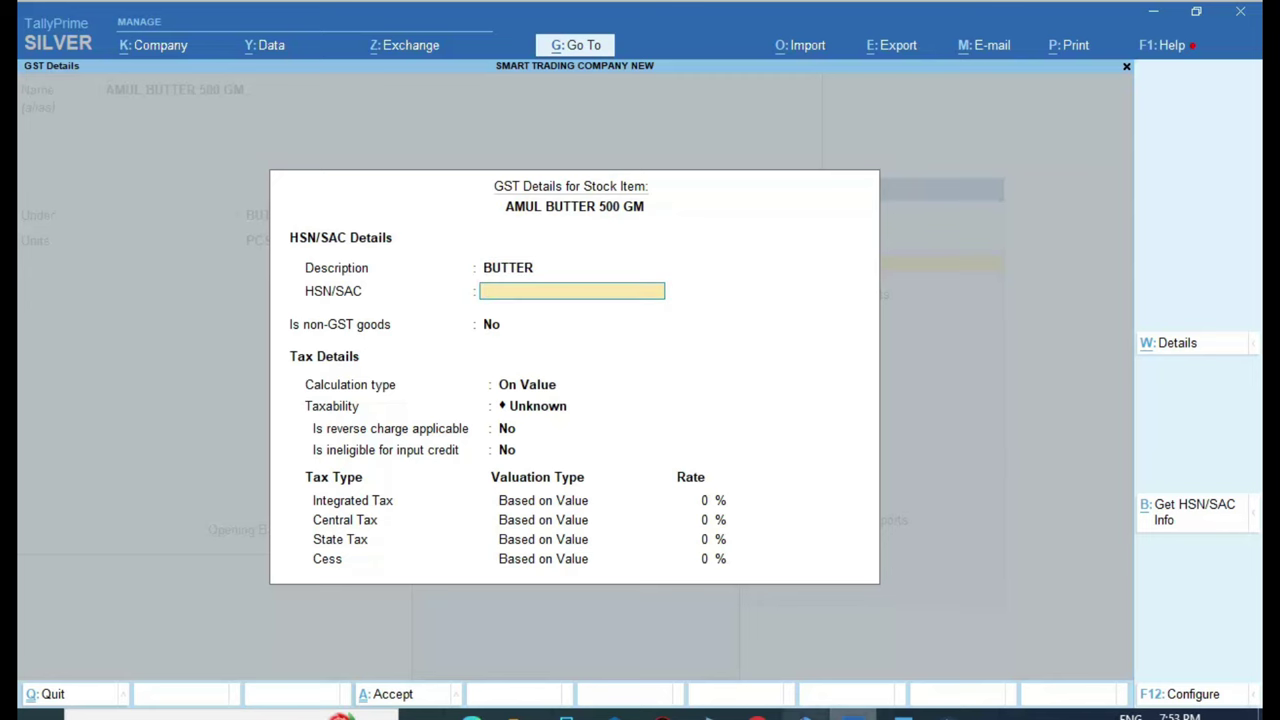
Copy HSN code 0405 from the invoice into the HSN/SAC field
left_click(474, 713)
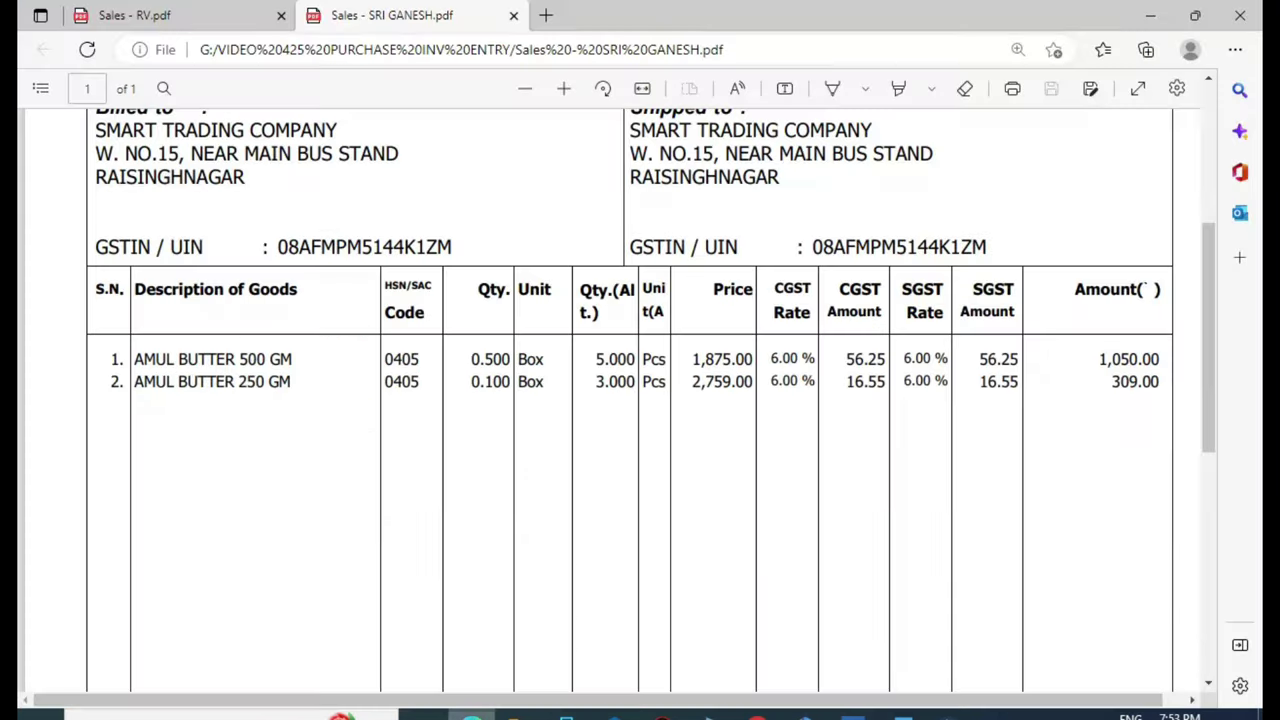
double_click(418, 361)
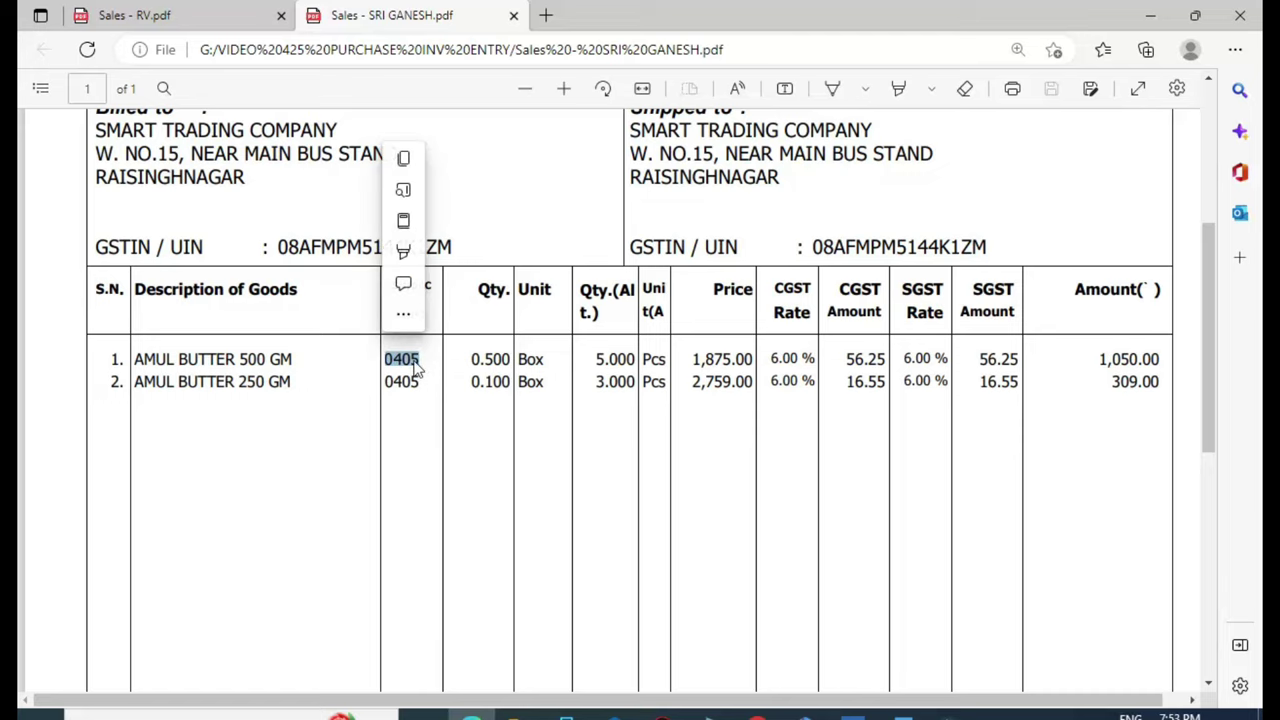
key("ctrl+c")
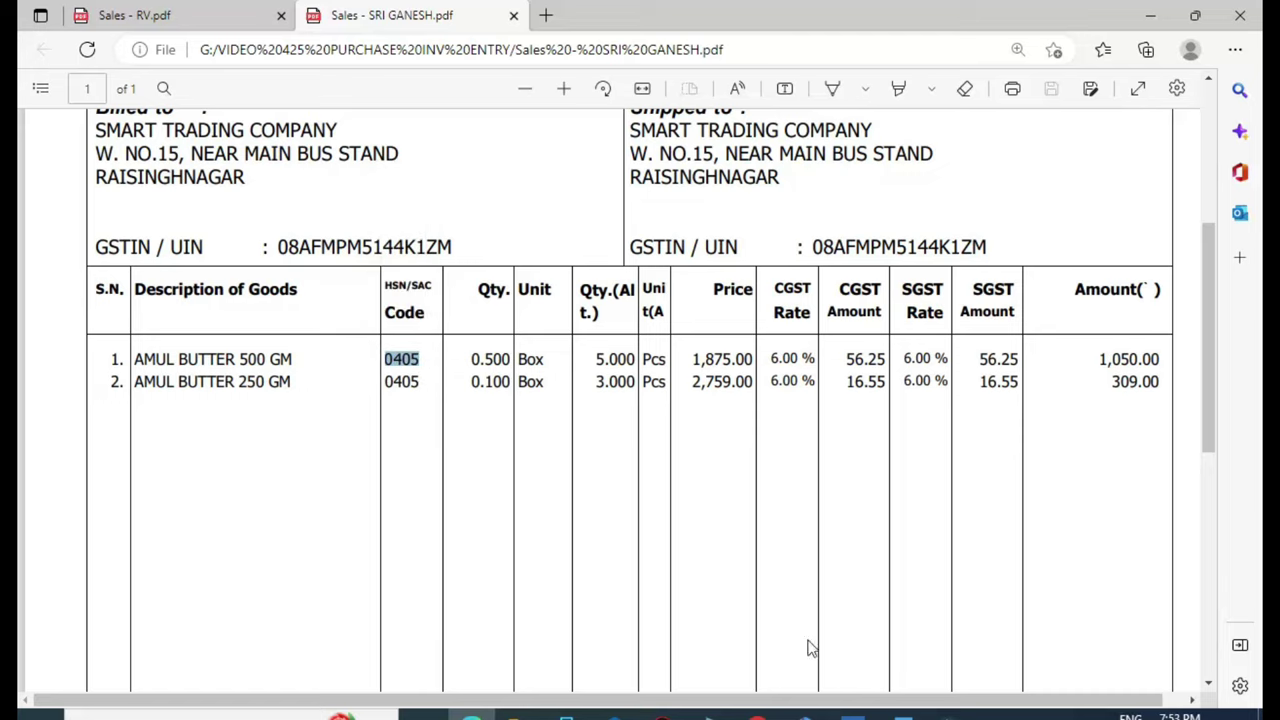
left_click(851, 716)
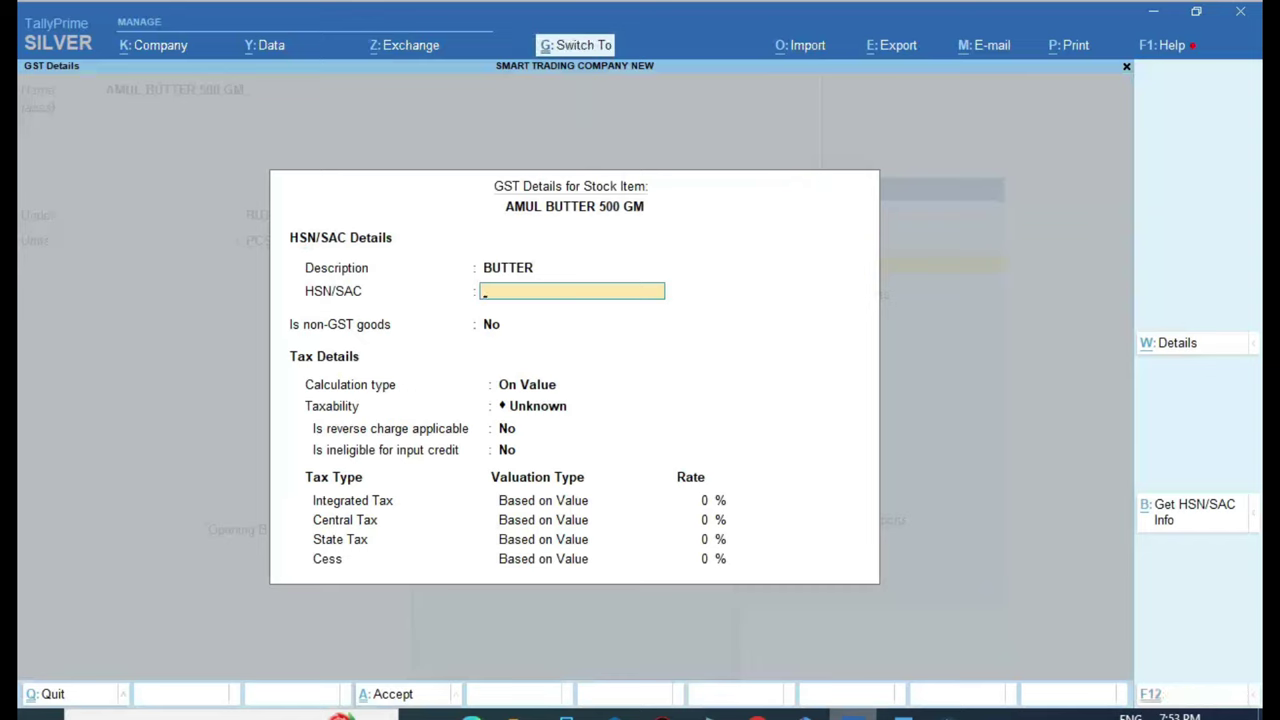
key("ctrl+v")
key("Return")
key("Return")
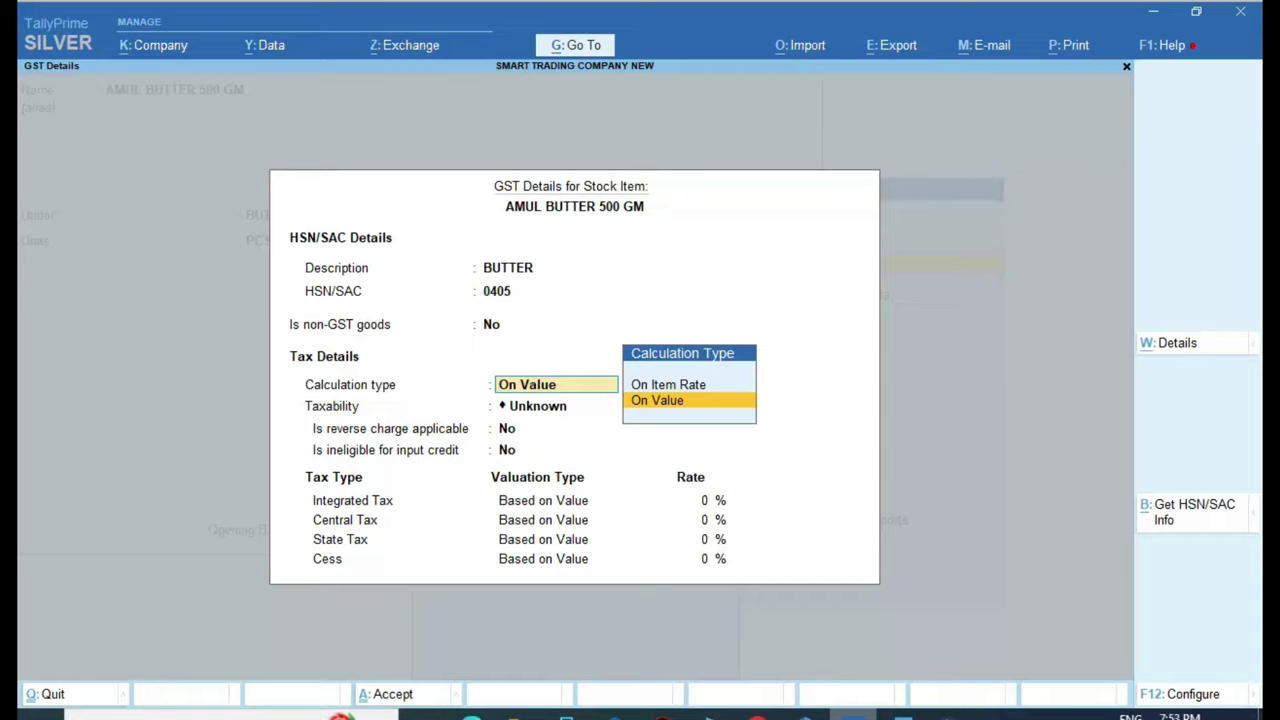
Set calculation type On Value, taxability Taxable, and 12% integrated tax, then close GST details
key("Return")
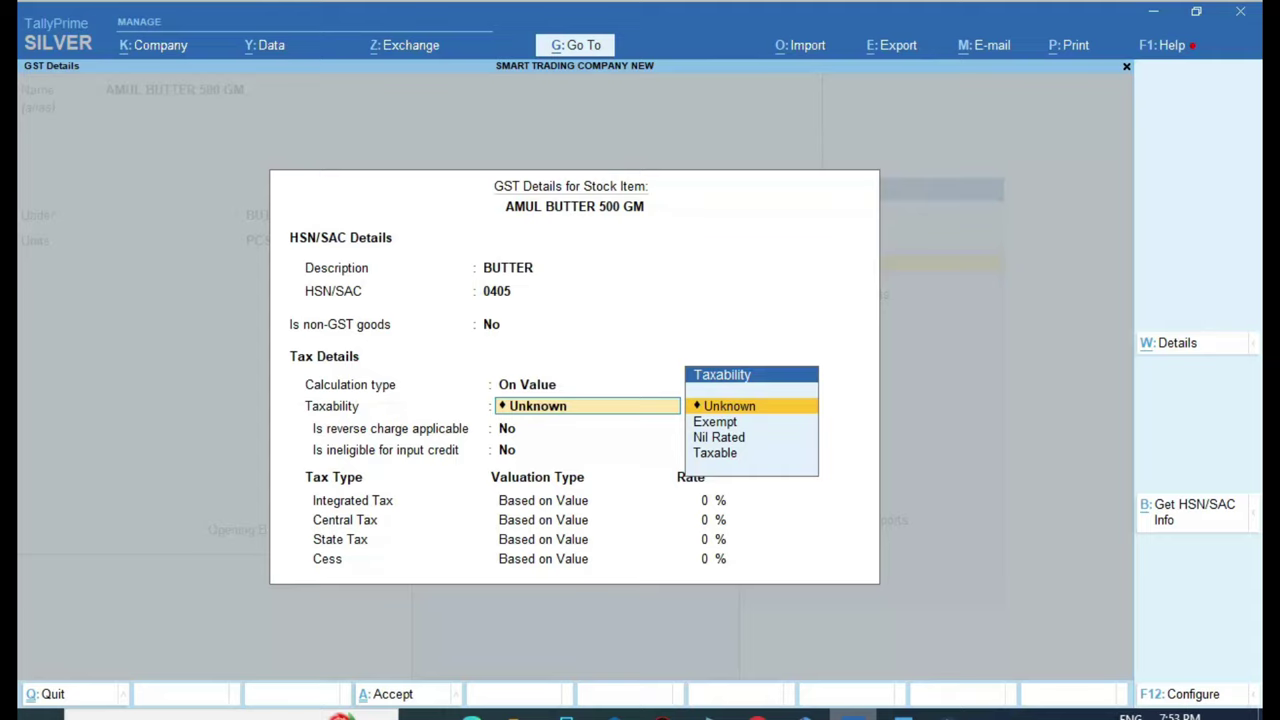
key("Down")
key("Down")
key("Down")
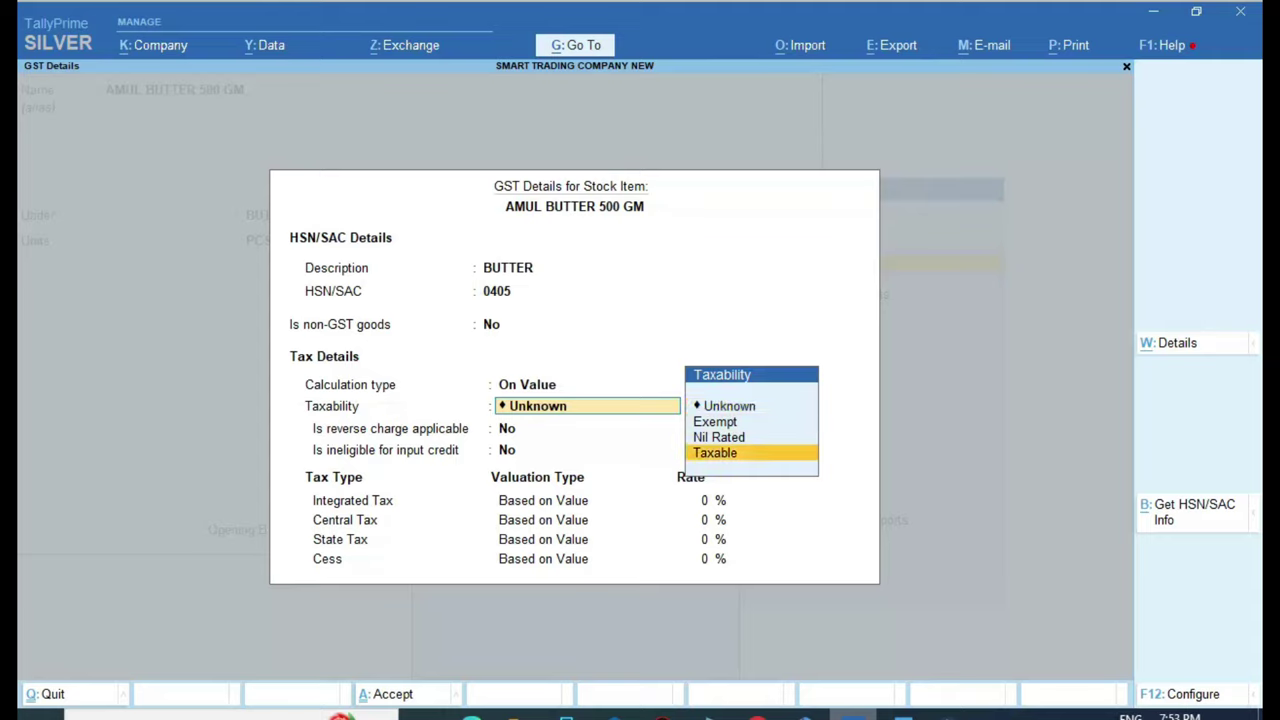
key("Return")
key("Return")
key("Return")
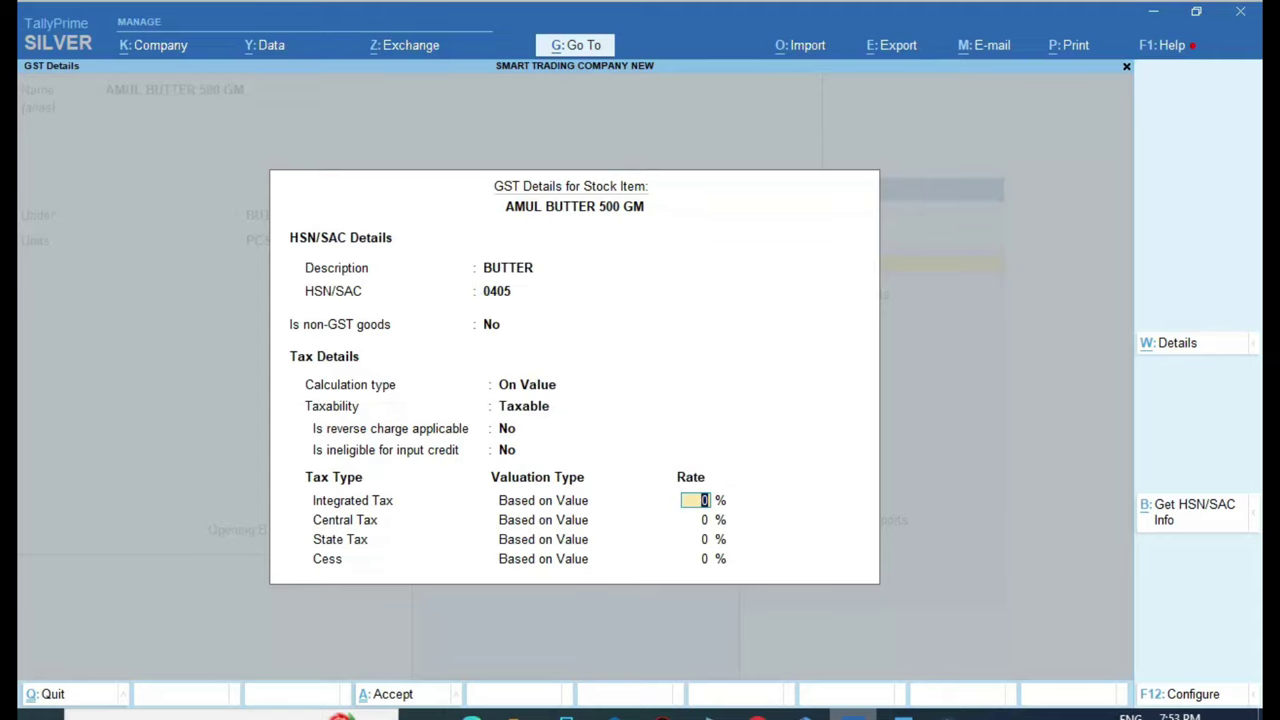
key("alt+Tab")
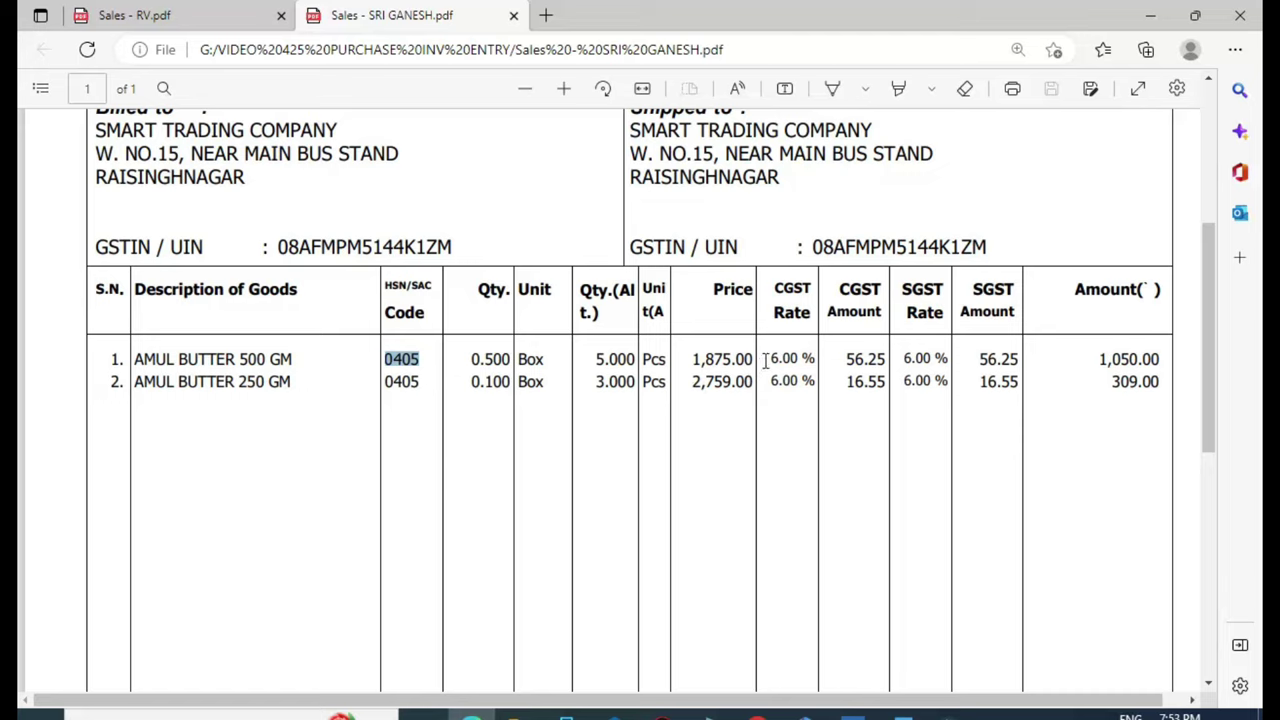
double_click(776, 360)
left_click(776, 362)
left_click(851, 716)
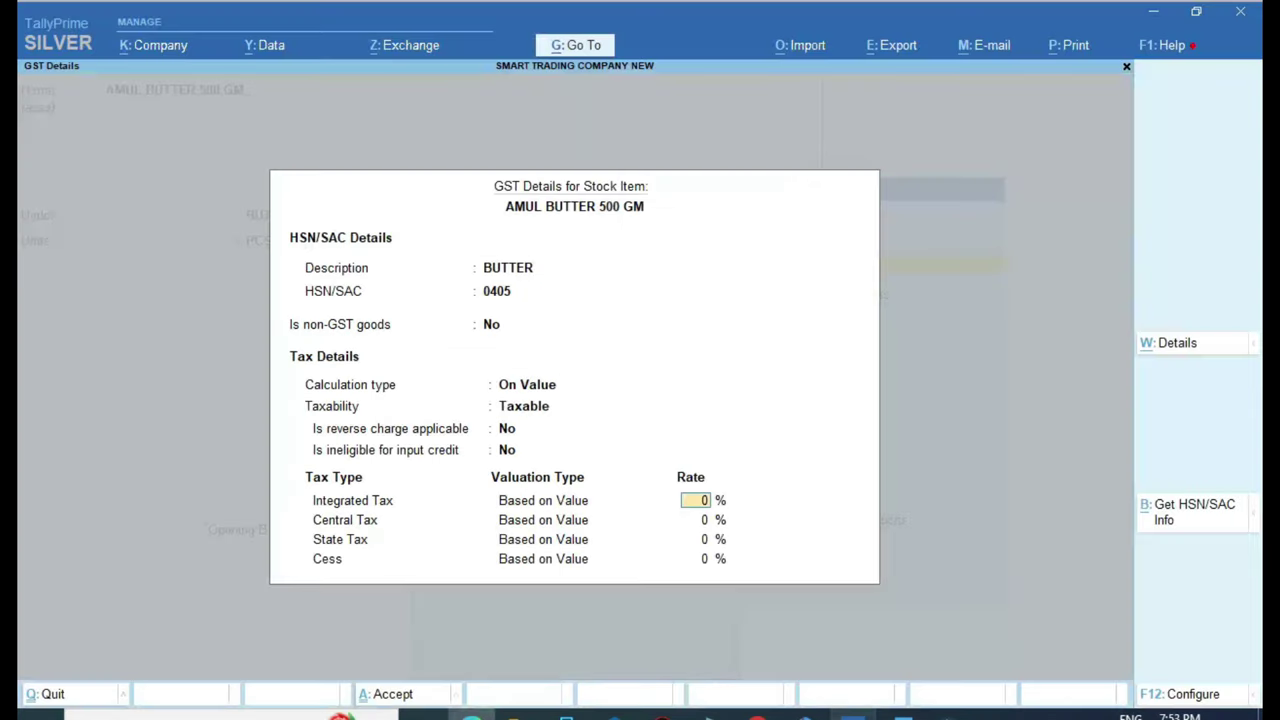
type("12")
key("Return")
key("Return")
key("Return")
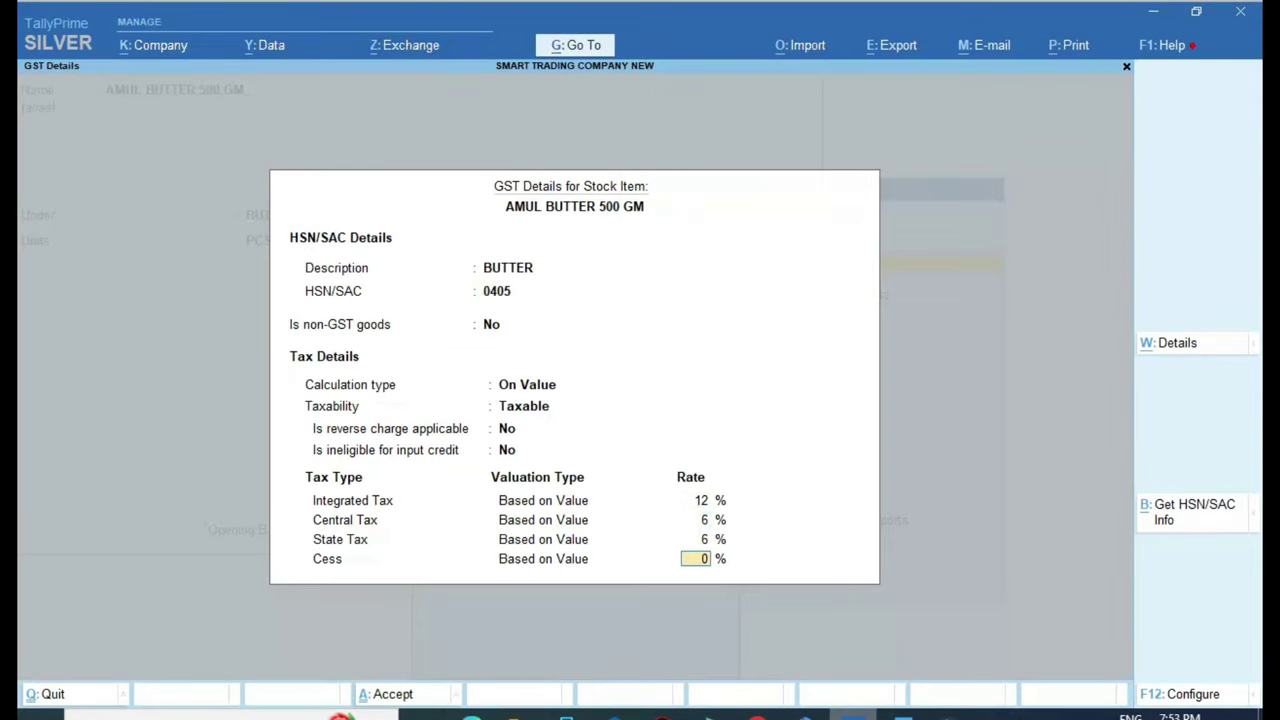
key("Return")
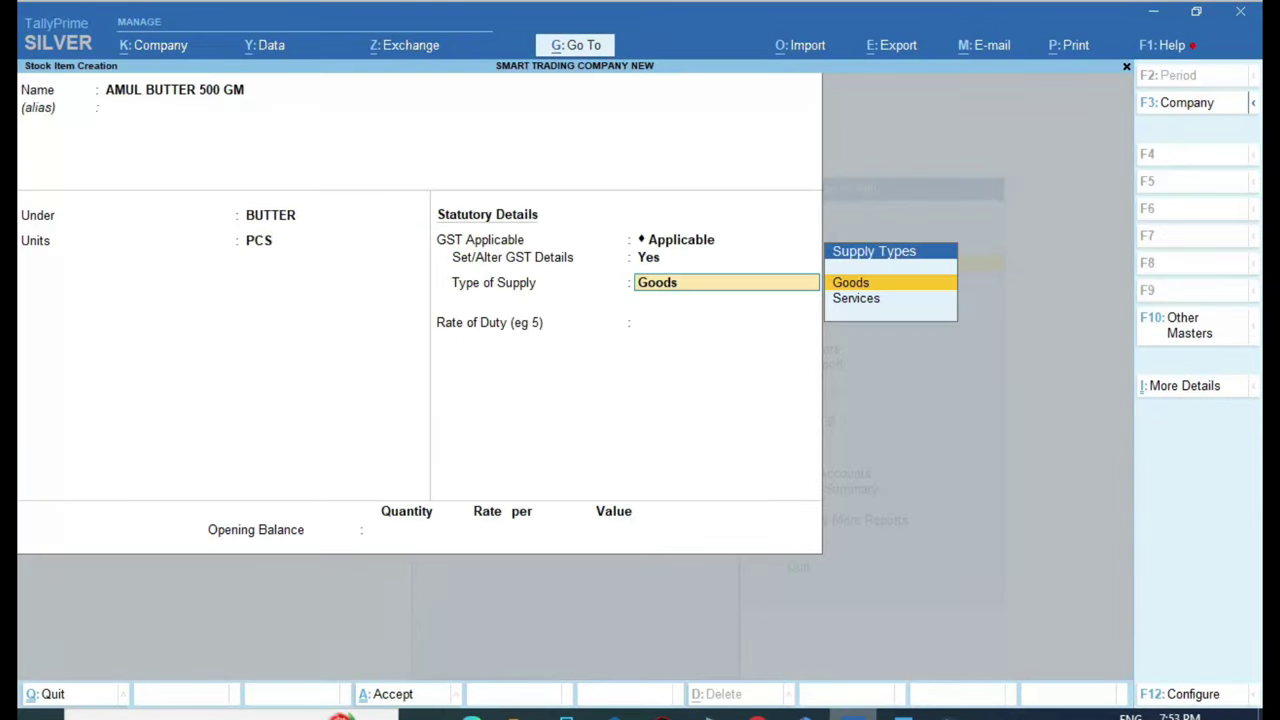
key("Return")
key("Return")
key("Return")
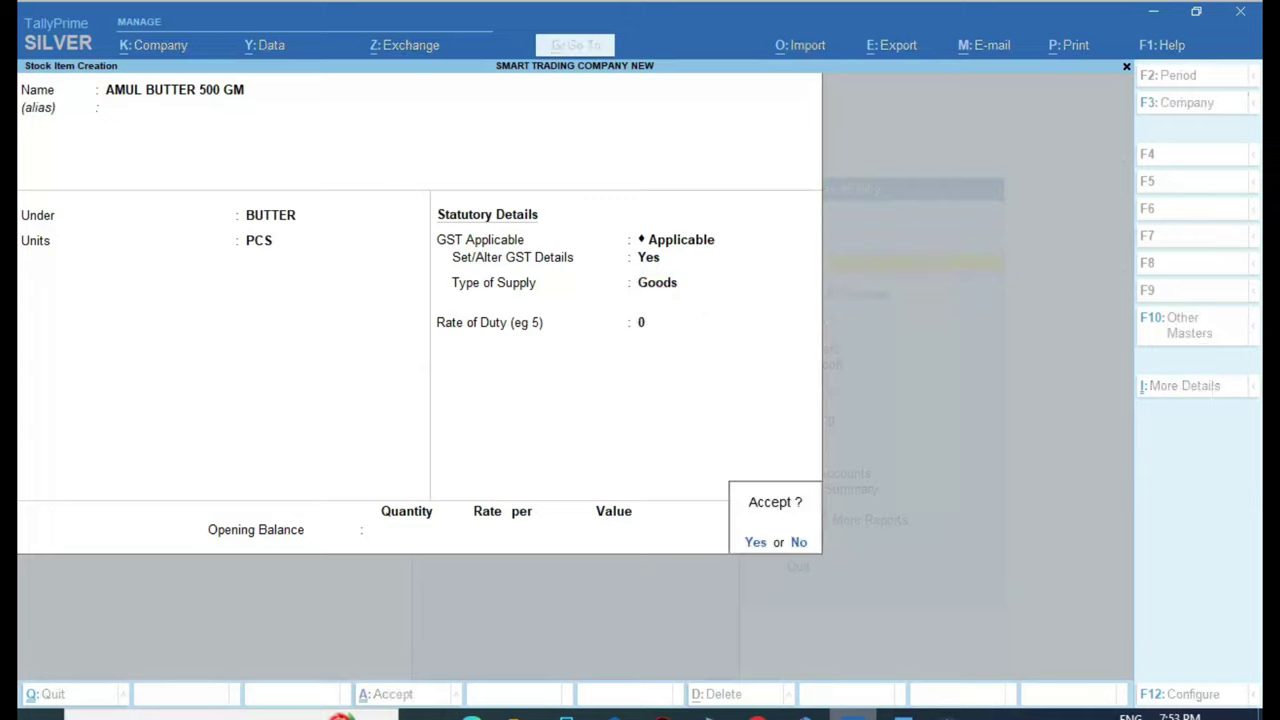
Save AMUL BUTTER 500 GM, then copy 'AMUL BUTTER 250 GM' from the invoice's goods list
key("y")
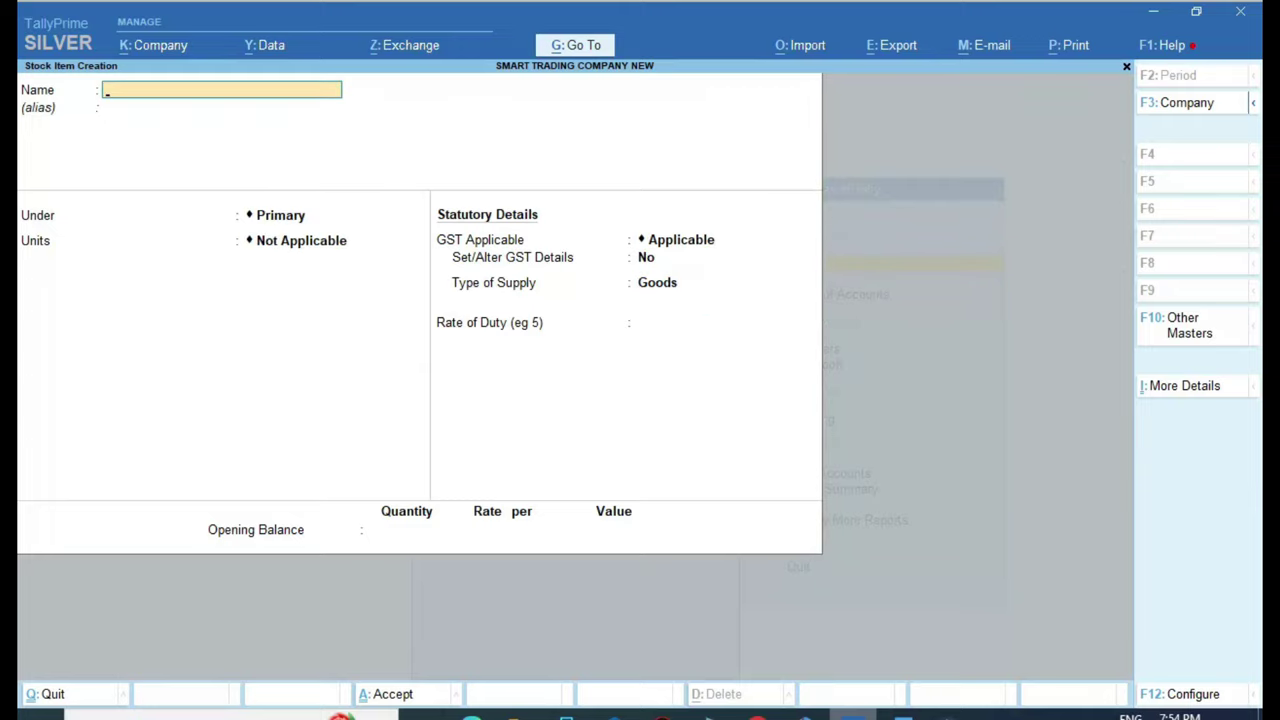
left_click(470, 714)
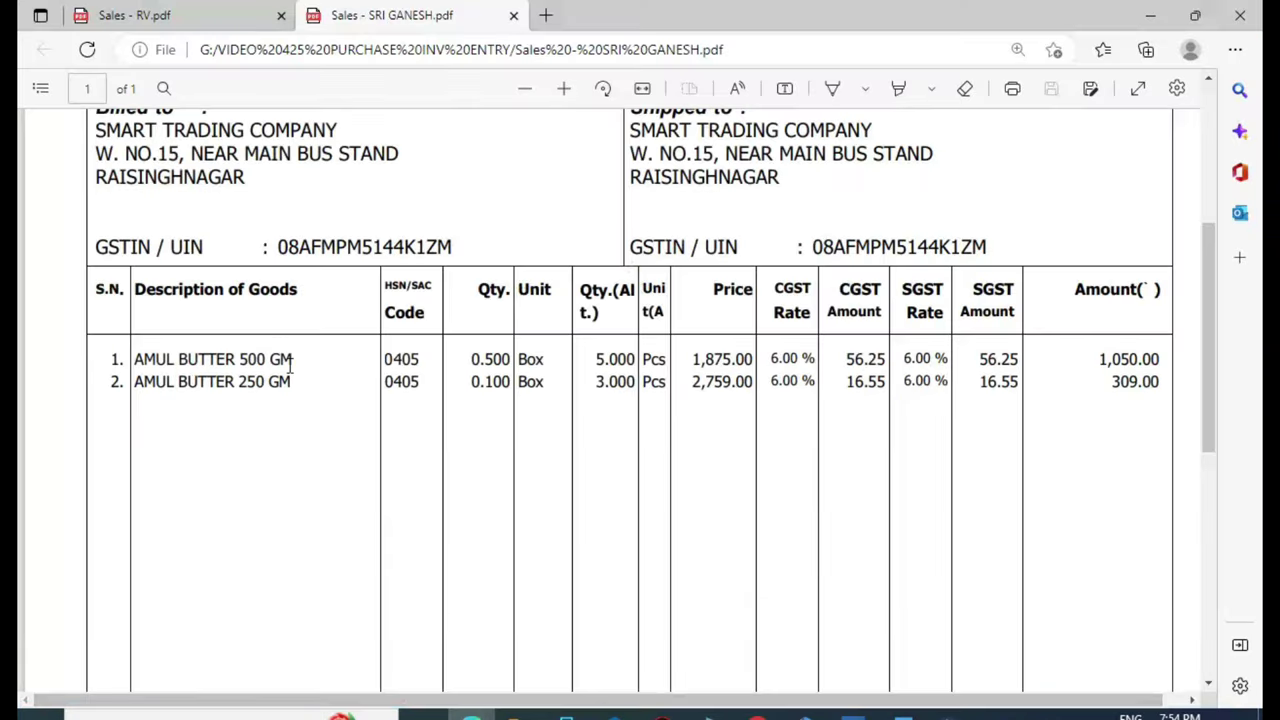
left_click_drag(290, 366, 112, 356)
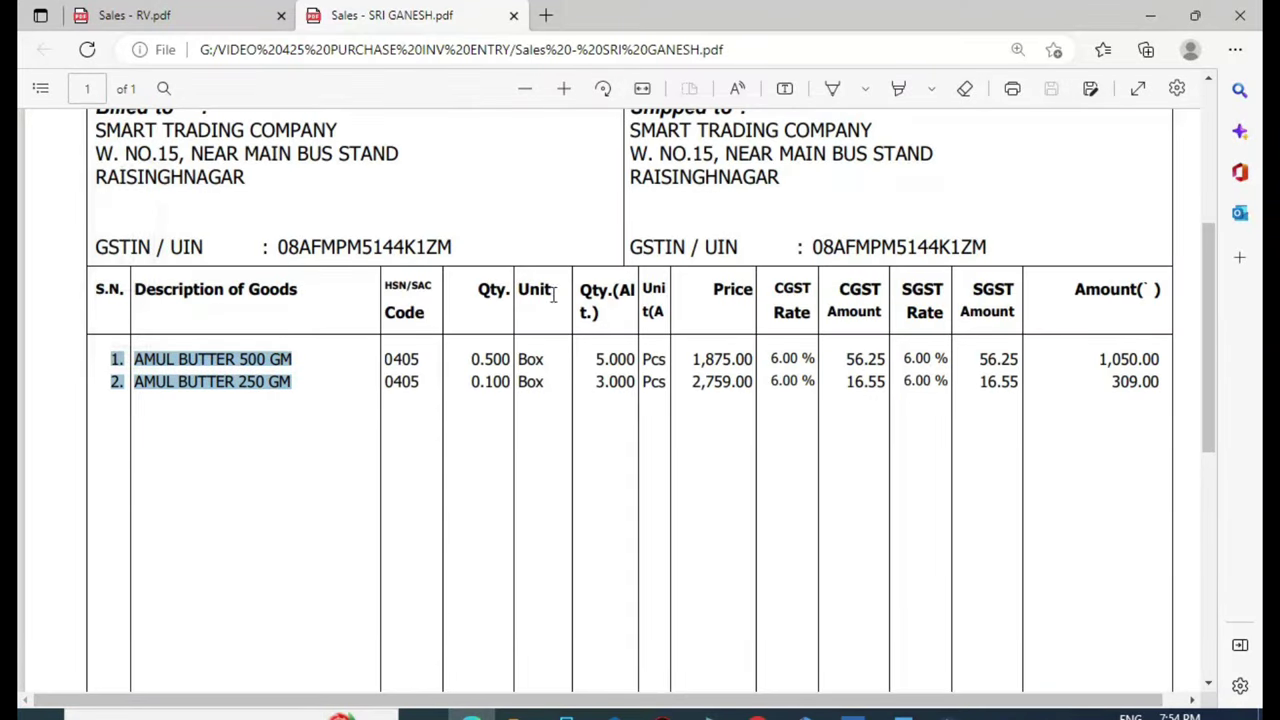
left_click(322, 466)
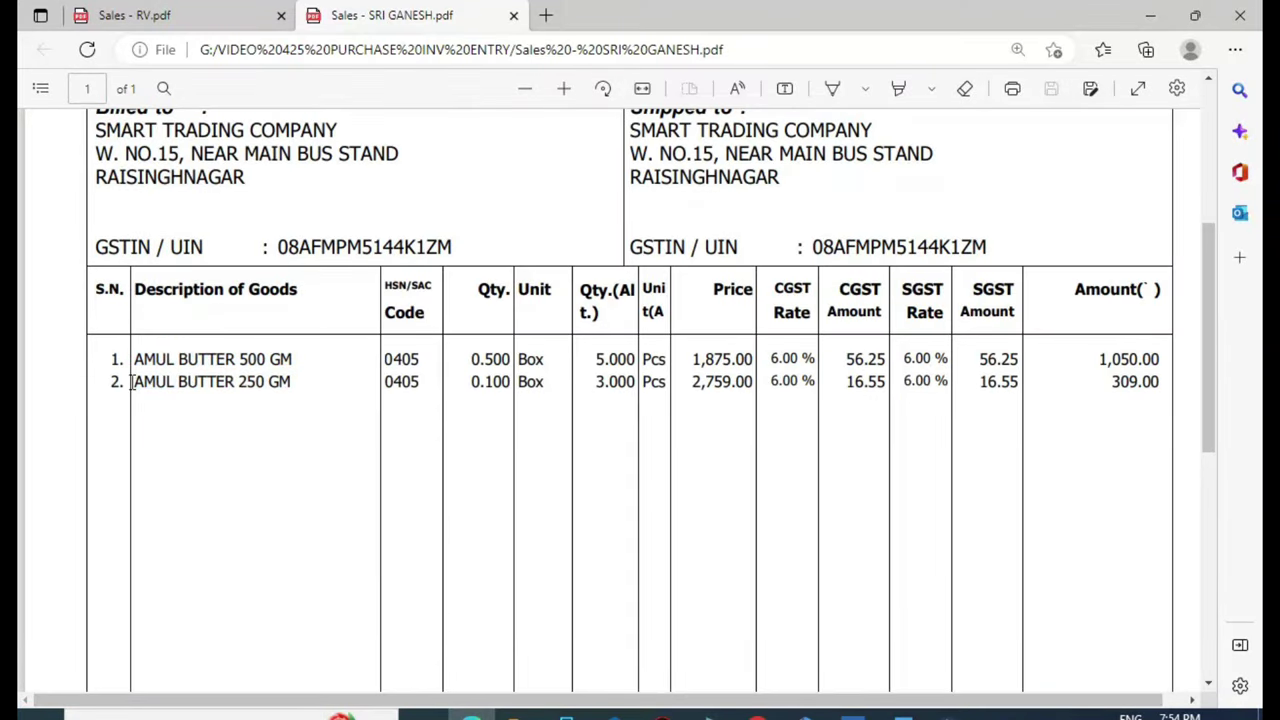
left_click_drag(134, 381, 287, 378)
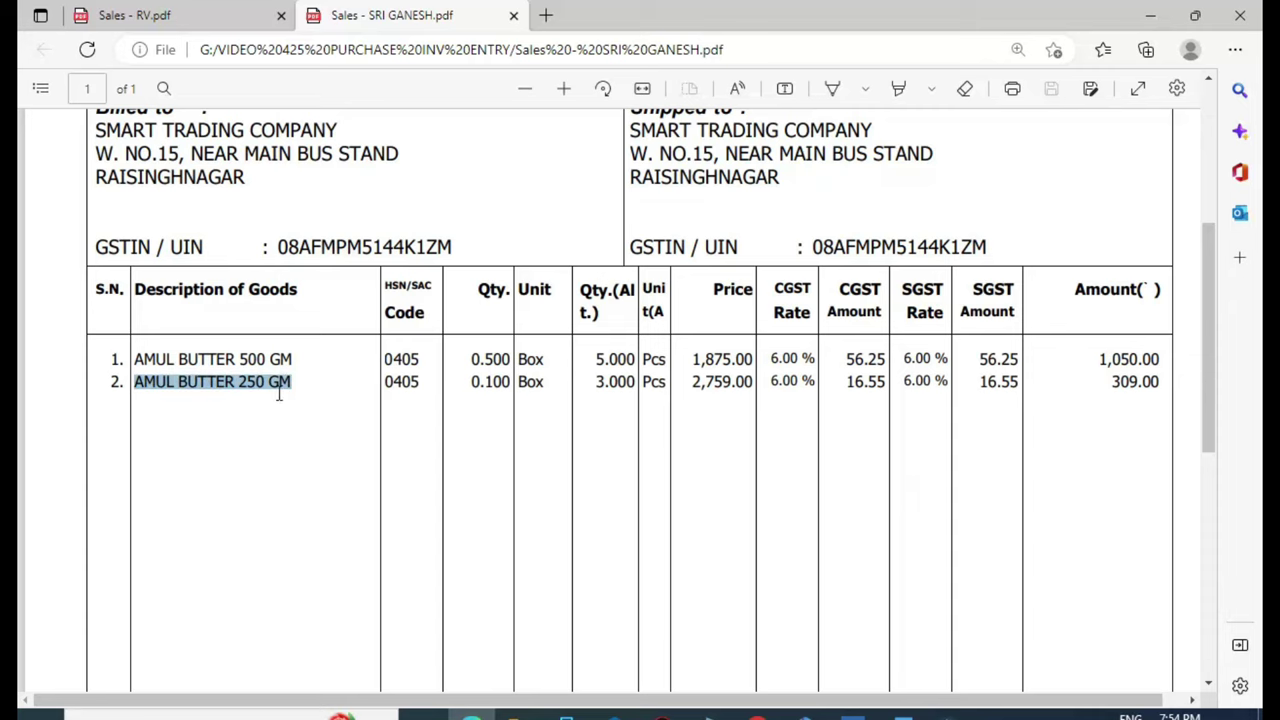
key("ctrl+c")
key("alt+Tab")
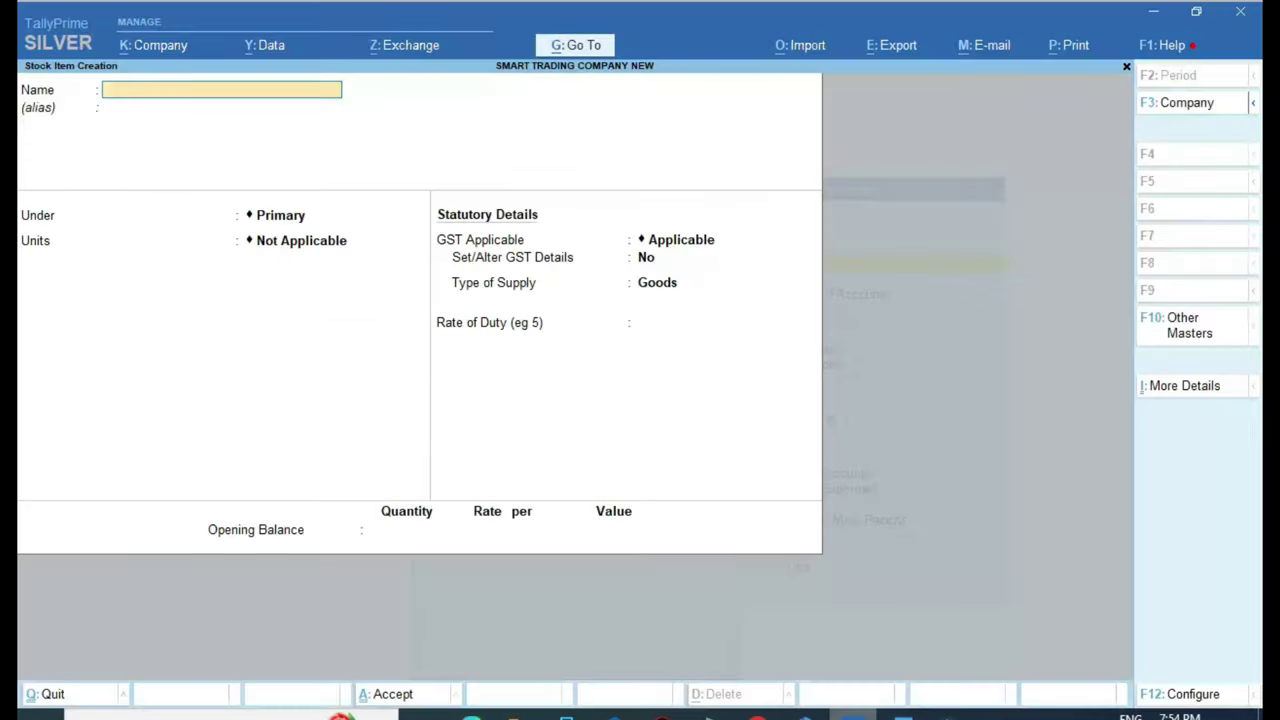
Create stock item AMUL BUTTER 250 GM under BUTTER in PCS, with GST details enabled
key("ctrl+v")
key("Return")
key("Return")
key("Down")
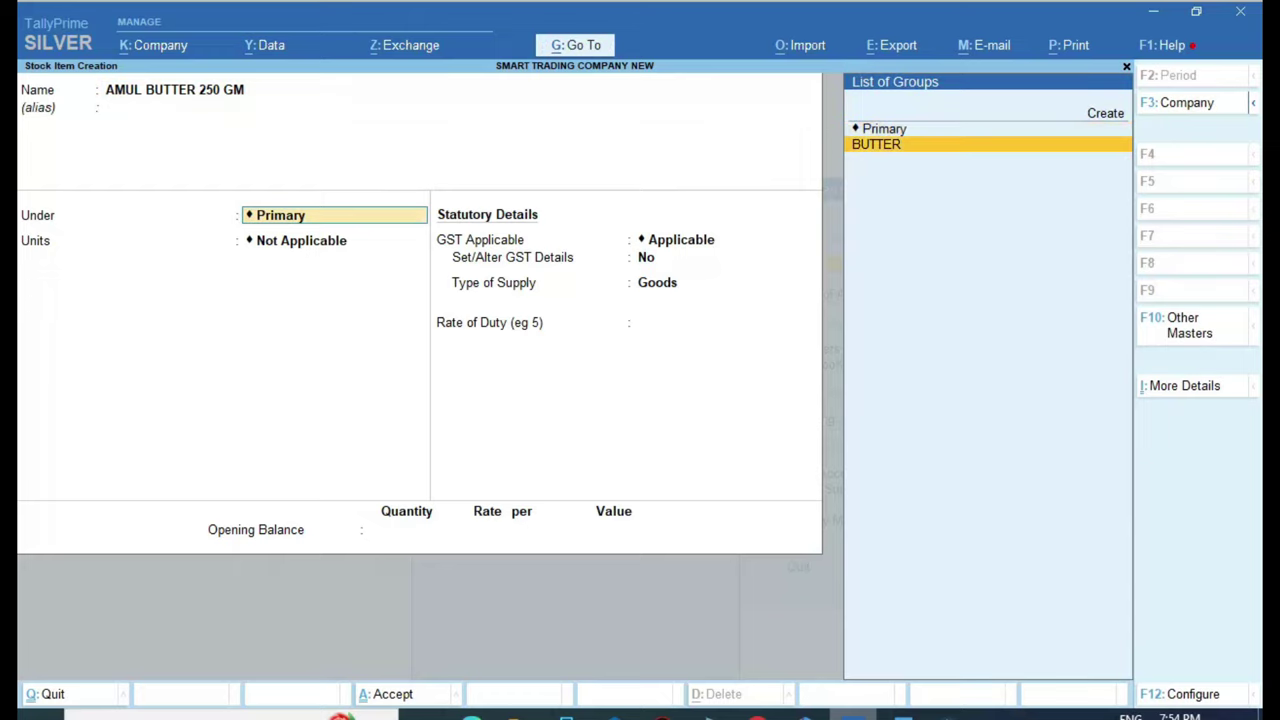
key("Return")
key("Down")
key("Return")
key("Return")
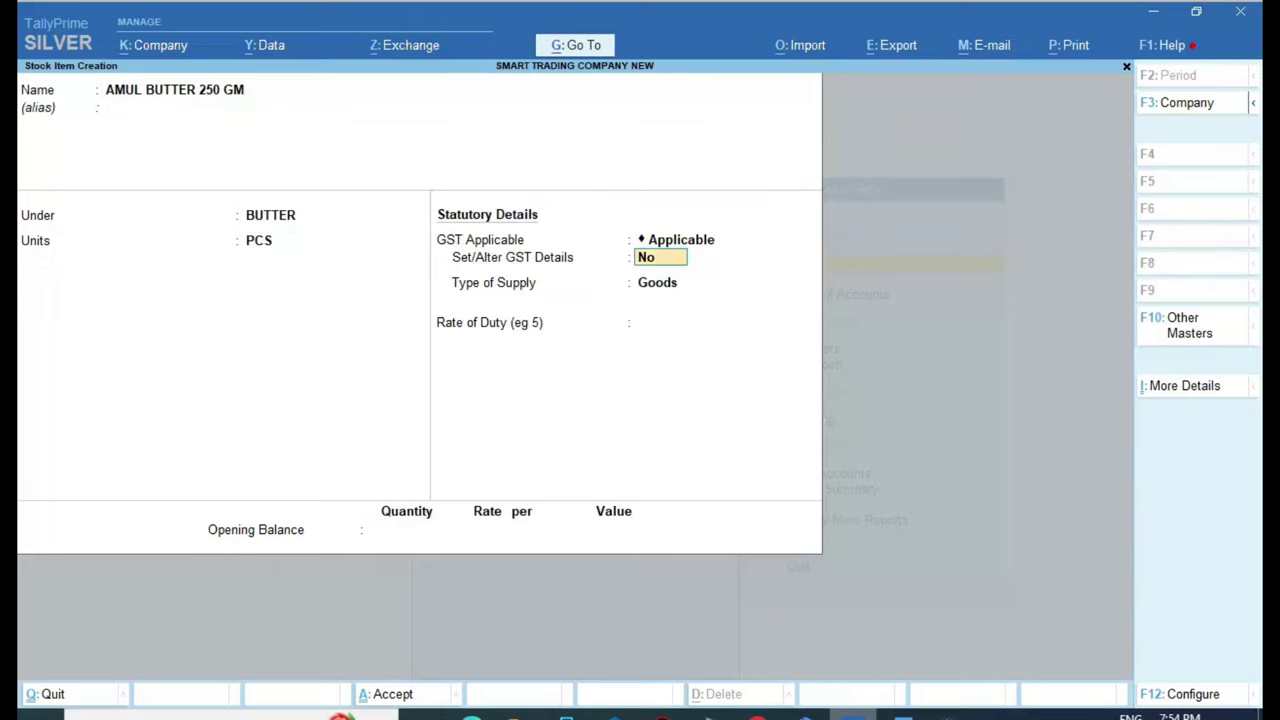
type("y")
Enter GST details: description BUTTER, HSN 9405, On Value, Taxable, 12% integrated tax
key("Return")
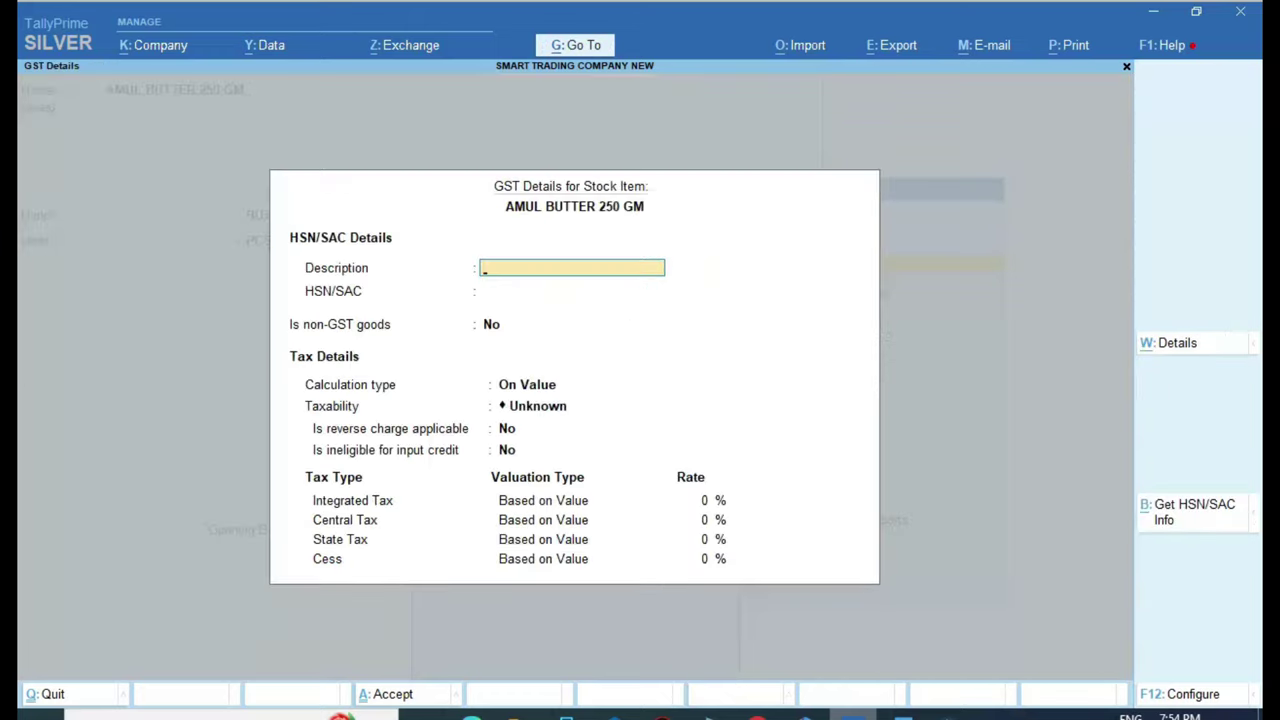
type("BUTTER")
key("Return")
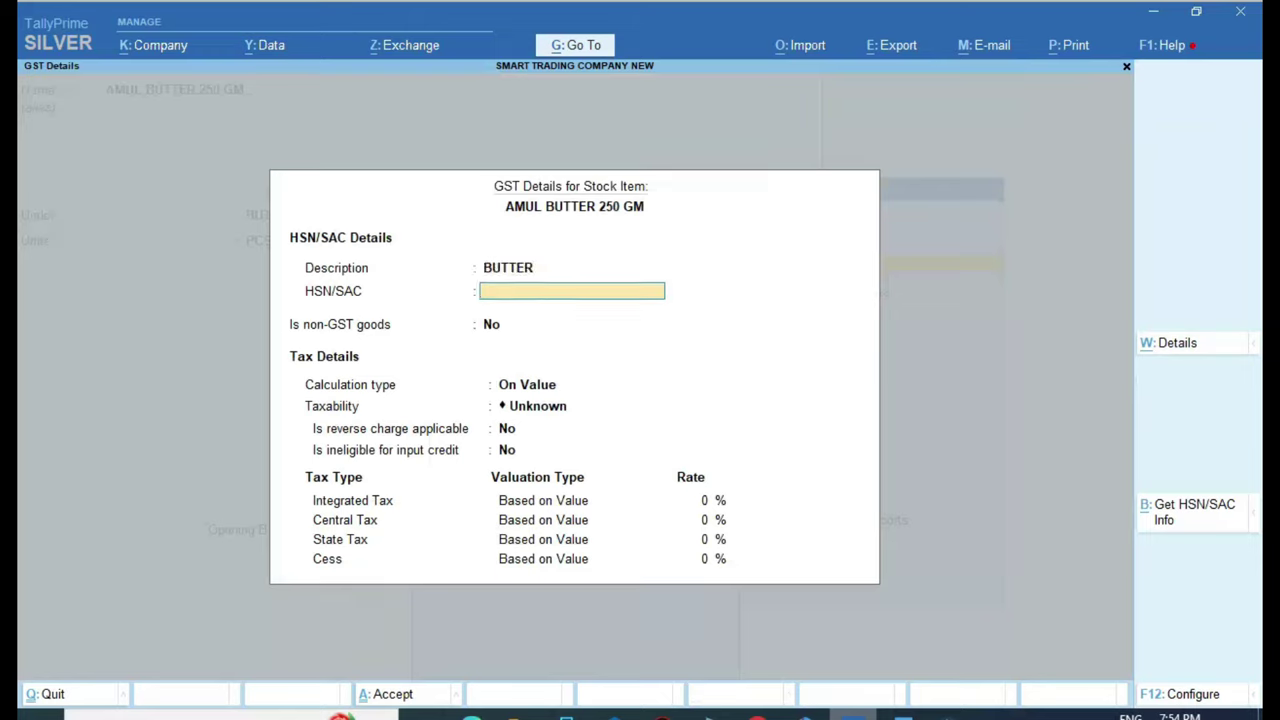
type("9405")
key("Return")
key("Return")
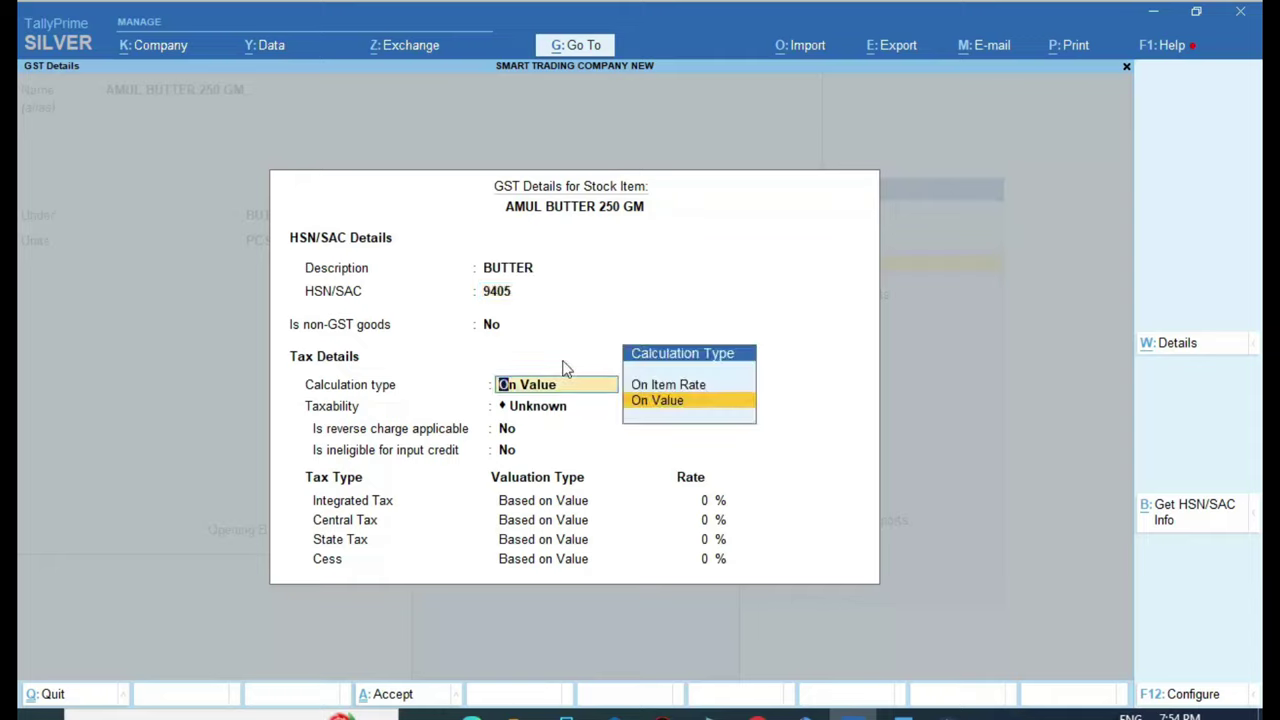
key("Return")
key("Down")
key("Down")
key("Down")
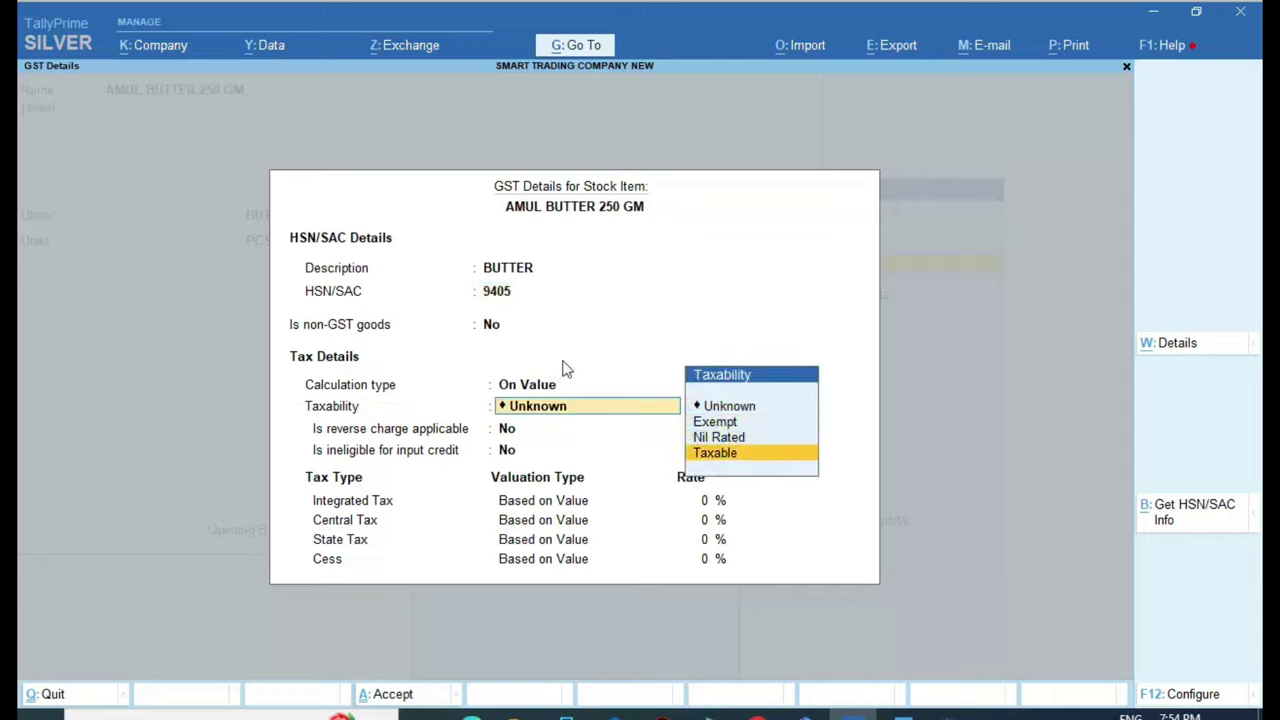
key("Return")
key("Return")
key("Return")
type("12")
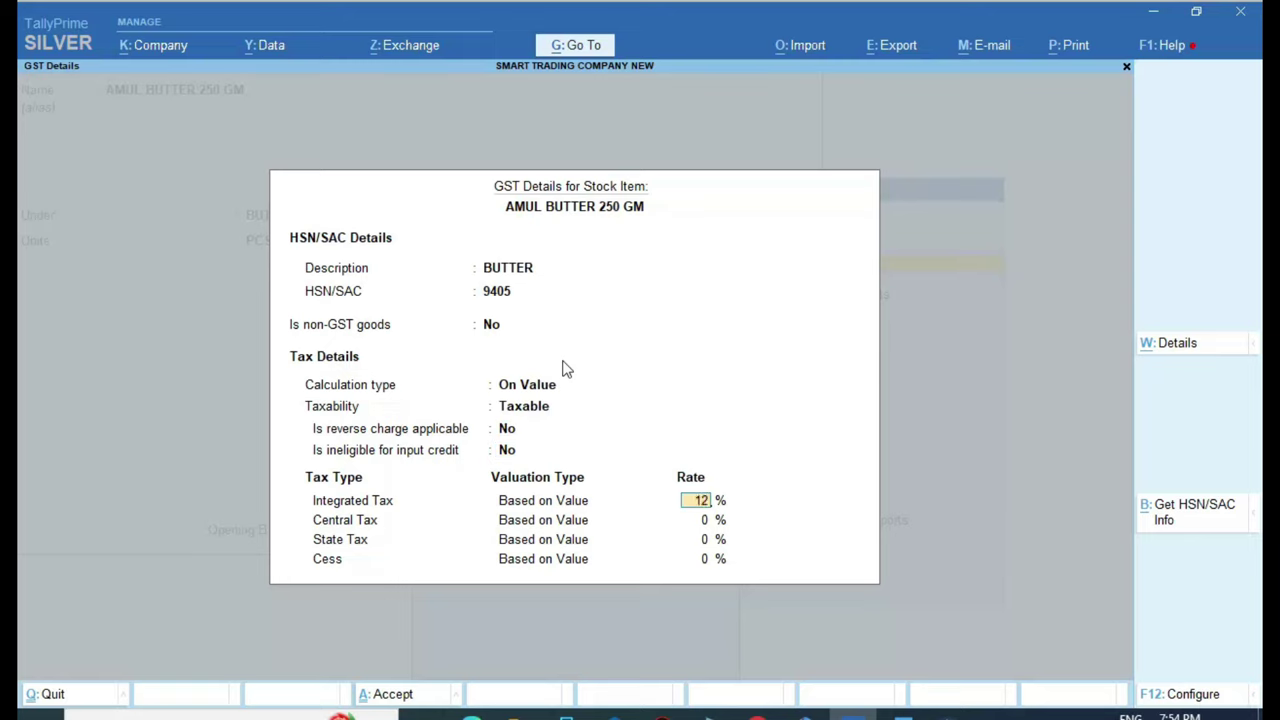
key("Return")
key("Return")
key("Return")
key("Return")
key("Return")
key("Return")
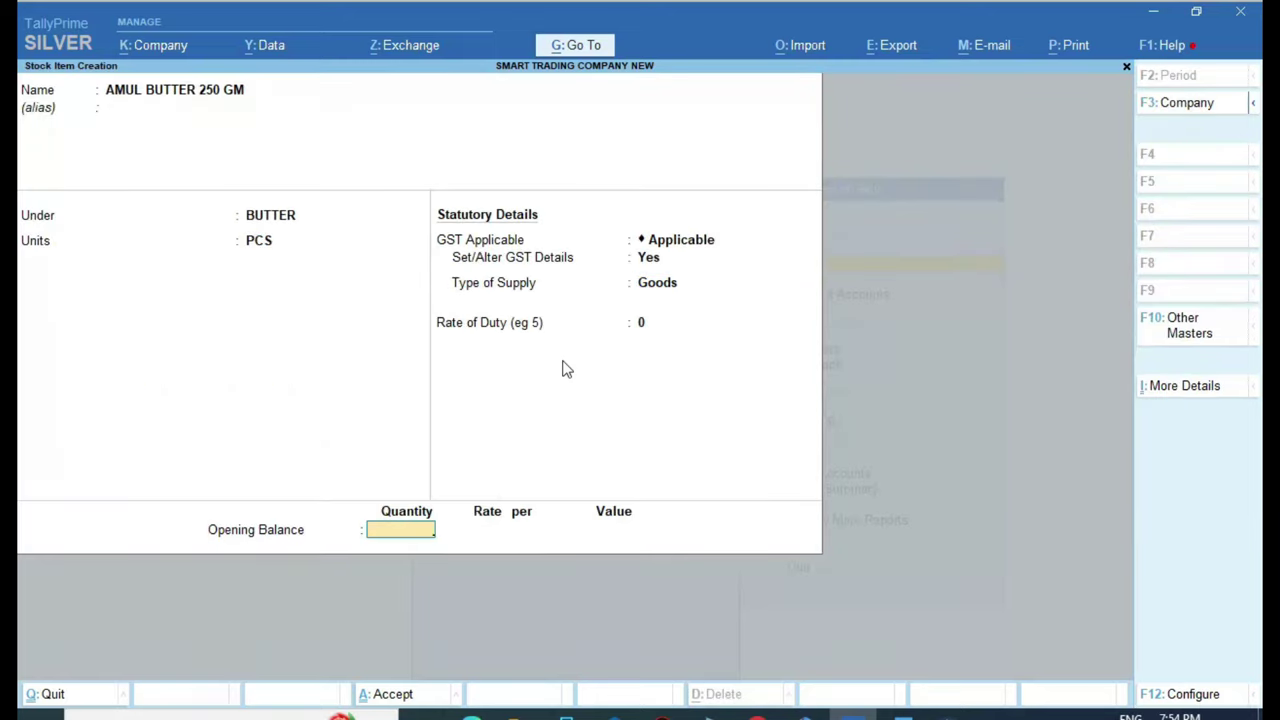
key("Return")
left_click(471, 714)
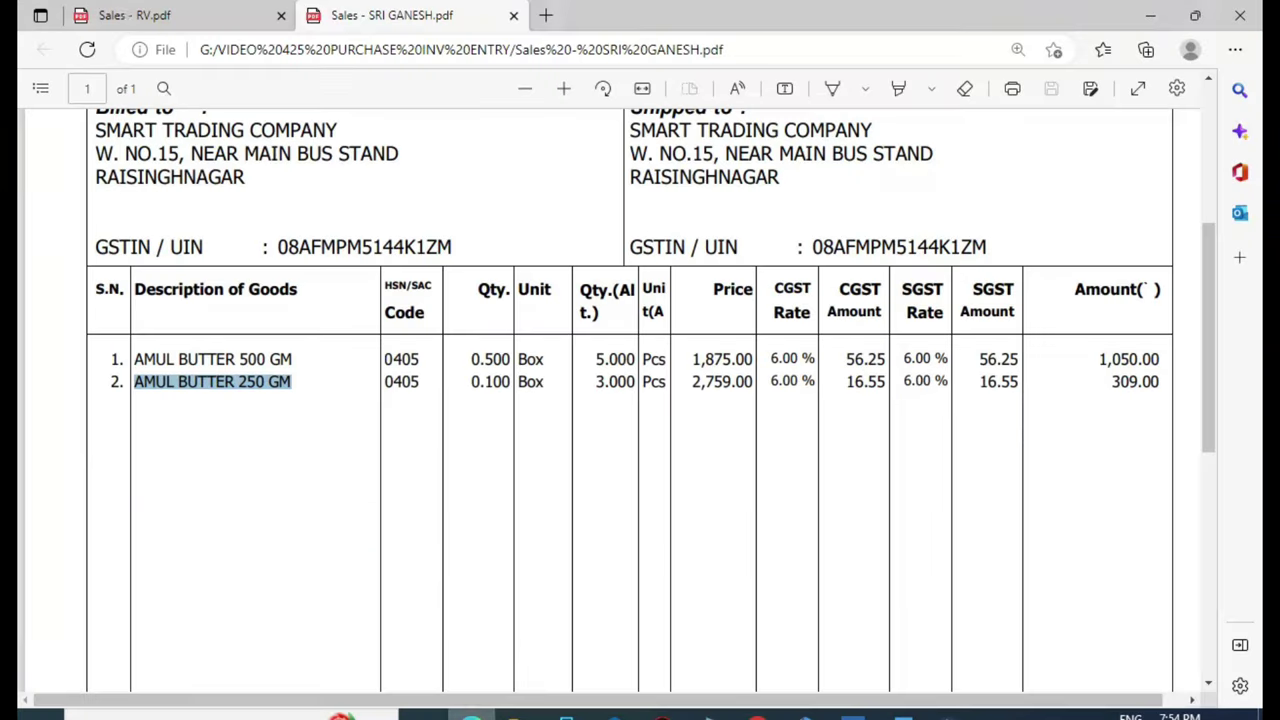
Copy 'WALLFAN 400MM WHITE & BLUE' from the Sales - RV invoice into the new item's name
left_click(135, 18)
scroll(271, 314, "up", 3)
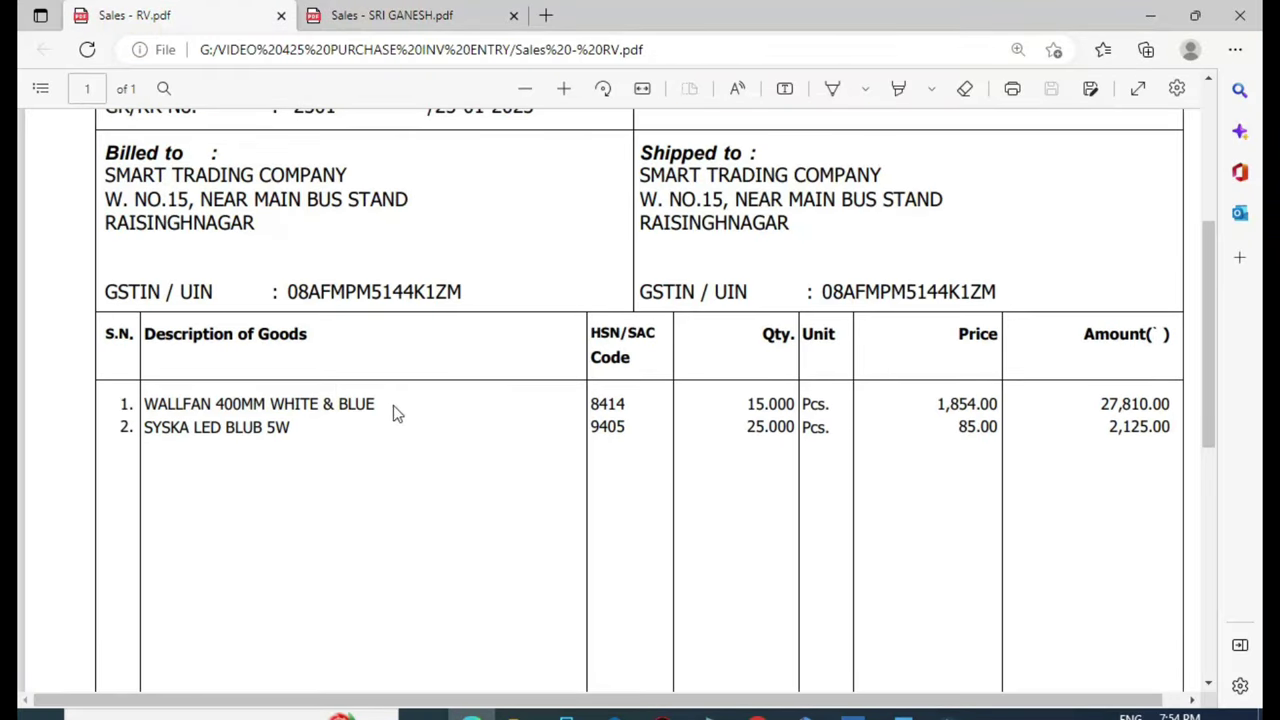
left_click_drag(393, 405, 143, 405)
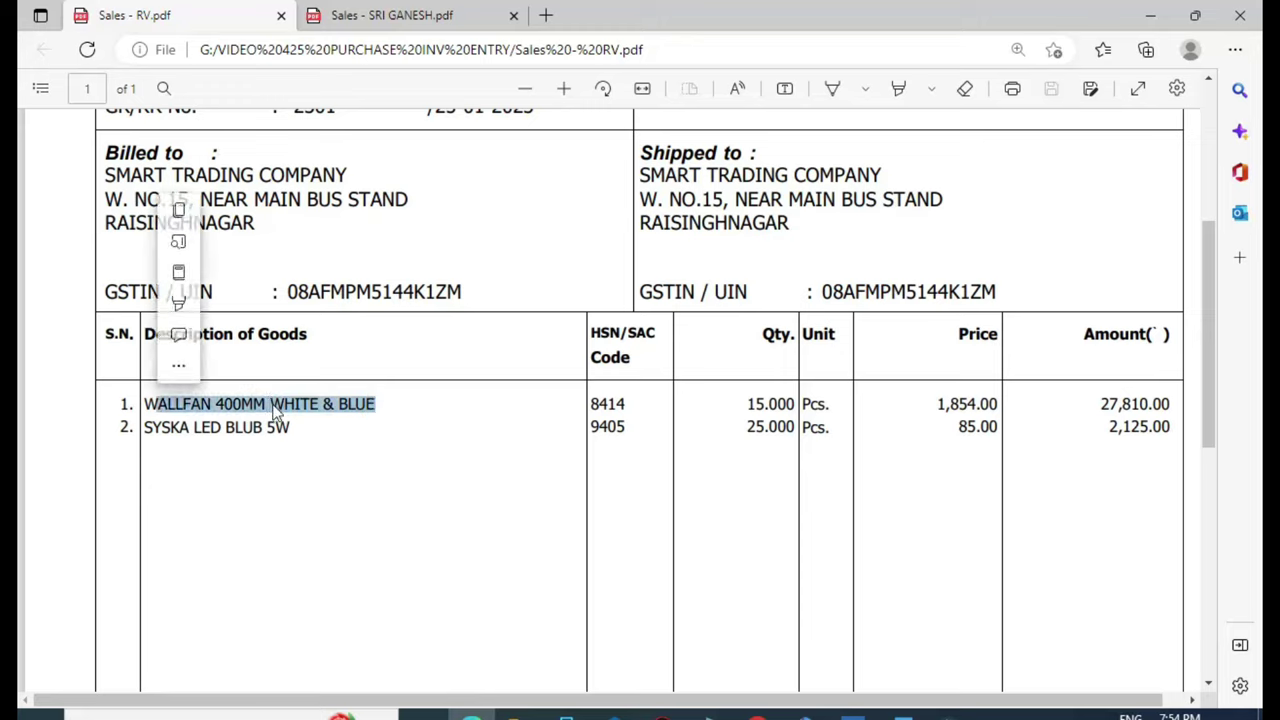
left_click_drag(393, 414, 228, 412)
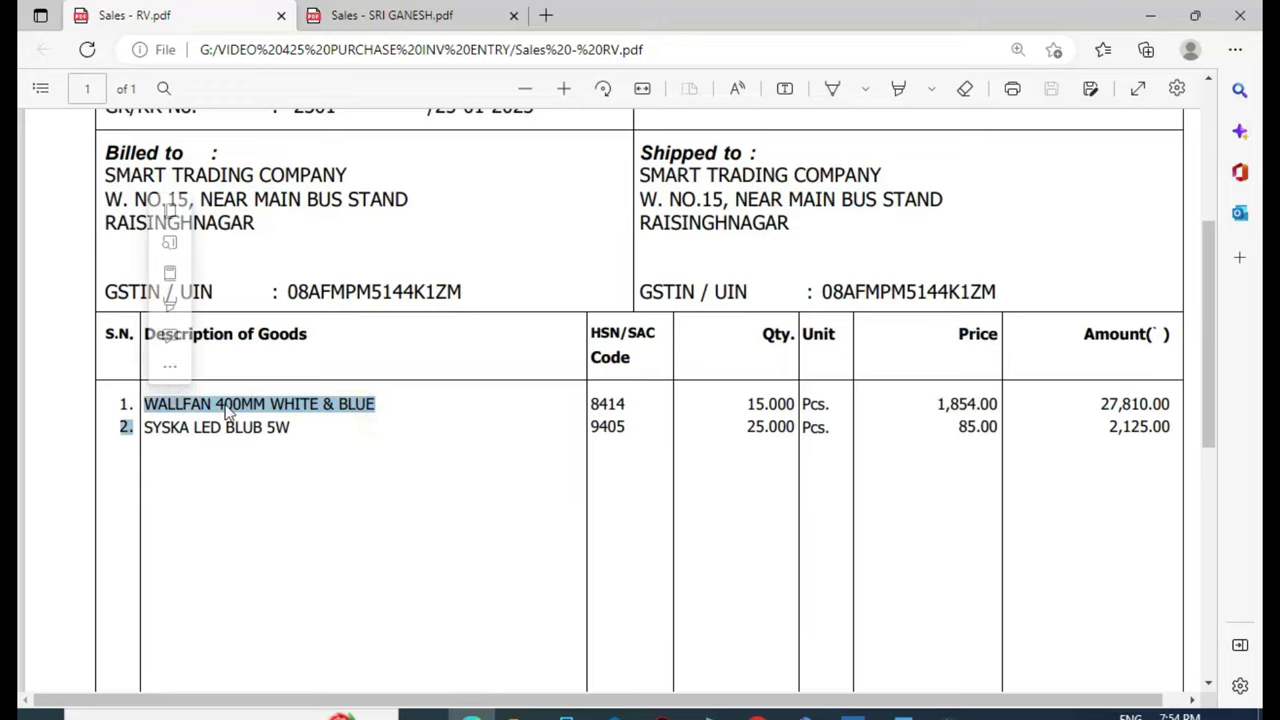
left_click(290, 442)
left_click_drag(146, 402, 376, 404)
right_click(358, 408)
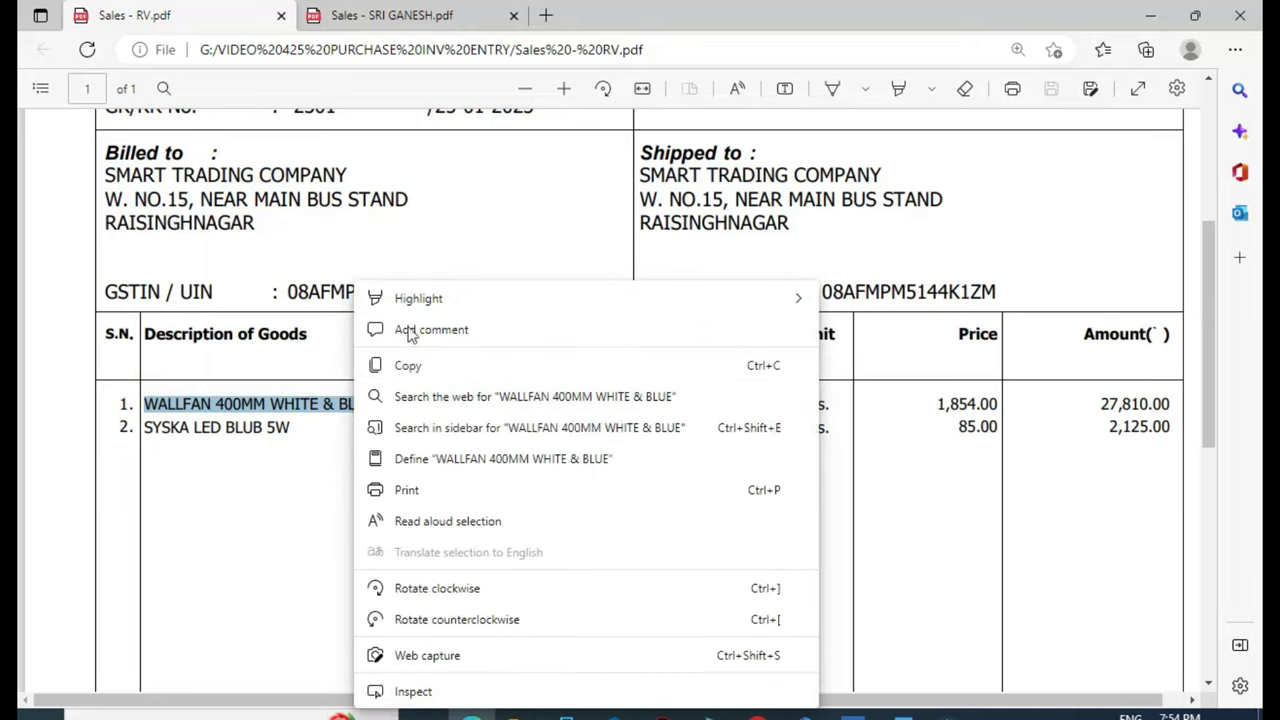
left_click(408, 365)
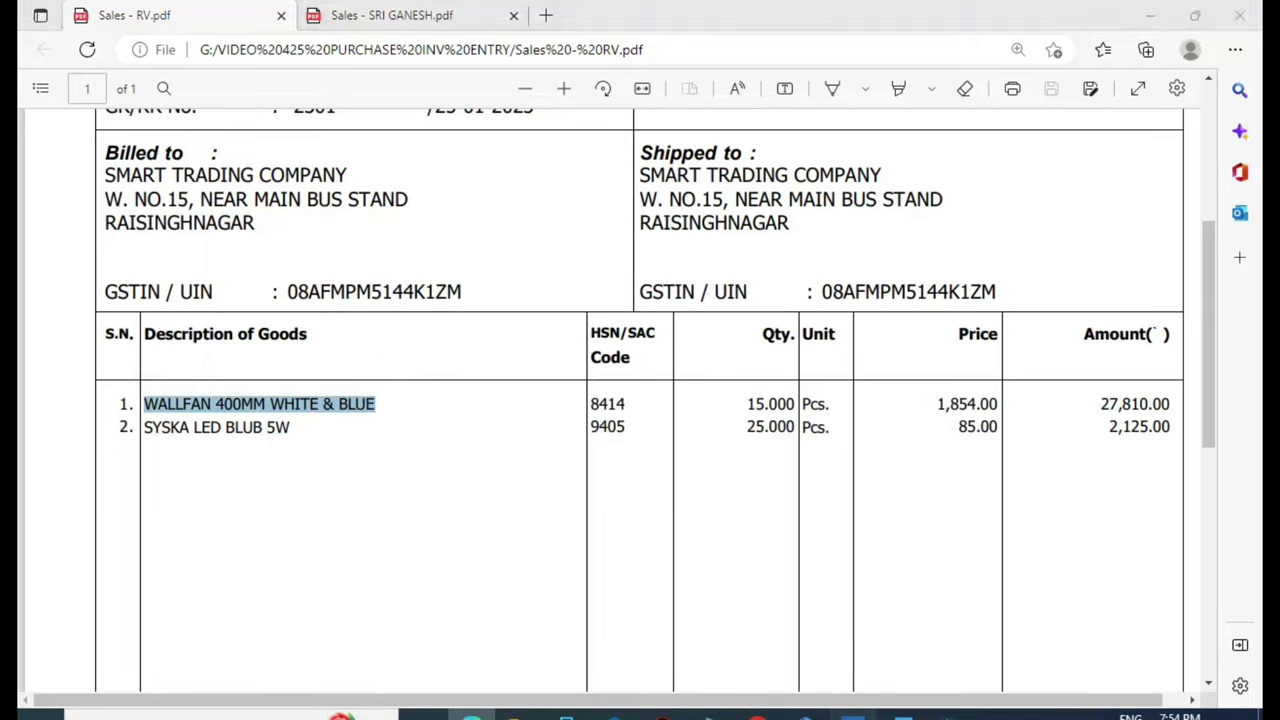
key("alt+Tab")
key("ctrl+alt+v")
key("Return")
key("Return")
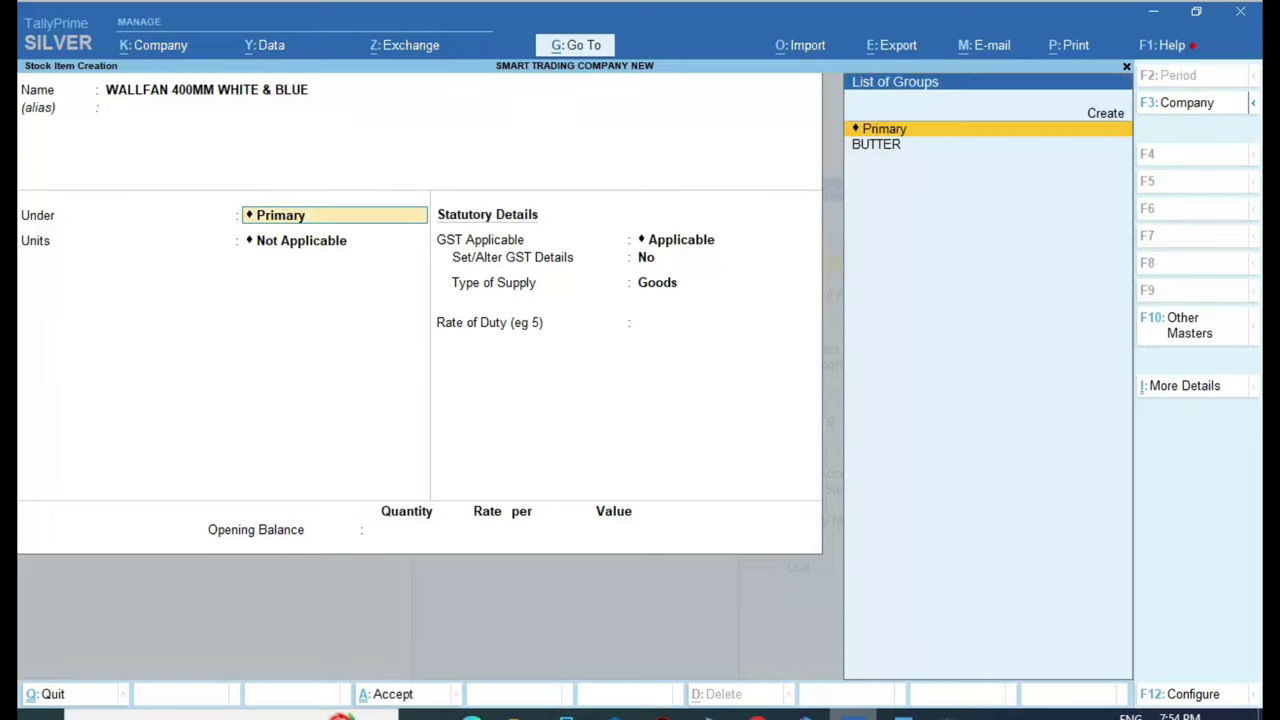
Create a new FAN stock group for the WALLFAN item and set its unit to PCS
key("Up")
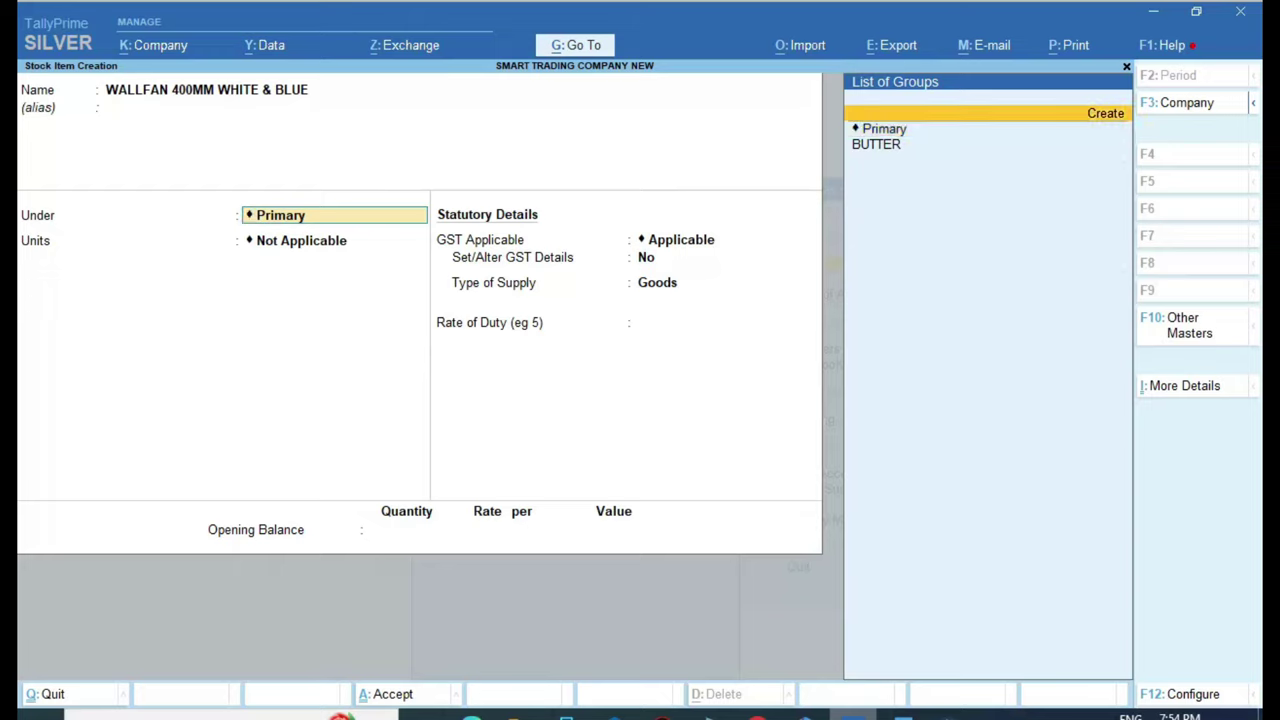
key("Return")
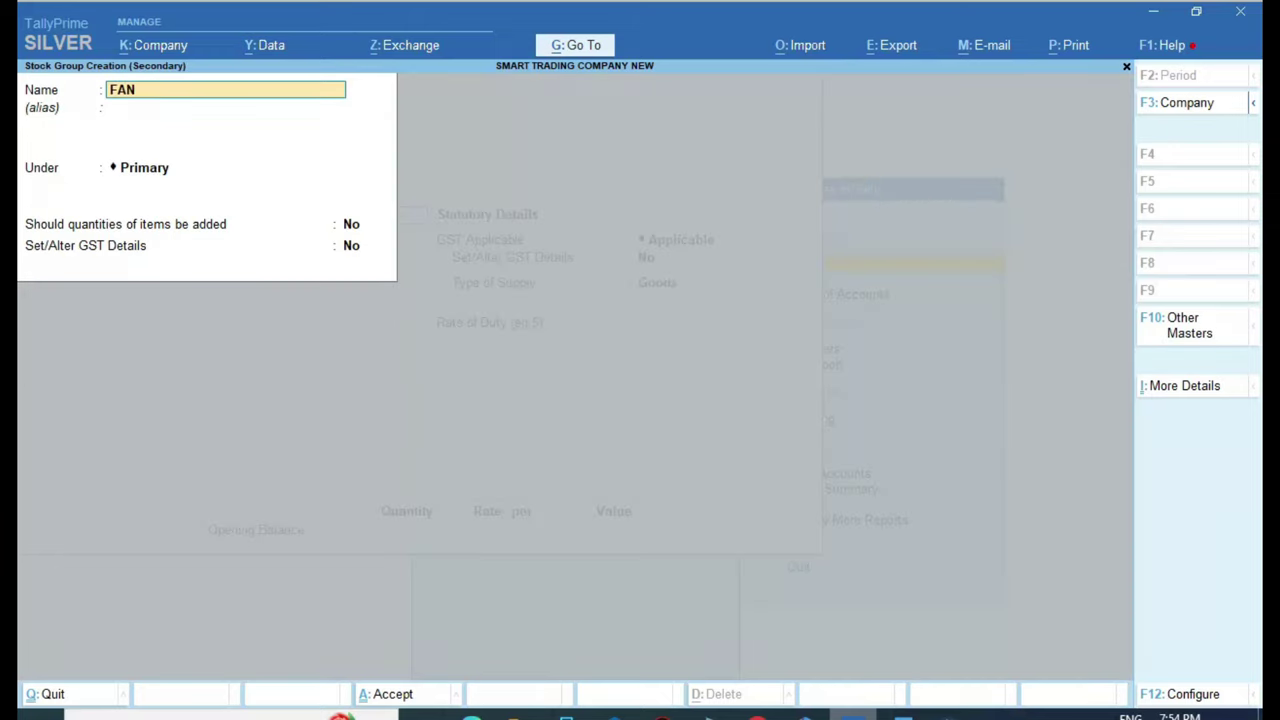
type("FAN")
key("Return")
key("Return")
key("Return")
key("Return")
key("Return")
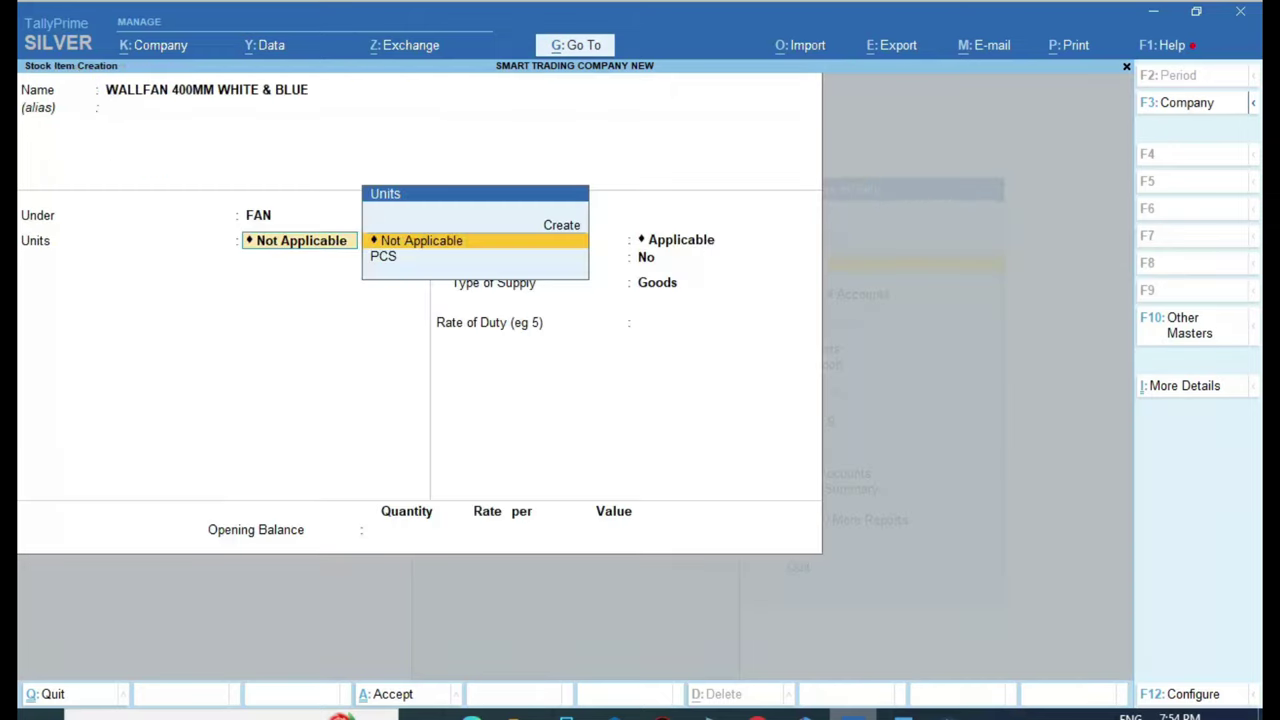
key("Down")
key("Return")
key("Return")
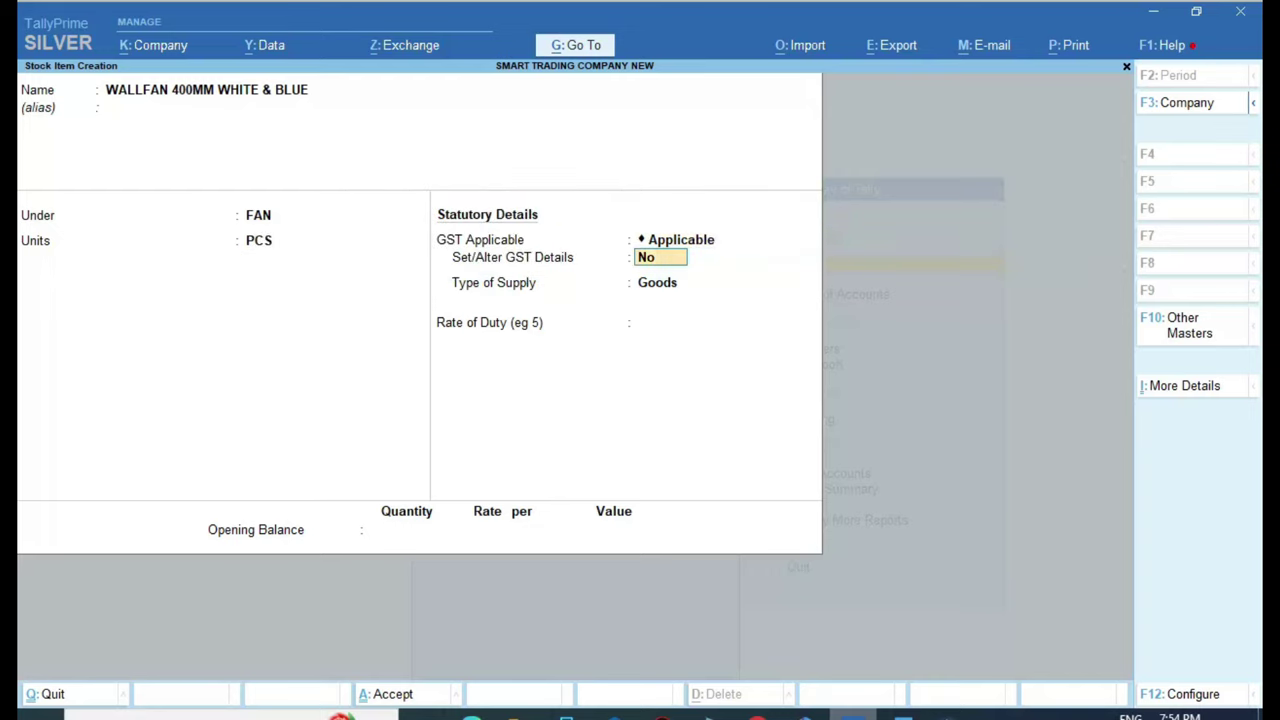
Enter GST details with HSN 8414, Taxable, 18% integrated tax (9% central), checking the invoice
key("Return")
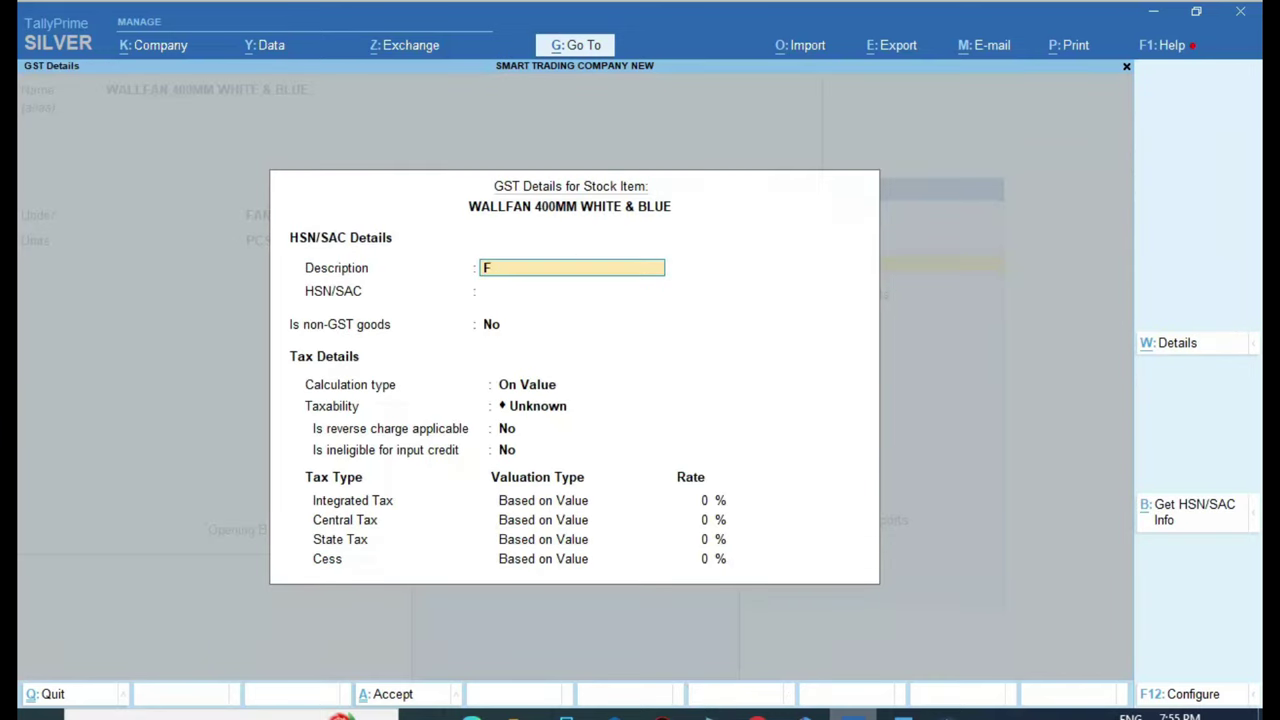
key("Return")
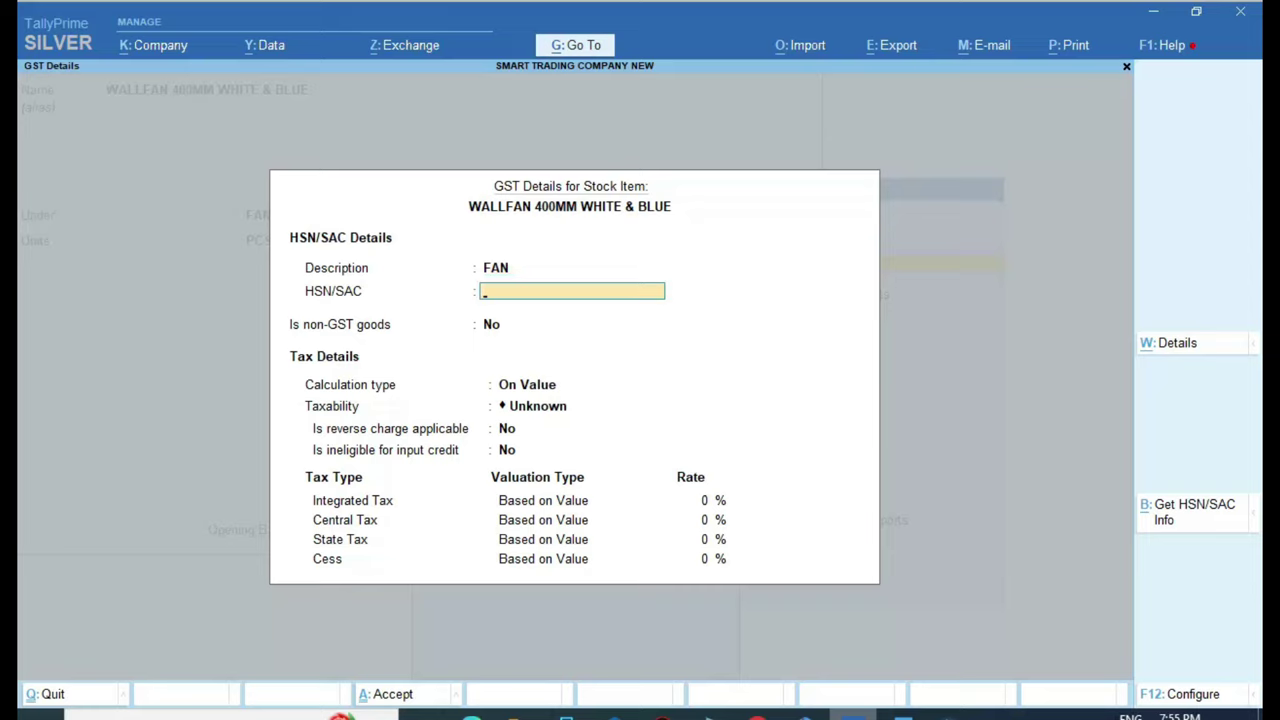
key("alt+Tab")
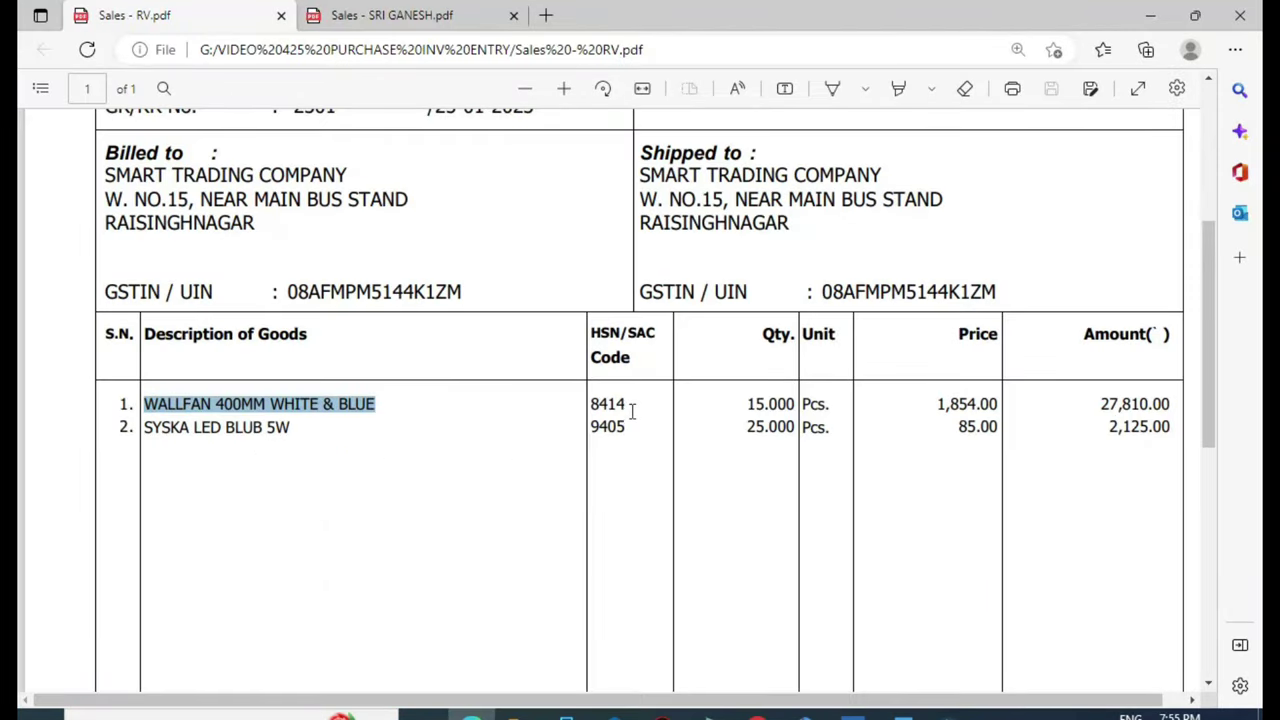
key("alt+Tab")
type("8")
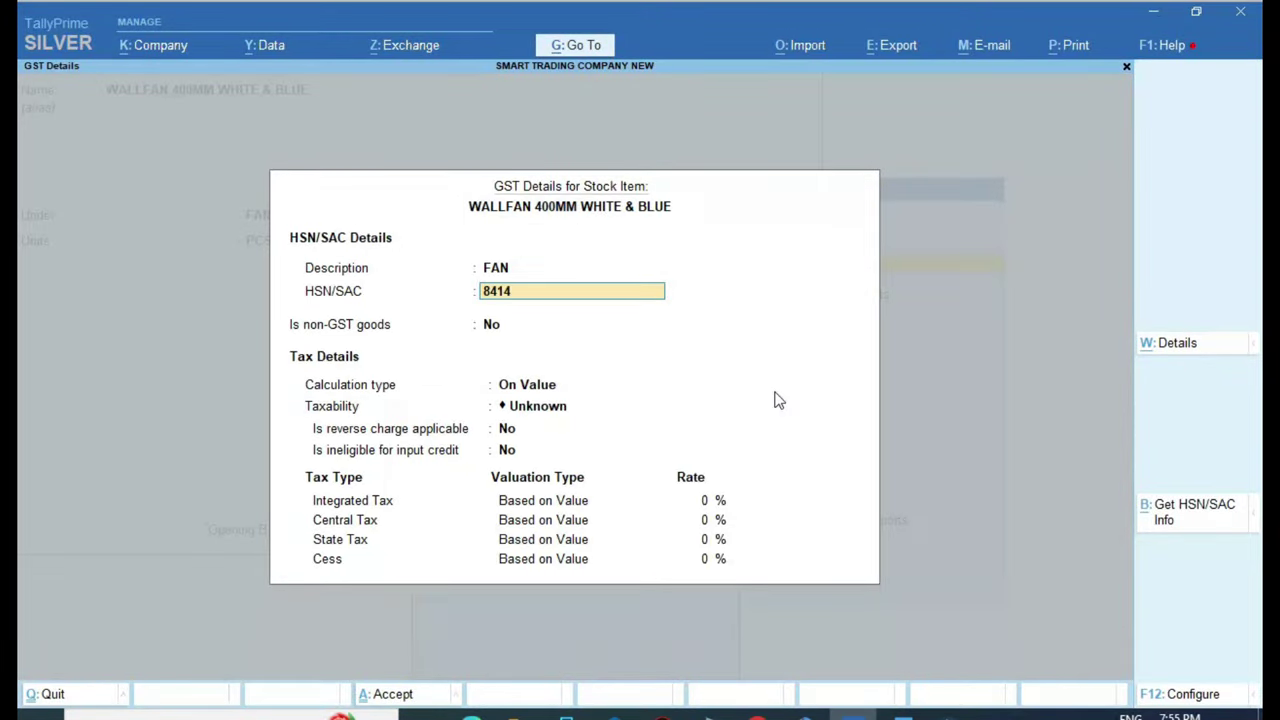
key("Return")
key("Return")
key("Return")
key("Down")
key("Down")
key("Down")
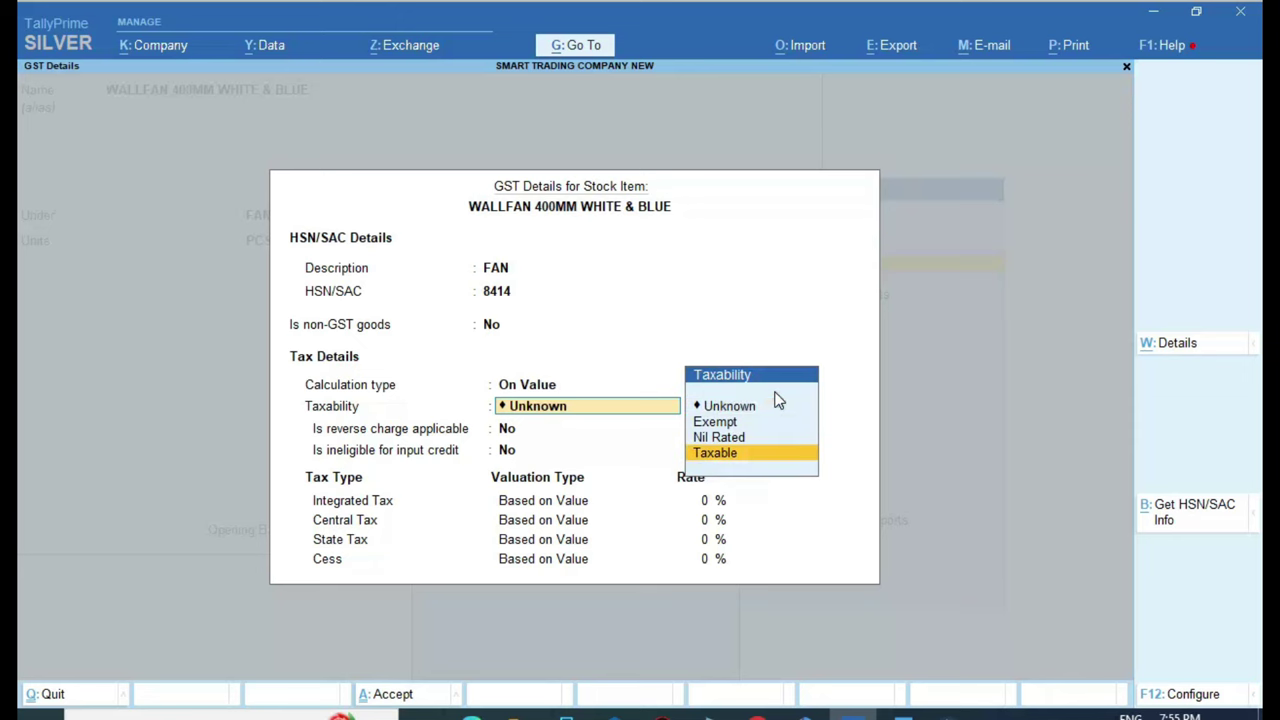
key("Return")
key("Return")
key("Return")
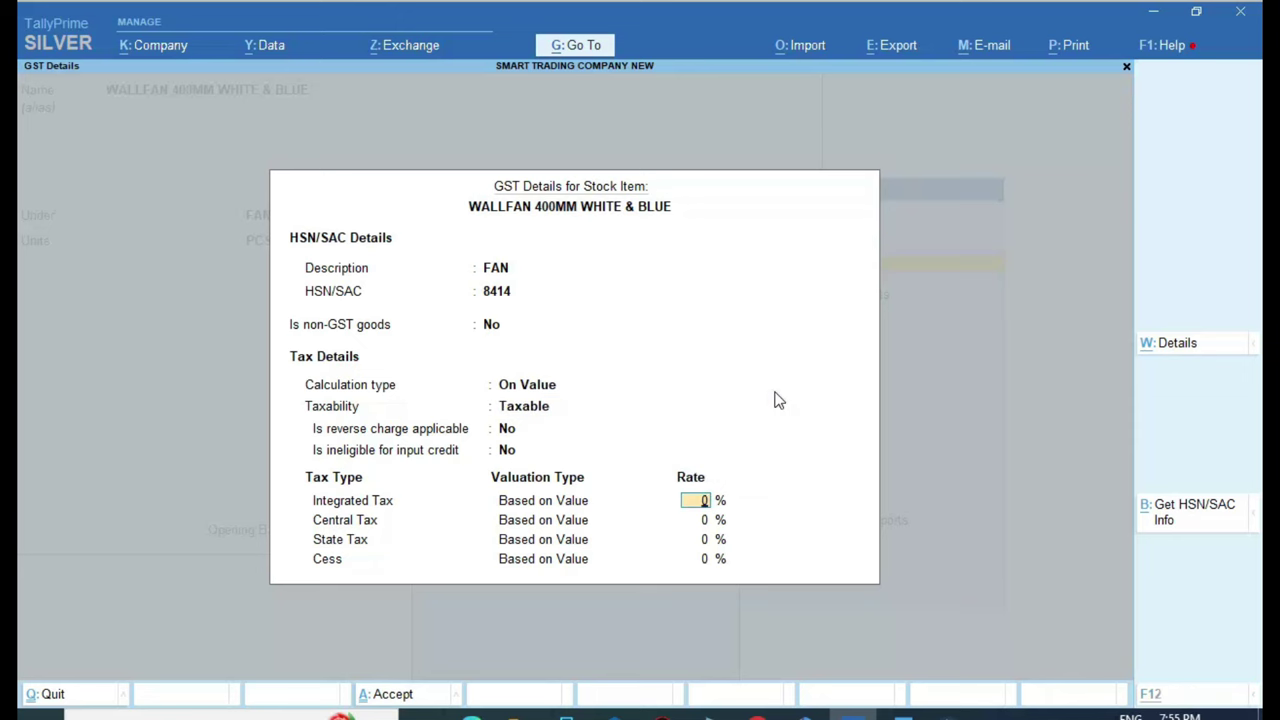
key("alt+Tab")
left_click(626, 410)
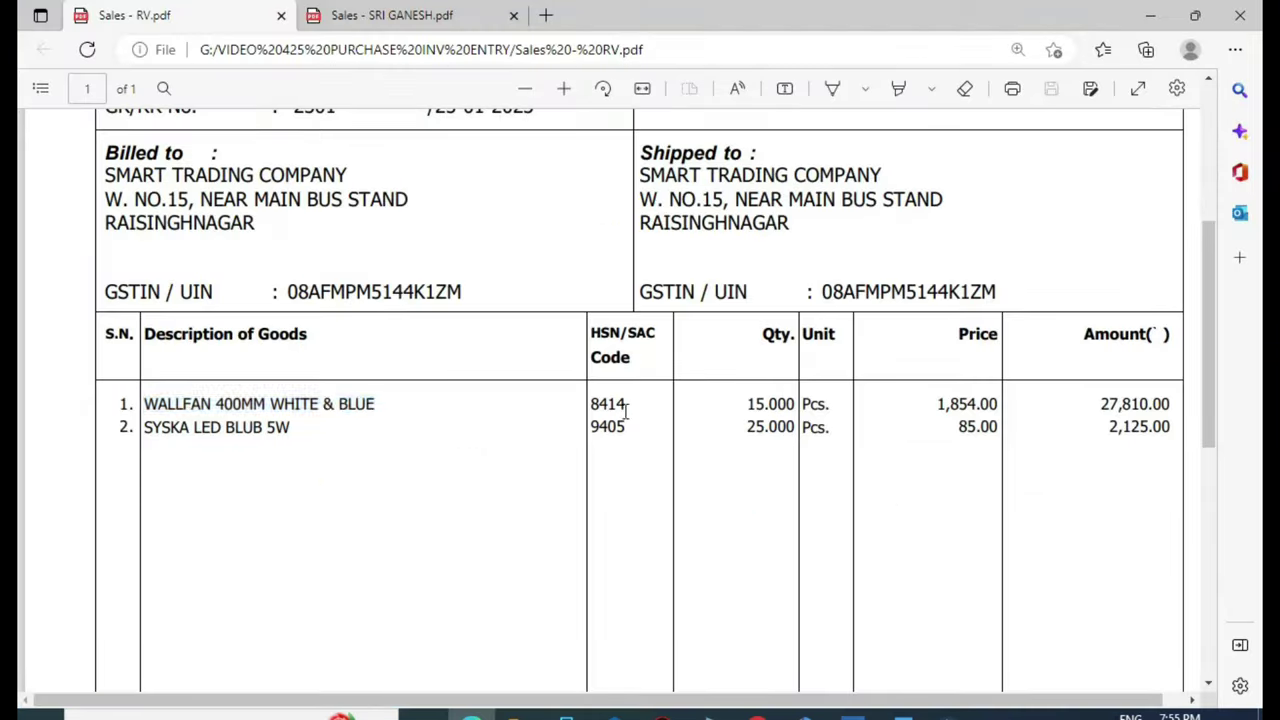
scroll(640, 429, "down", 5)
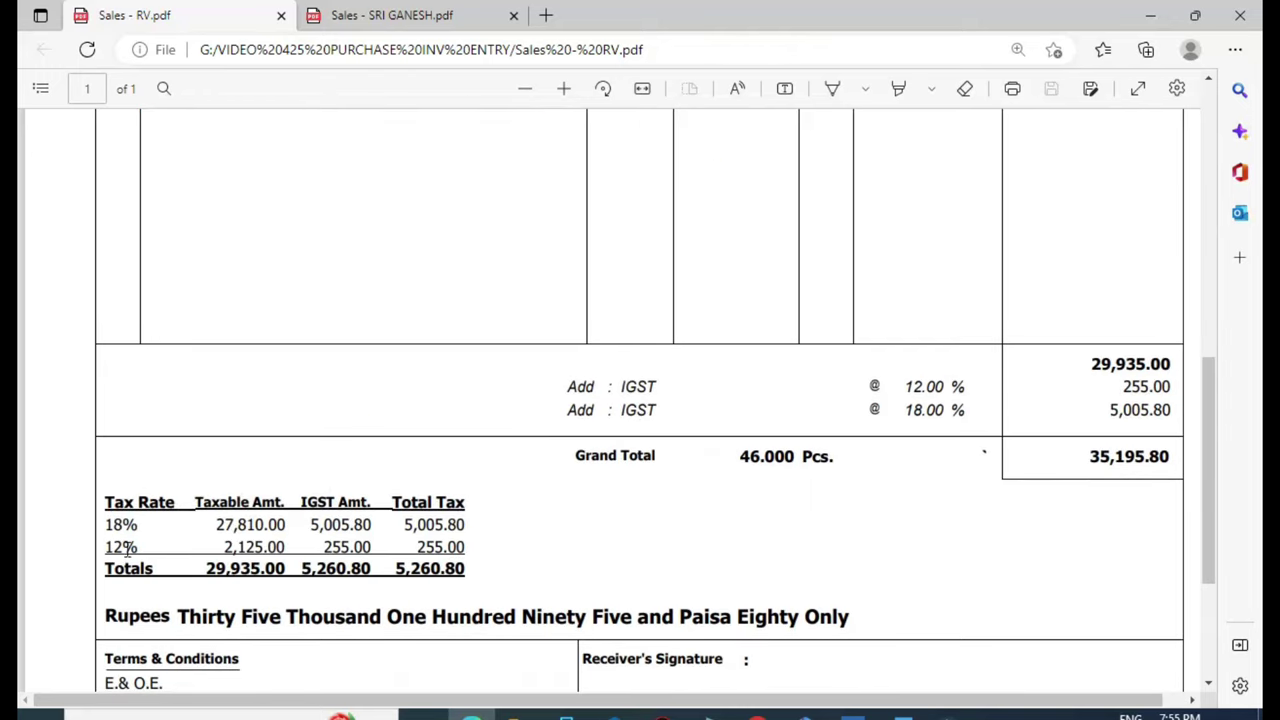
scroll(745, 430, "up", 5)
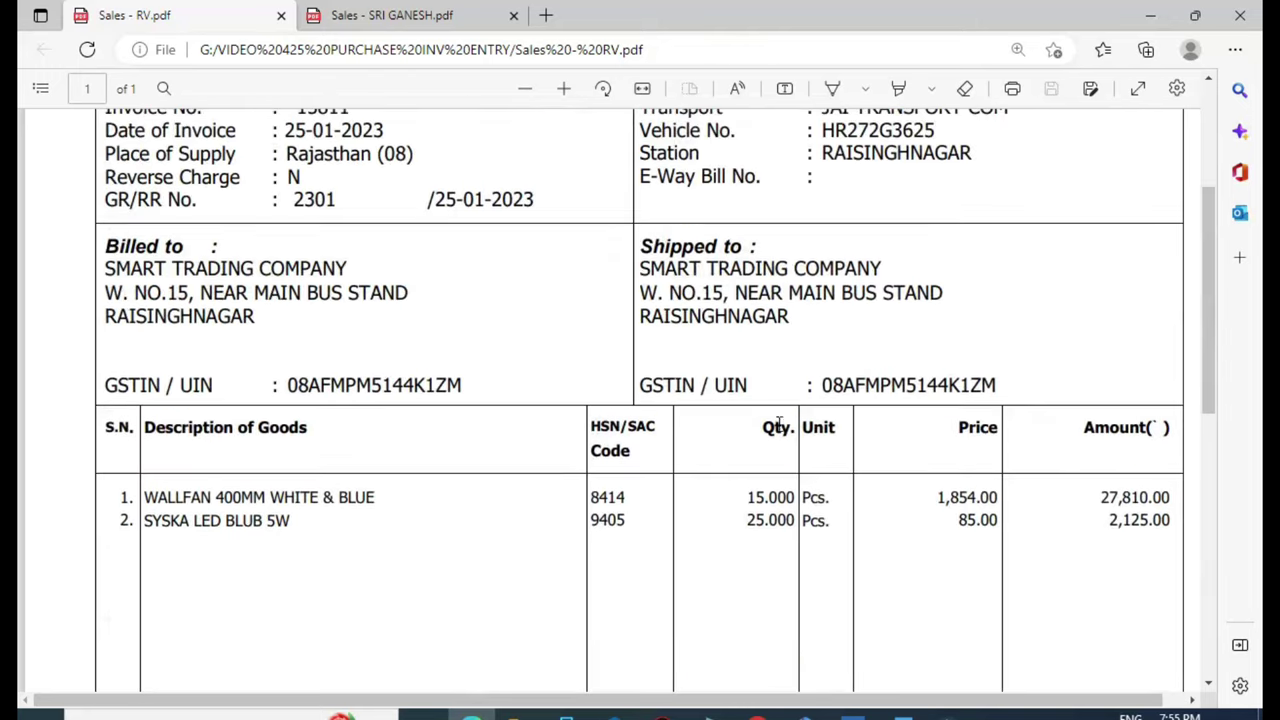
scroll(943, 490, "down", 5)
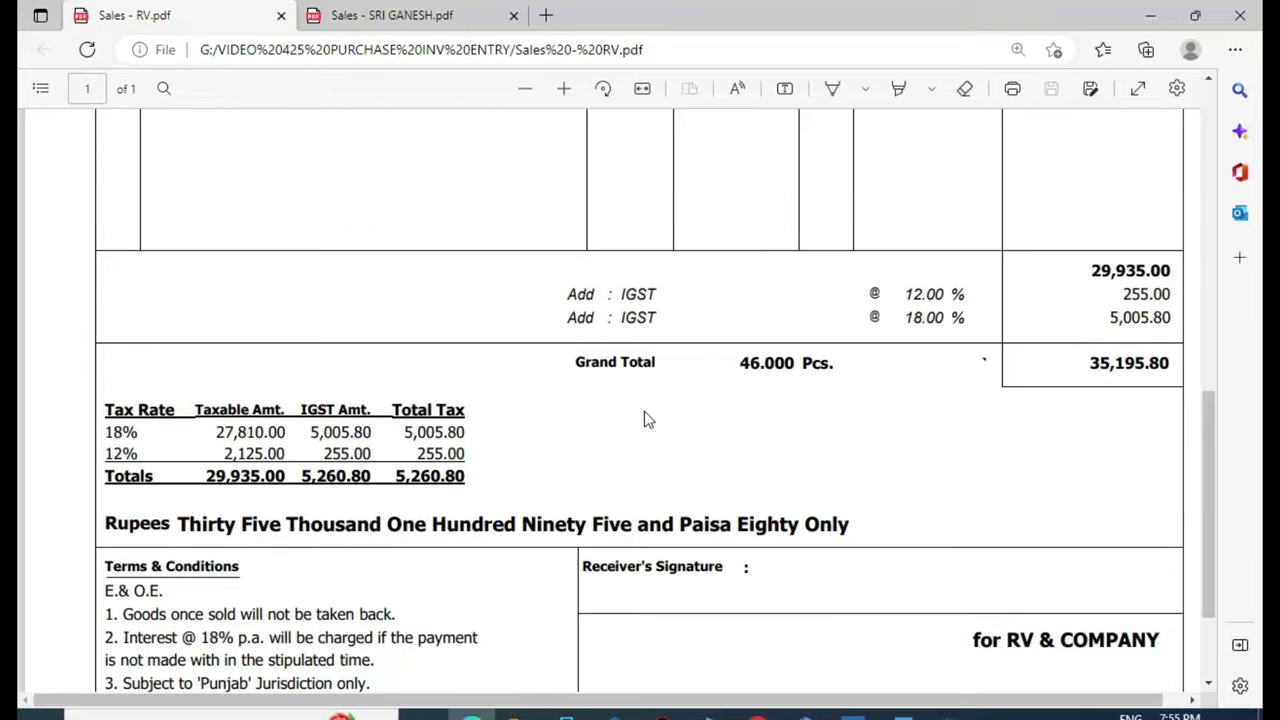
key("alt+Tab")
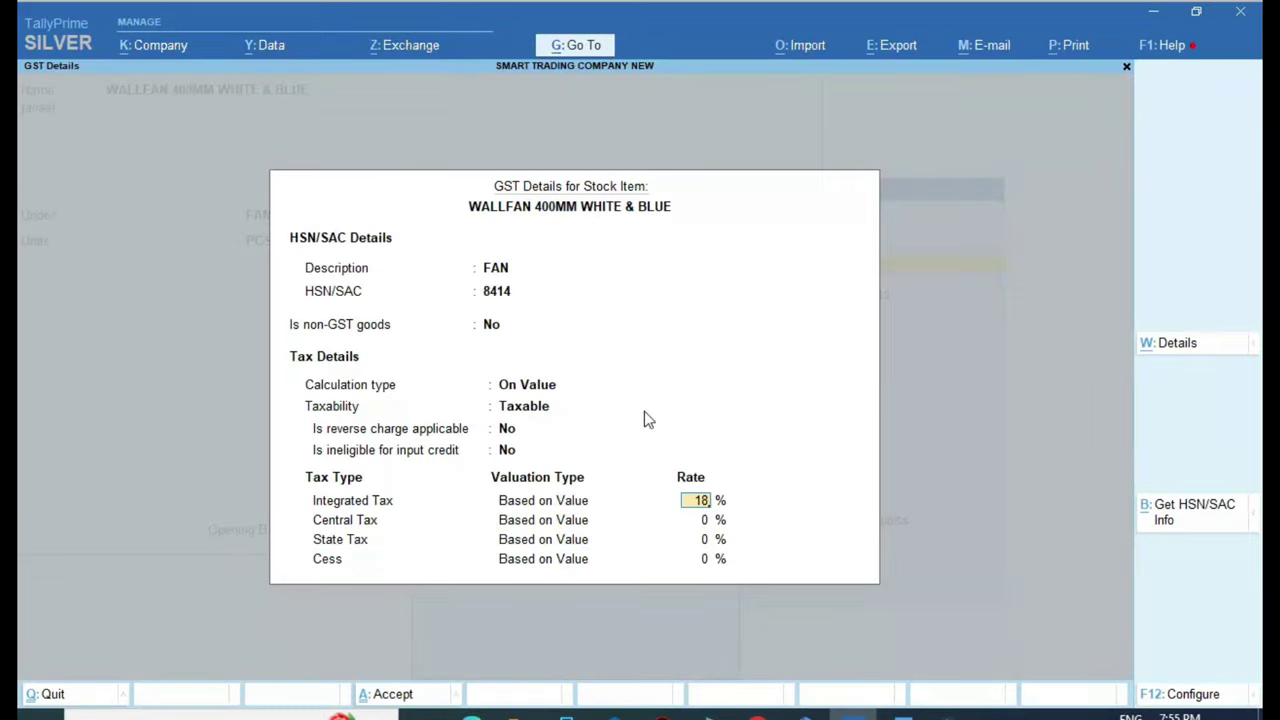
key("Return")
key("Return")
key("Return")
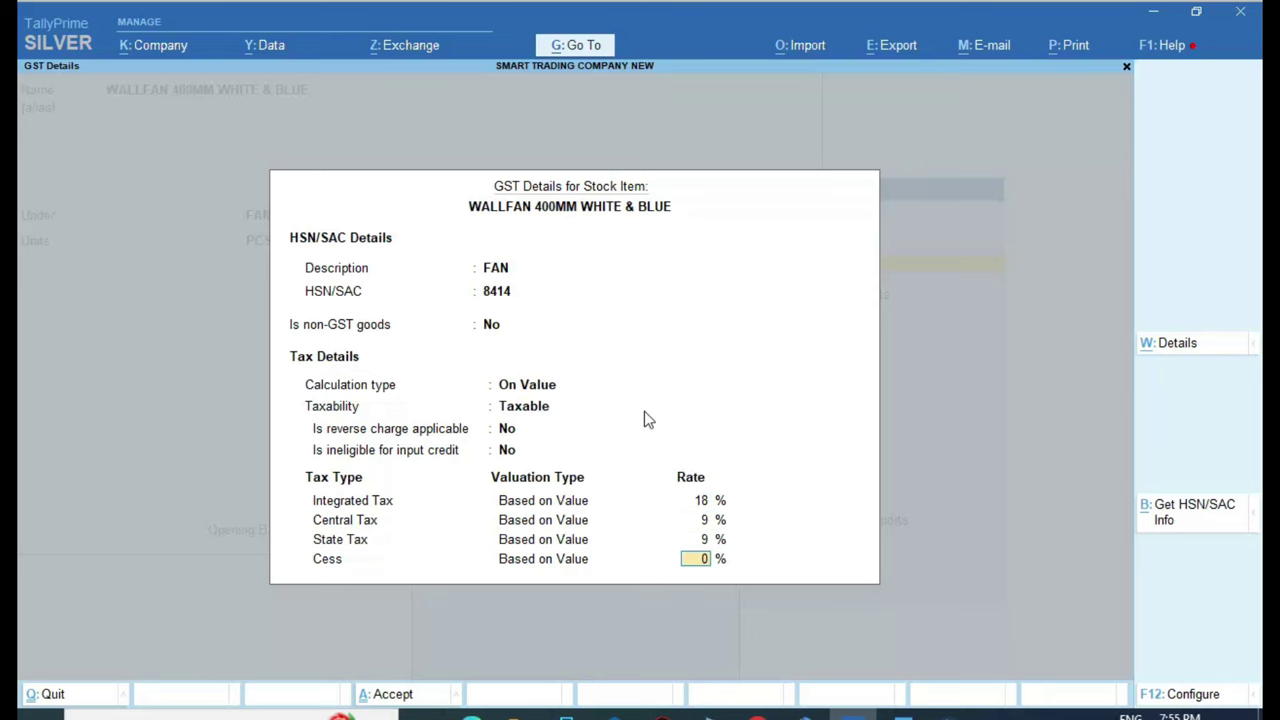
key("Return")
key("Return")
key("Return")
key("Return")
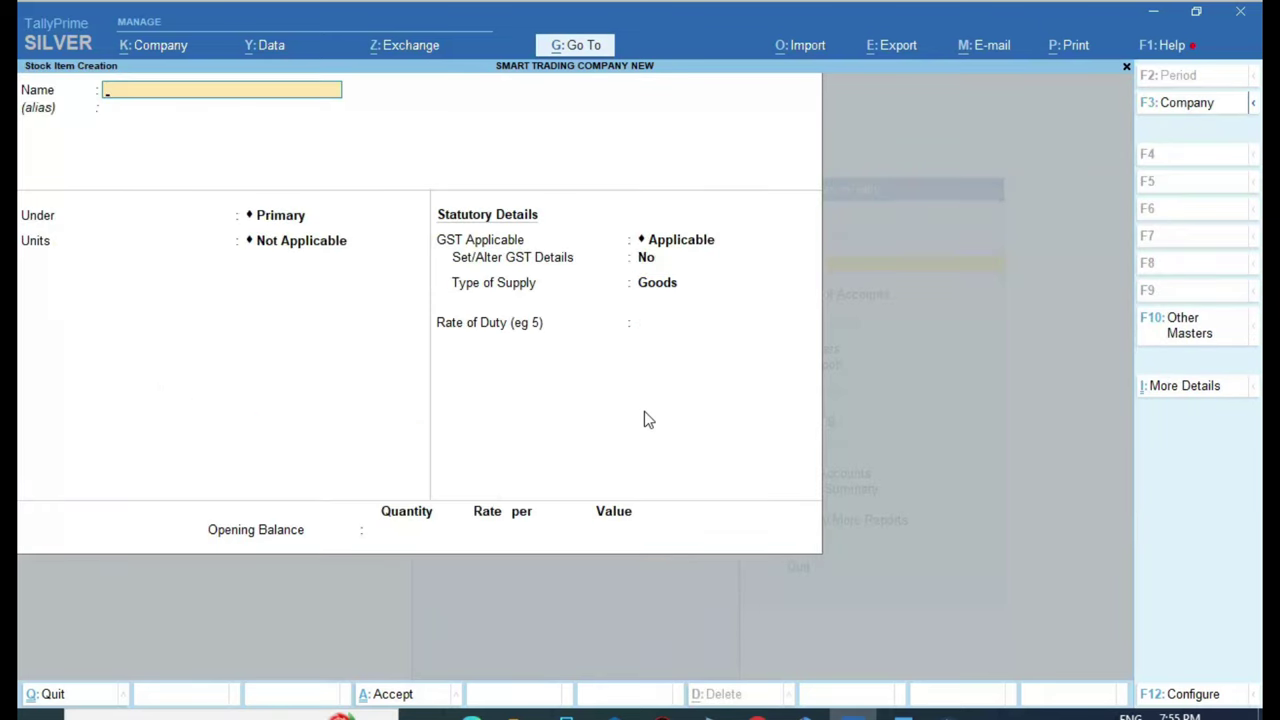
key("alt+Tab")
Select and copy 'SYSKA LED BLUB 5W' from the invoice's goods table
scroll(640, 420, "up", 5)
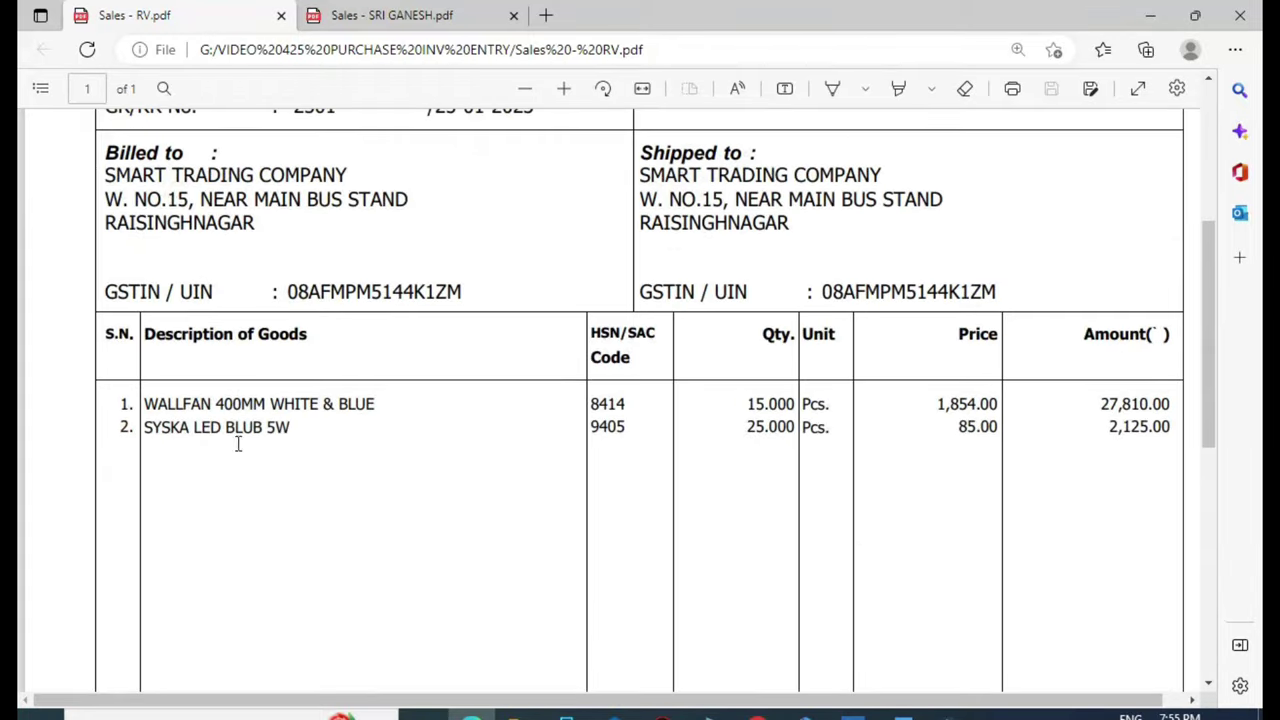
left_click(304, 431)
left_click_drag(290, 430, 145, 428)
left_click(274, 457)
left_click_drag(289, 428, 141, 432)
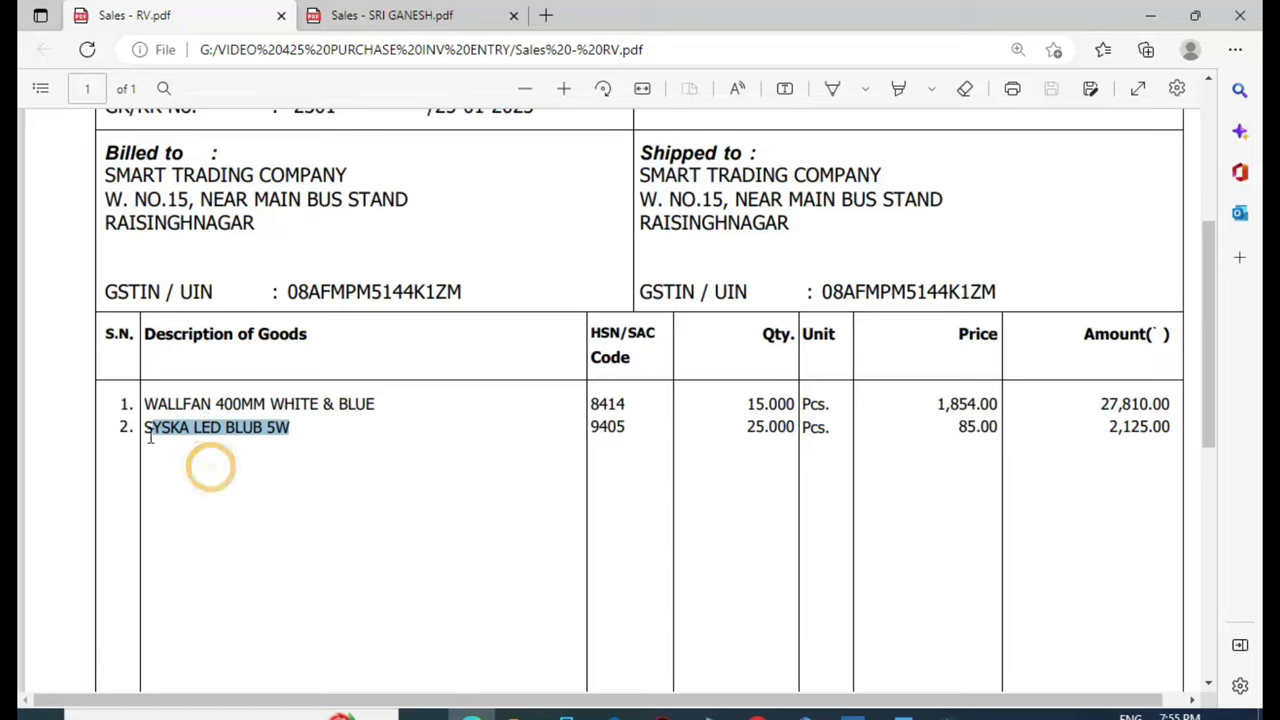
left_click_drag(143, 428, 293, 425)
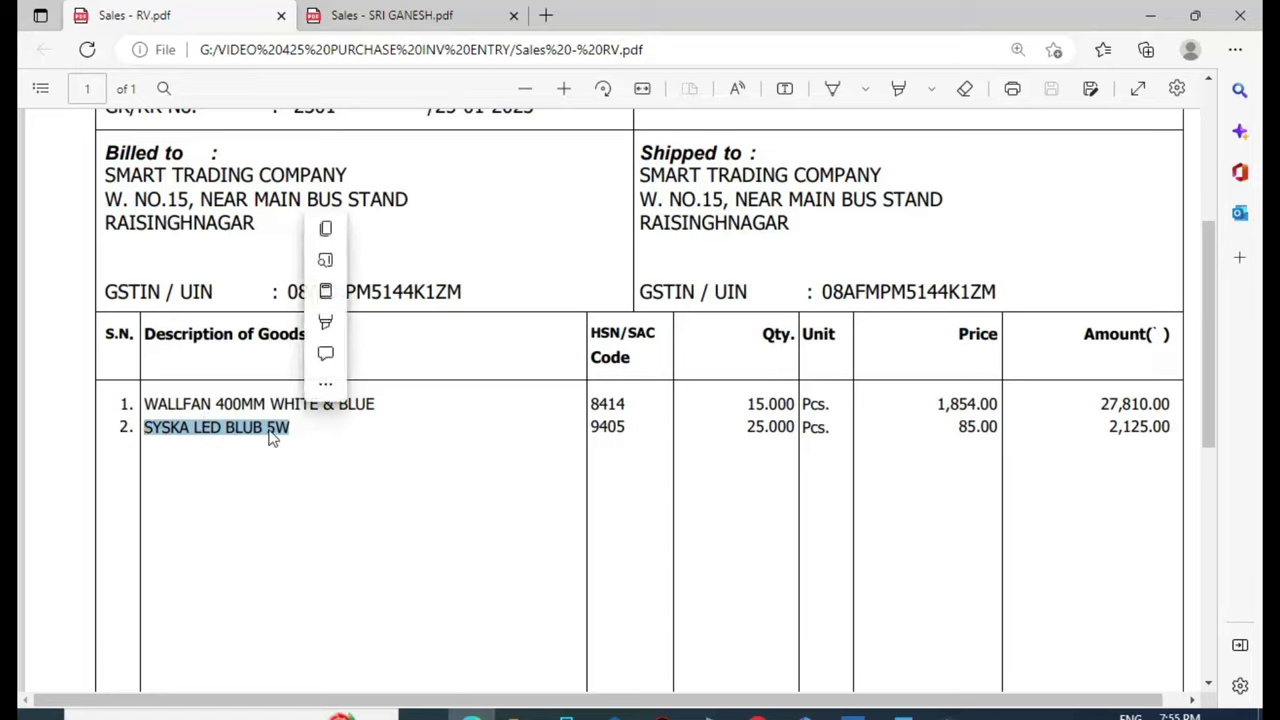
right_click(290, 430)
left_click(345, 366)
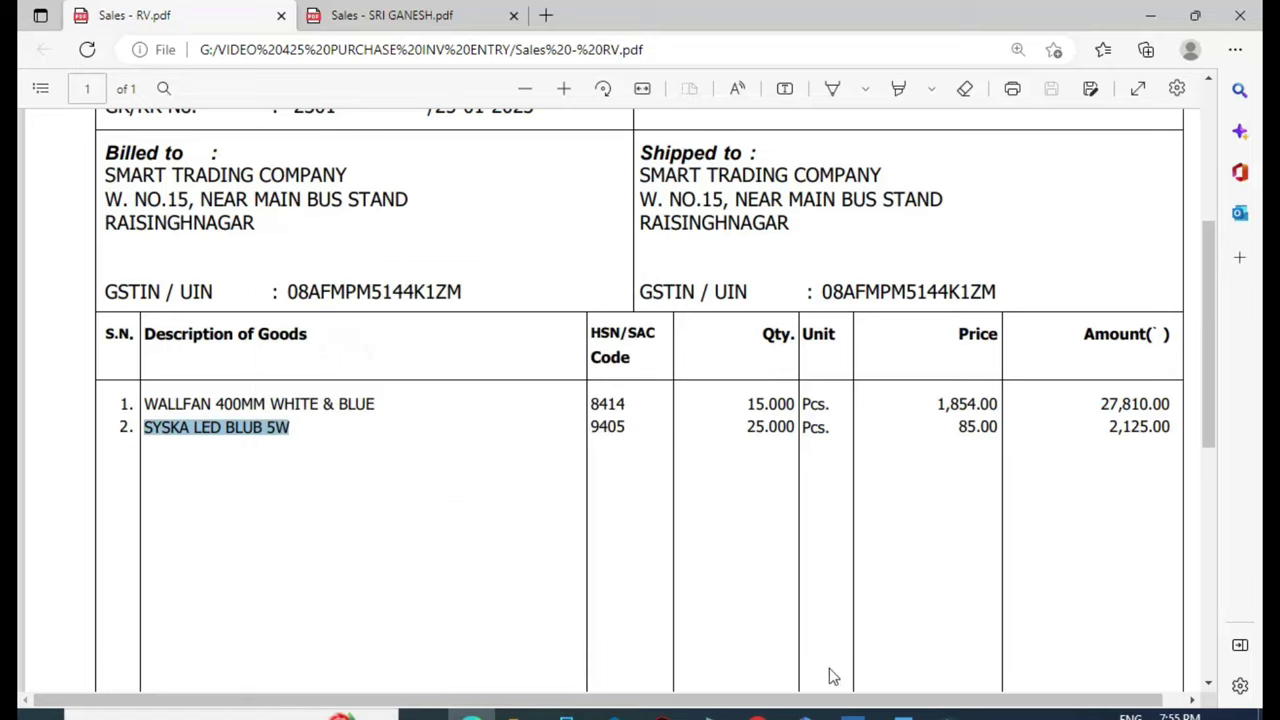
left_click(853, 714)
Paste SYSKA LED BLUB 5W as the item name, create a new LED group, and choose PCS
key("ctrl+alt+v")
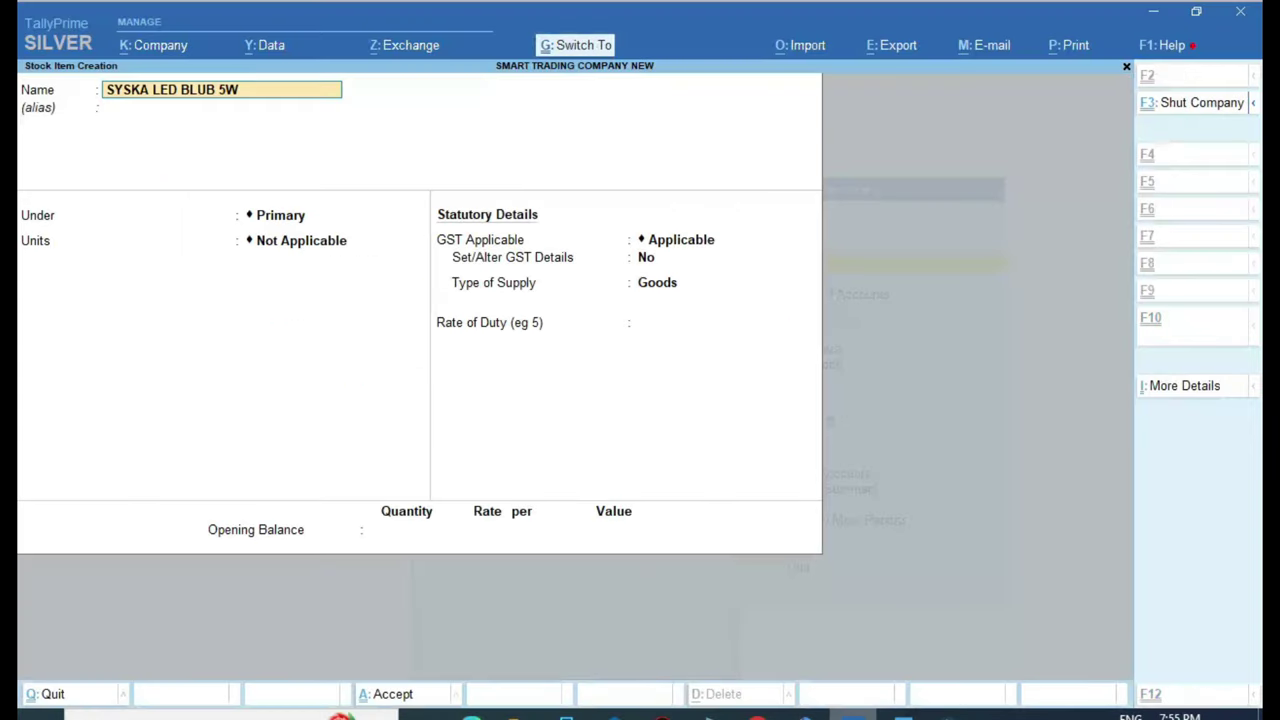
key("Return")
left_click(876, 144)
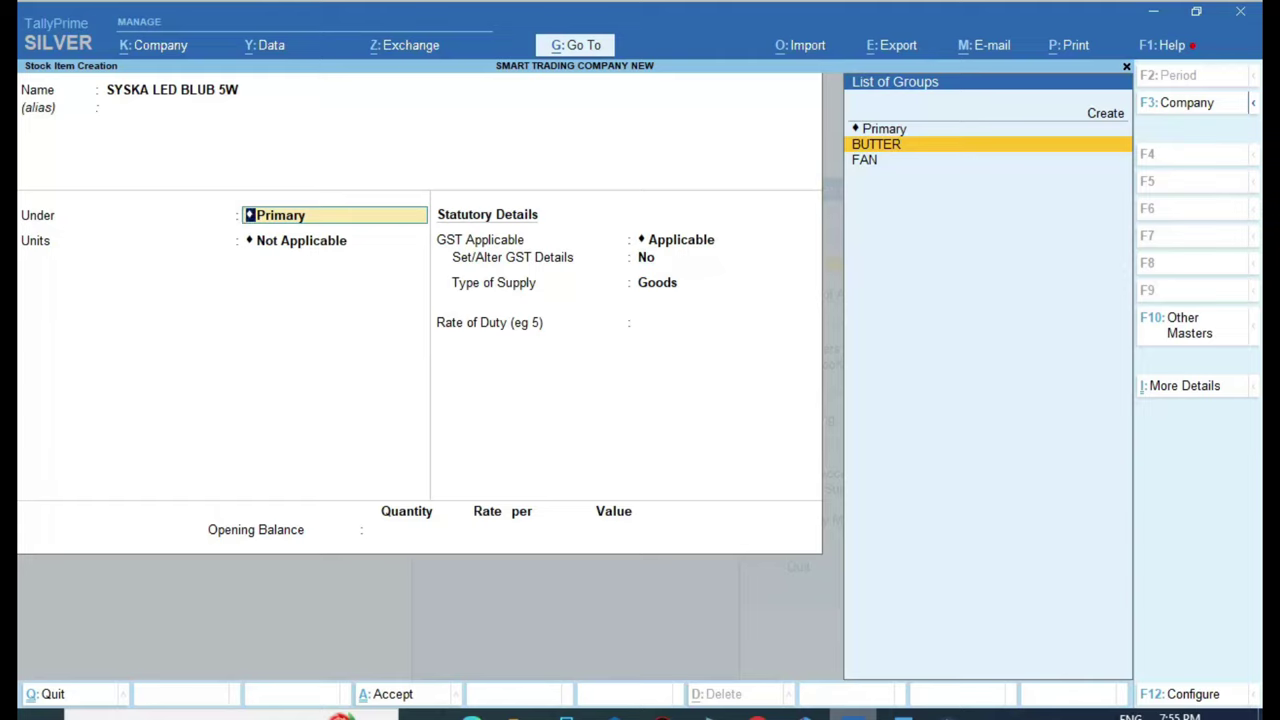
key("Up")
key("Up")
key("Return")
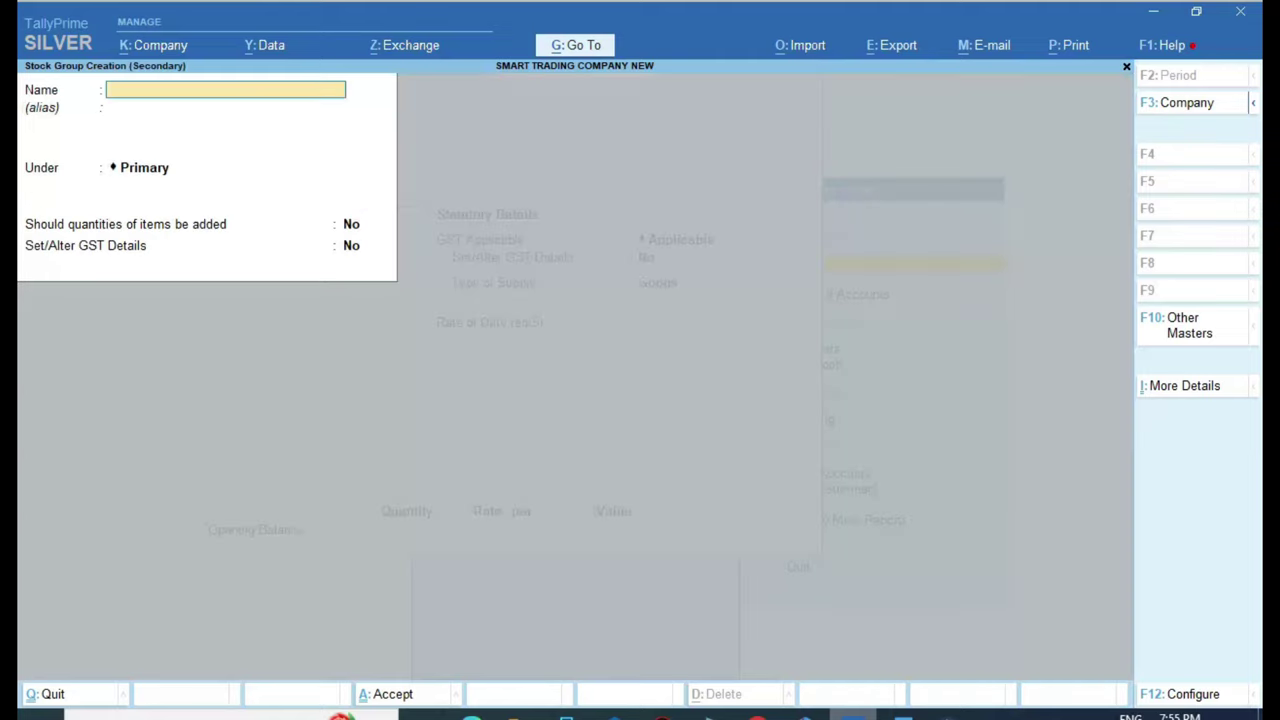
type("LED")
key("Return")
key("Return")
key("Return")
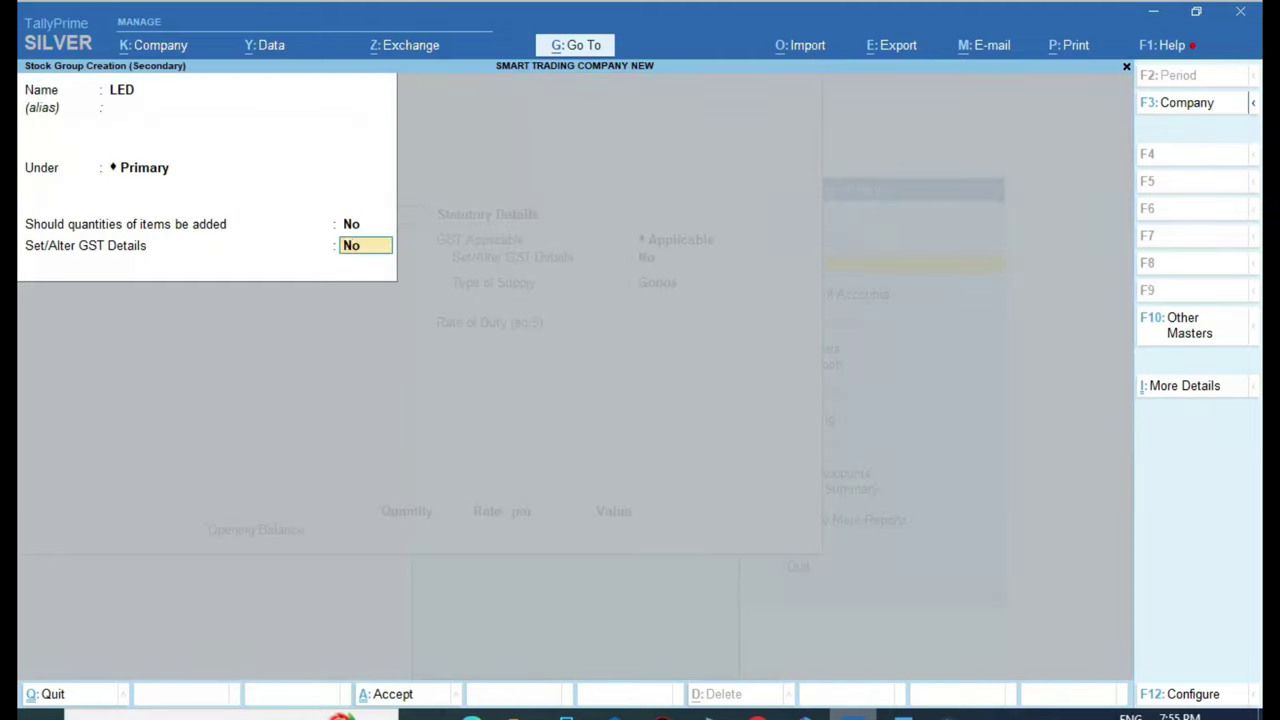
key("Return")
key("Return")
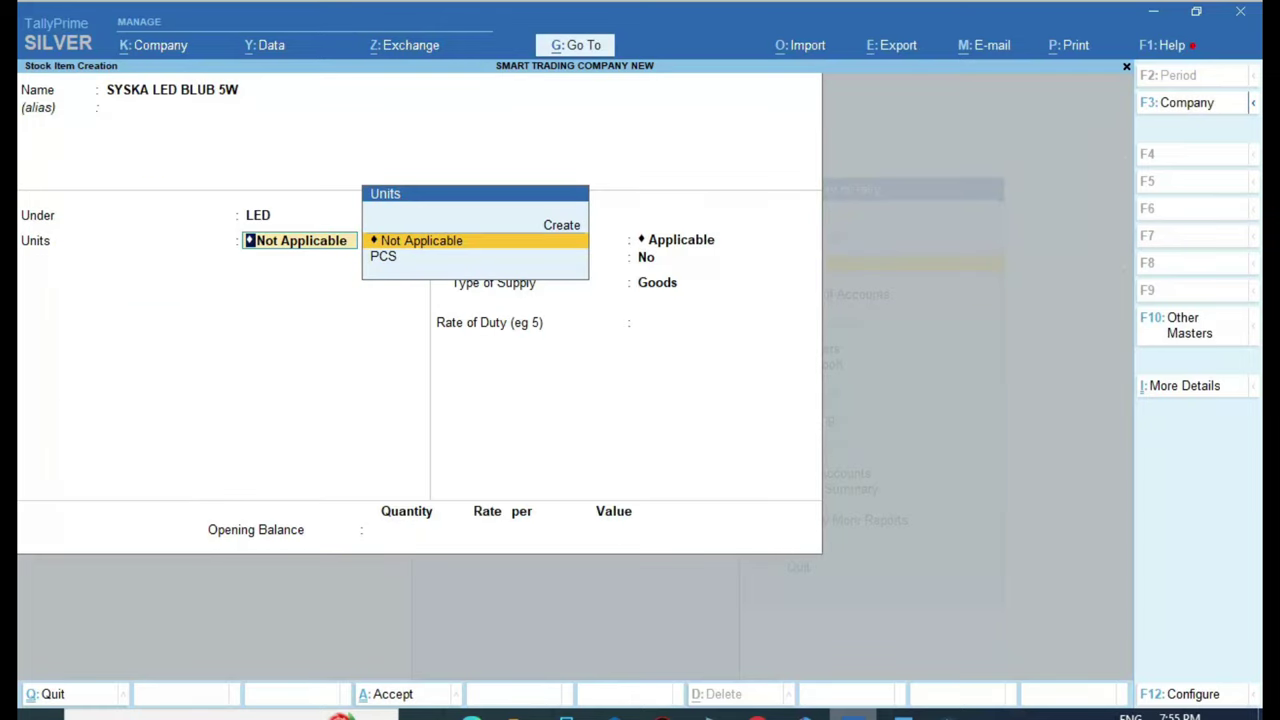
key("Down")
key("Return")
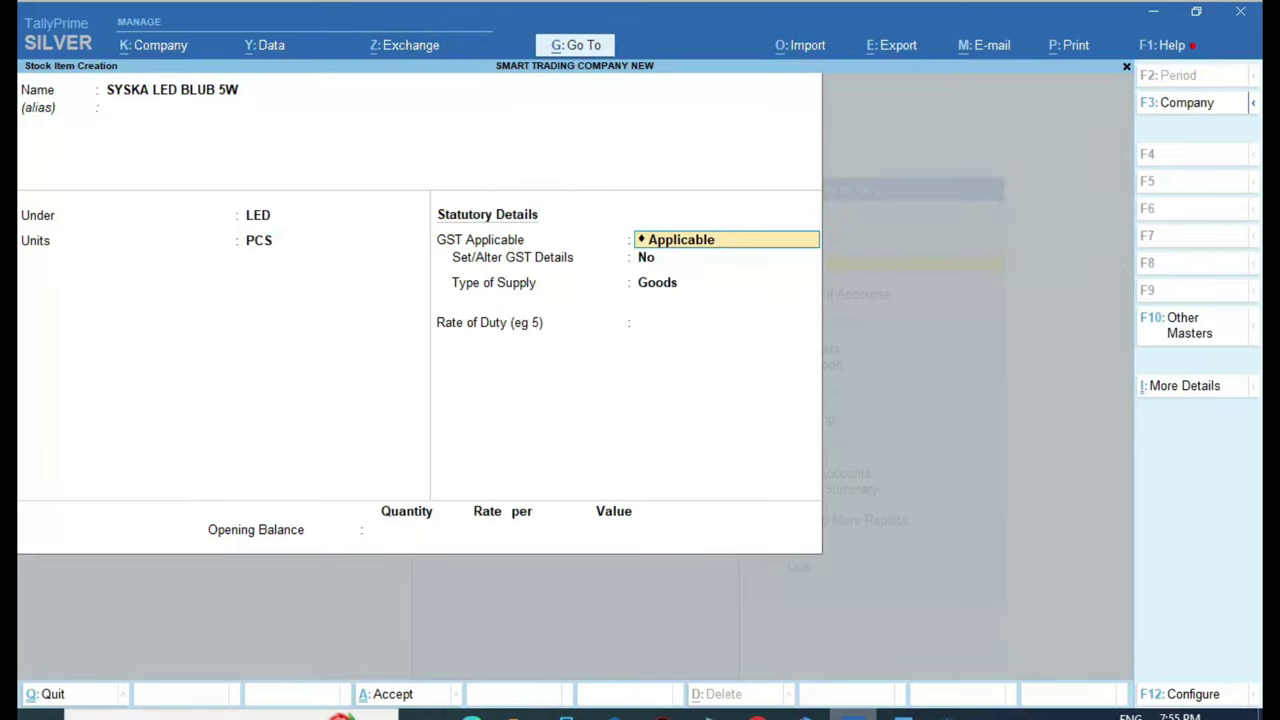
Enable GST details with description LED and HSN code 9405
key("Return")
type("Y")
key("Return")
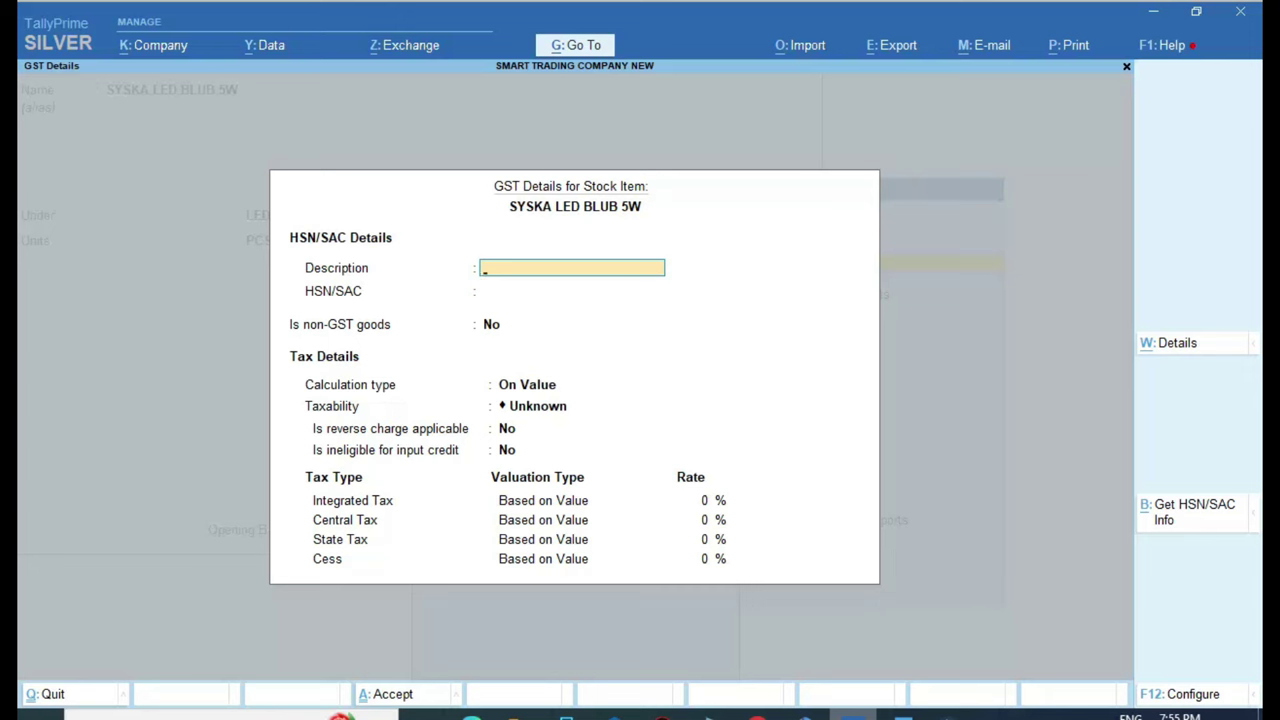
type("LED")
key("Return")
key("alt+Tab")
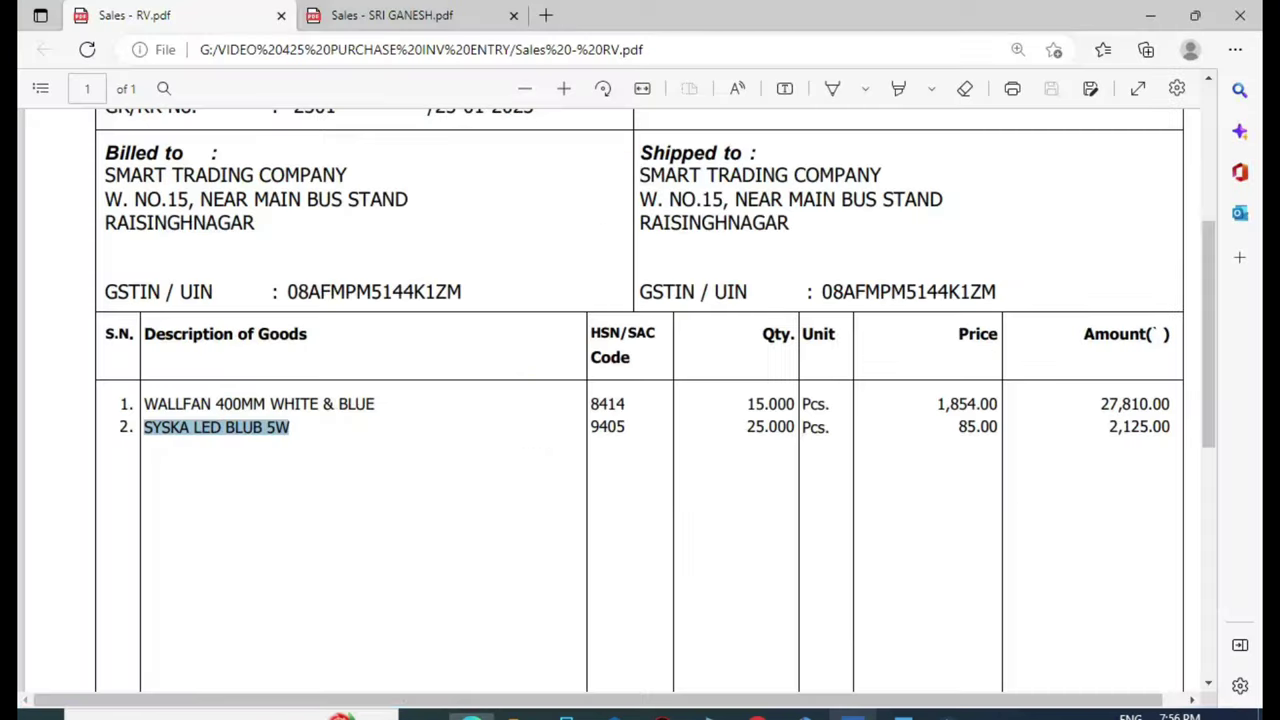
key("alt+Tab")
type("9405")
key("Return")
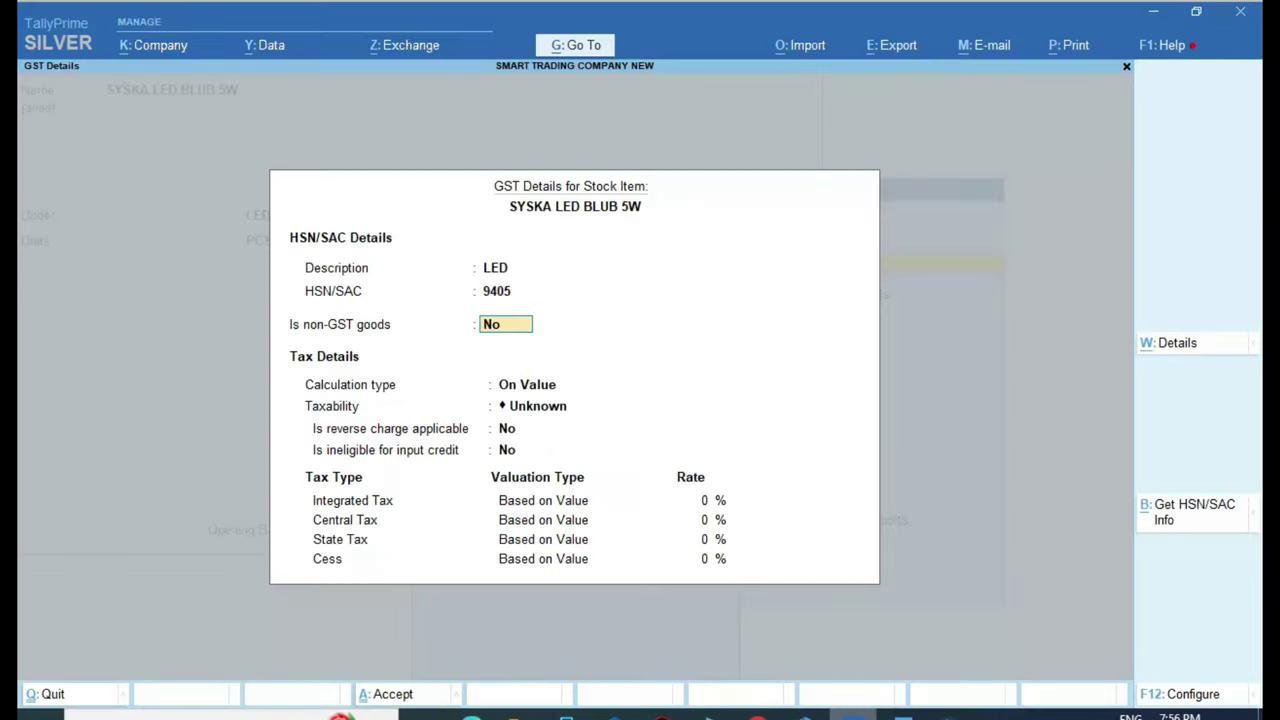
key("Return")
Mark the item Taxable on value, close GST details, and set Type of Supply to Goods
key("Return")
key("Down")
key("Down")
key("Down")
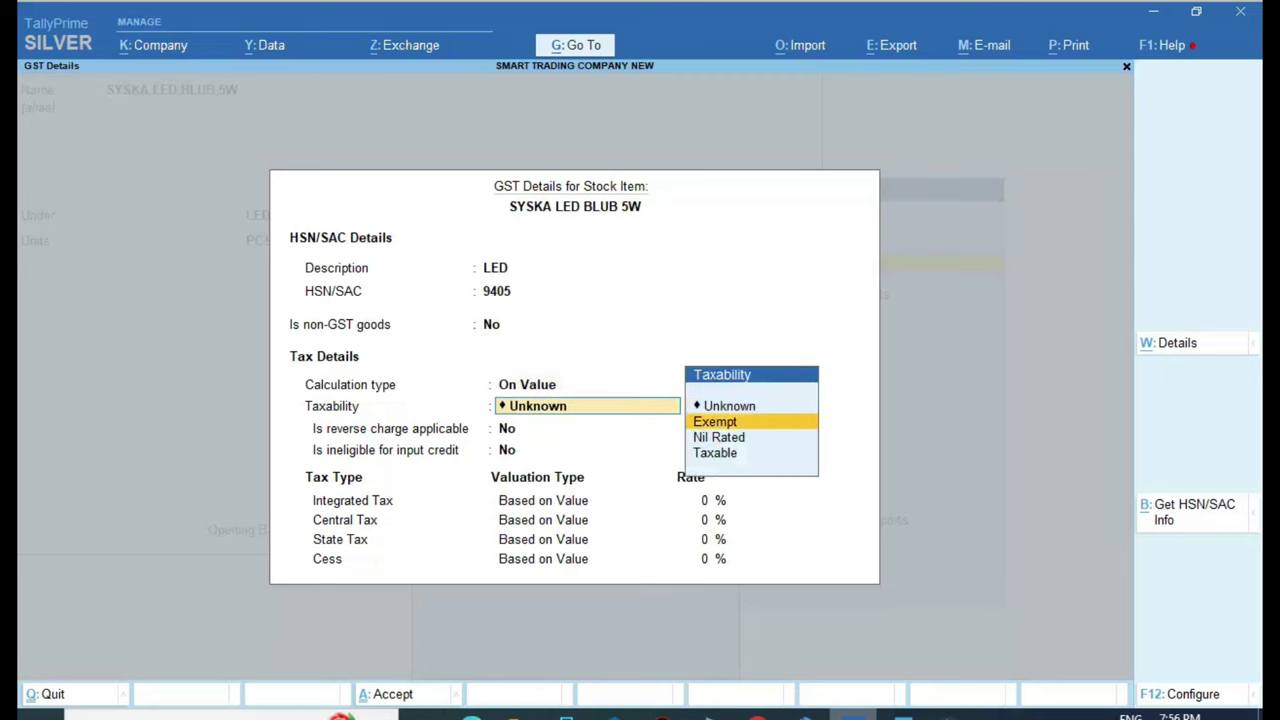
key("Return")
key("Return")
key("Return")
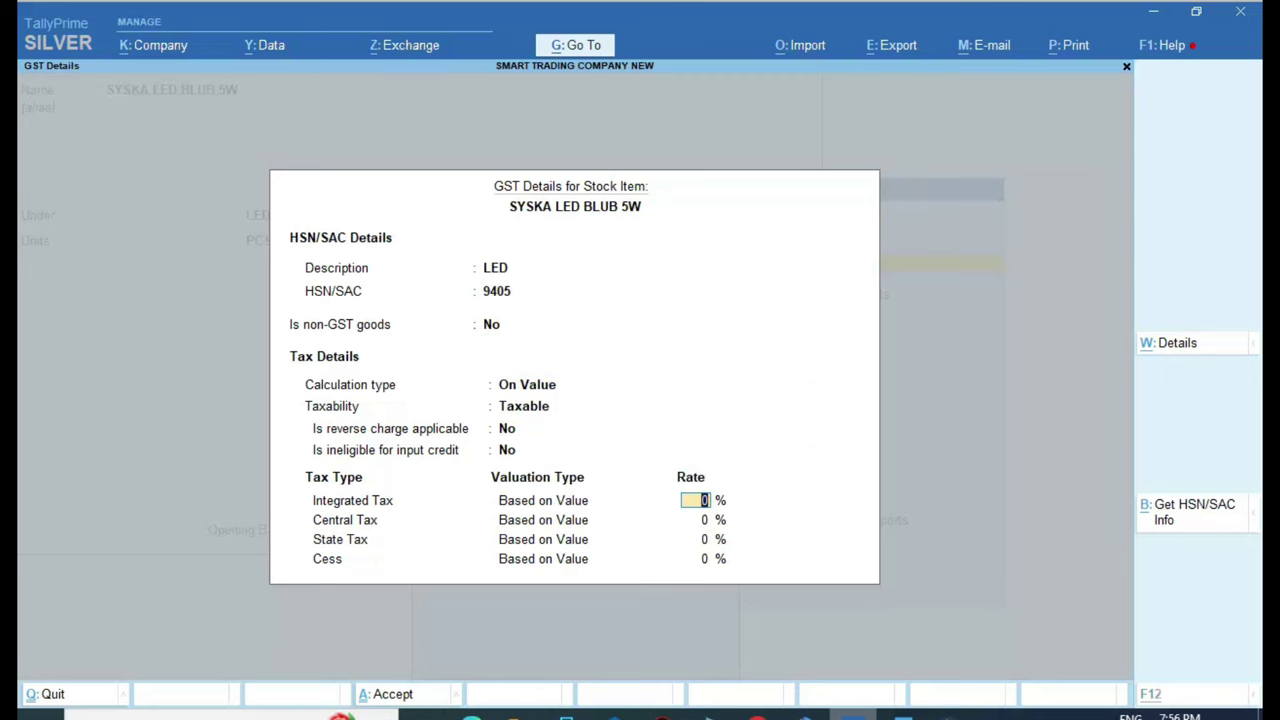
key("alt+Tab")
scroll(425, 453, "down", 1)
scroll(425, 453, "down", 5)
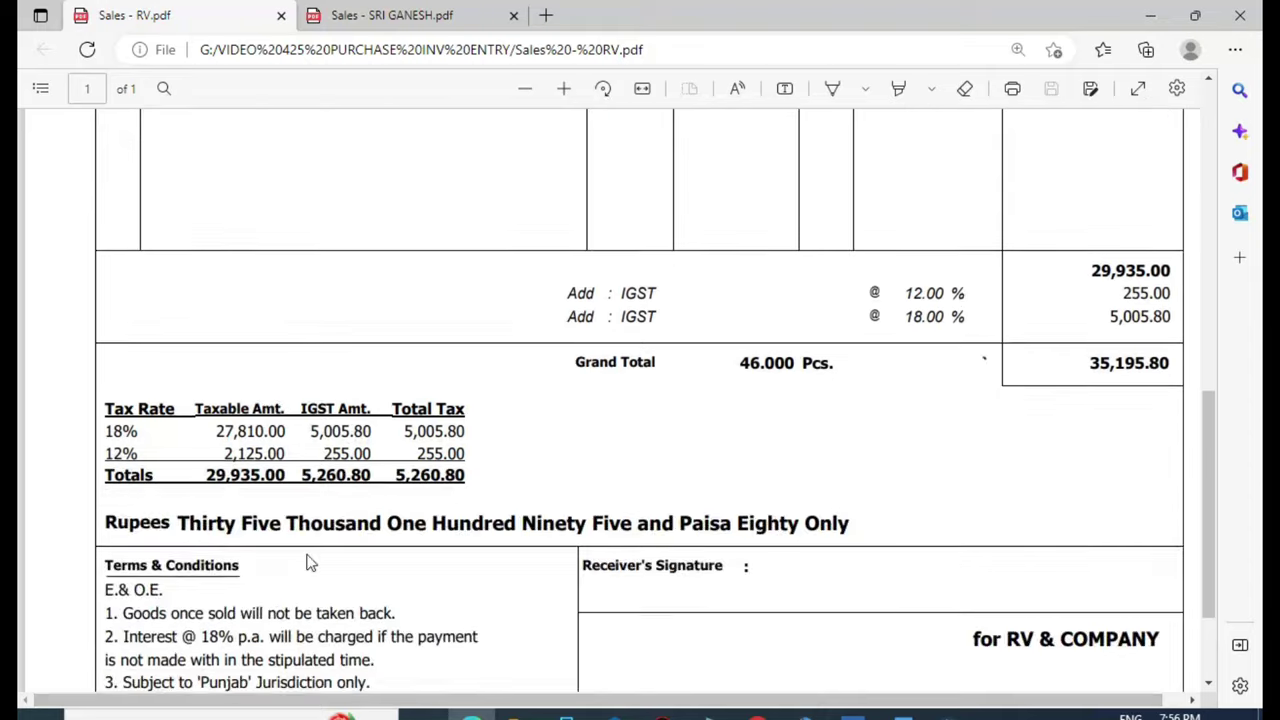
key("alt+Tab")
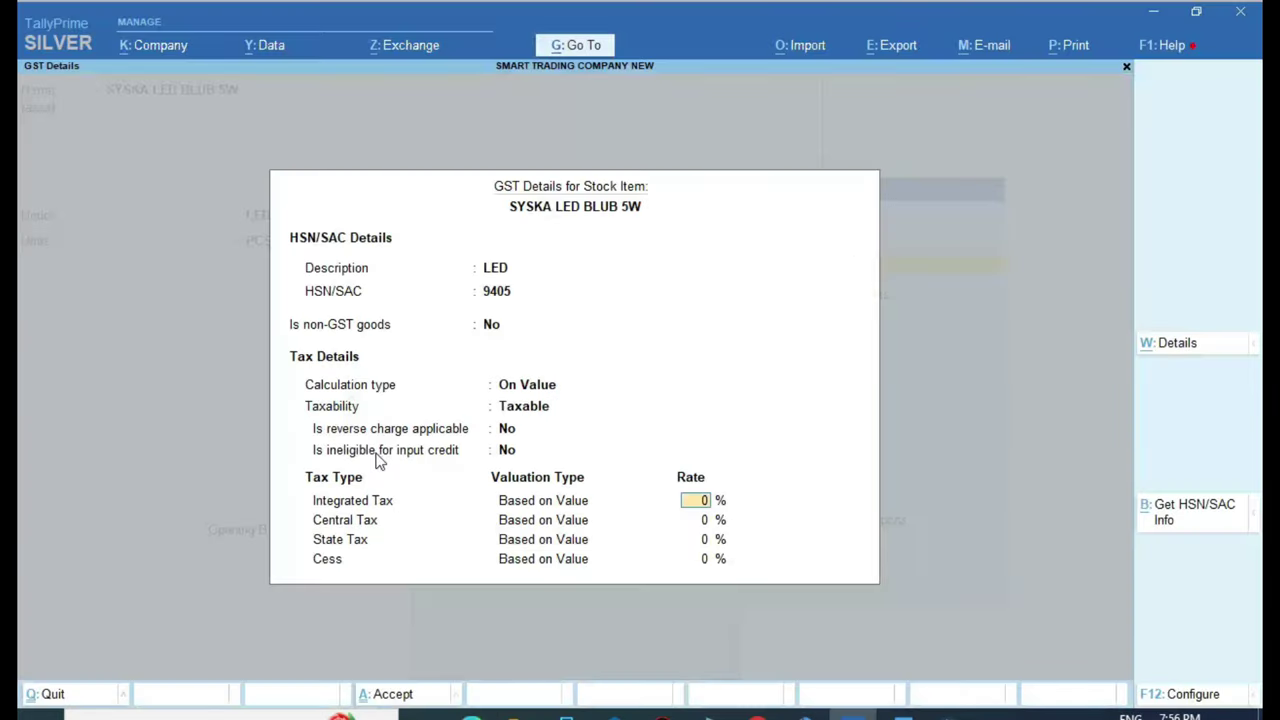
key("Return")
key("Return")
key("Return")
key("Return")
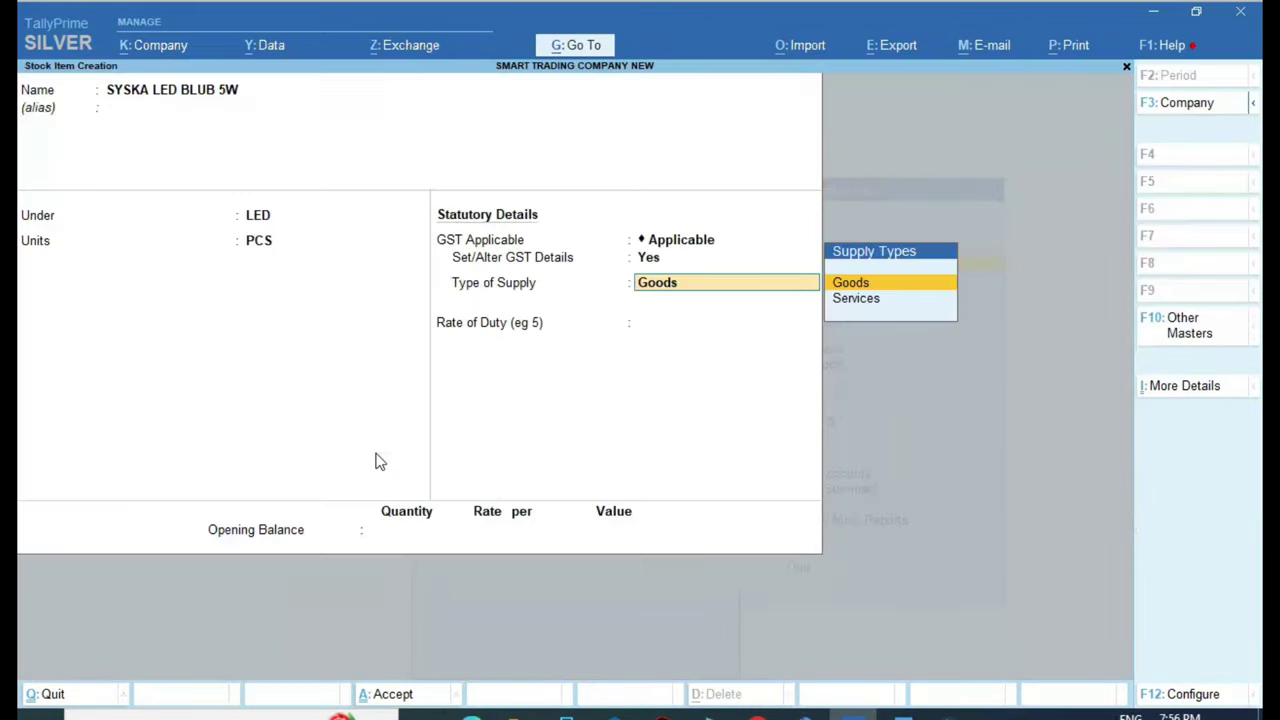
key("Return")
key("Return")
key("Return")
key("Return")
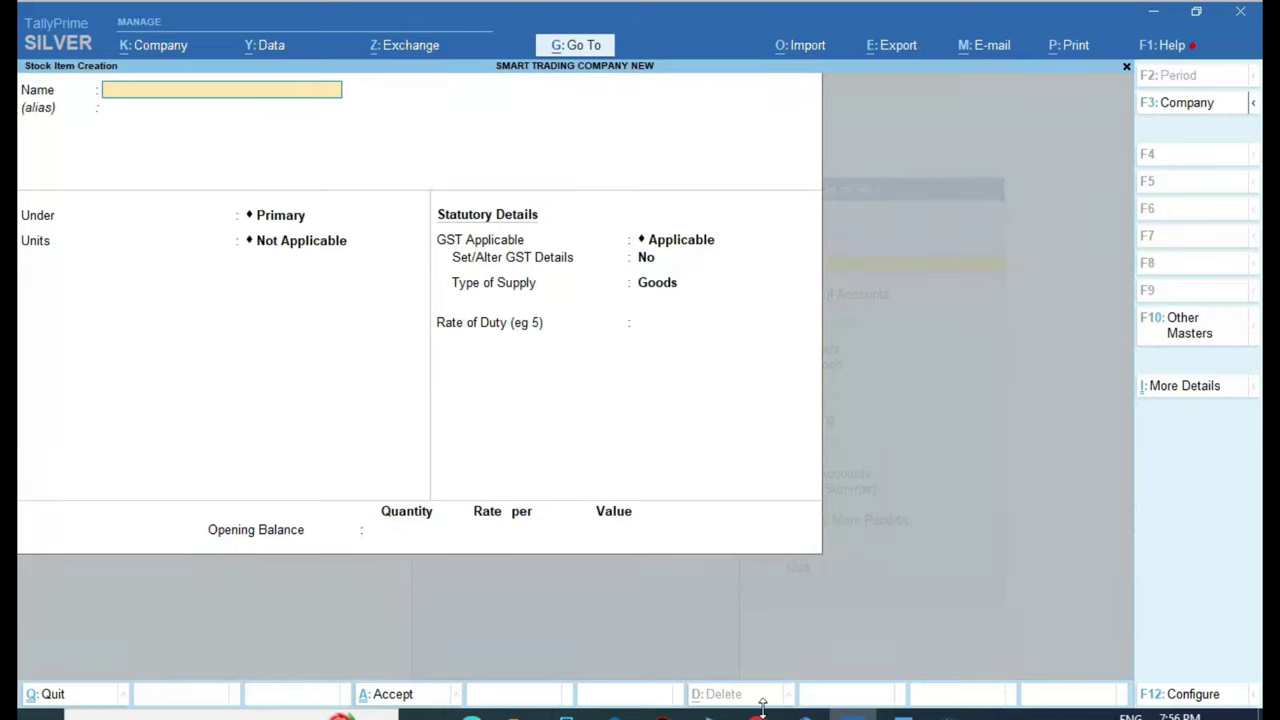
Highlight step 6, PURCHASE VOUCHER ENTRY, in the Word checklist, then close TallyPrime's stock item creation
key("alt+Tab")
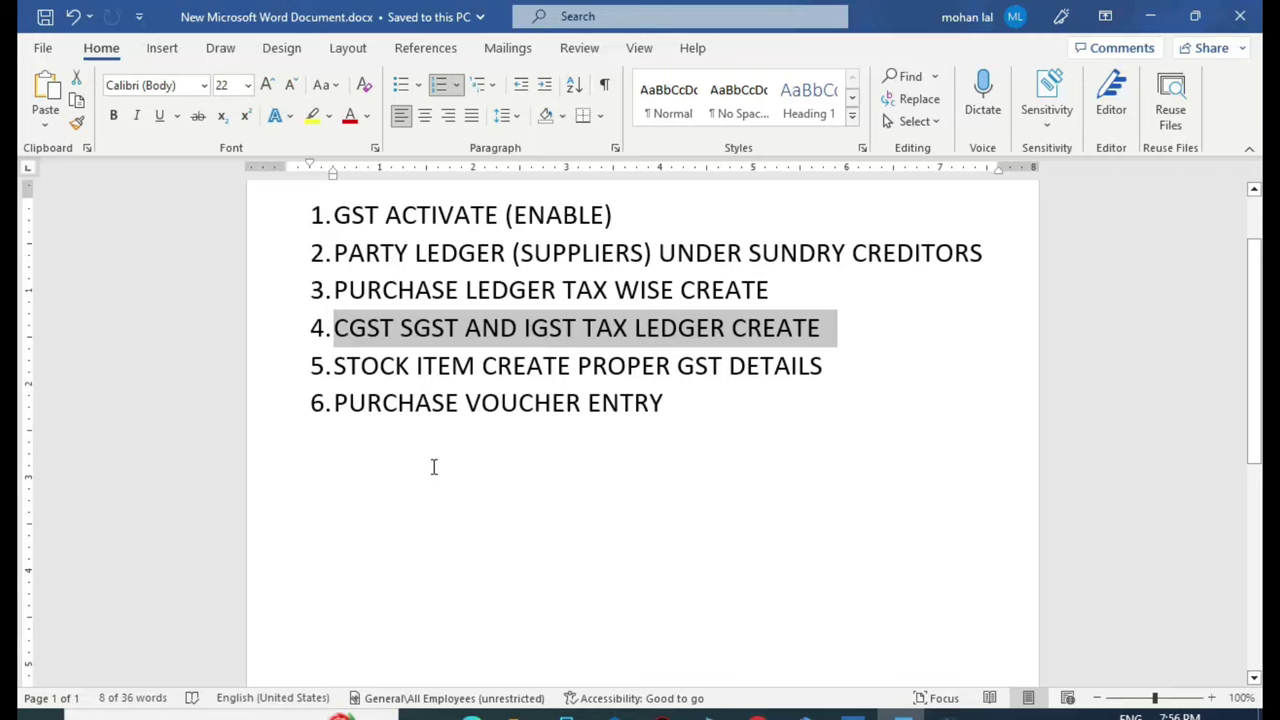
left_click(430, 468)
left_click_drag(429, 402, 680, 406)
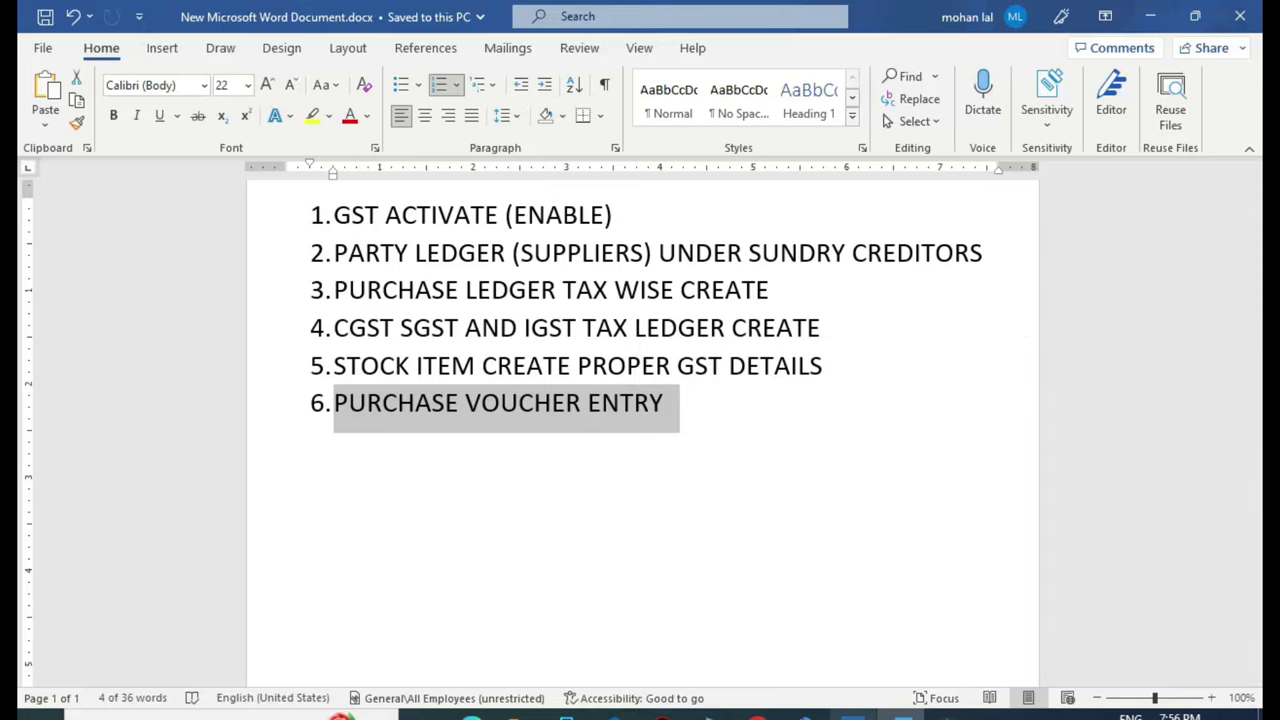
left_click(850, 712)
key("Escape")
key("Escape")
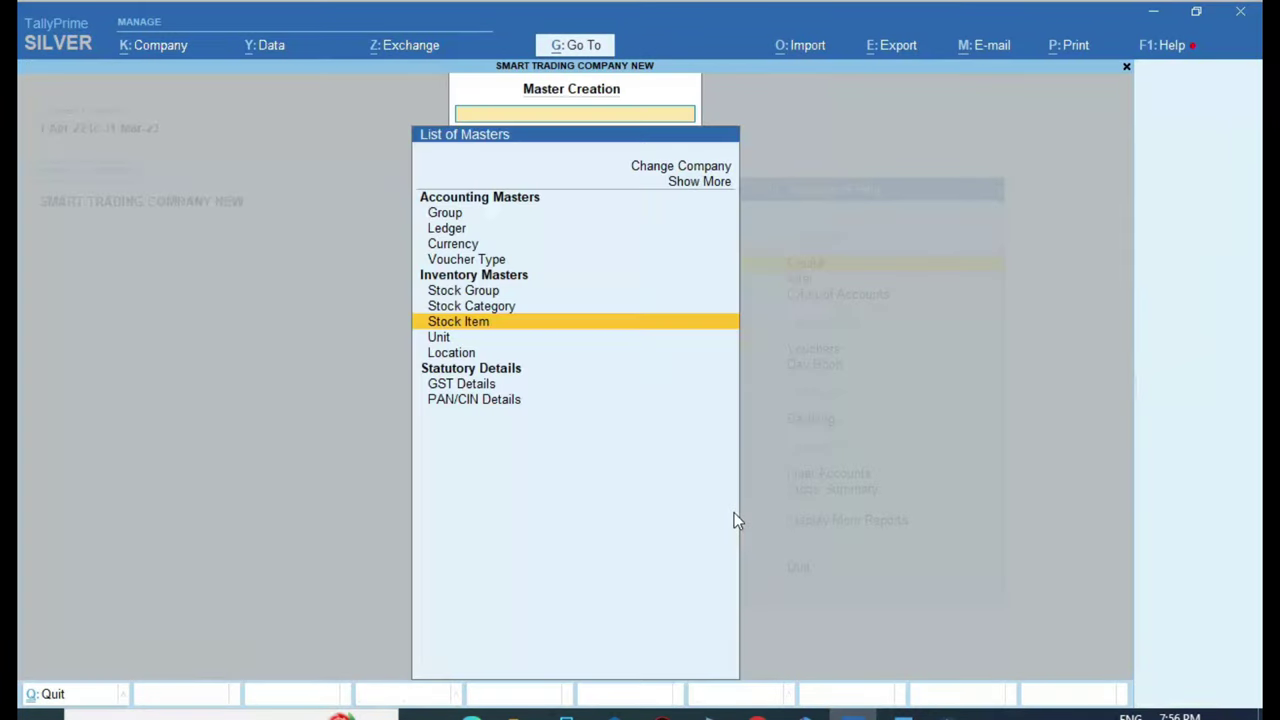
Go to voucher entry from the main menu and start a new Purchase voucher, No. 1
key("Down")
key("Down")
key("Down")
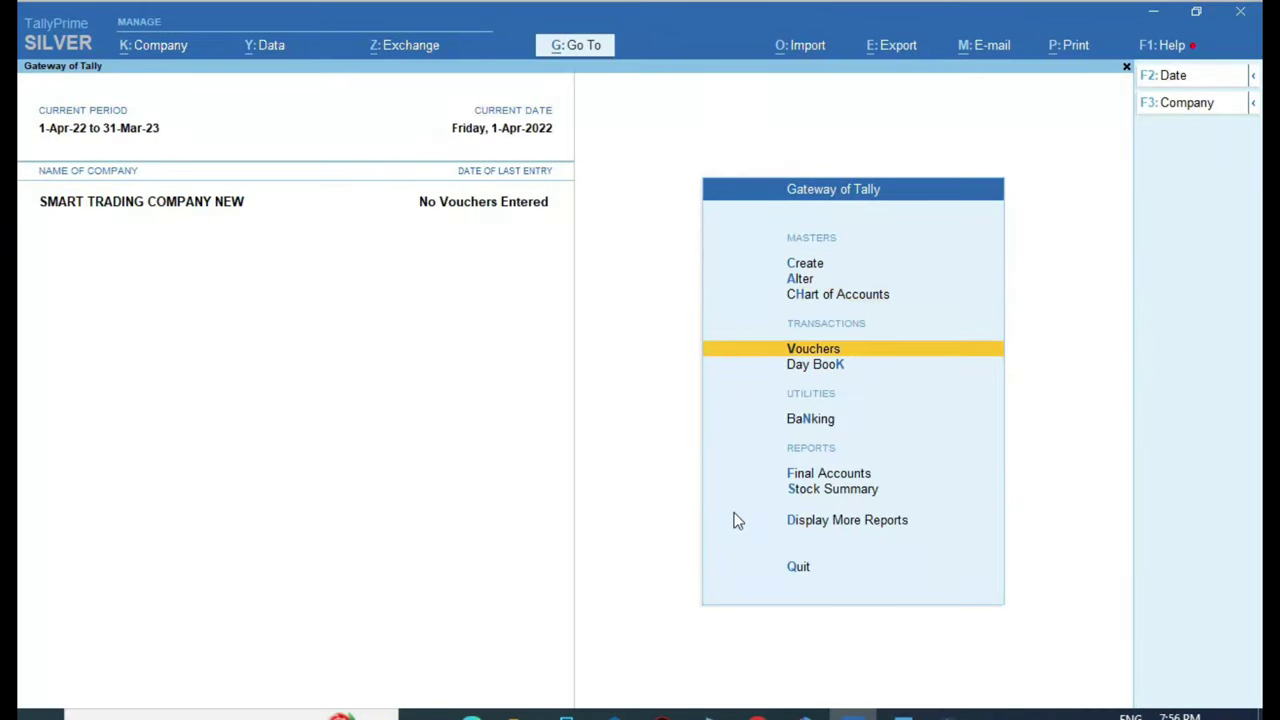
key("Return")
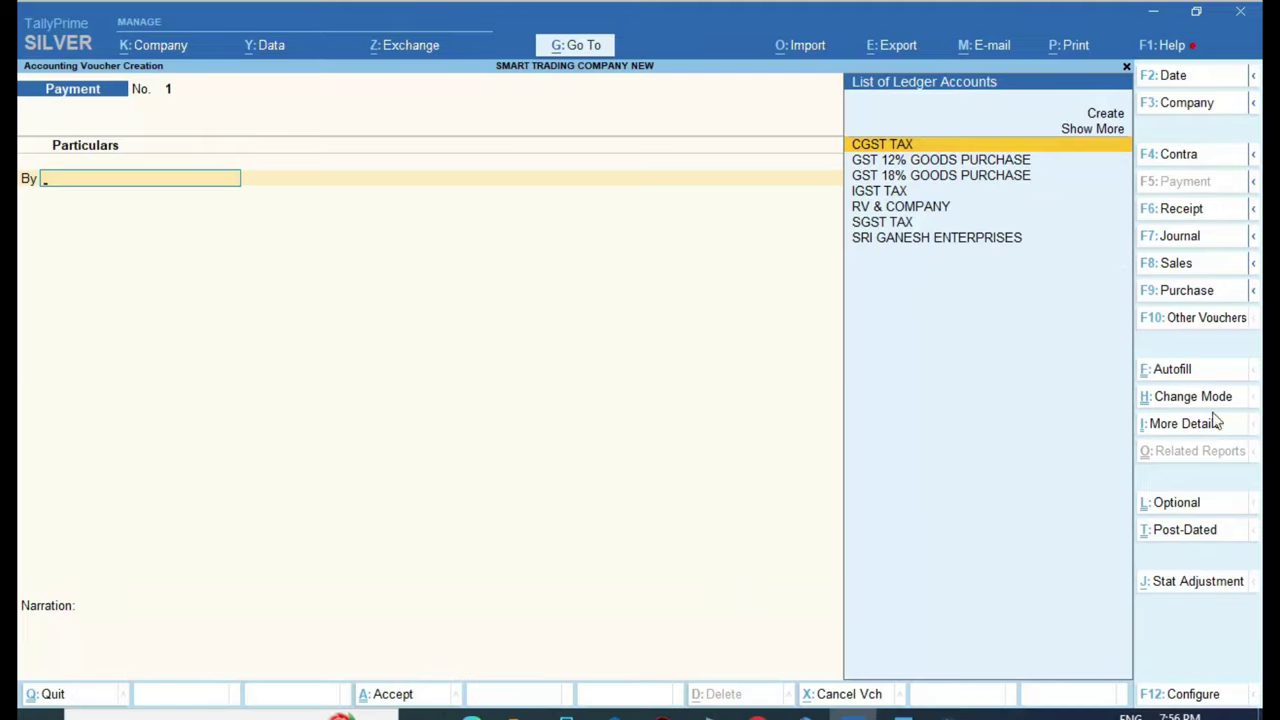
left_click(1198, 290)
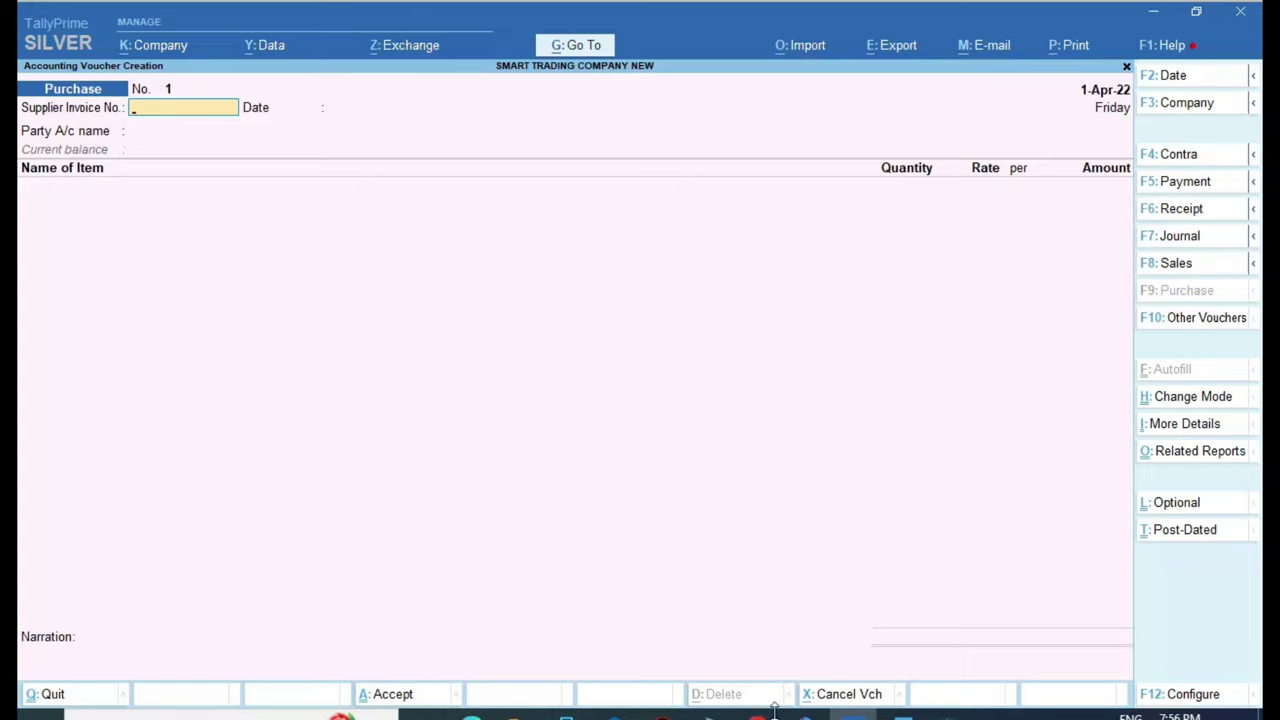
left_click(471, 716)
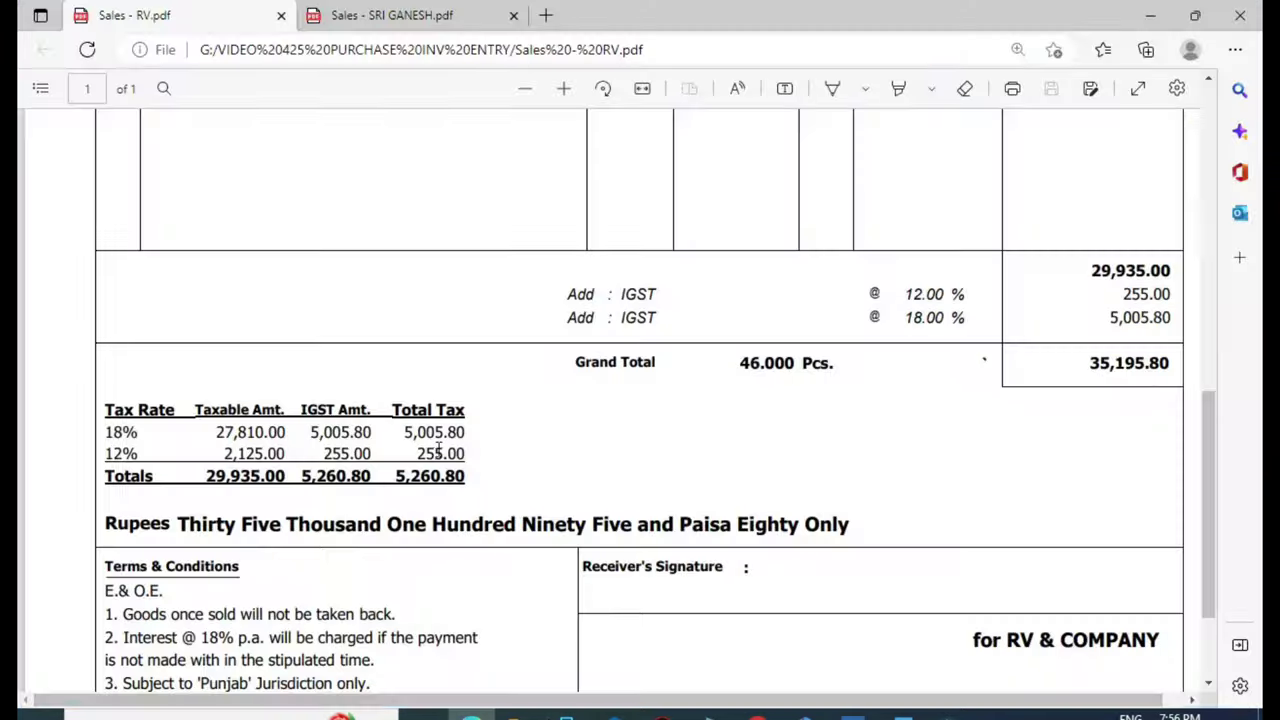
Show the SRI GANESH ENTERPRISES invoice header in Edge to read invoice number 3719
scroll(437, 449, "up", 5)
scroll(437, 449, "up", 2)
left_click(368, 17)
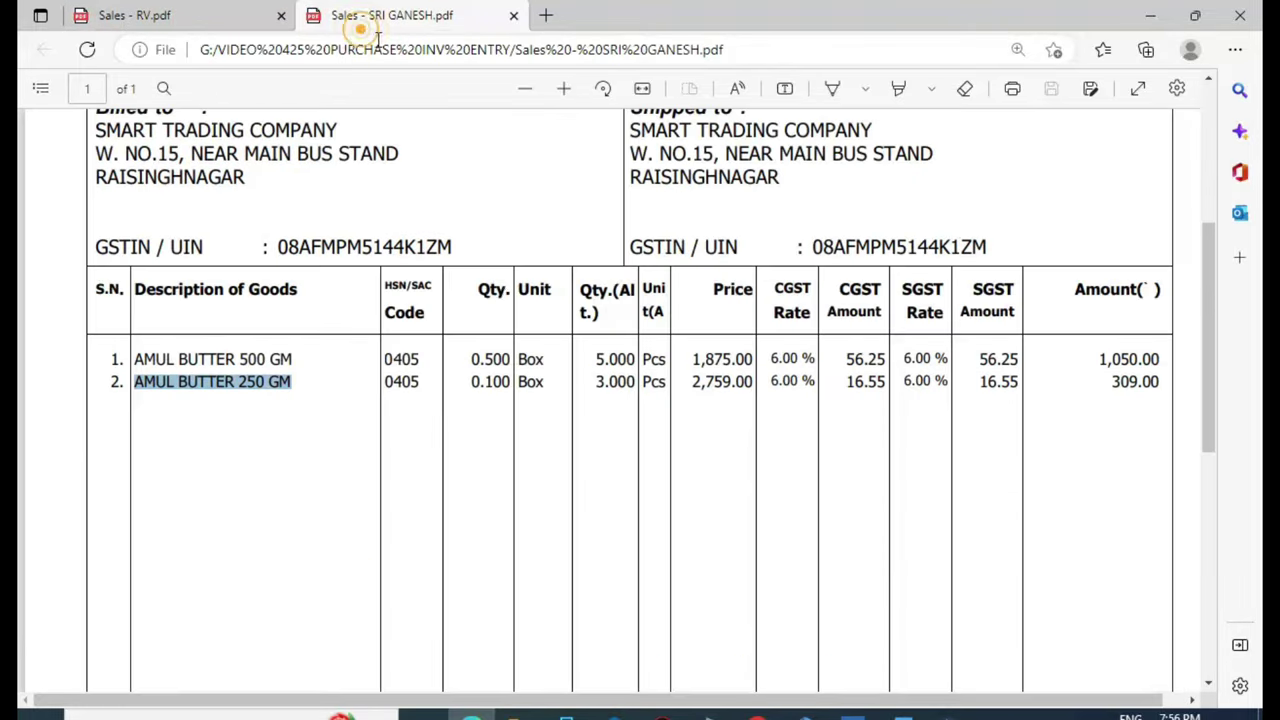
scroll(512, 331, "up", 3)
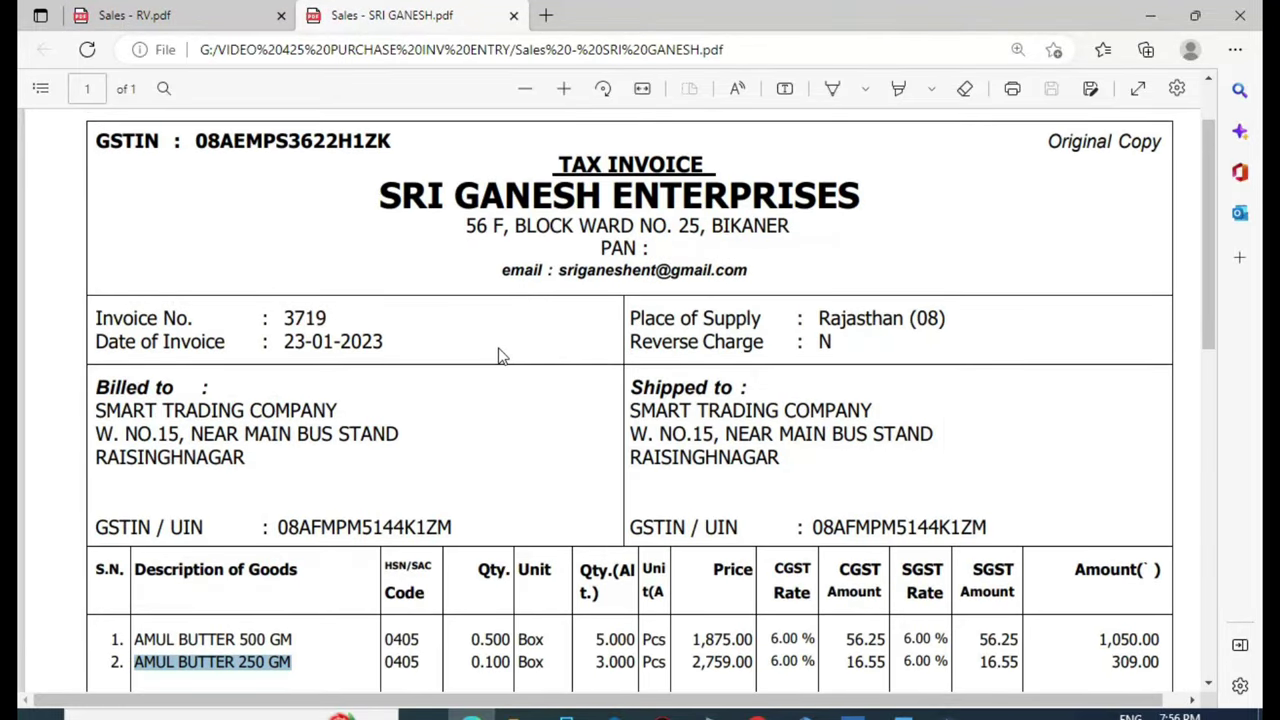
left_click(342, 328)
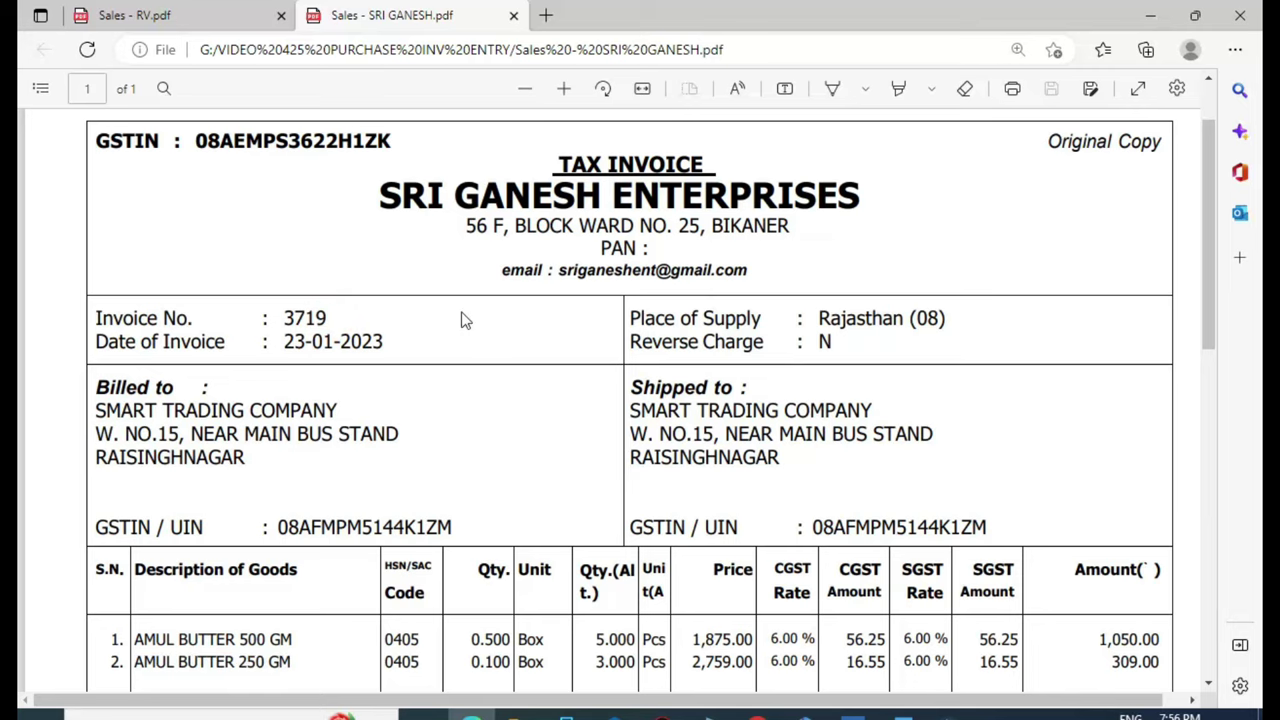
key("ctrl+Tab")
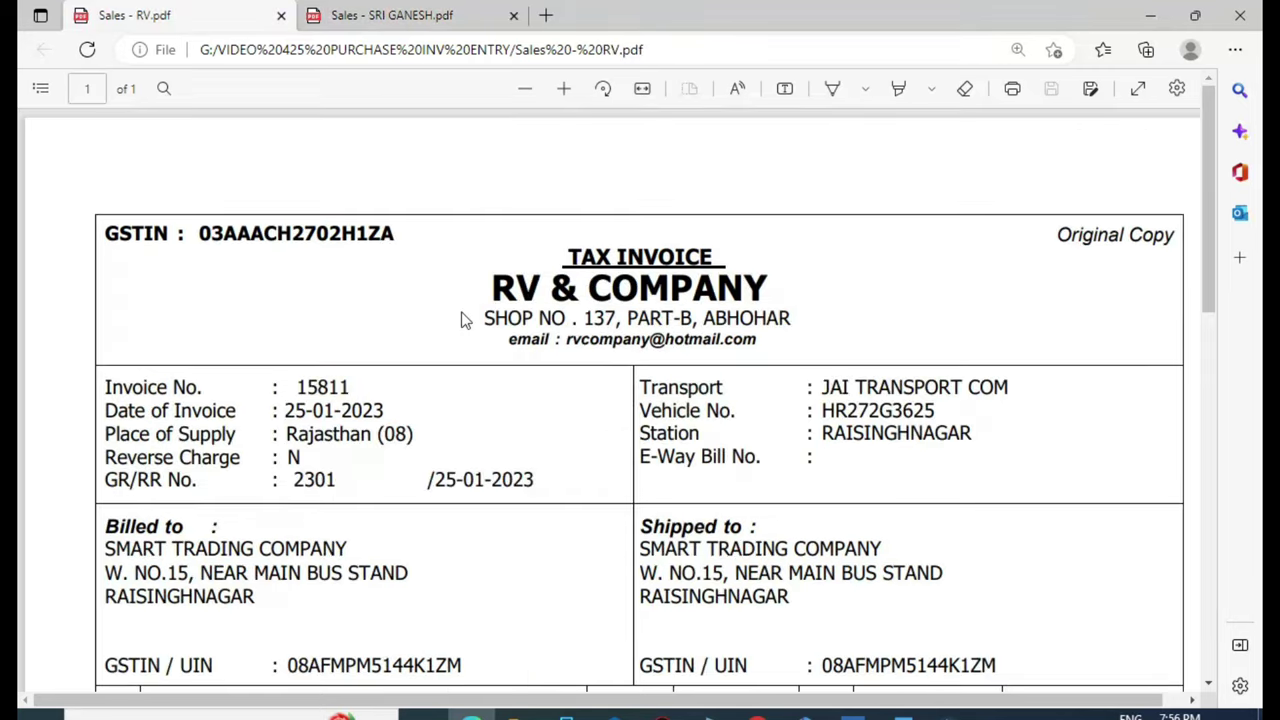
key("ctrl+Tab")
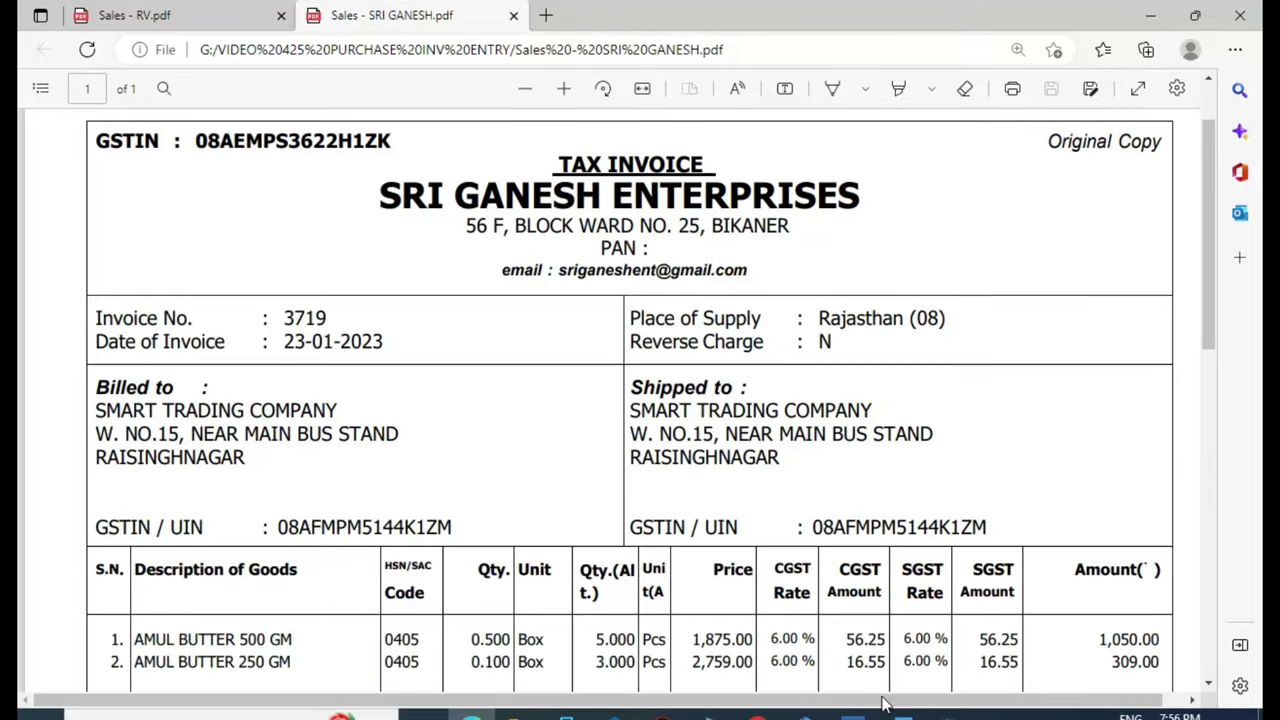
left_click(853, 716)
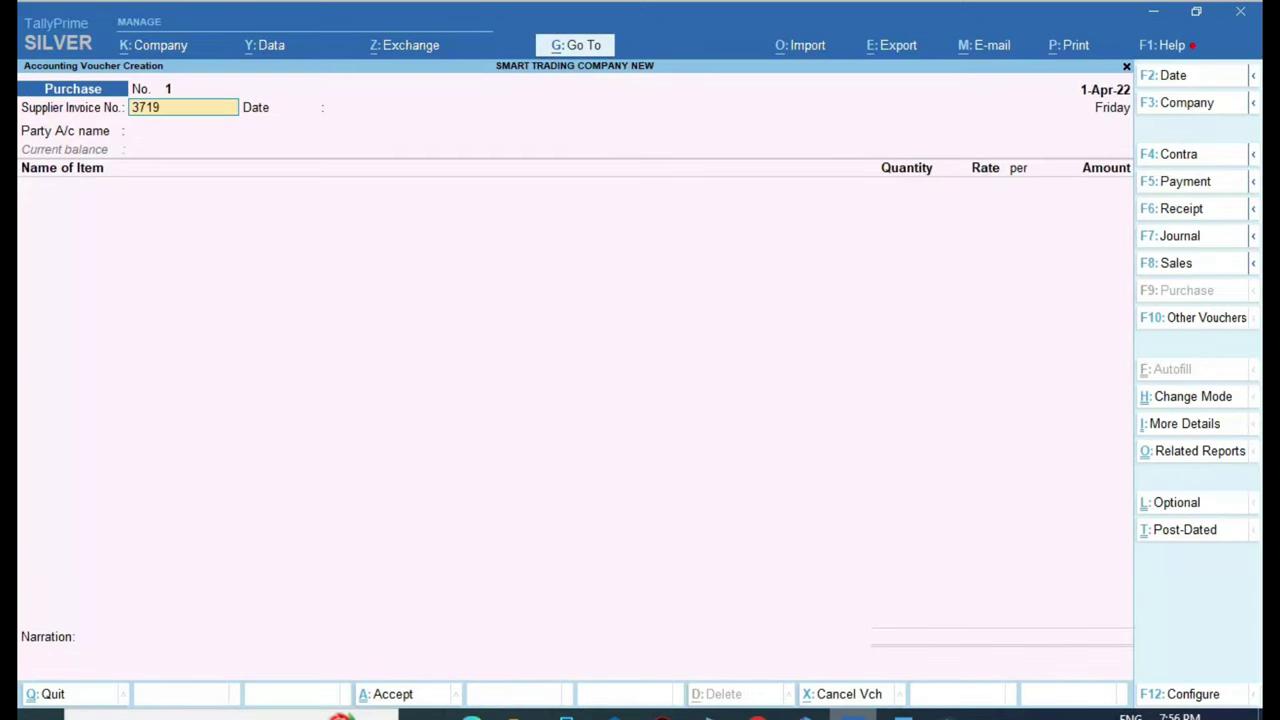
Confirm supplier invoice number 3719 and change the voucher date to 23-Jan-23
key("Return")
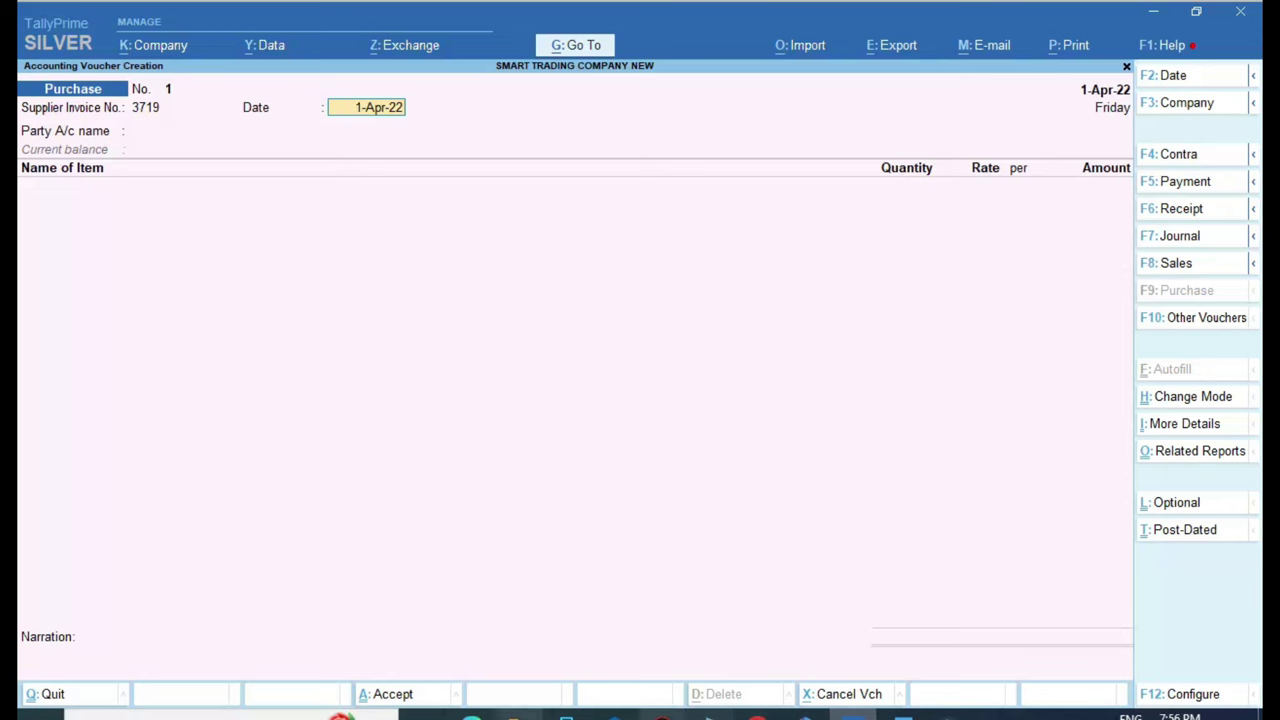
left_click(472, 714)
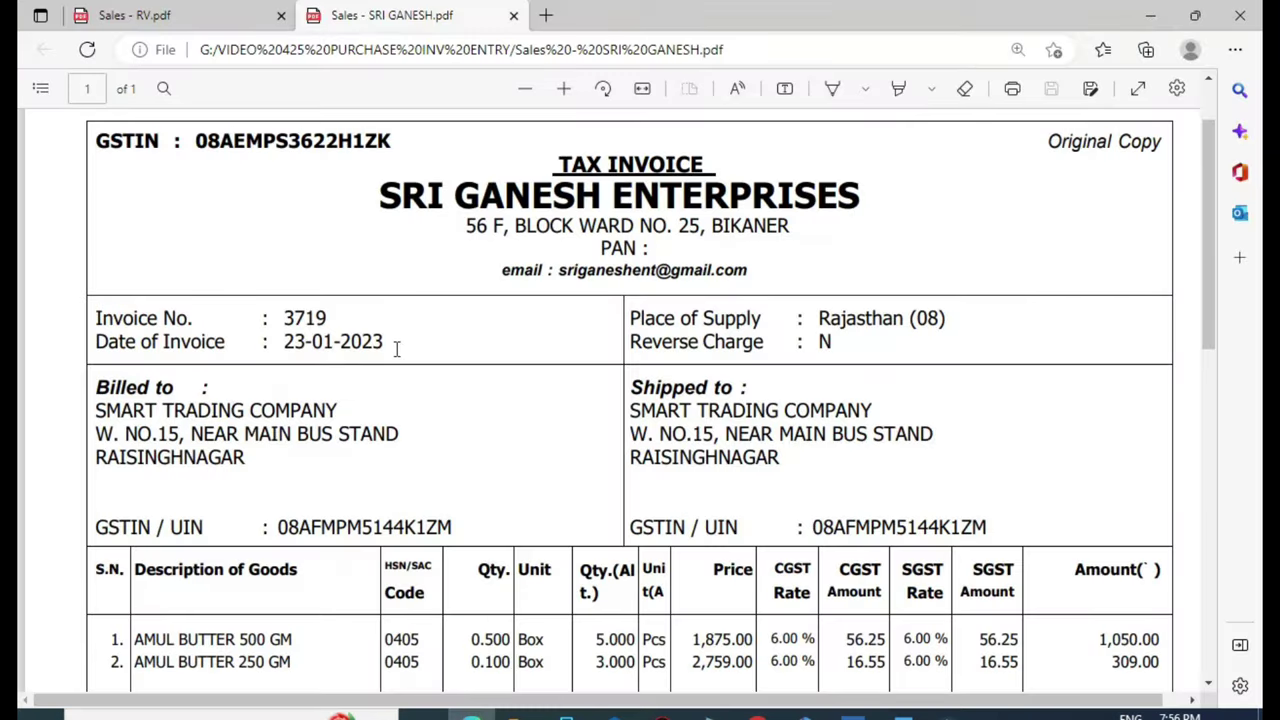
key("alt+Tab")
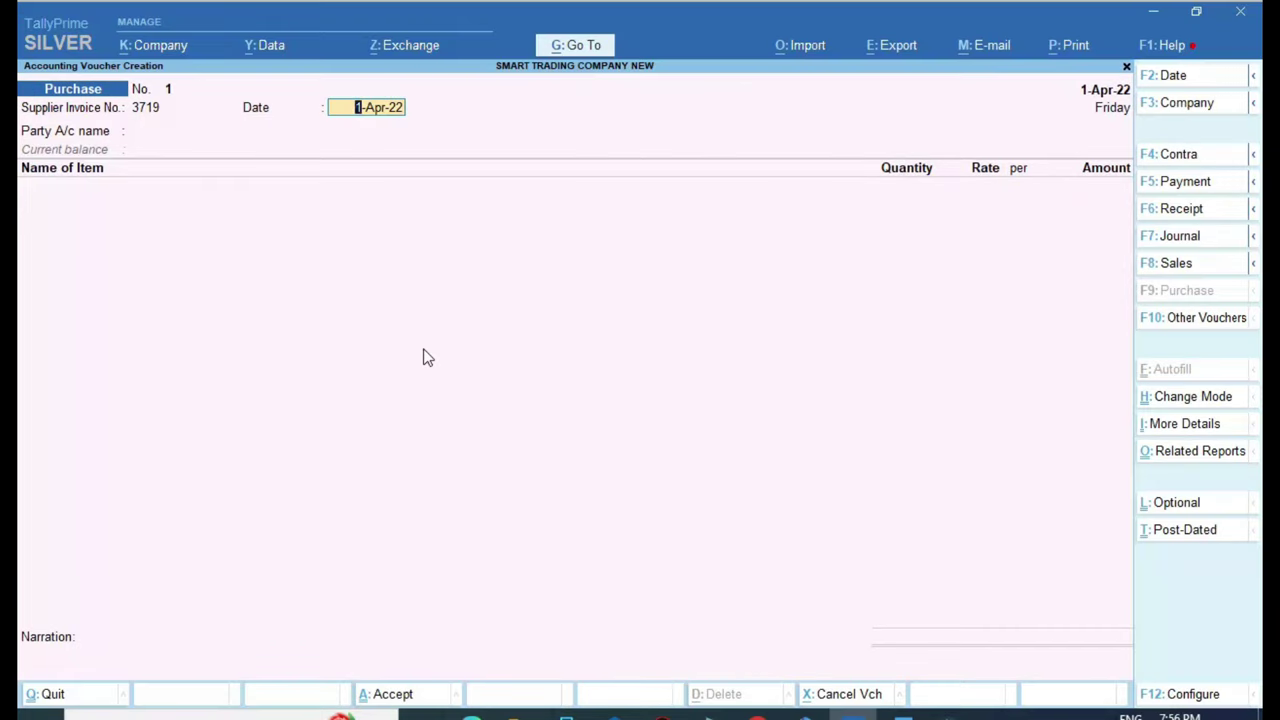
key("F2")
type("23.1.")
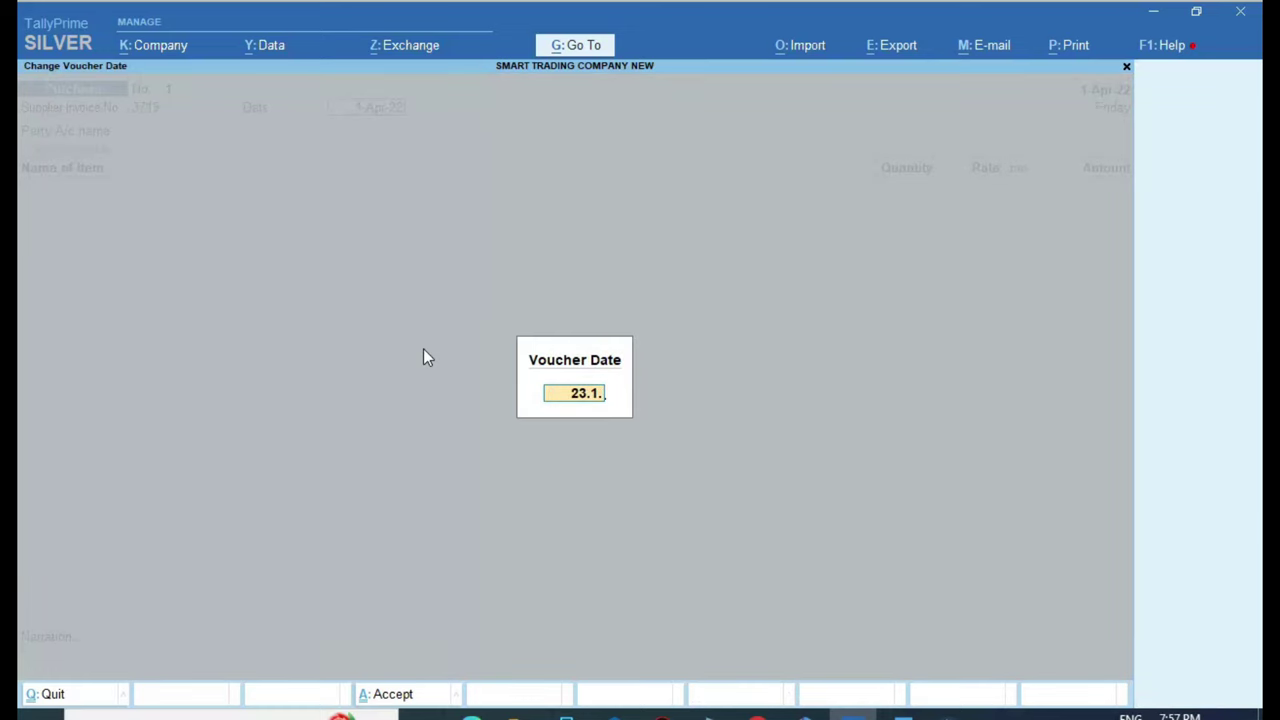
key("Return")
Enter 23.1.23 as the invoice date and choose SRI GANESH ENTERPRISES as party account
type("23")
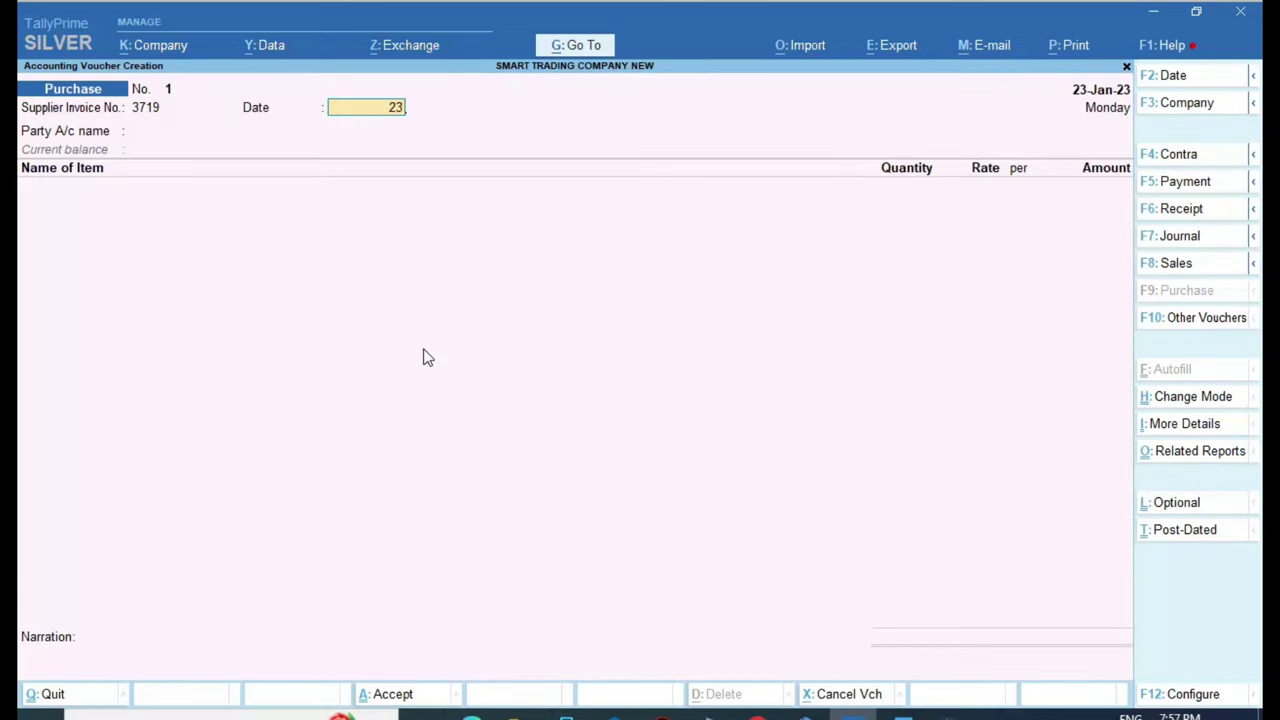
type(".1.23")
key("Return")
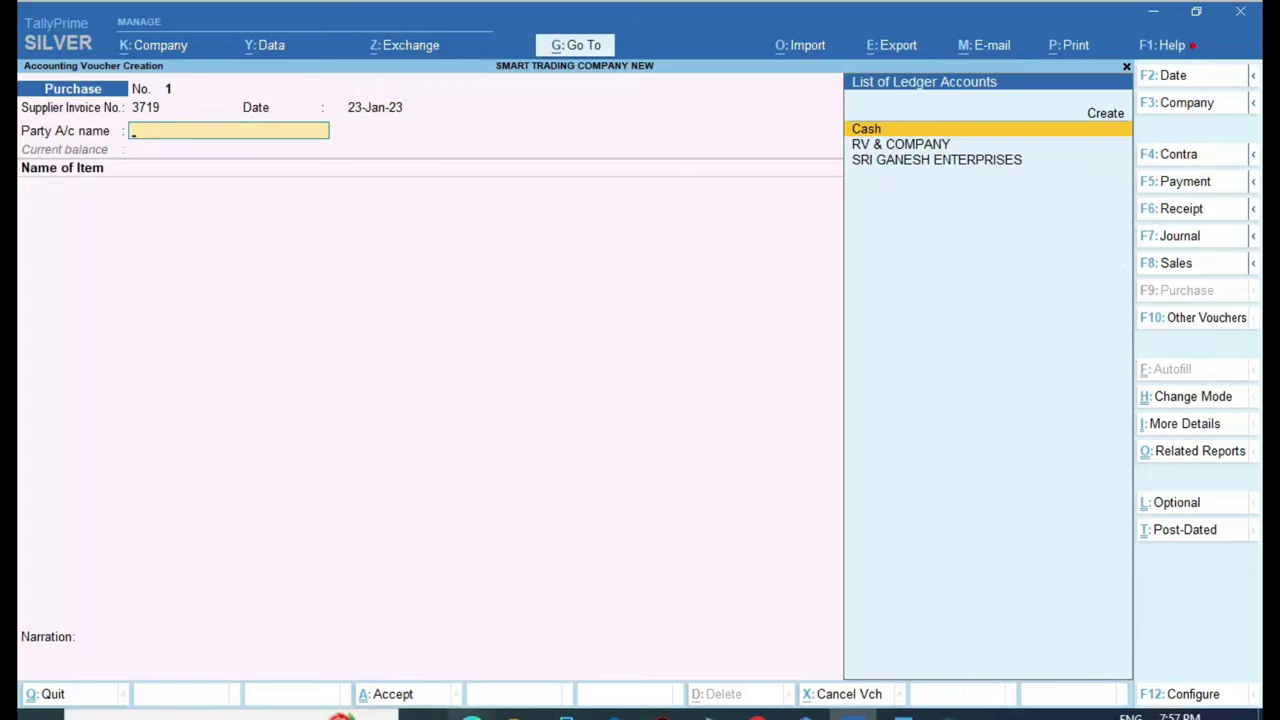
left_click(471, 712)
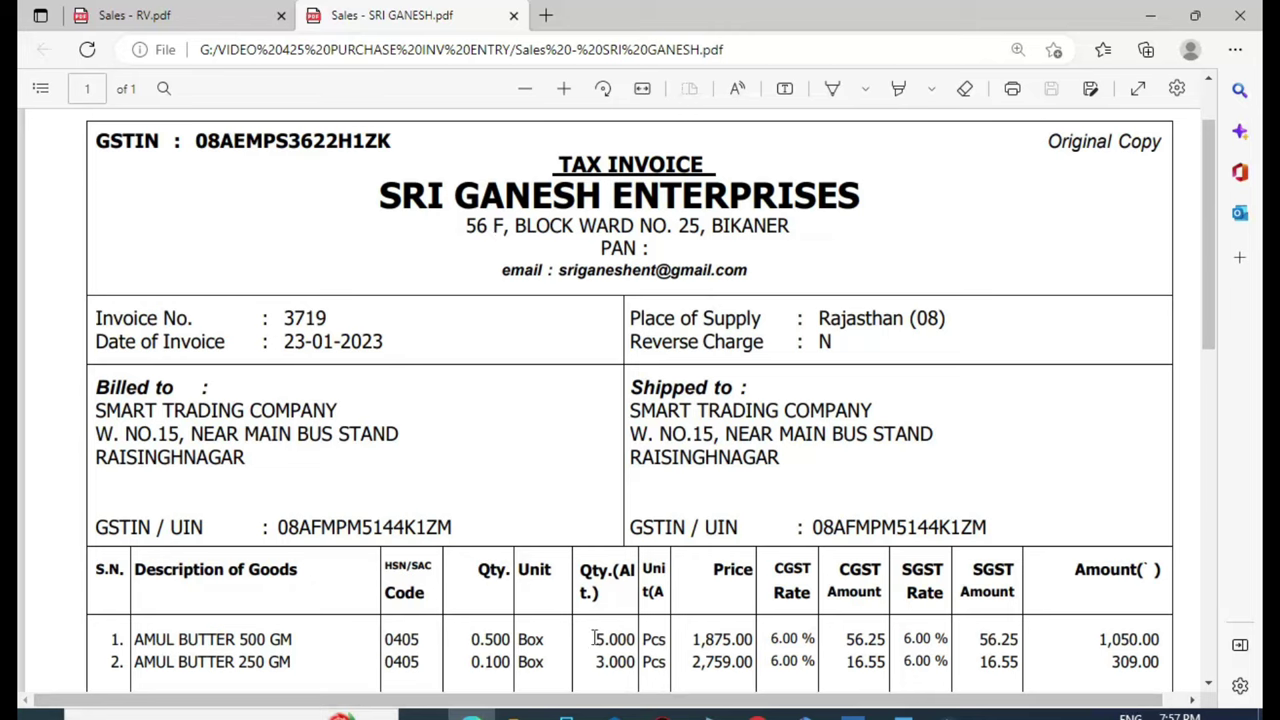
left_click(766, 712)
key("Down")
key("Down")
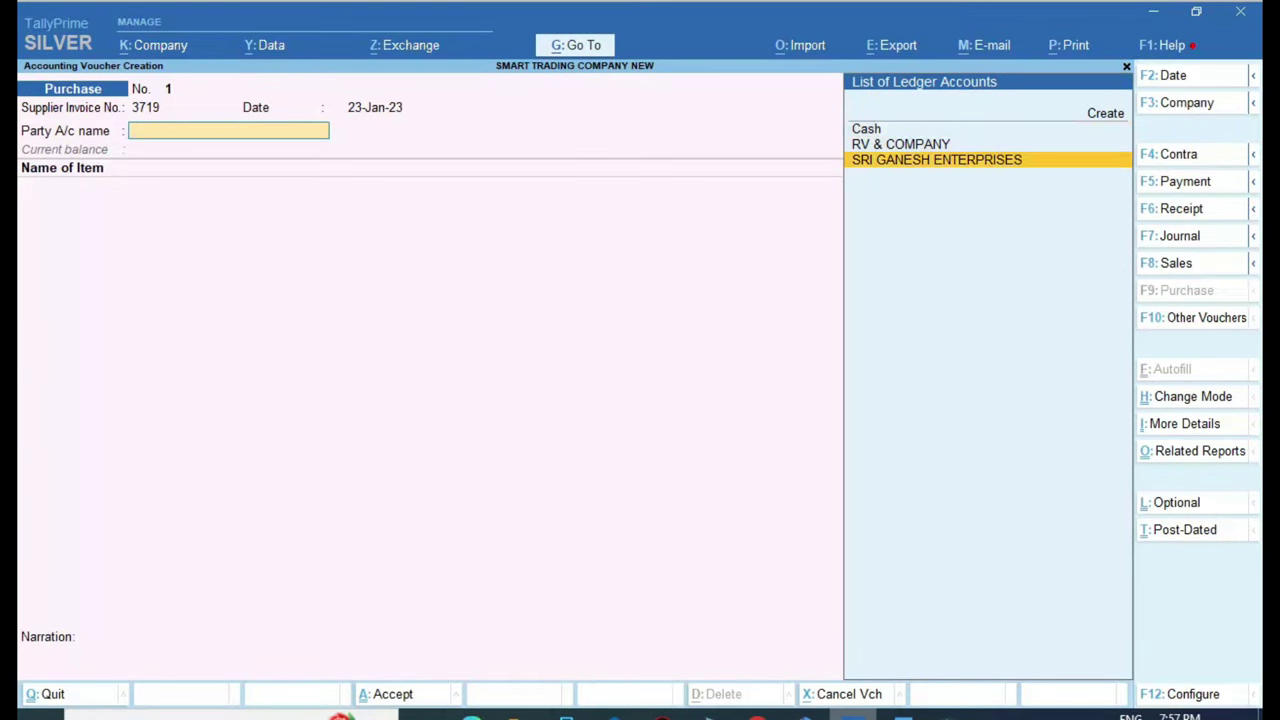
key("Return")
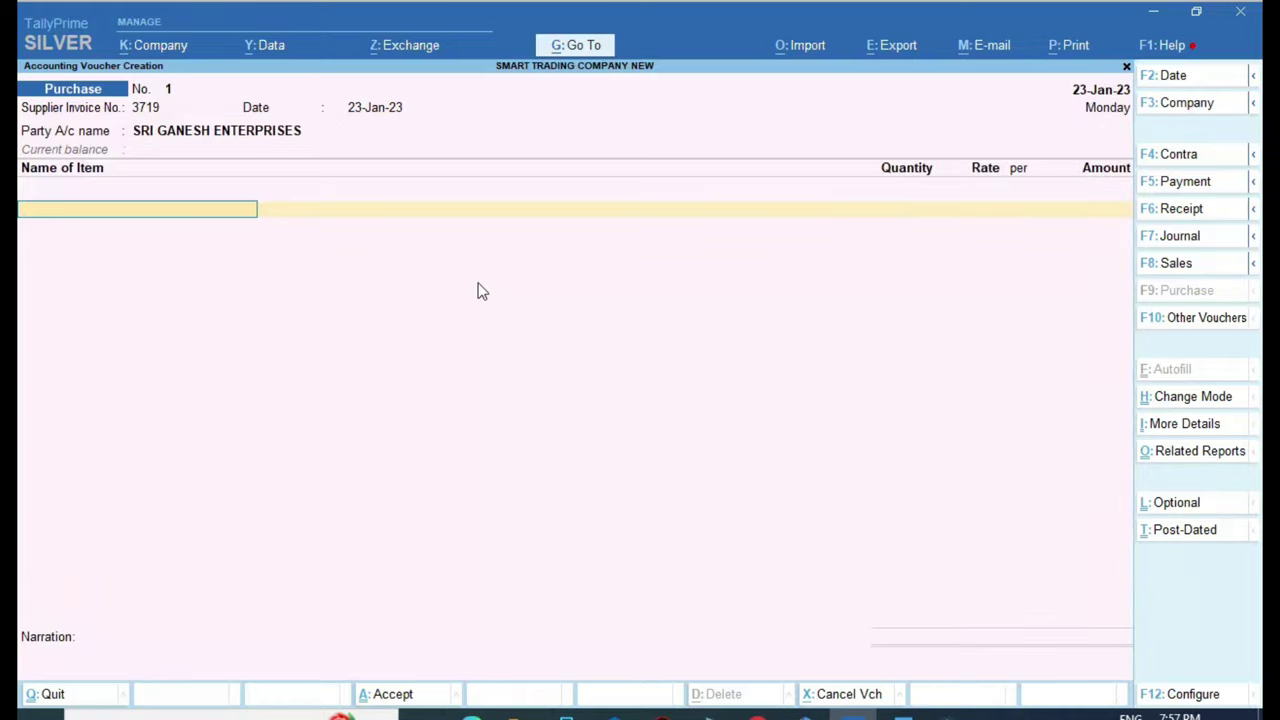
Enable a common ledger for item allocation, using GST 12% GOODS PURCHASE as purchase ledger
key("F12")
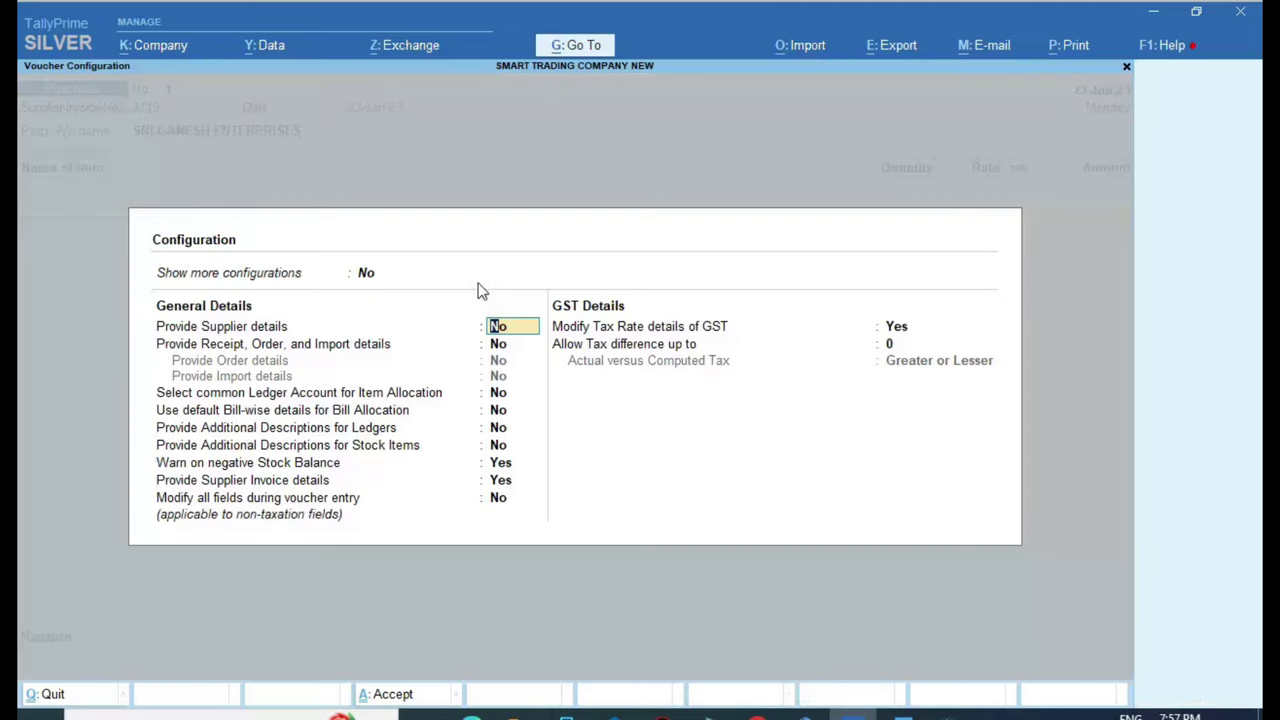
key("Down")
key("Down")
key("Down")
key("Up")
type("y")
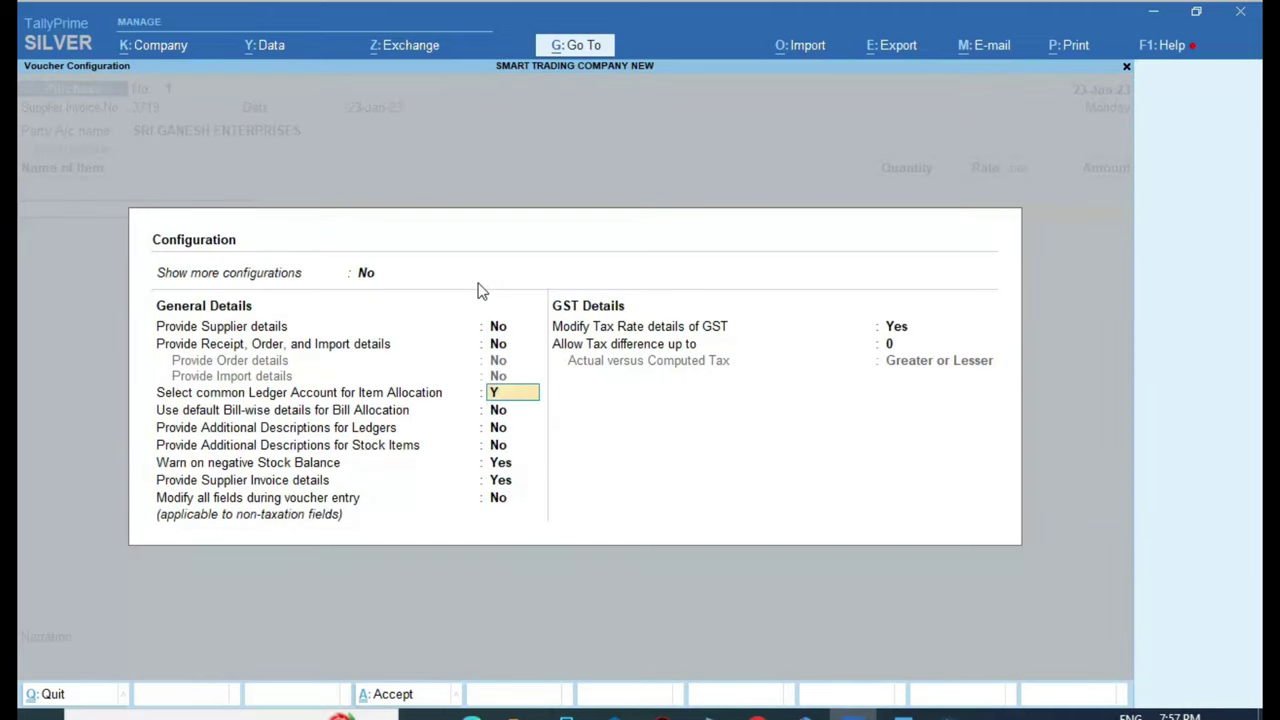
key("Return")
key("ctrl+a")
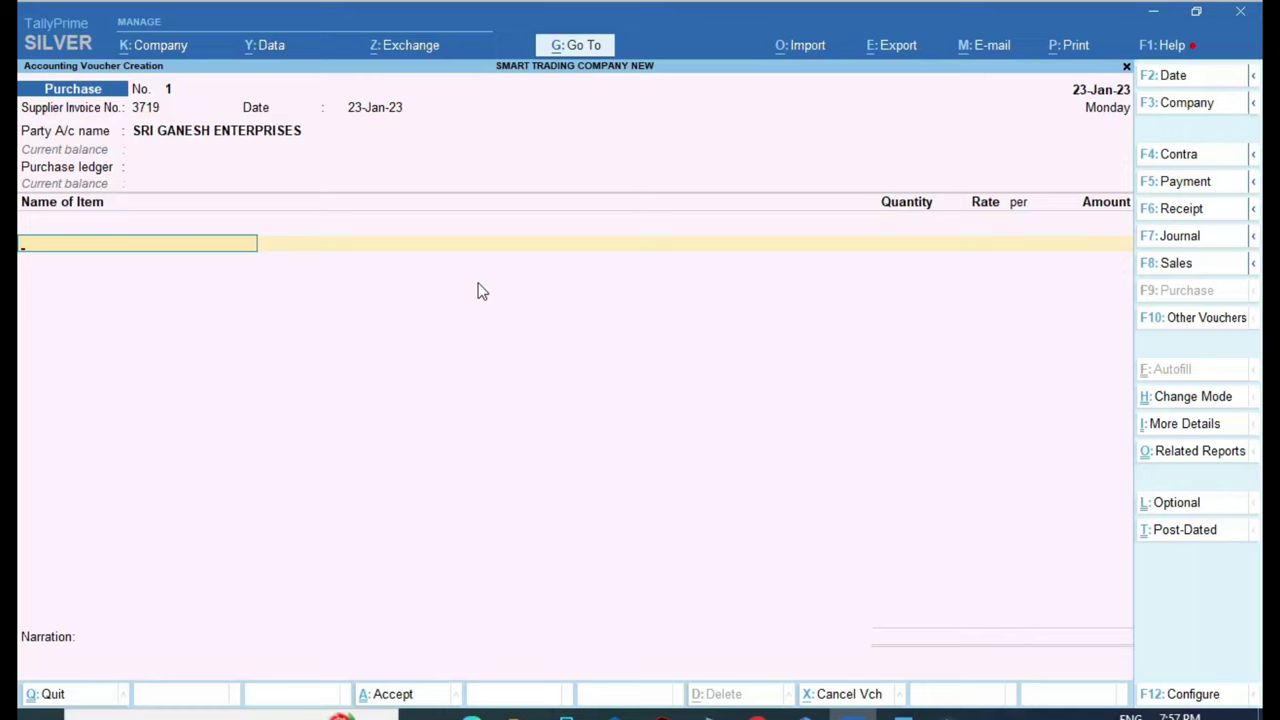
key("BackSpace")
key("BackSpace")
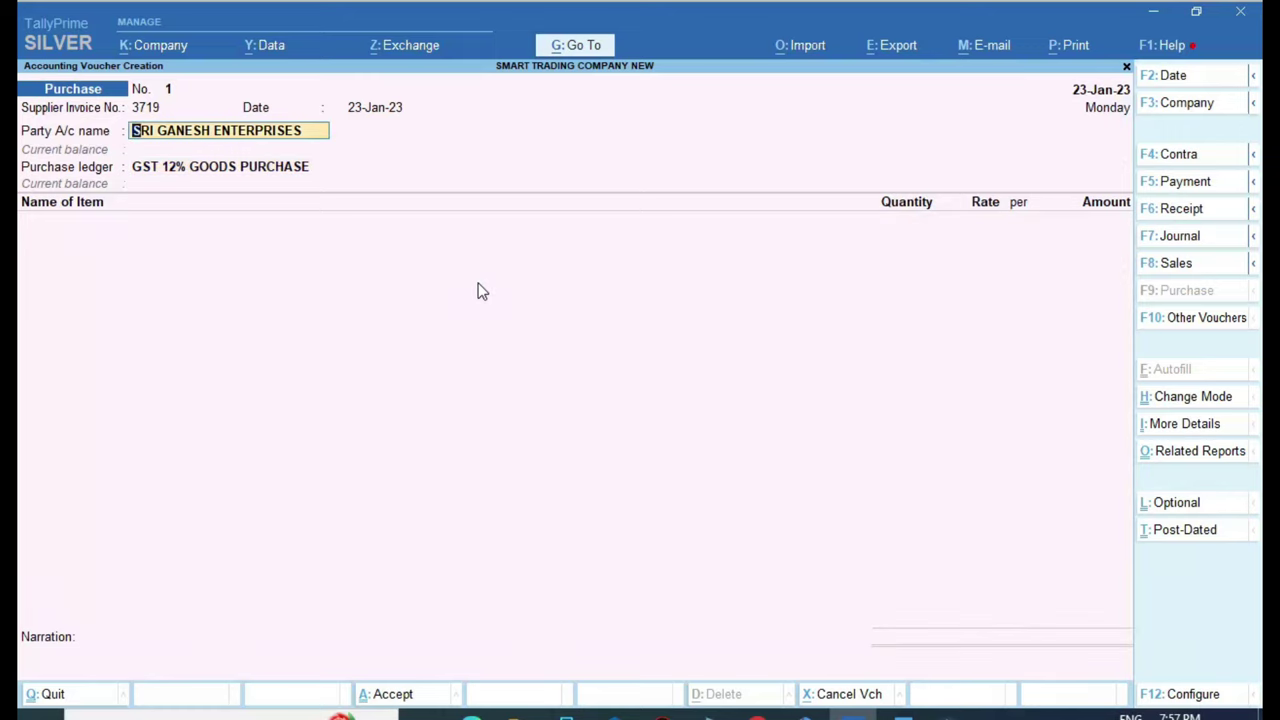
key("Return")
key("ctrl")
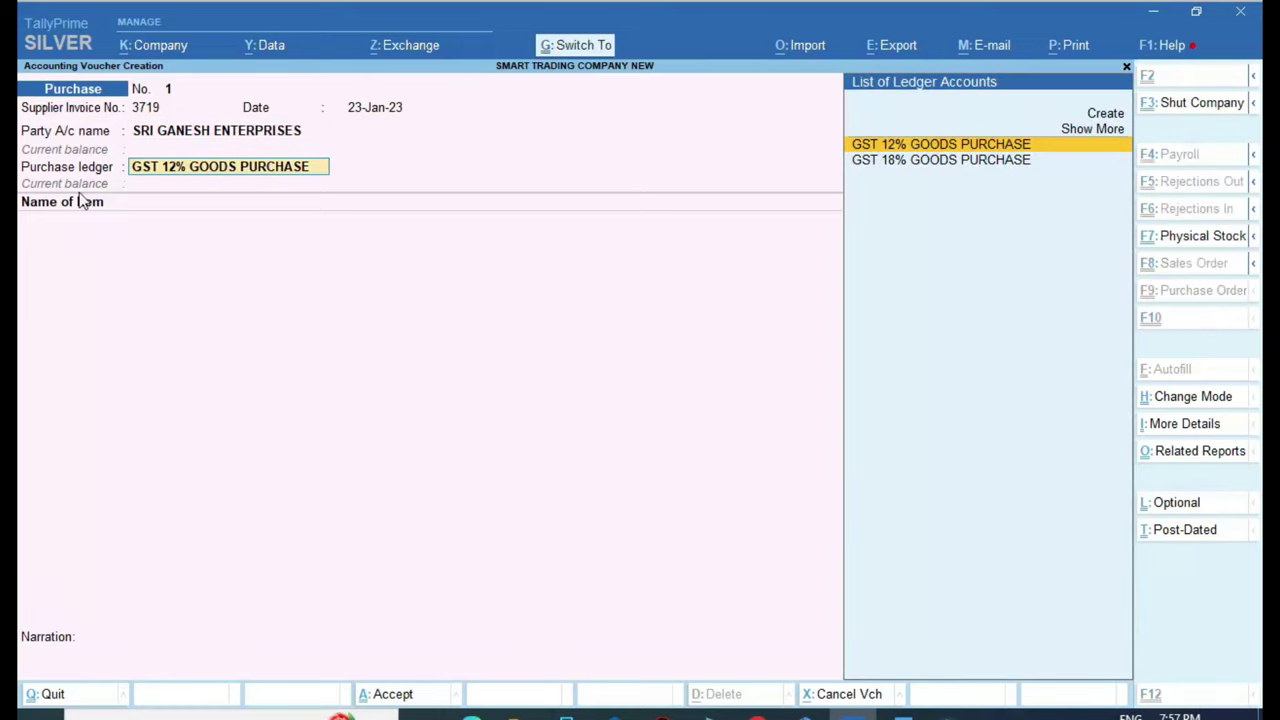
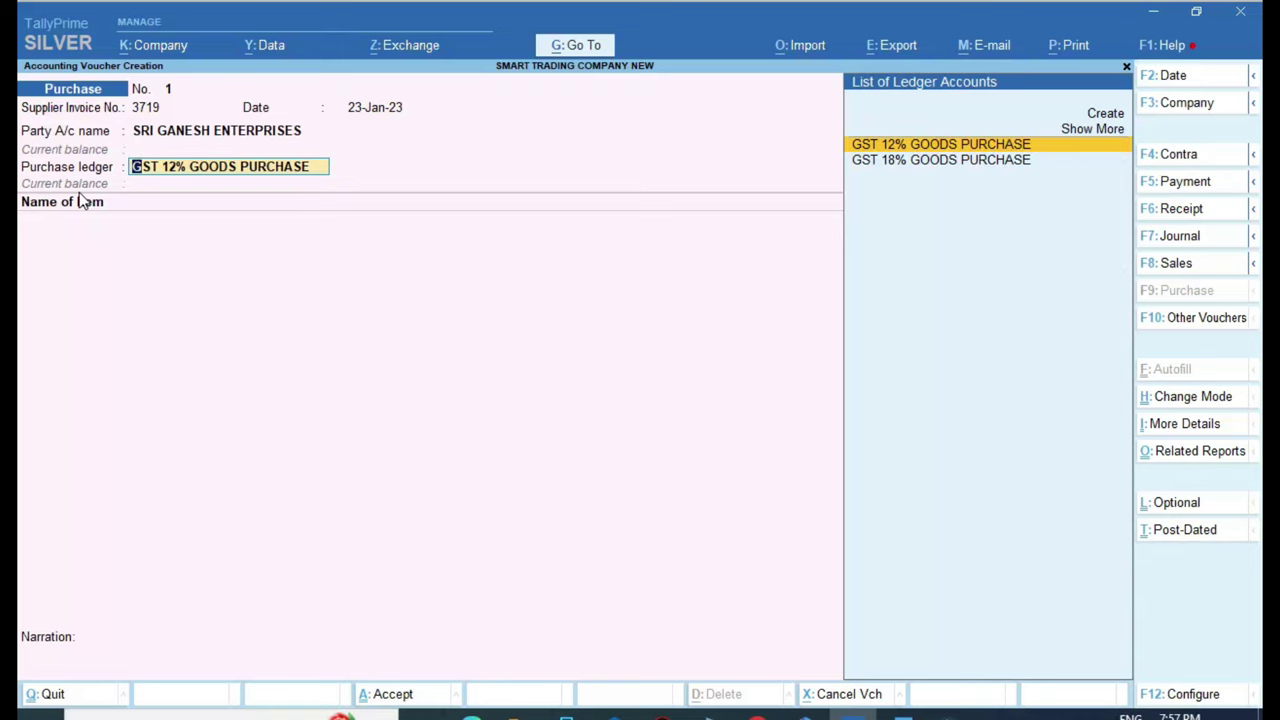
Set 'Select common Ledger Account for Item Allocation' to No in the voucher configuration
key("F12")
key("Return")
key("Return")
key("Return")
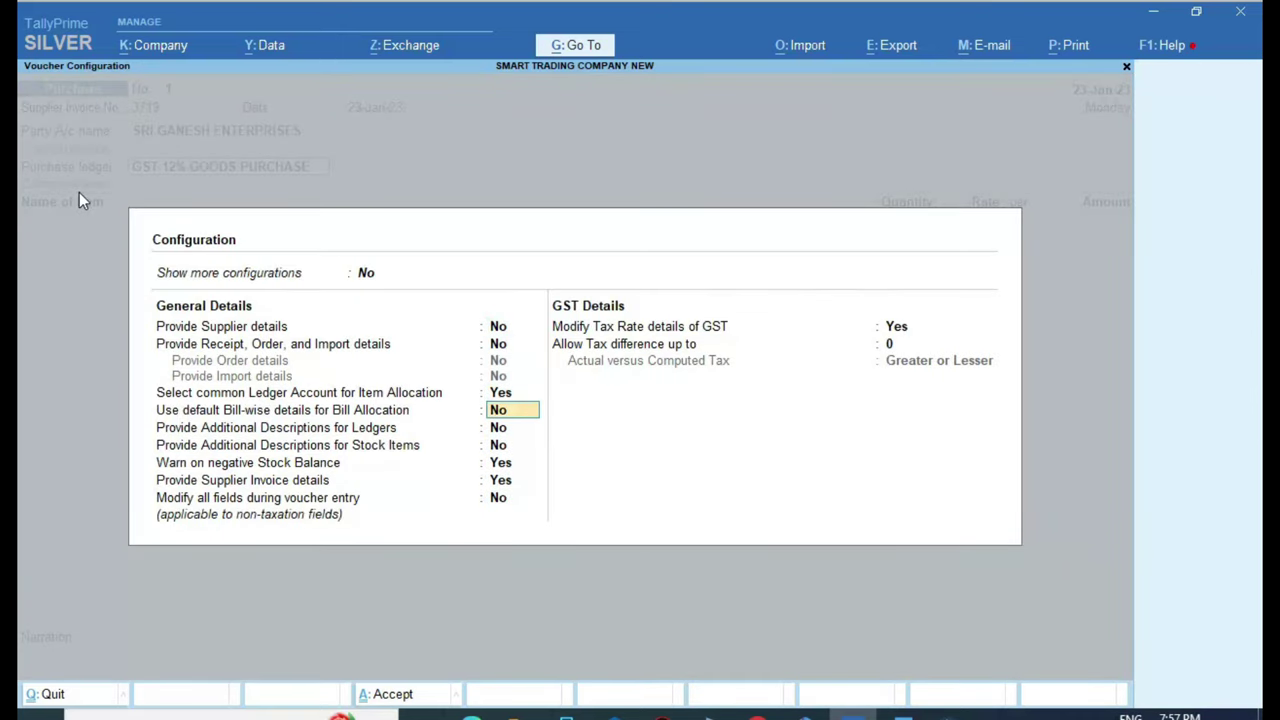
key("Up")
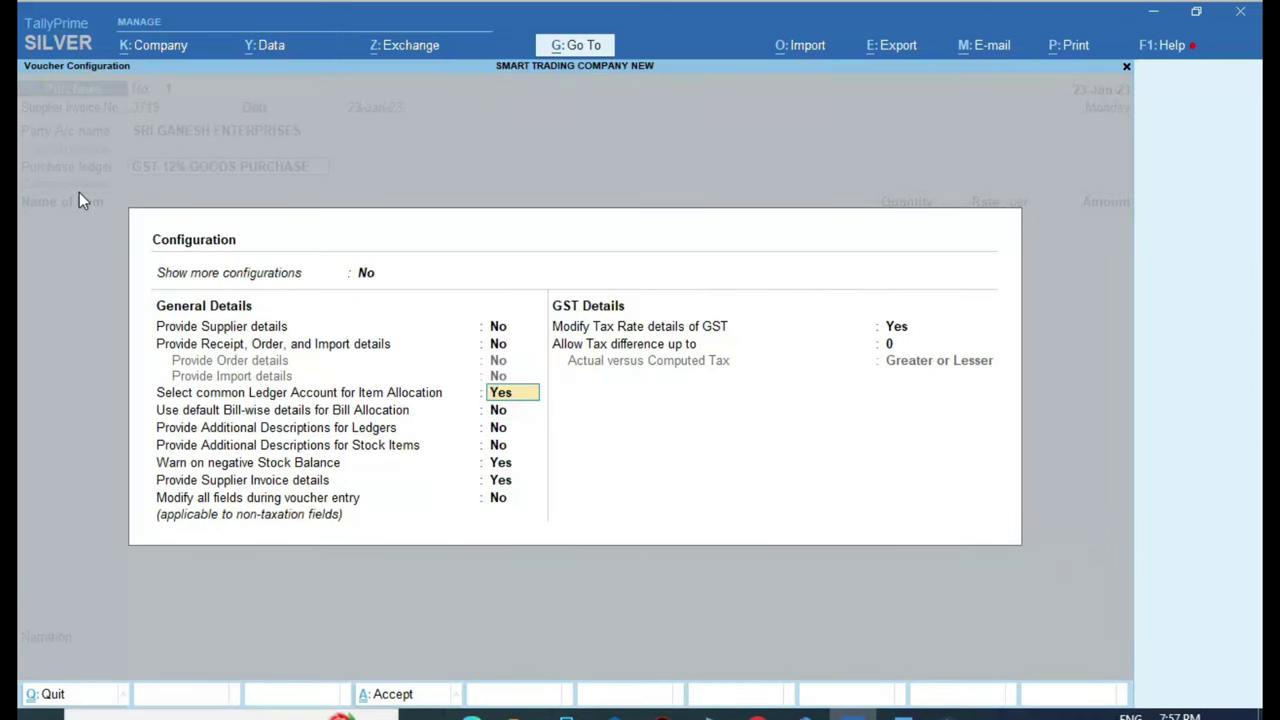
type("N")
key("Return")
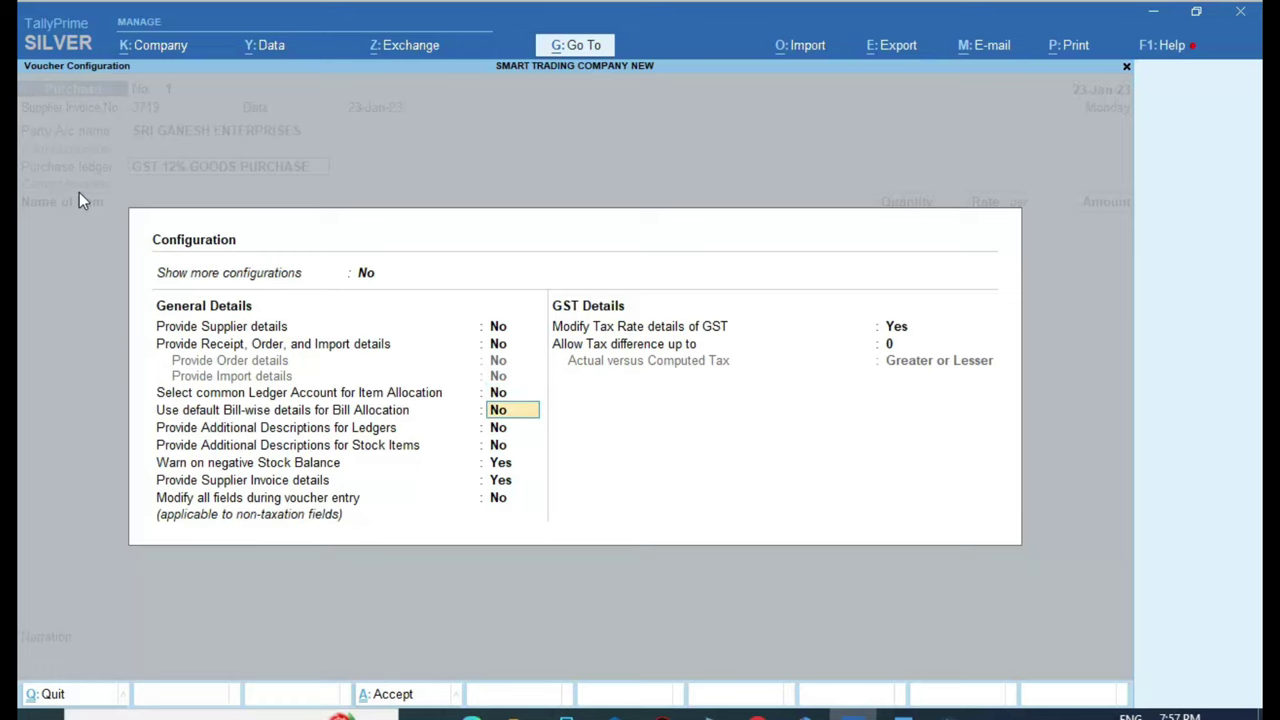
key("ctrl+a")
key("Return")
key("Return")
key("Return")
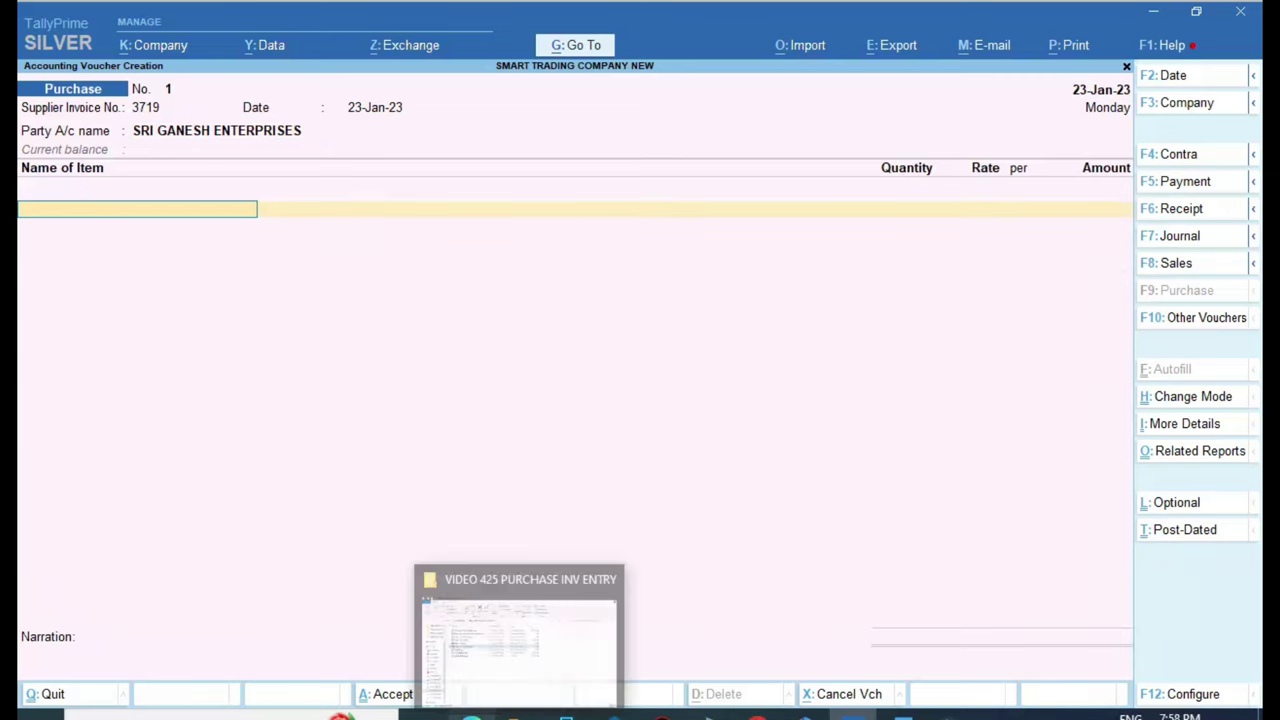
Check the SRI GANESH invoice, then select AMUL BUTTER 500 GM as the first item
left_click(470, 630)
scroll(200, 502, "down", 2)
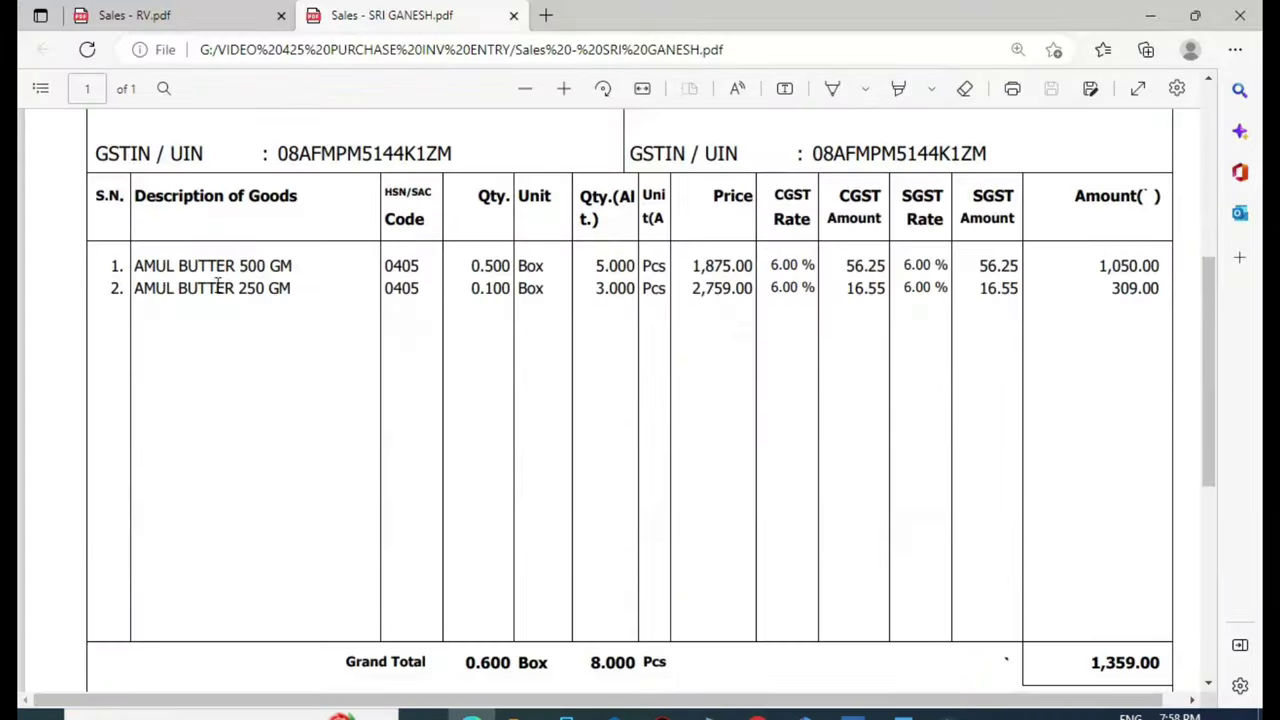
key("alt+Tab")
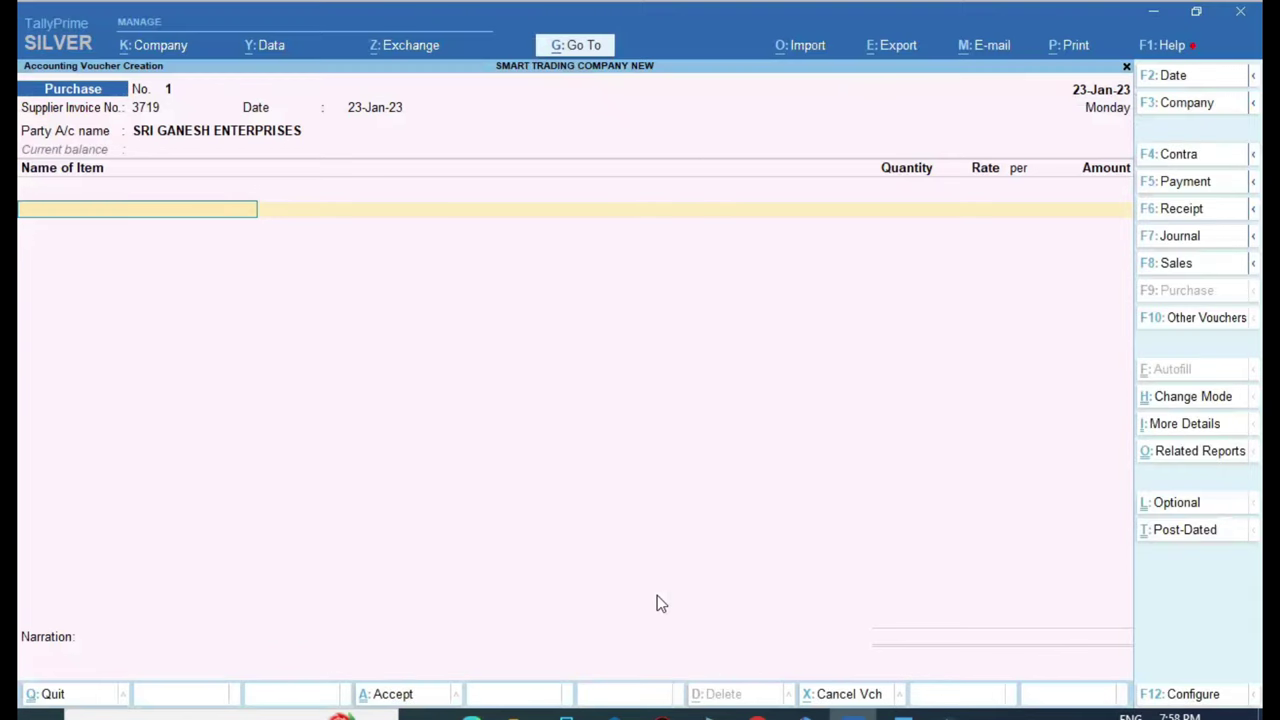
type("AM")
key("Down")
key("Down")
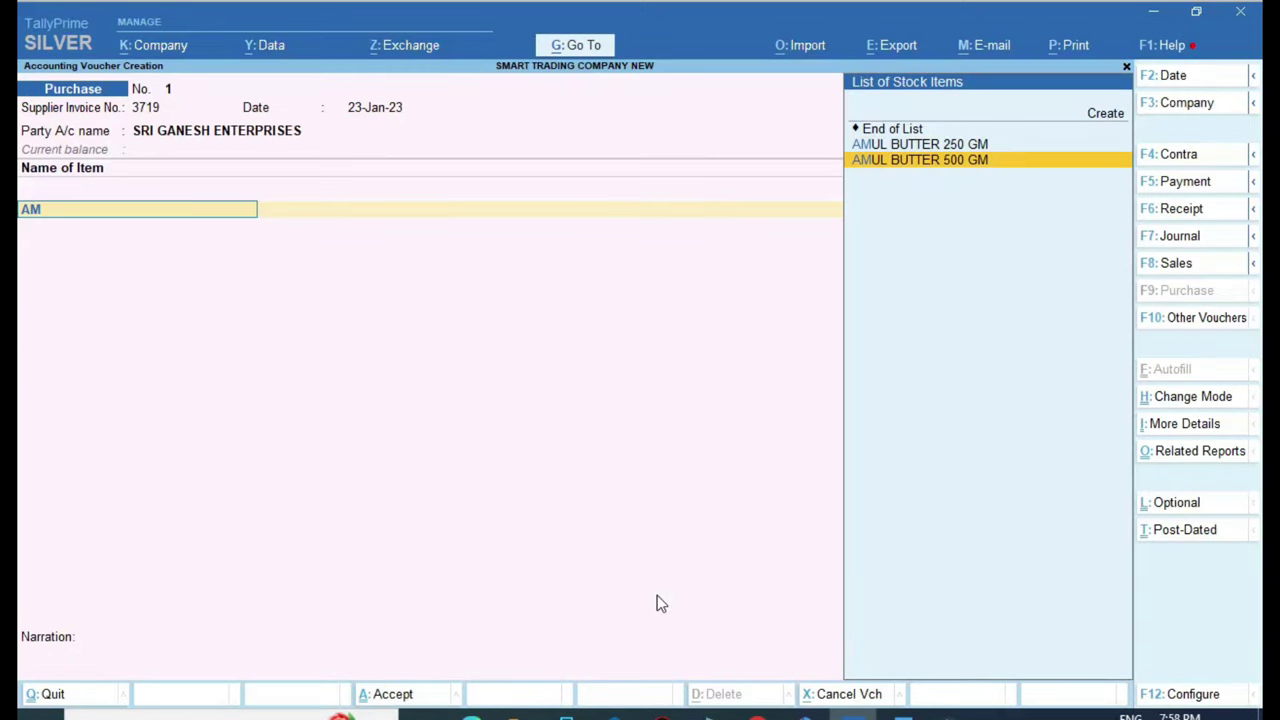
key("Return")
Enter a quantity of 5 PCS and check the 1,050.00 line amount on the invoice
key("alt+Tab")
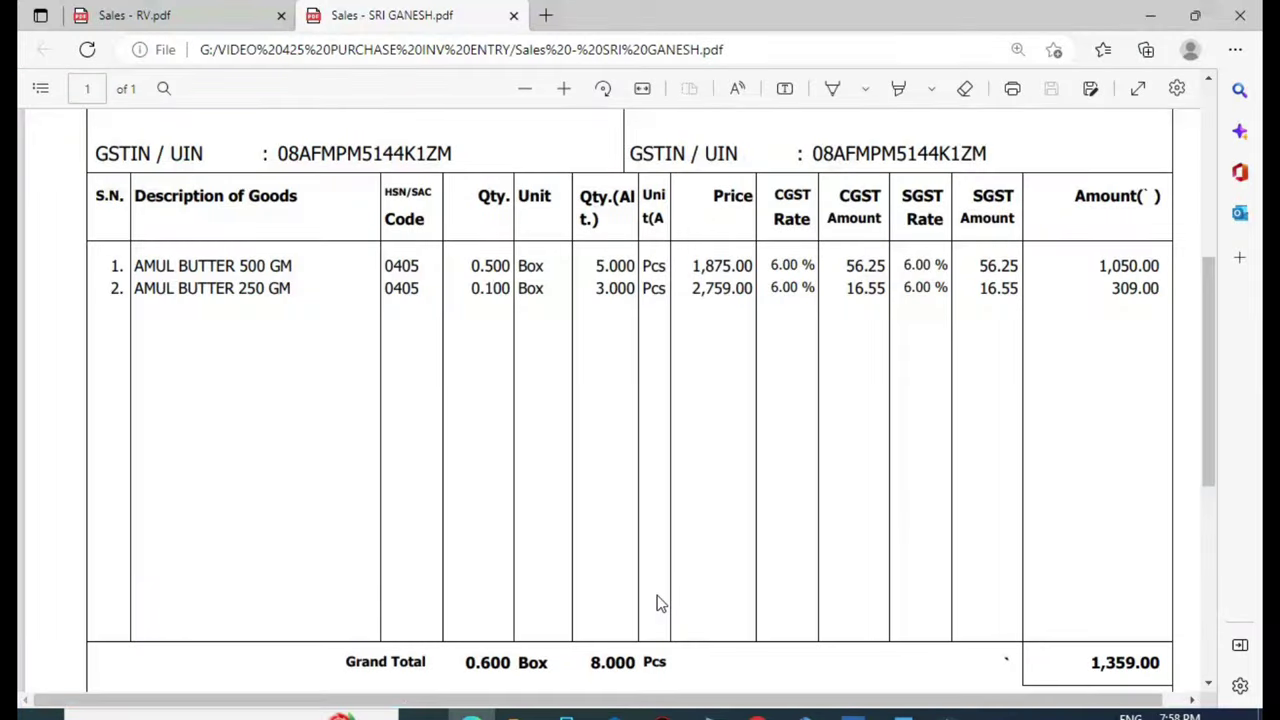
key("alt+Tab")
type("5")
key("Return")
key("Return")
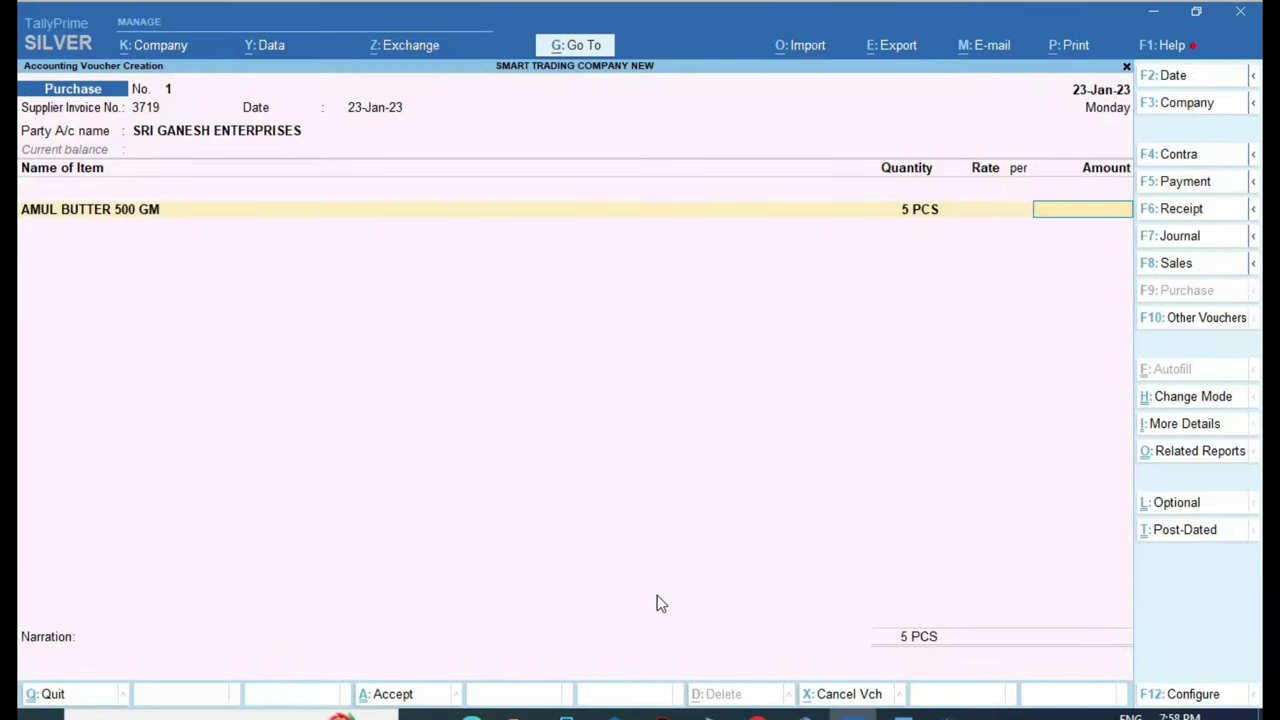
key("alt+Tab")
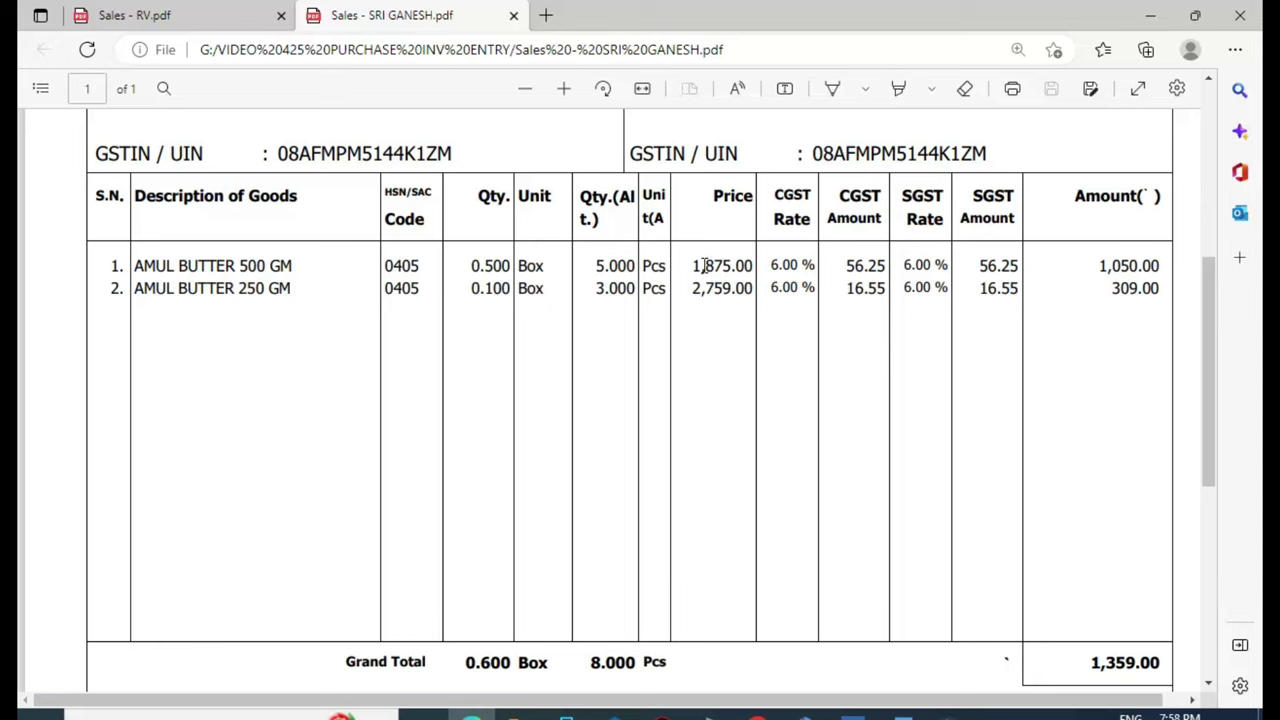
key("alt+Tab")
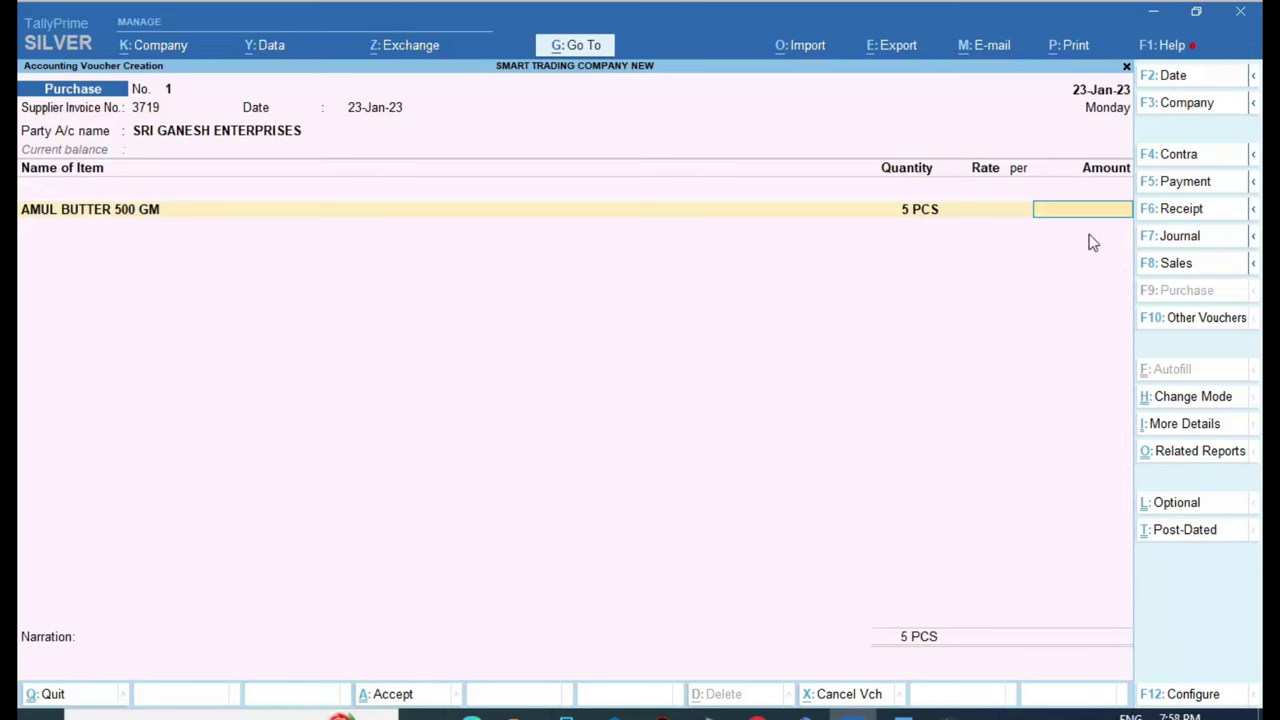
key("alt+Tab")
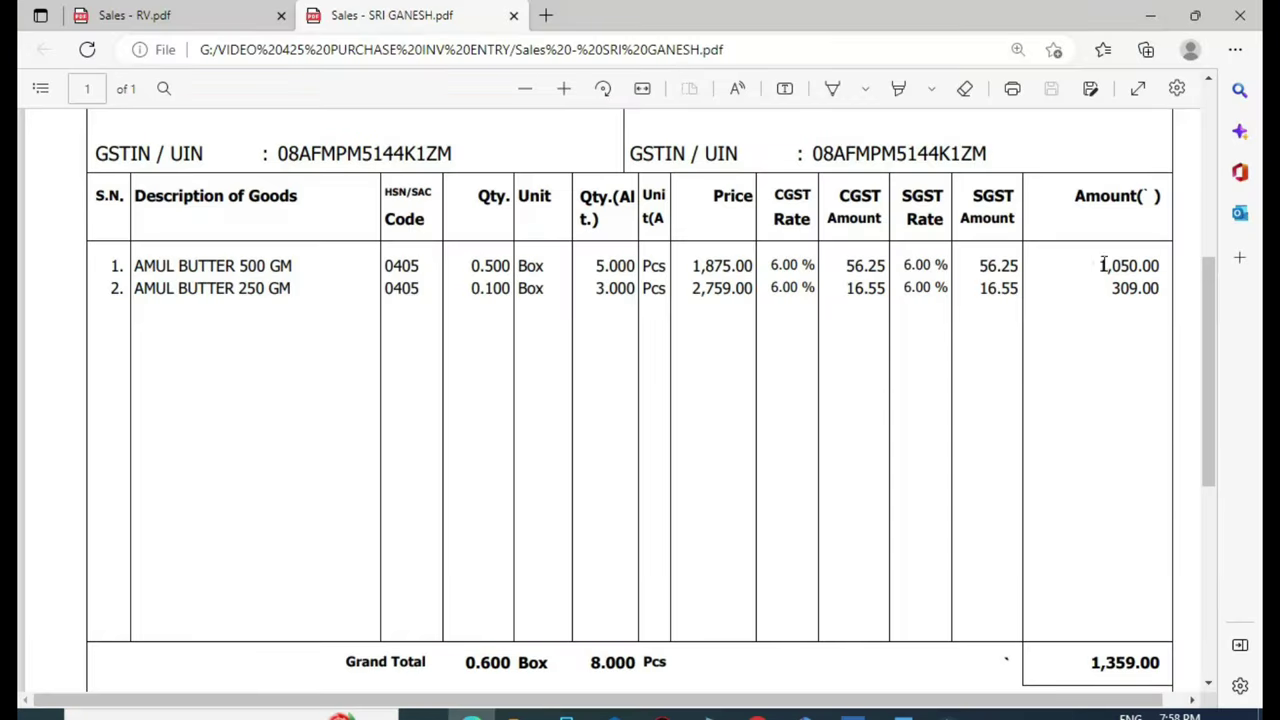
left_click_drag(1100, 266, 1161, 264)
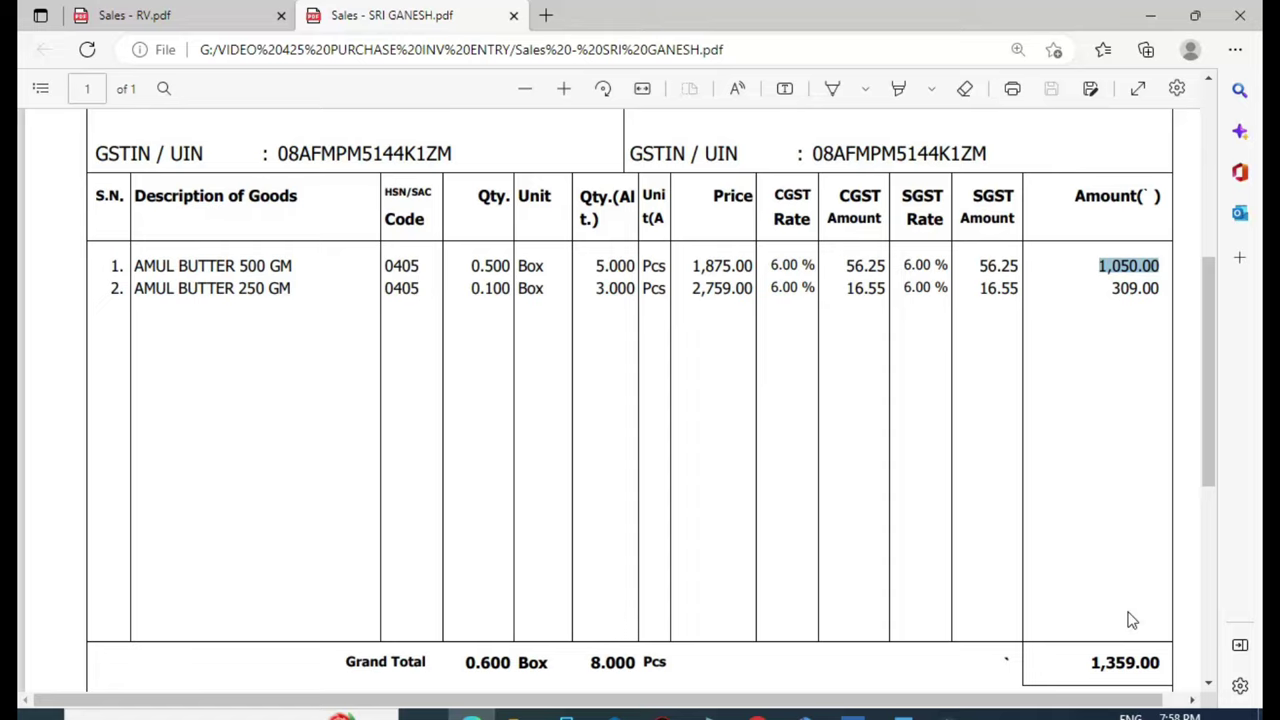
left_click(1104, 268)
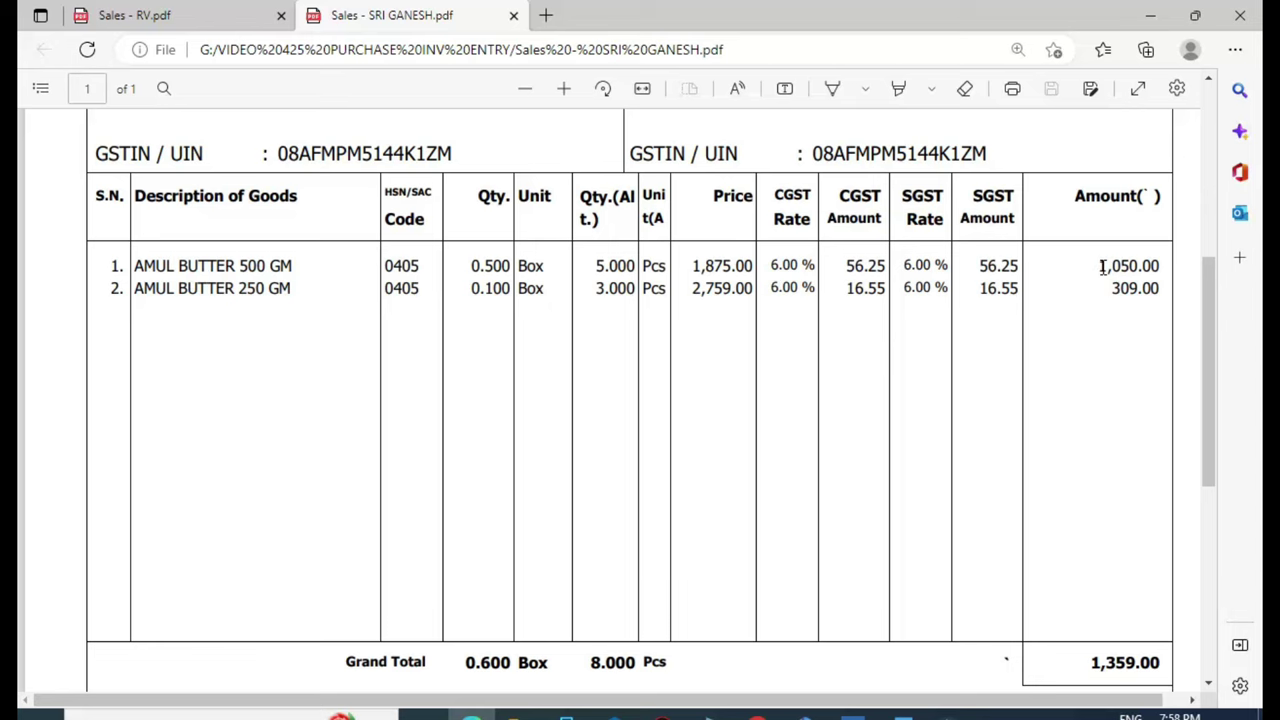
key("alt+Tab")
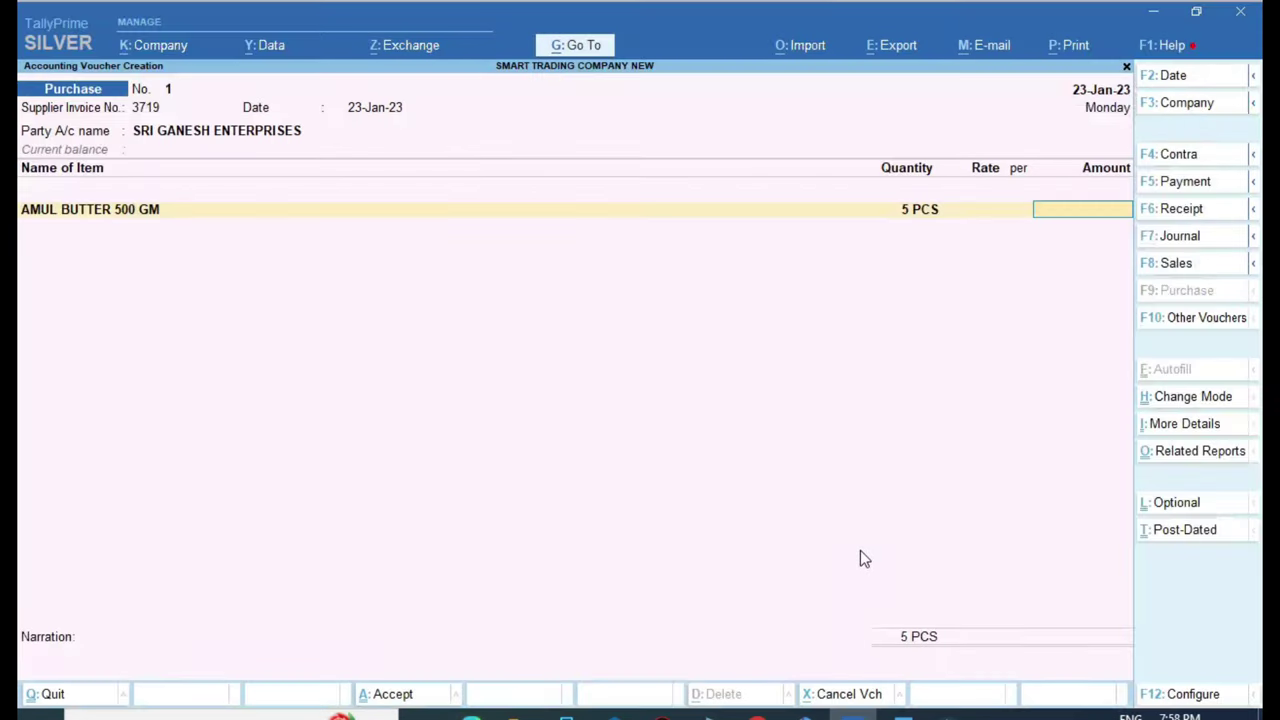
Calculate 1050*100/112 in the calculator to enter the pre-tax amount 937.50
key("ctrl+n")
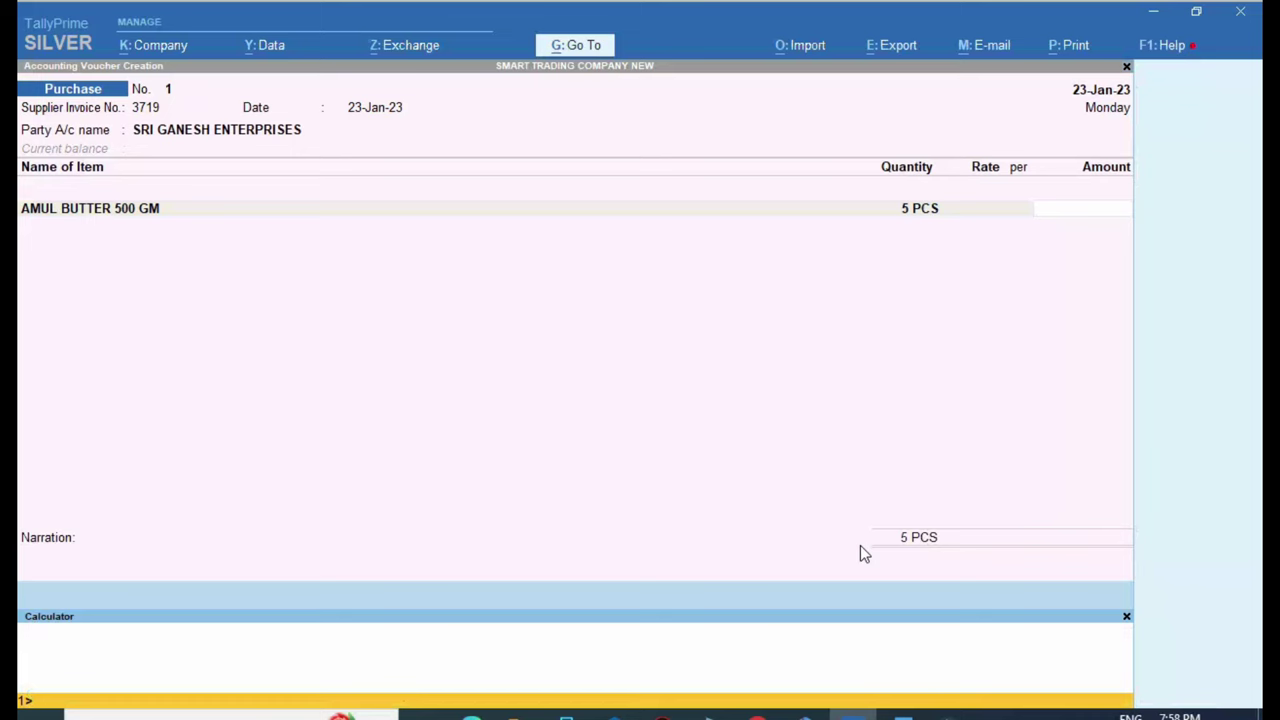
key("alt+Tab")
key("alt+Tab")
type("1050*100/112")
key("Return")
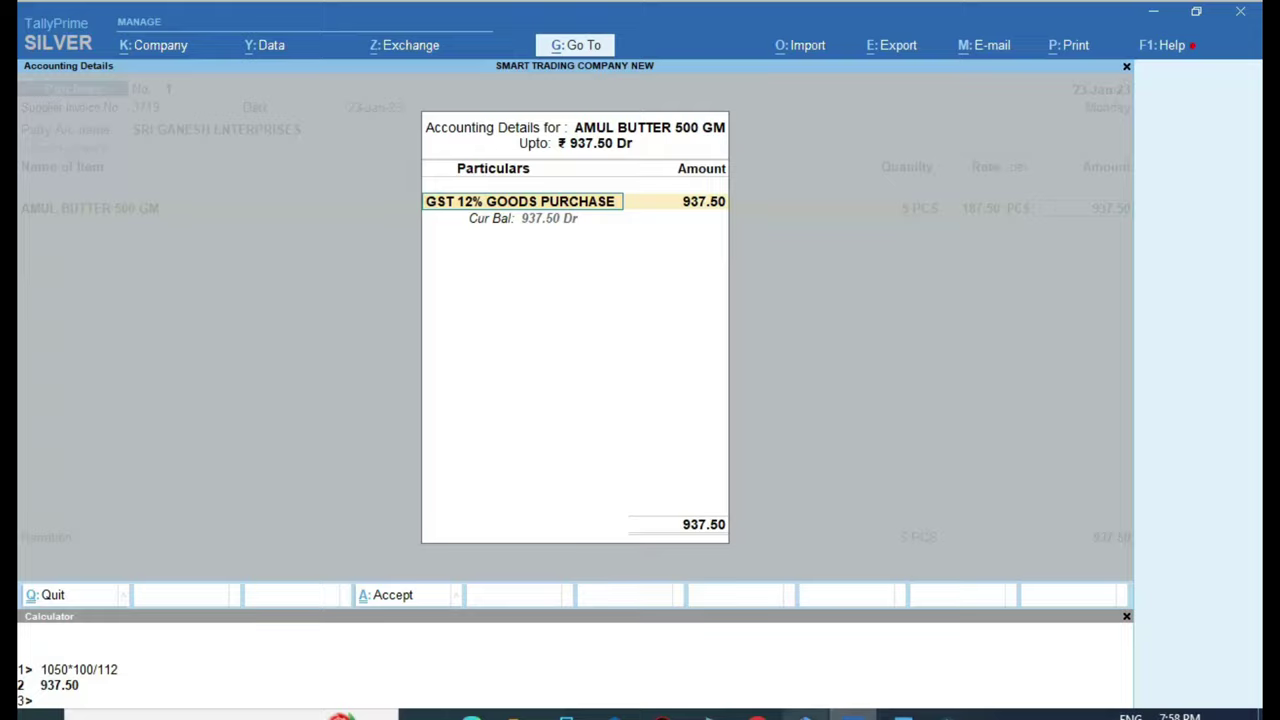
left_click(471, 716)
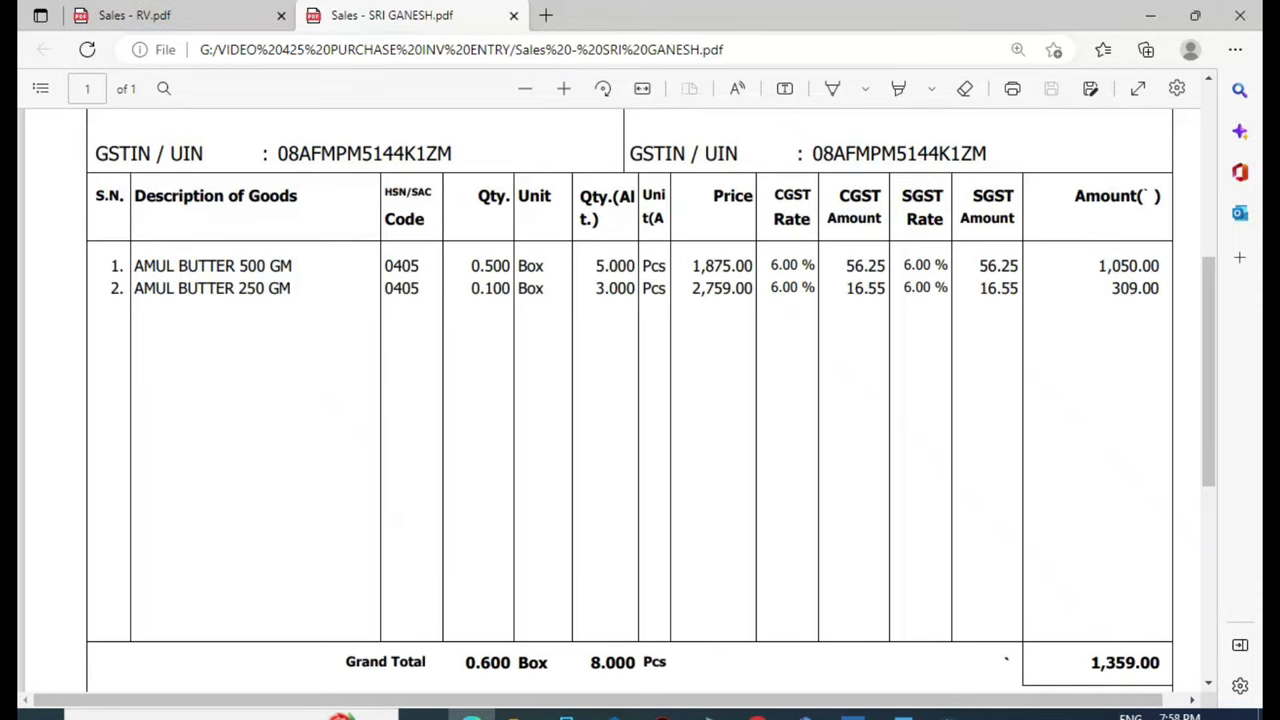
key("alt+Tab")
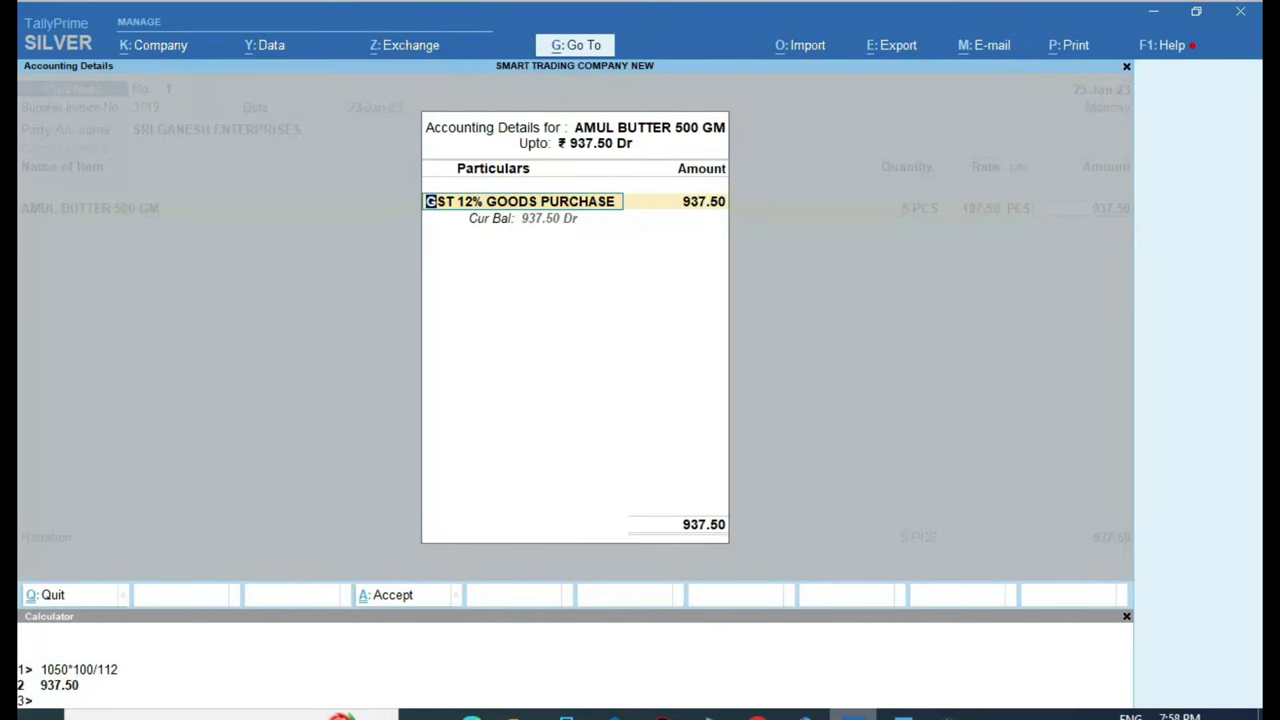
Allocate the AMUL BUTTER 500 GM line to GST 12% GOODS PURCHASE as Purchase Taxable
key("BackSpace")
key("Up")
key("Down")
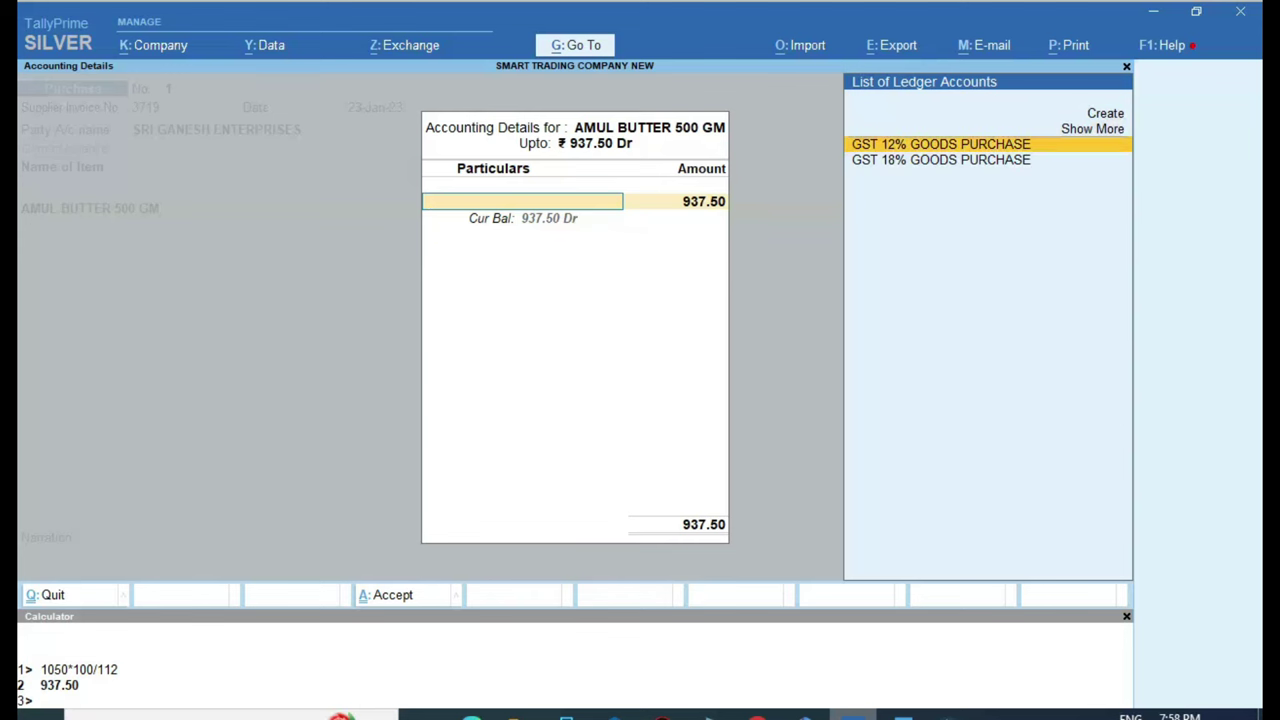
key("Return")
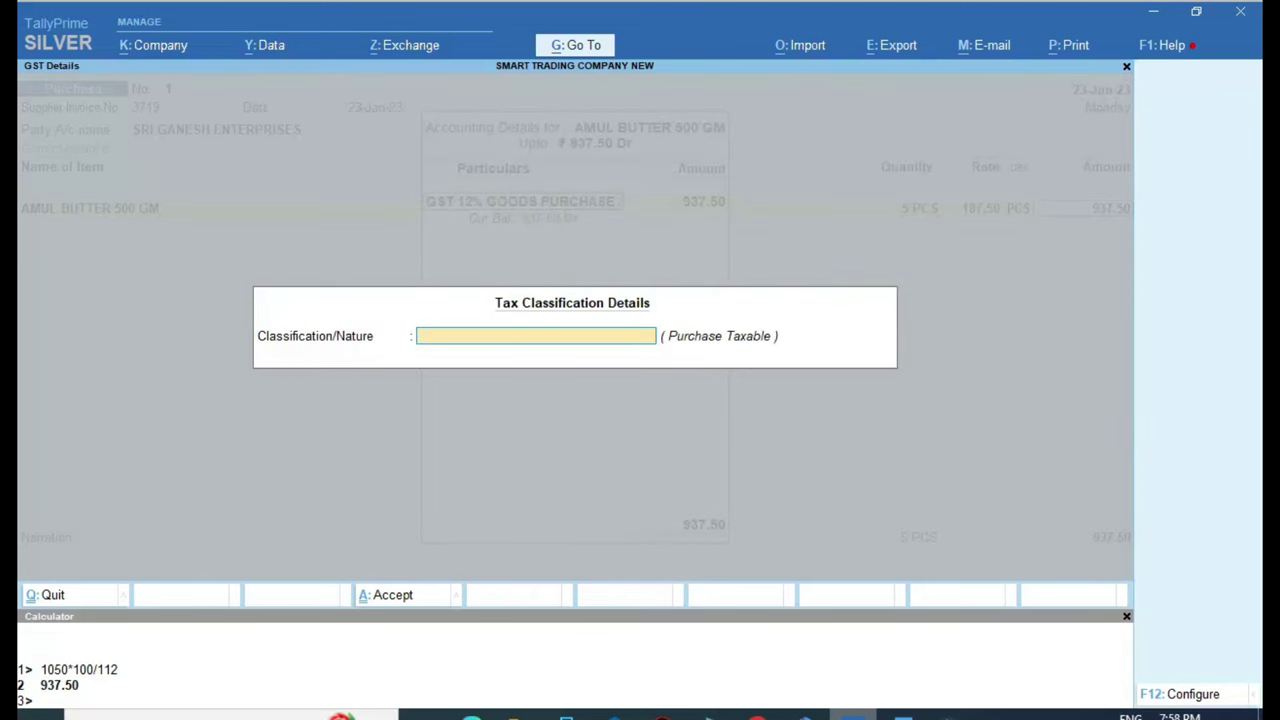
type("PUR")
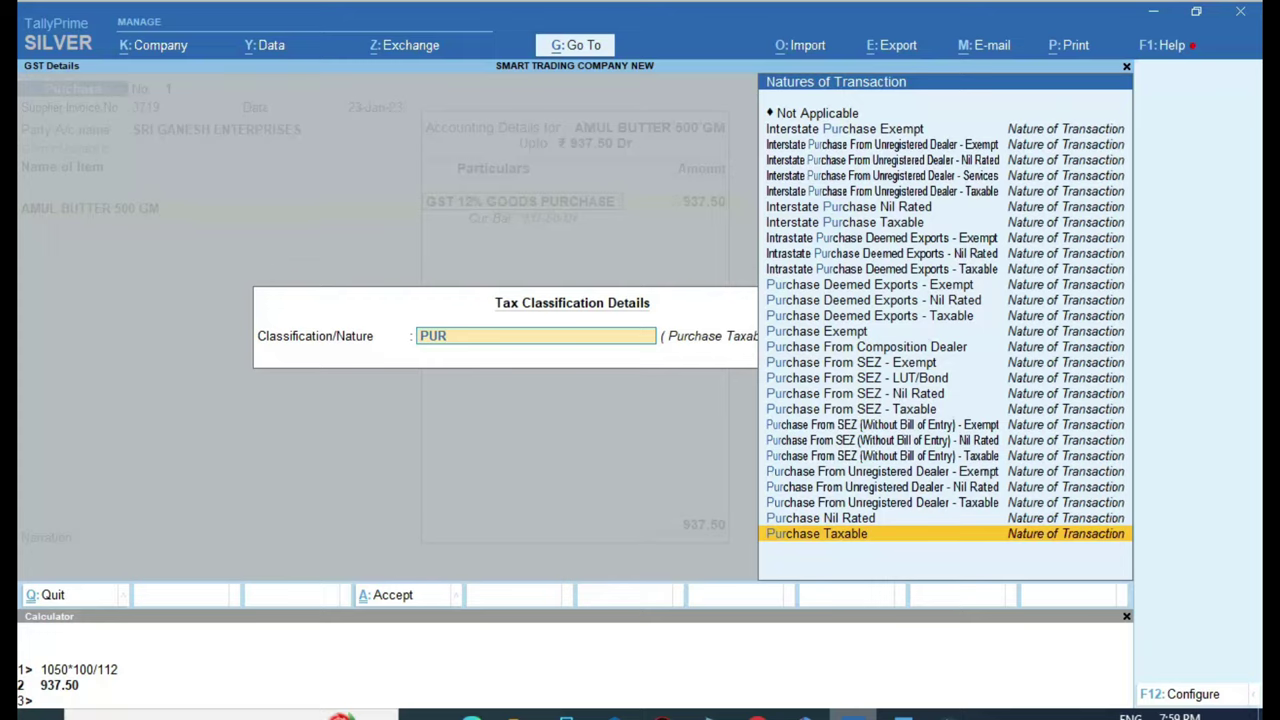
key("Return")
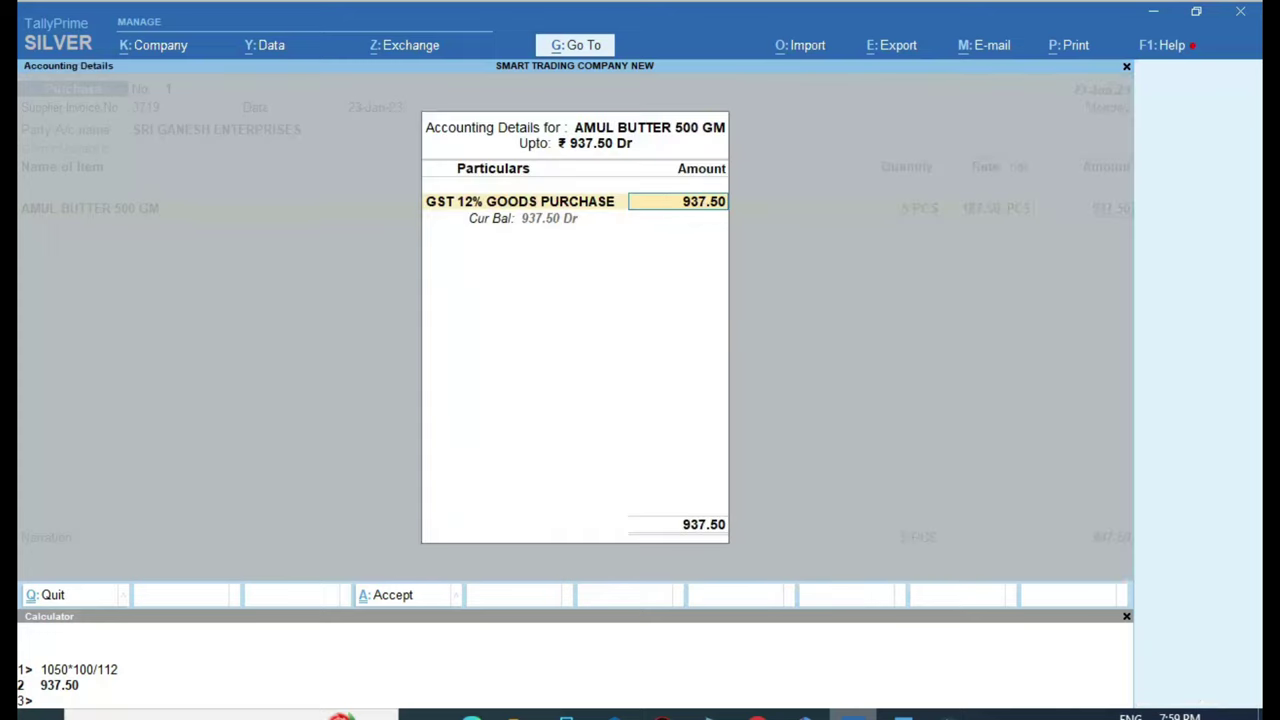
key("Return")
key("Return")
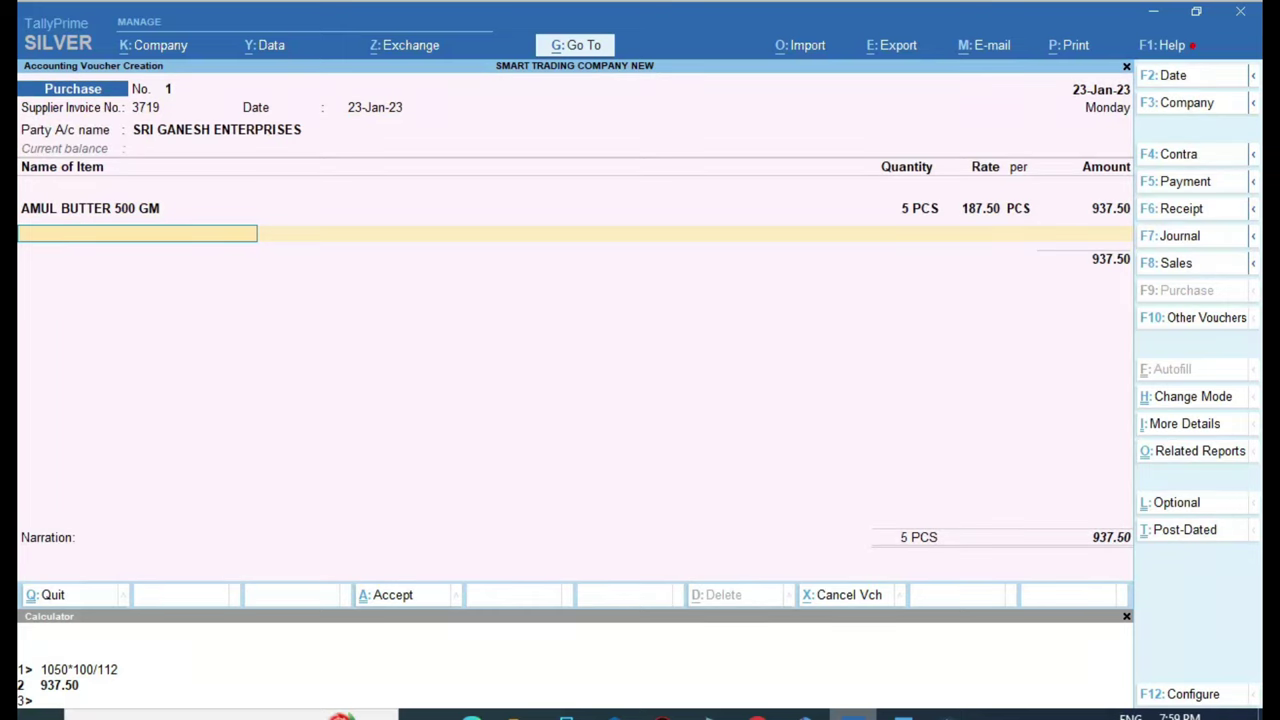
Add AMUL BUTTER 250 GM as the second item with a quantity of 3 PCS
type("AM")
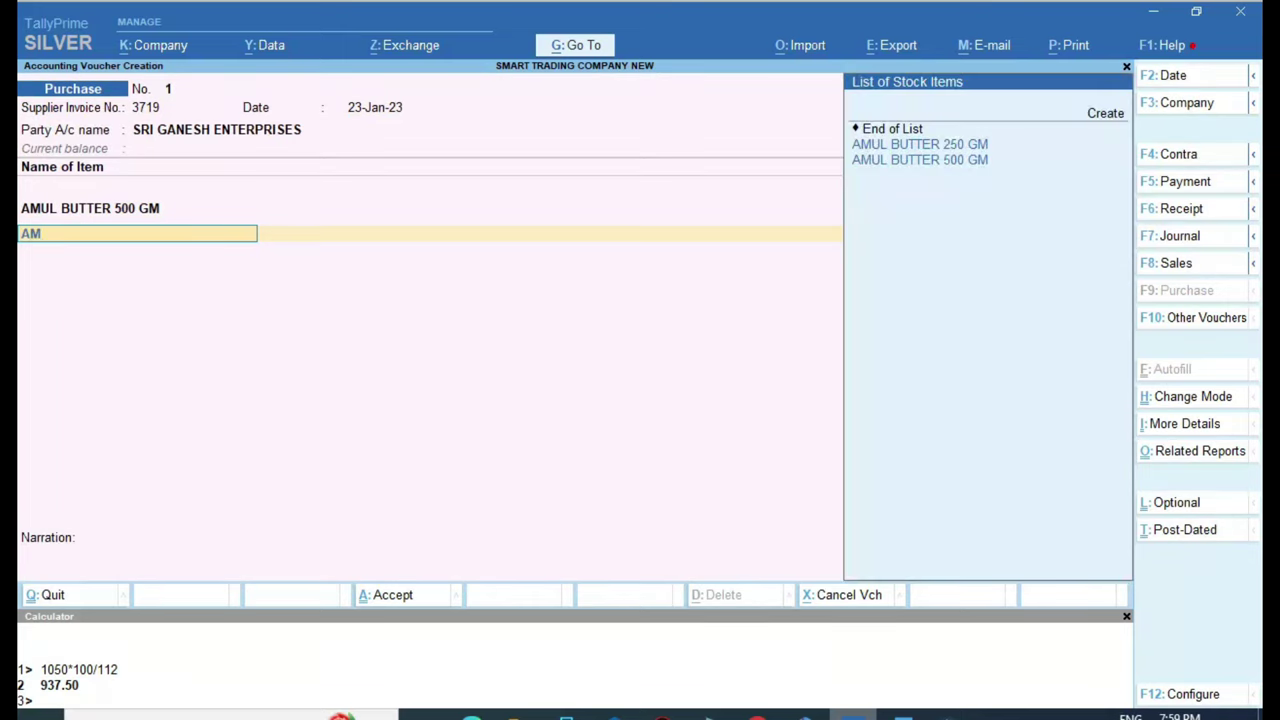
key("Down")
key("Return")
key("alt+Tab")
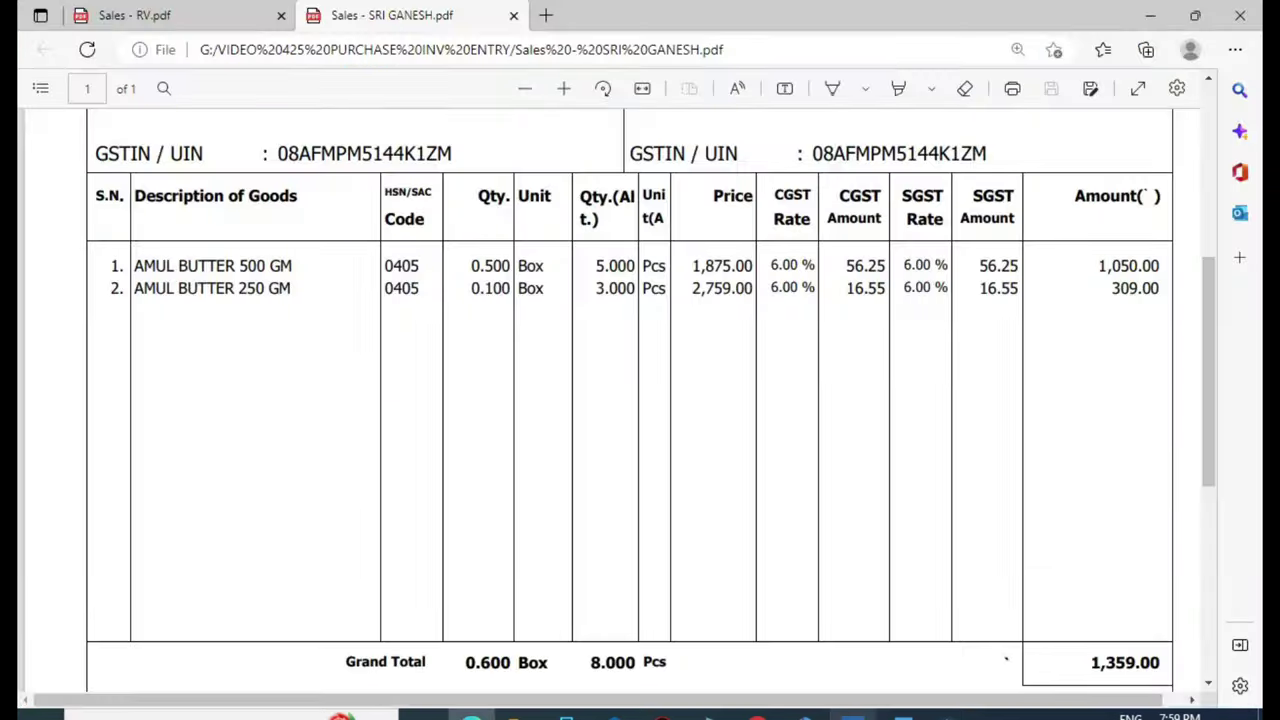
key("alt+Tab")
type("3")
key("Return")
key("Return")
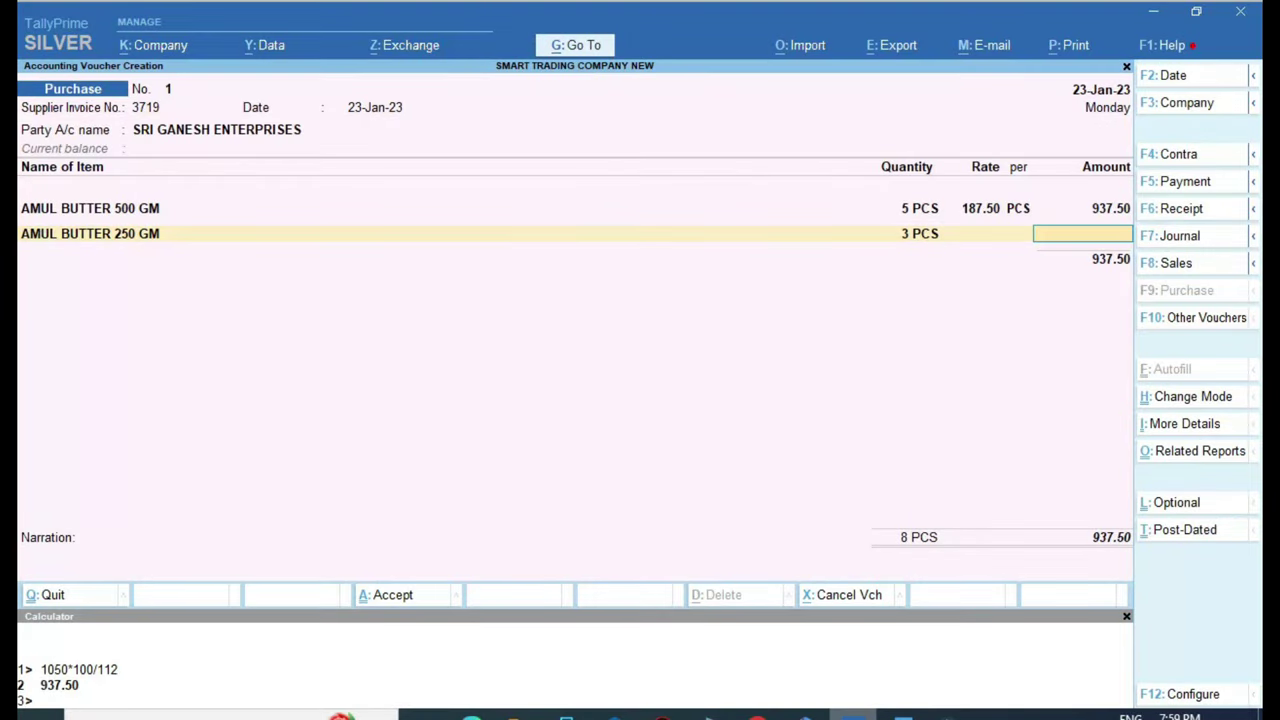
Enter 275.89 (309*100/112) under GST 12% GOODS PURCHASE as Purchase Taxable
key("alt+Tab")
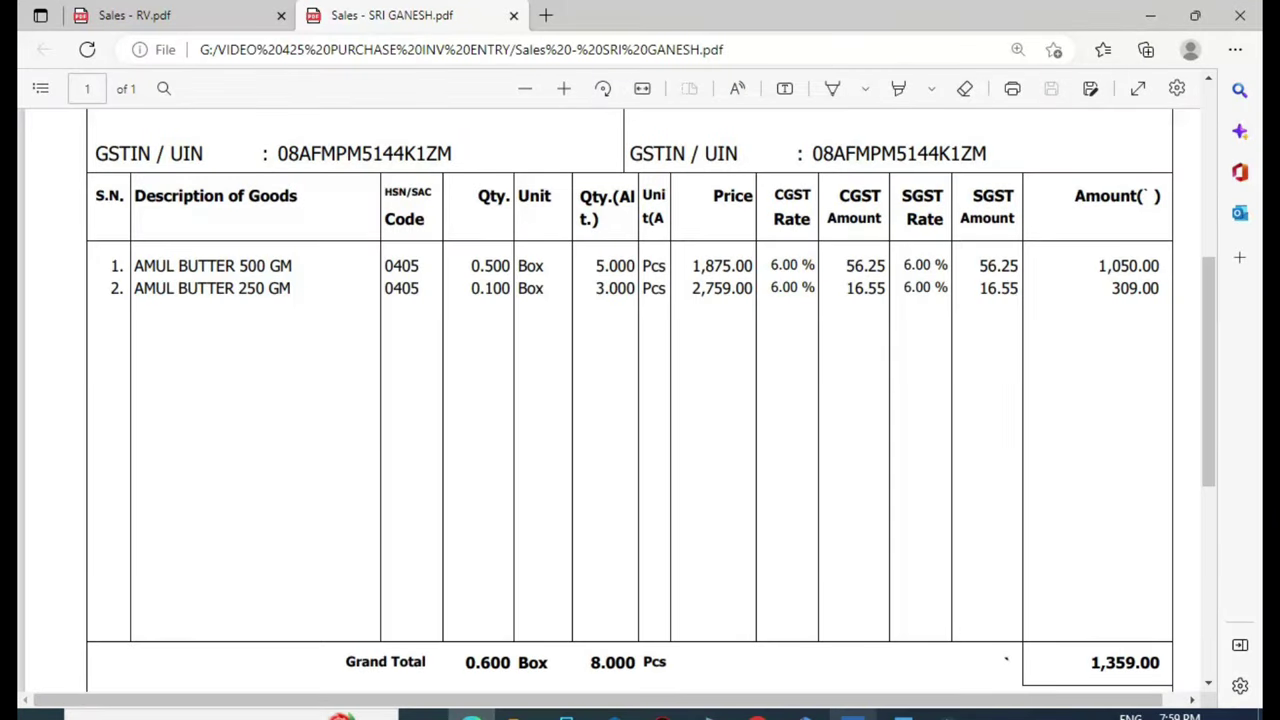
key("alt+Tab")
key("ctrl+n")
type("30")
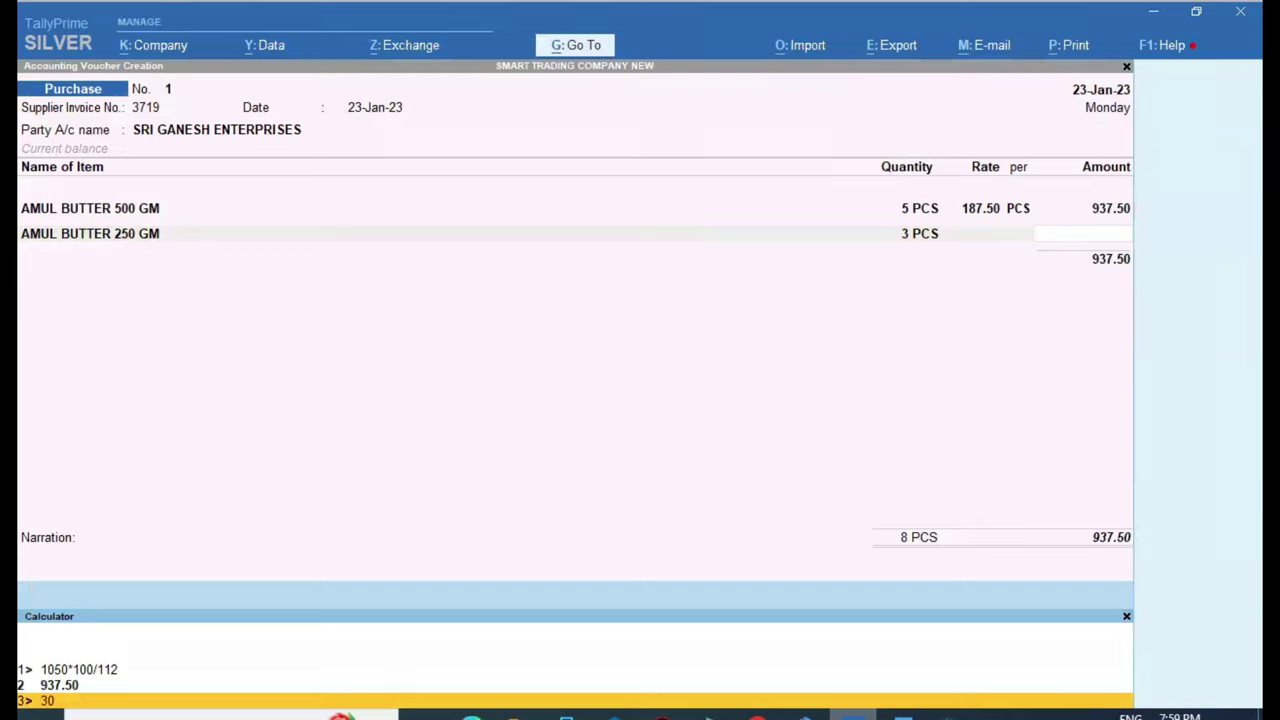
type("9*100/112")
key("Return")
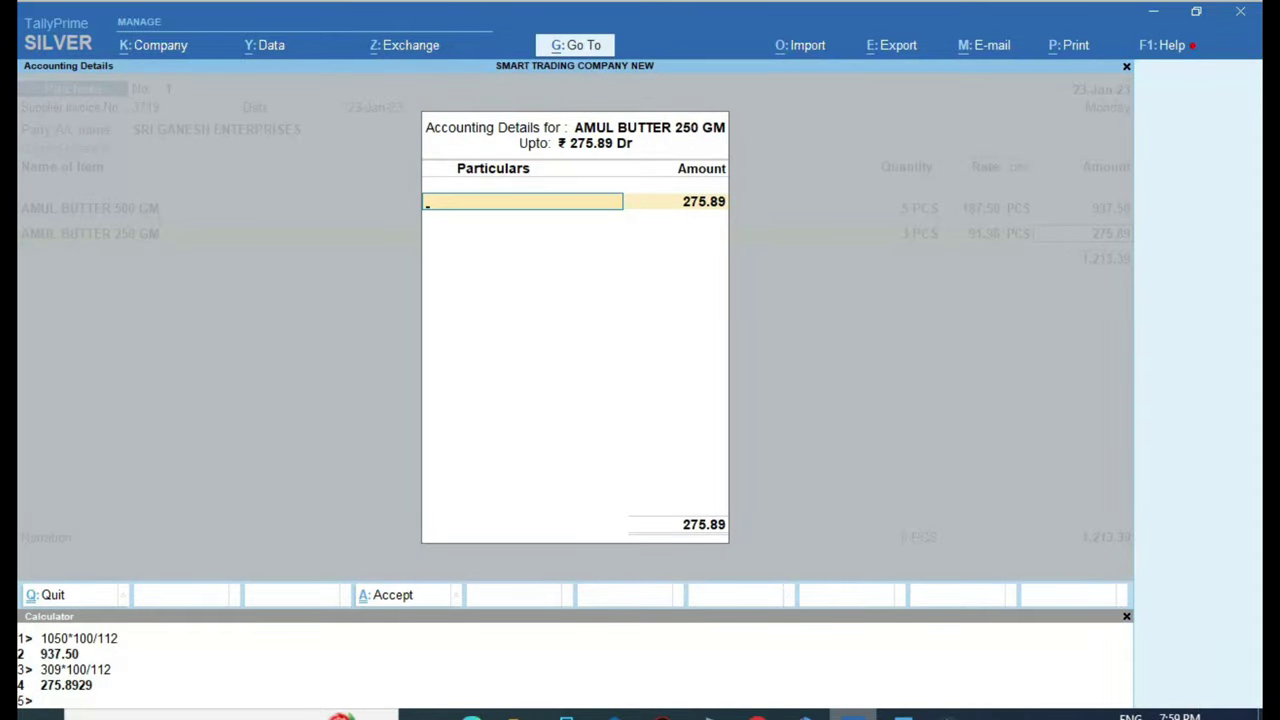
type("G")
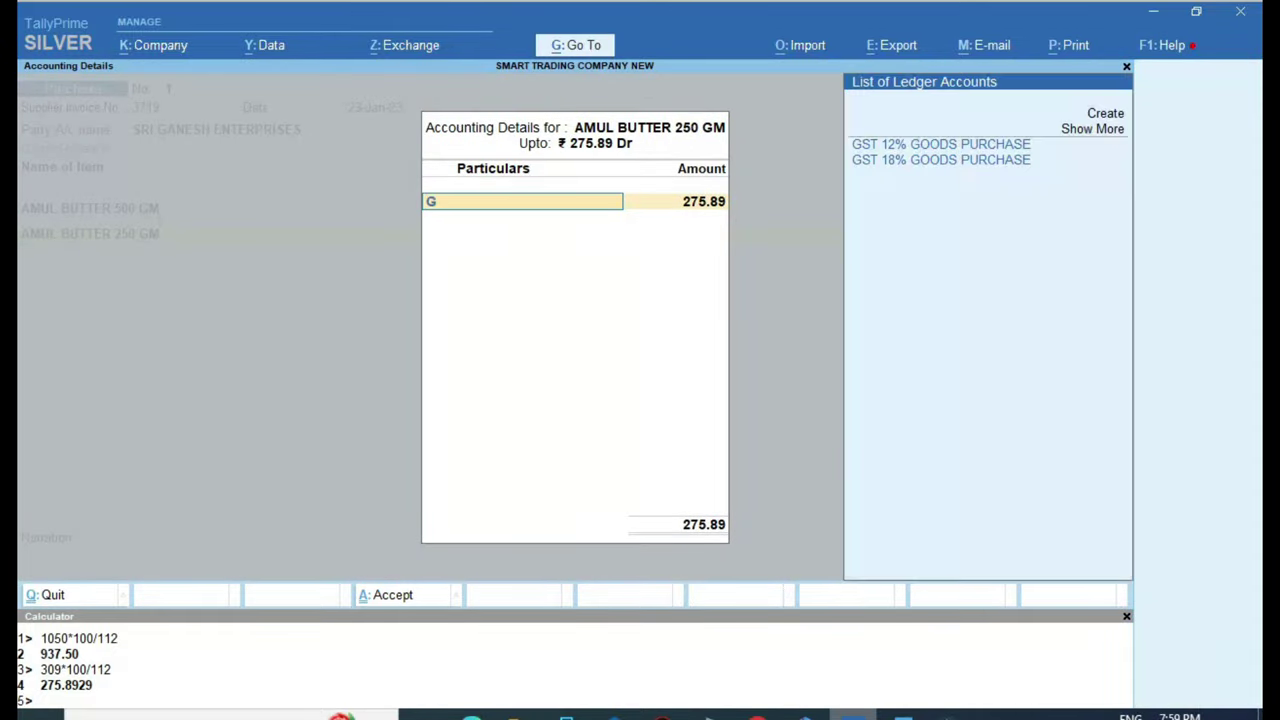
key("Return")
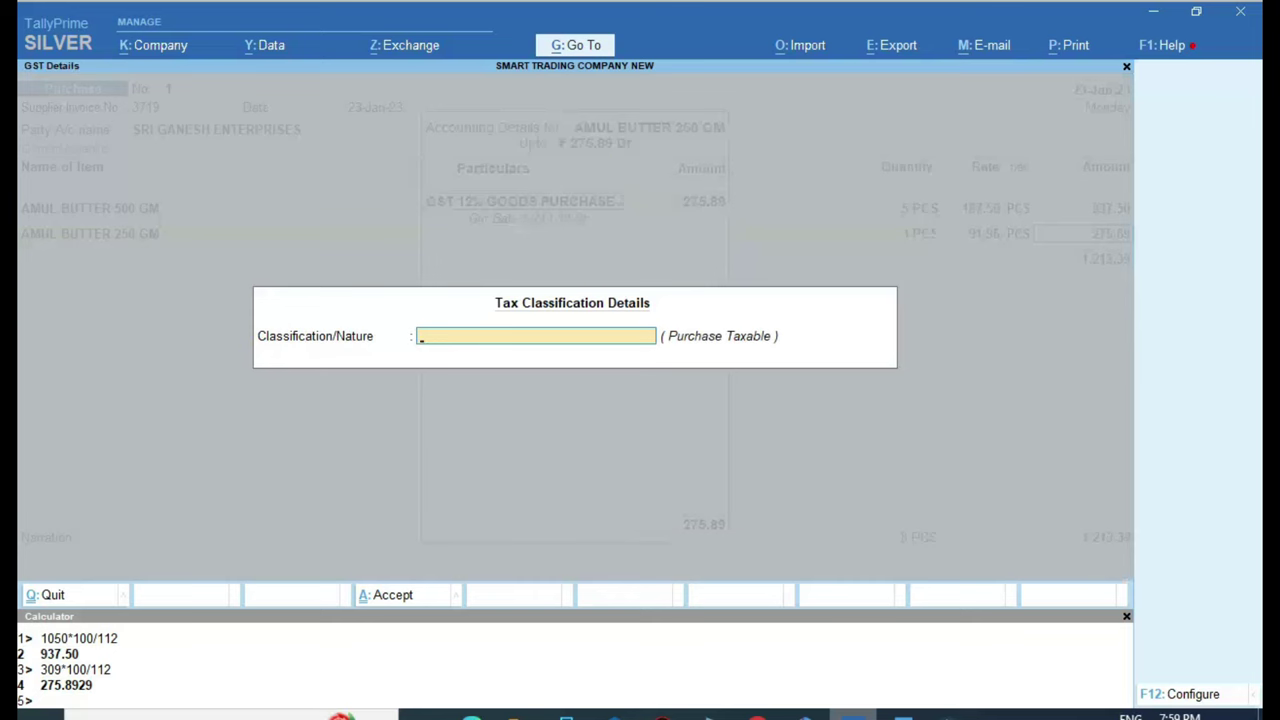
type("PUR")
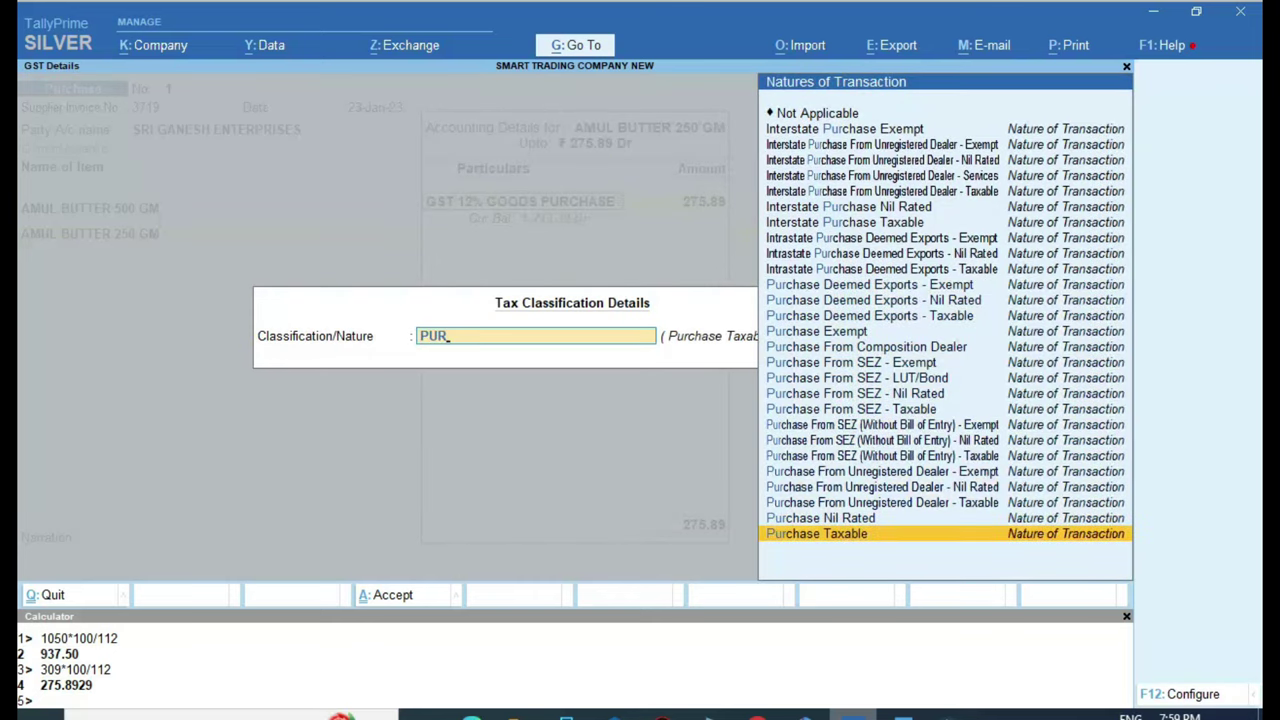
key("Return")
key("Return")
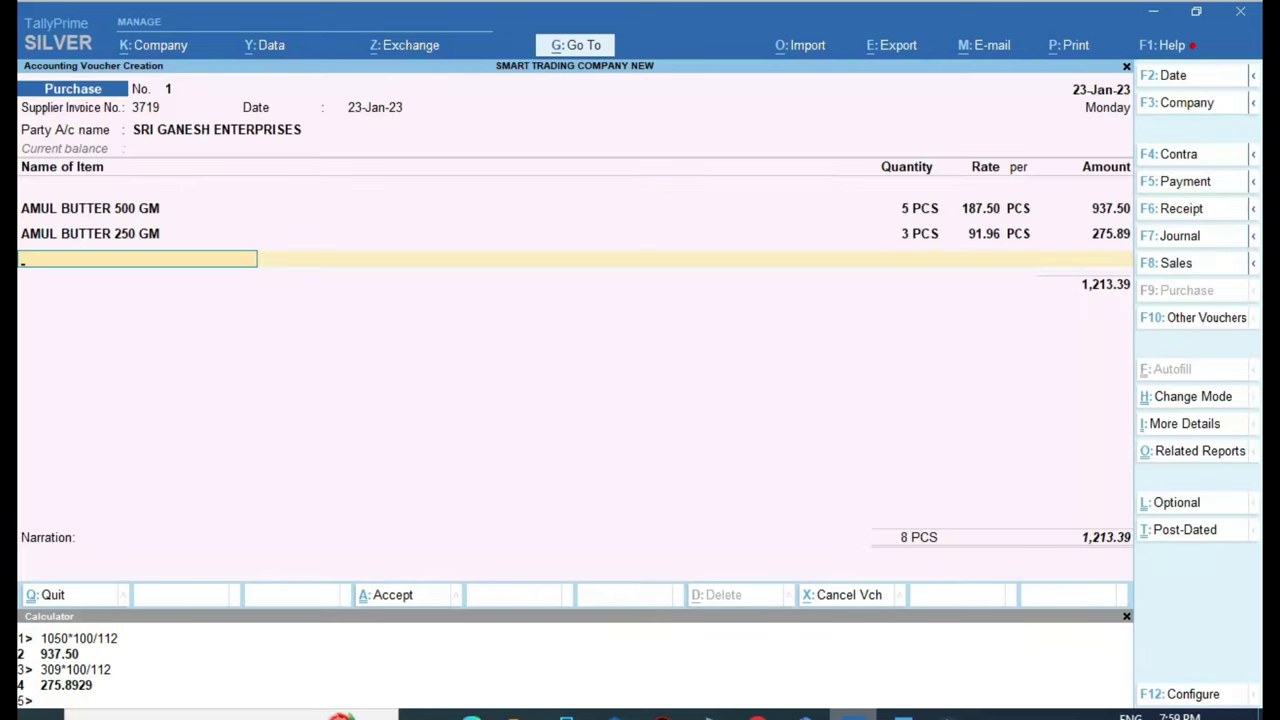
key("alt+Tab")
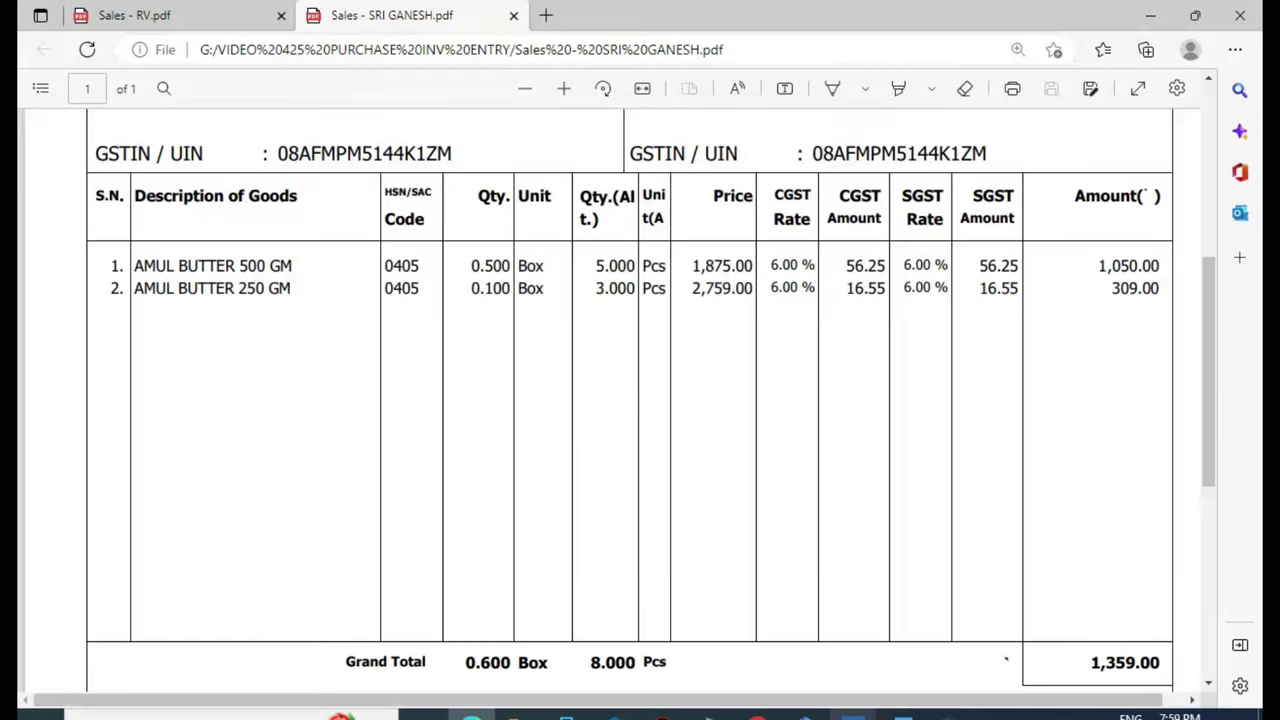
Compare the invoice's tax summary, with CGST and SGST at 72.80 each, against the voucher
scroll(714, 634, "down", 3)
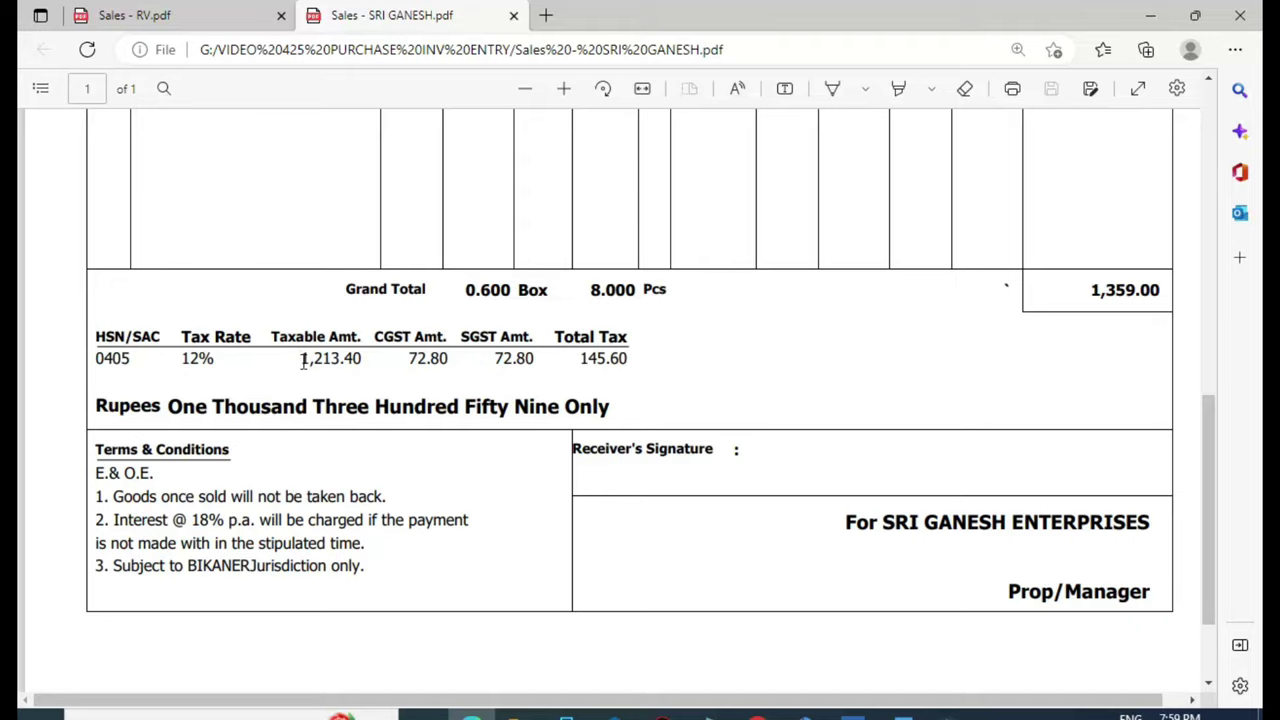
key("alt+Tab")
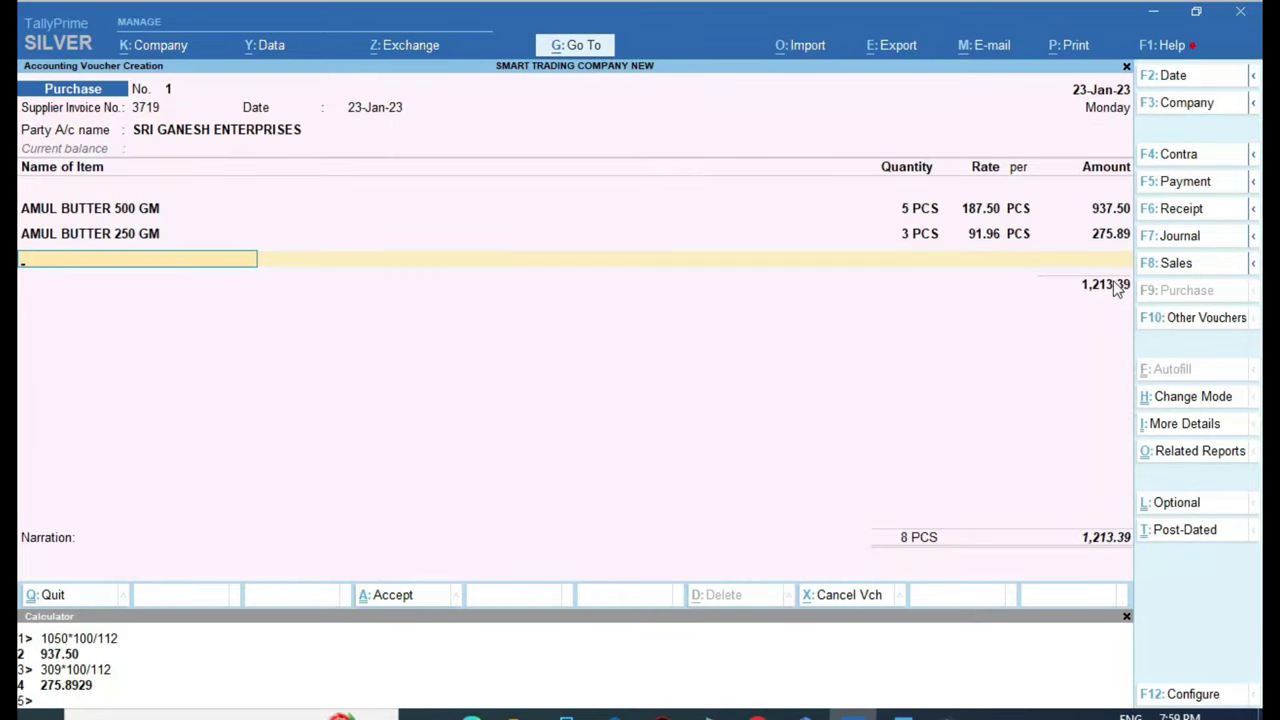
key("alt+Tab")
key("alt+Tab")
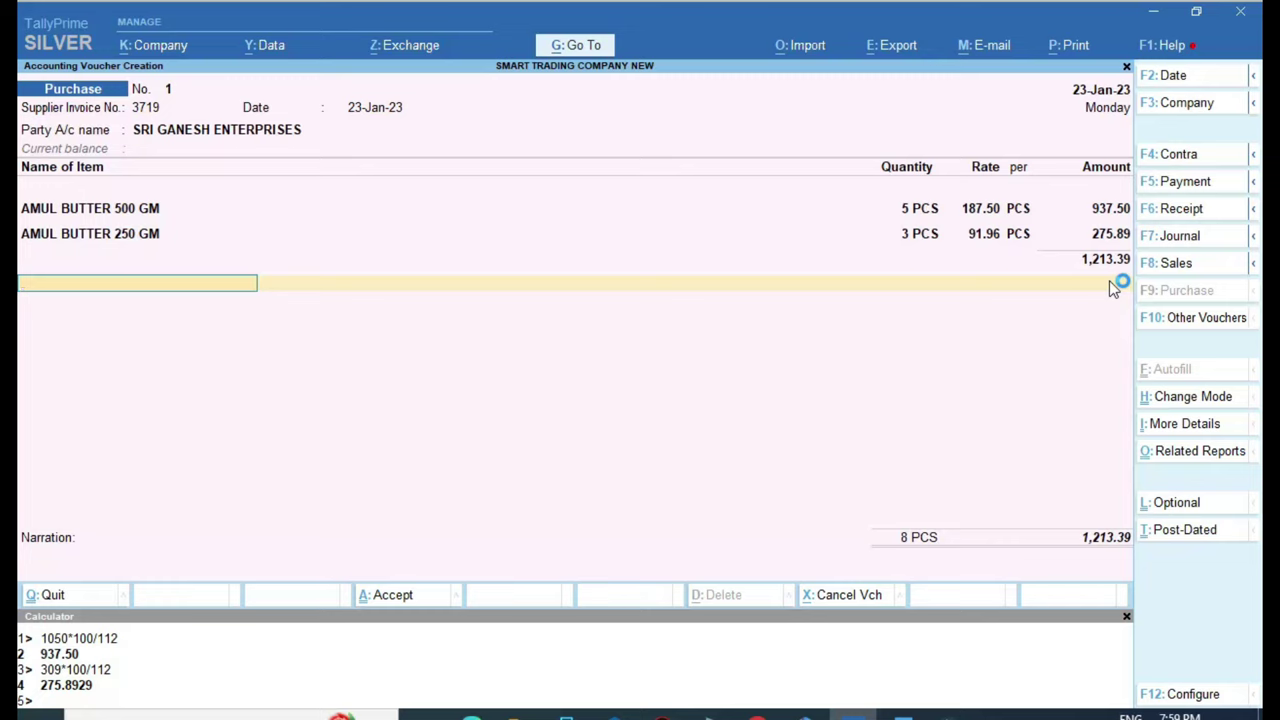
key("ctrl")
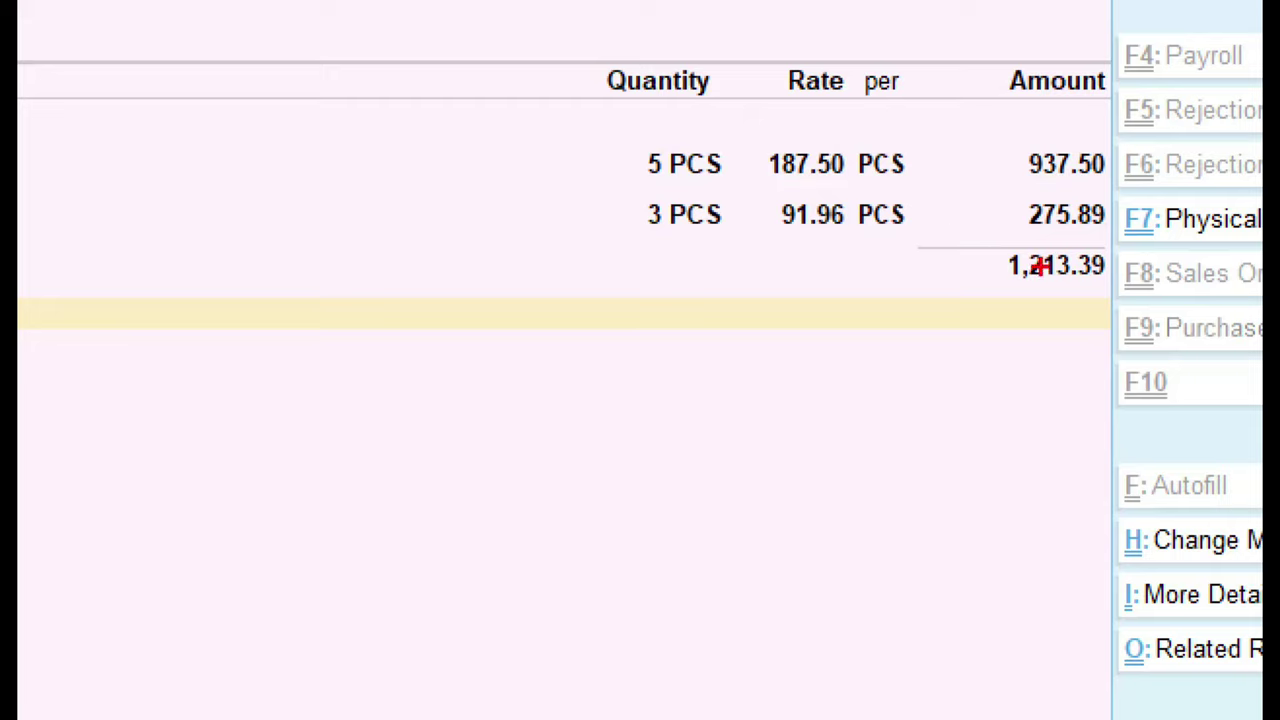
left_click_drag(885, 312, 1008, 316)
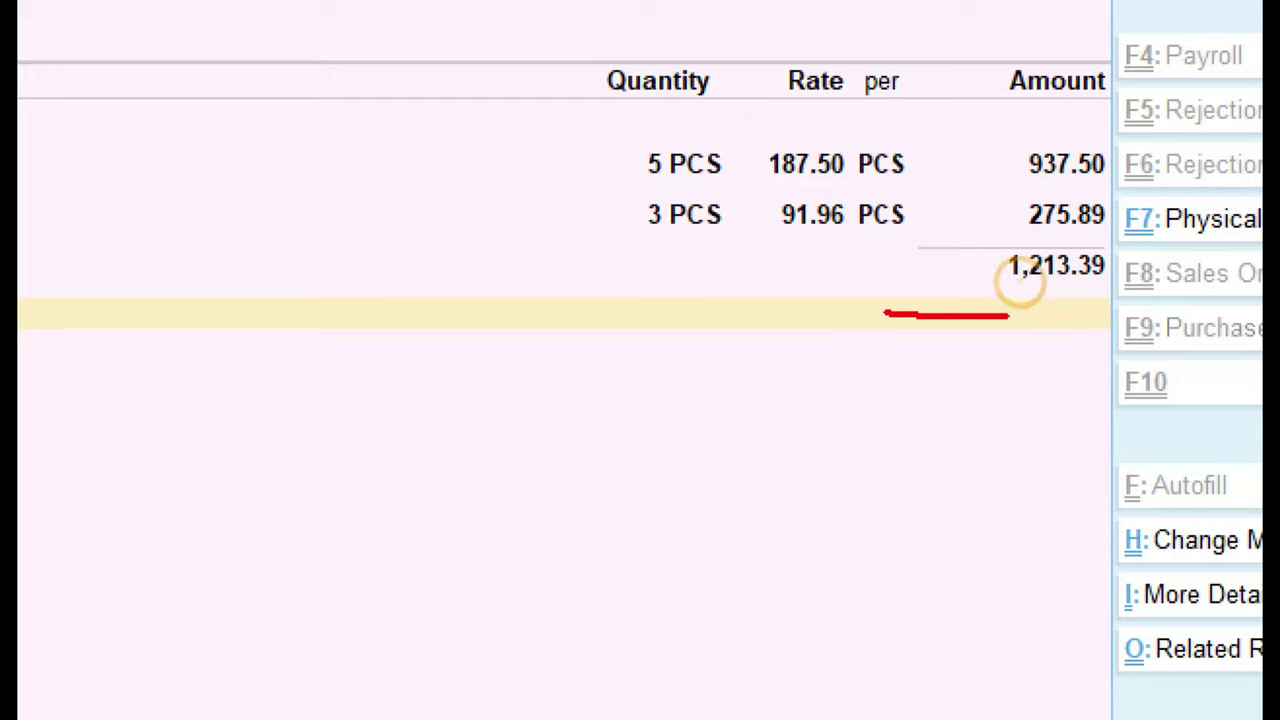
mouse_move(975, 250)
left_mouse_down()
mouse_move(1134, 294)
mouse_move(1000, 252)
mouse_move(990, 272)
left_mouse_up()
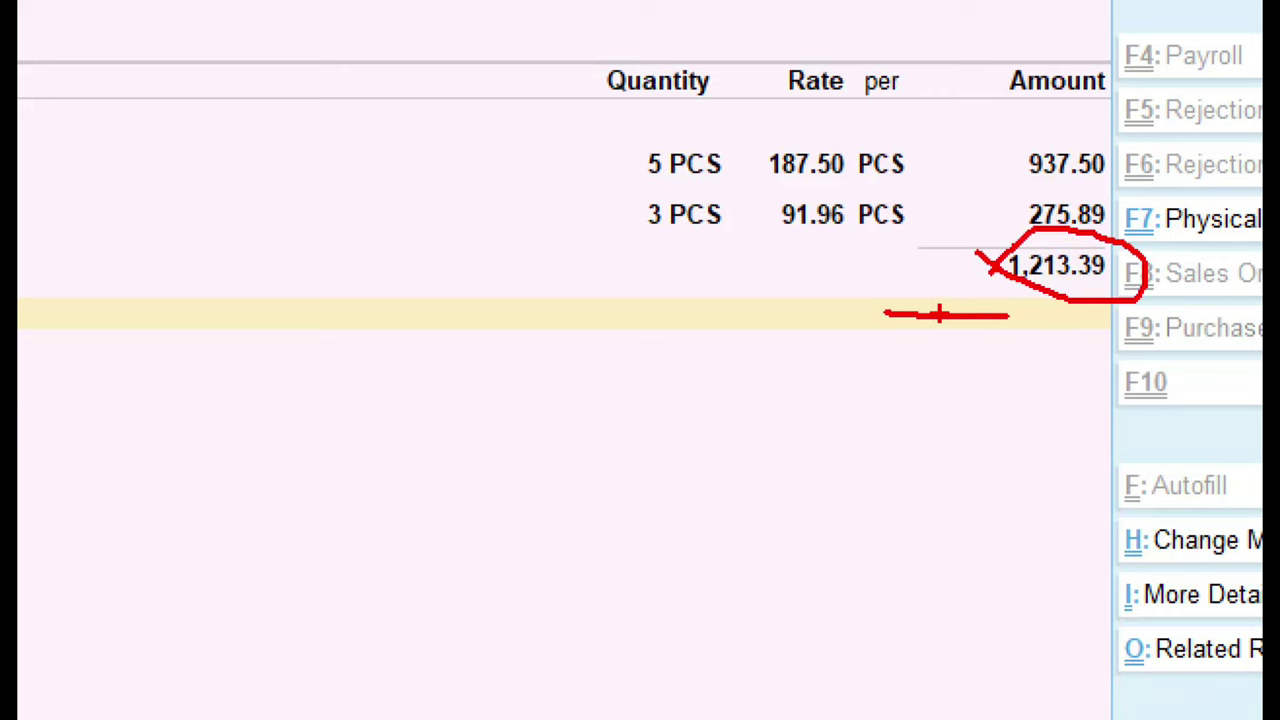
key("Escape")
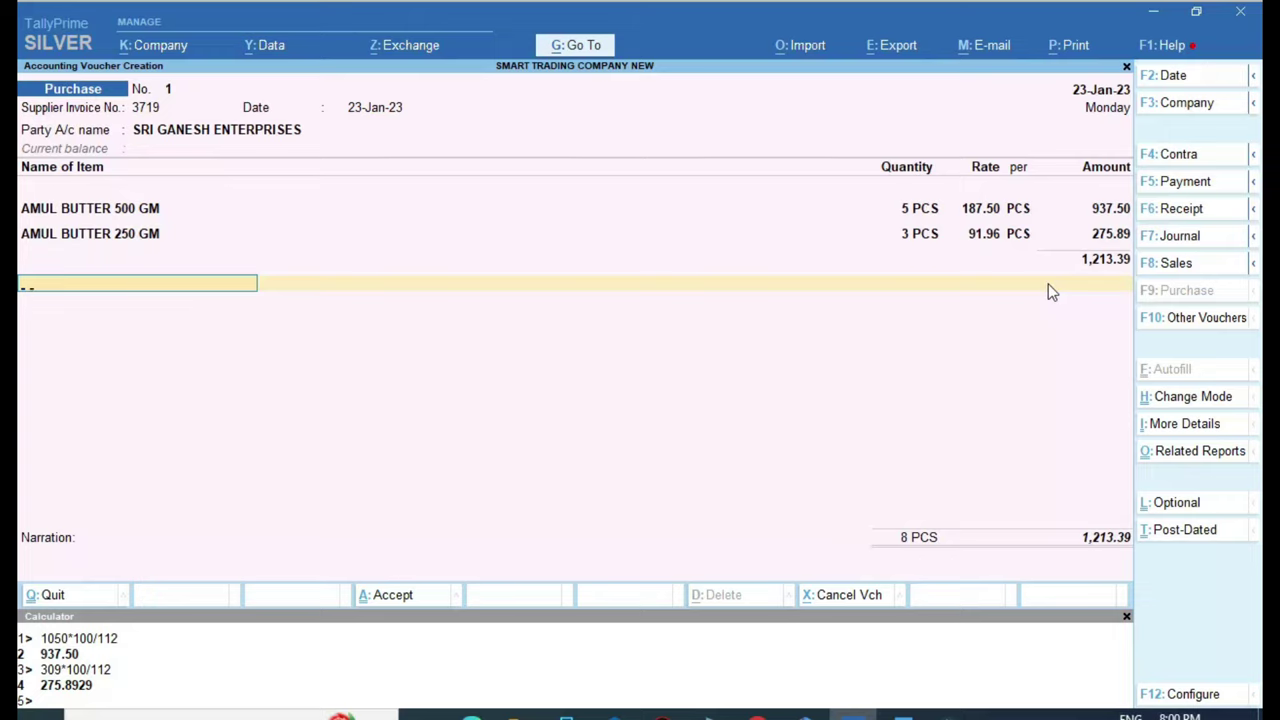
type("cg")
Add CGST TAX and SGST TAX ledger lines of 72.80 each
key("Return")
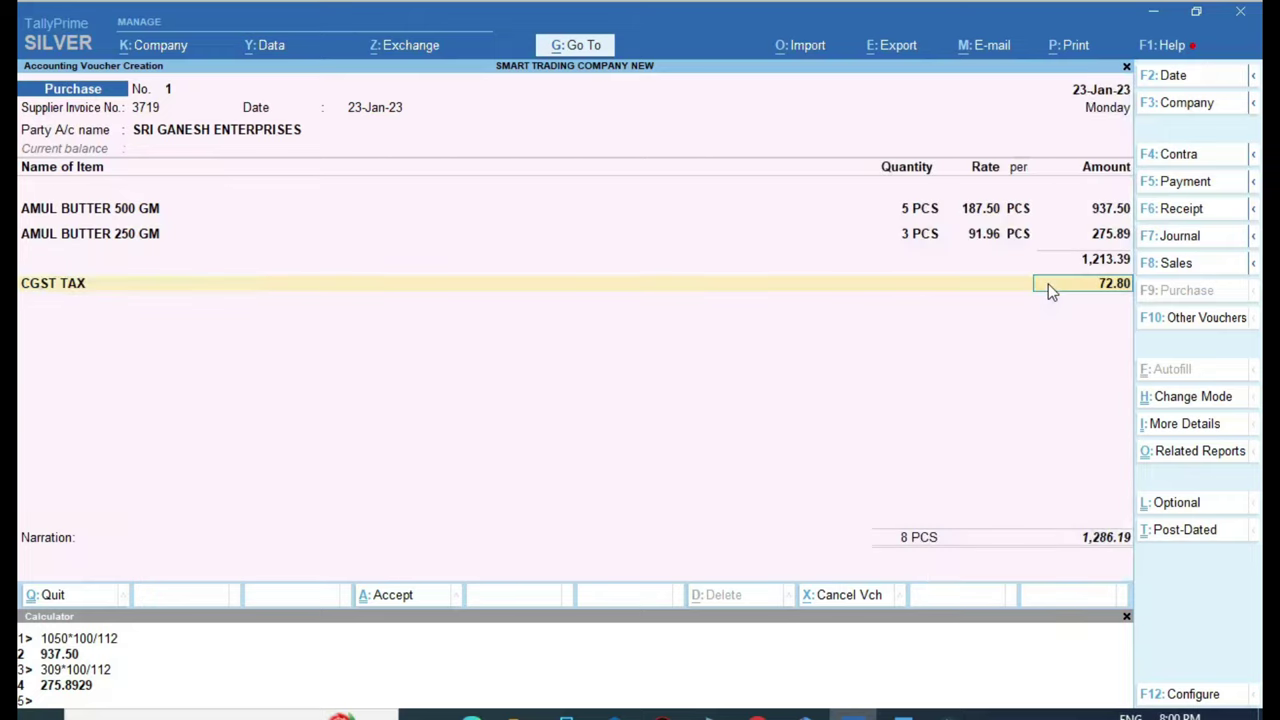
key("Return")
type("s")
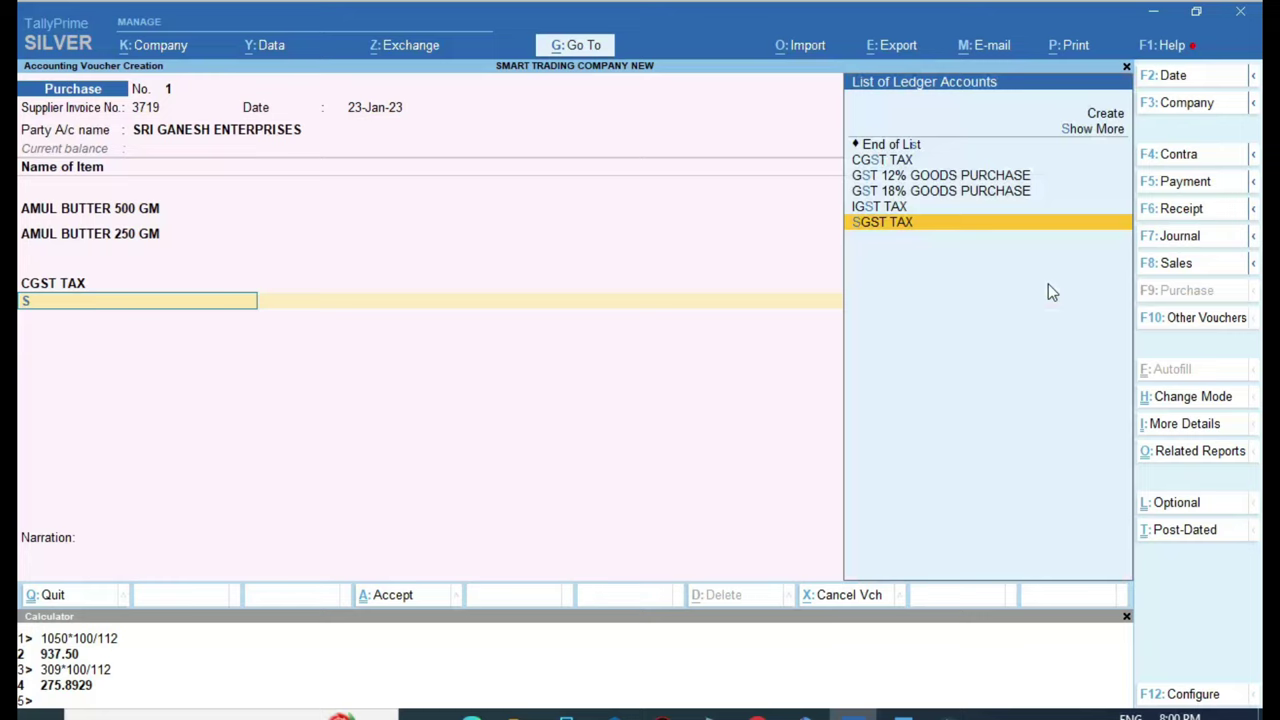
type("g")
key("Return")
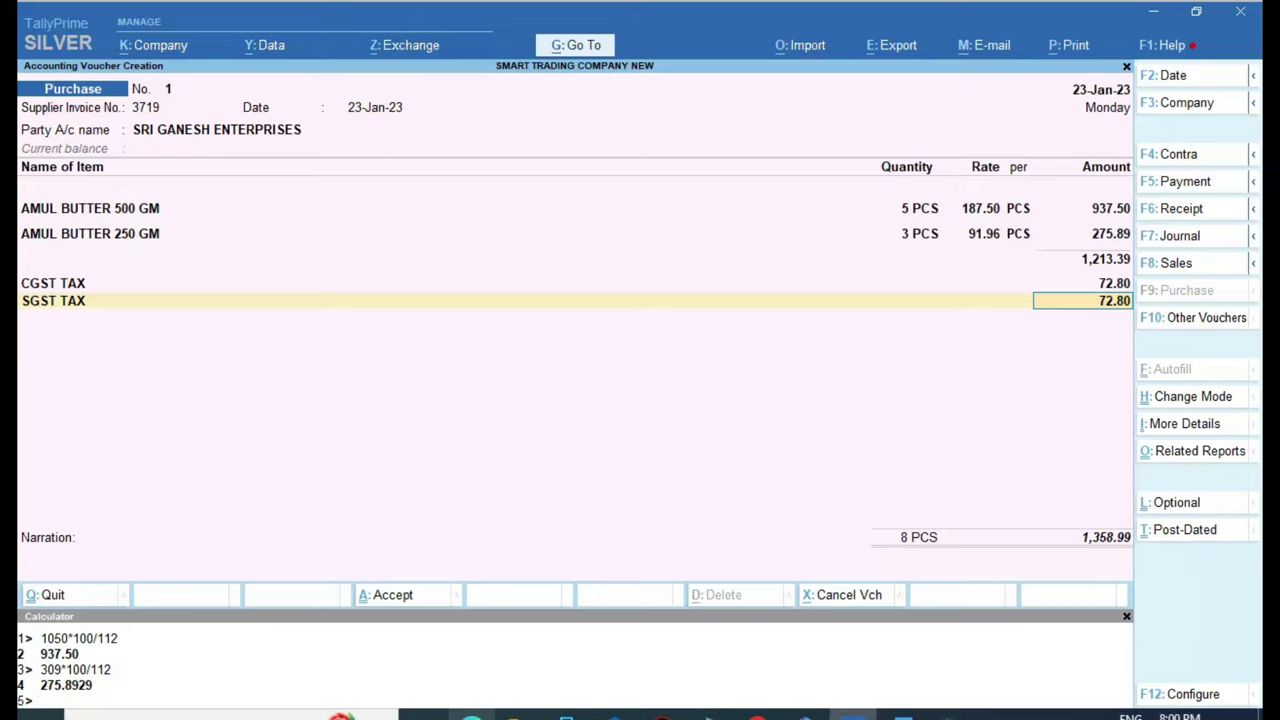
left_click(472, 714)
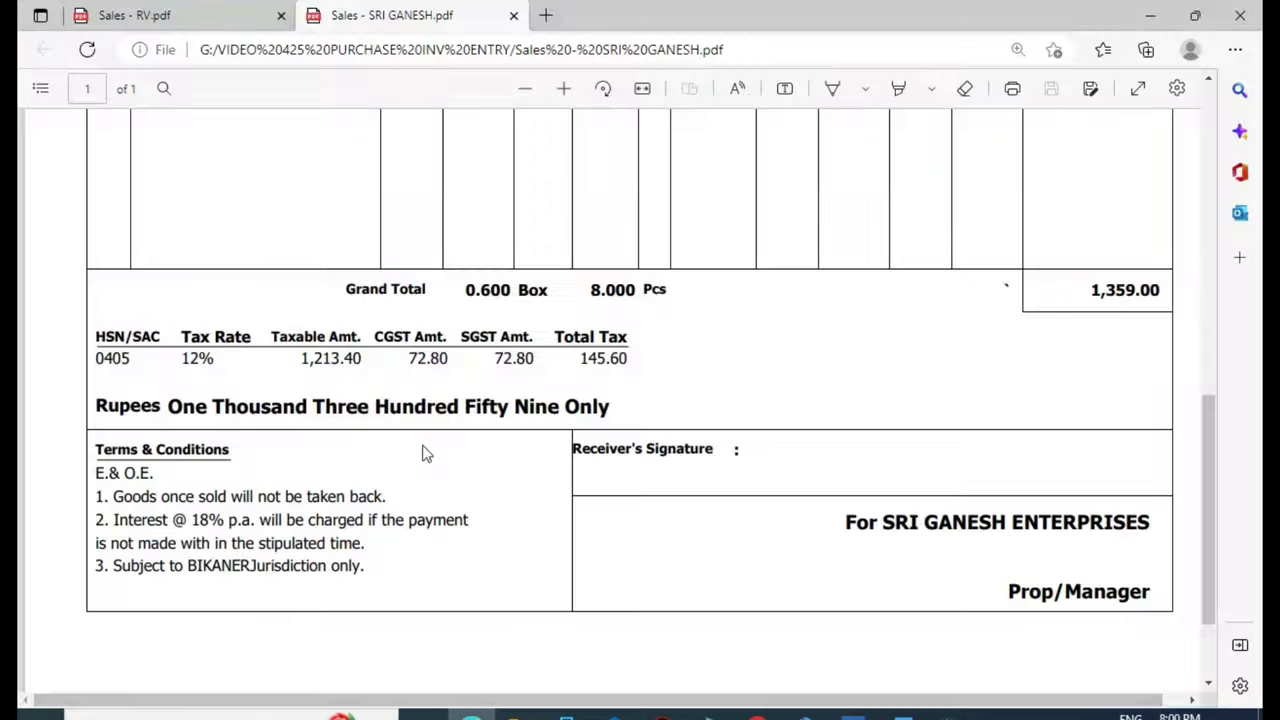
Check the 72.80 CGST and SGST amounts on the invoice against the voucher
left_click(455, 386)
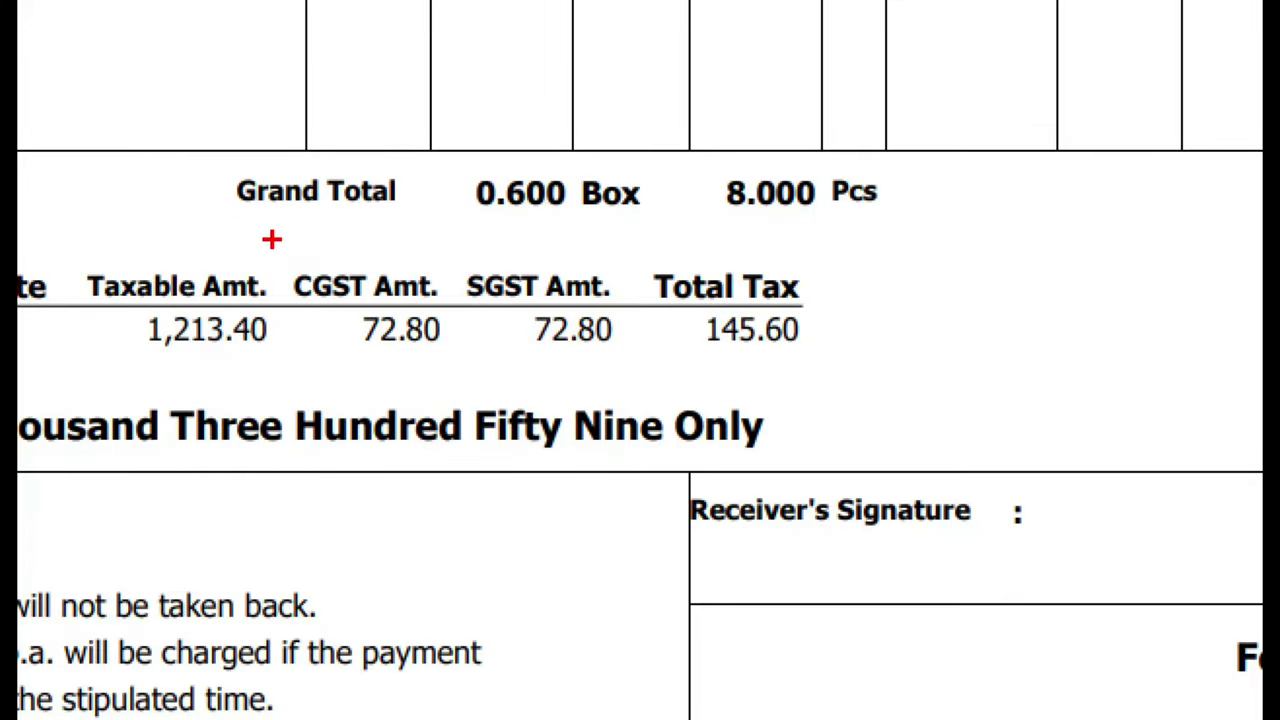
left_click_drag(271, 239, 652, 392)
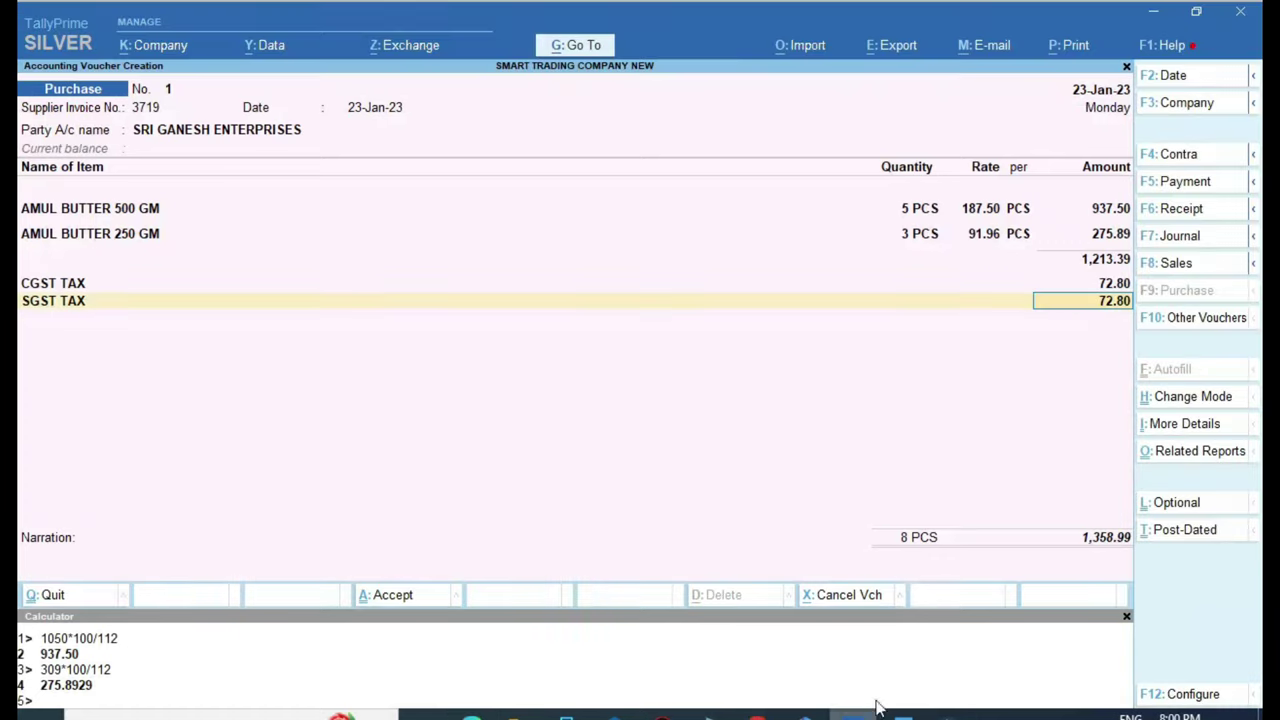
left_click(852, 714)
left_click(471, 714)
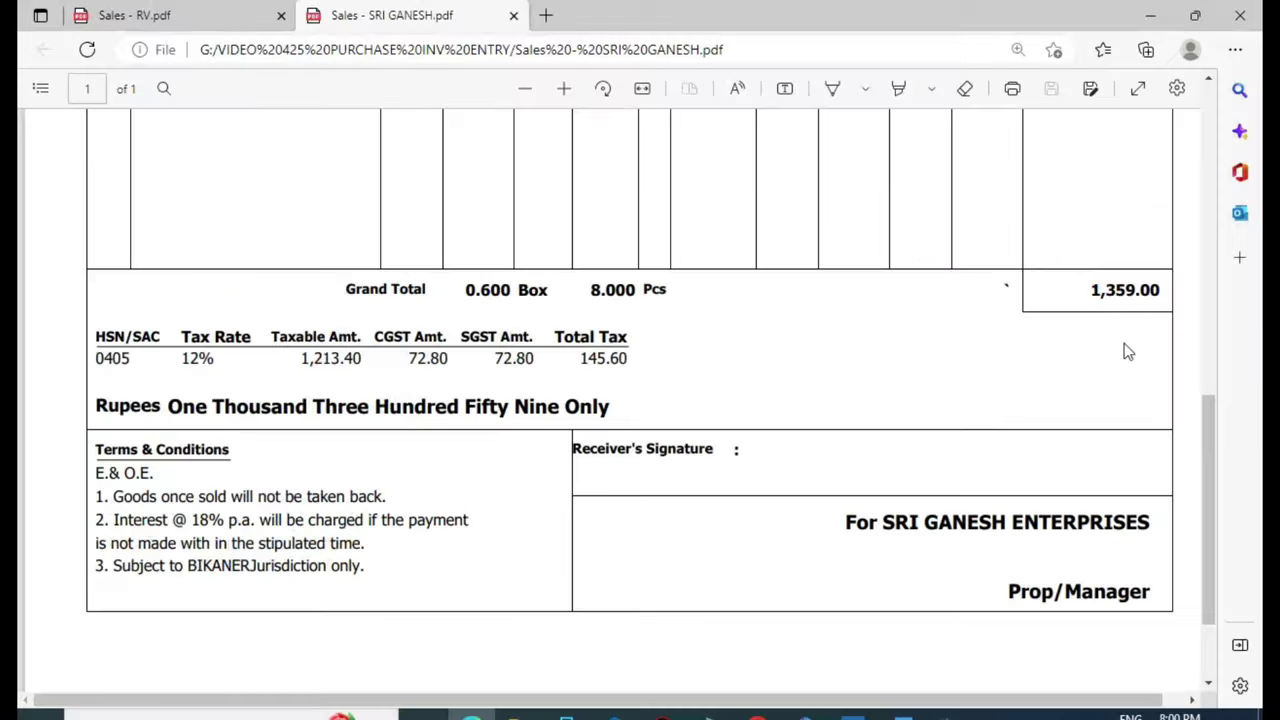
key("alt+Tab")
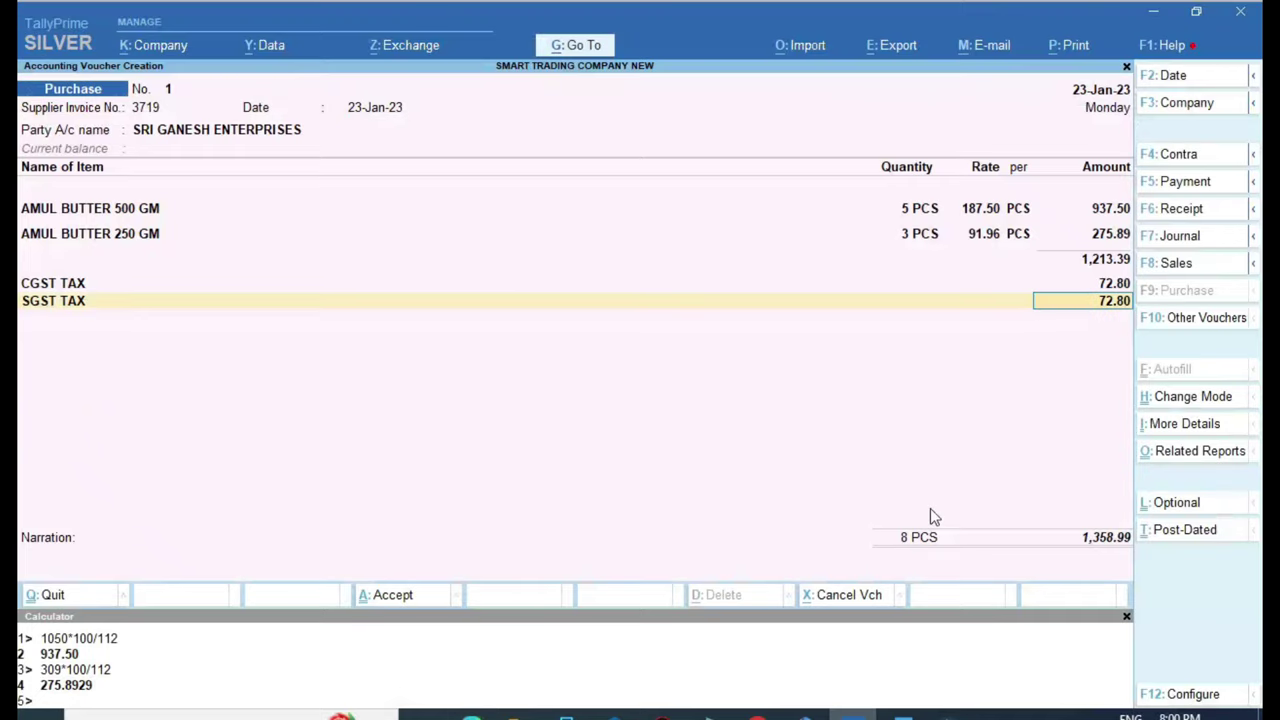
Accept the New Ref bill-wise details and save purchase voucher 1 for 1,358.99
key("Return")
key("Return")
key("Return")
key("Return")
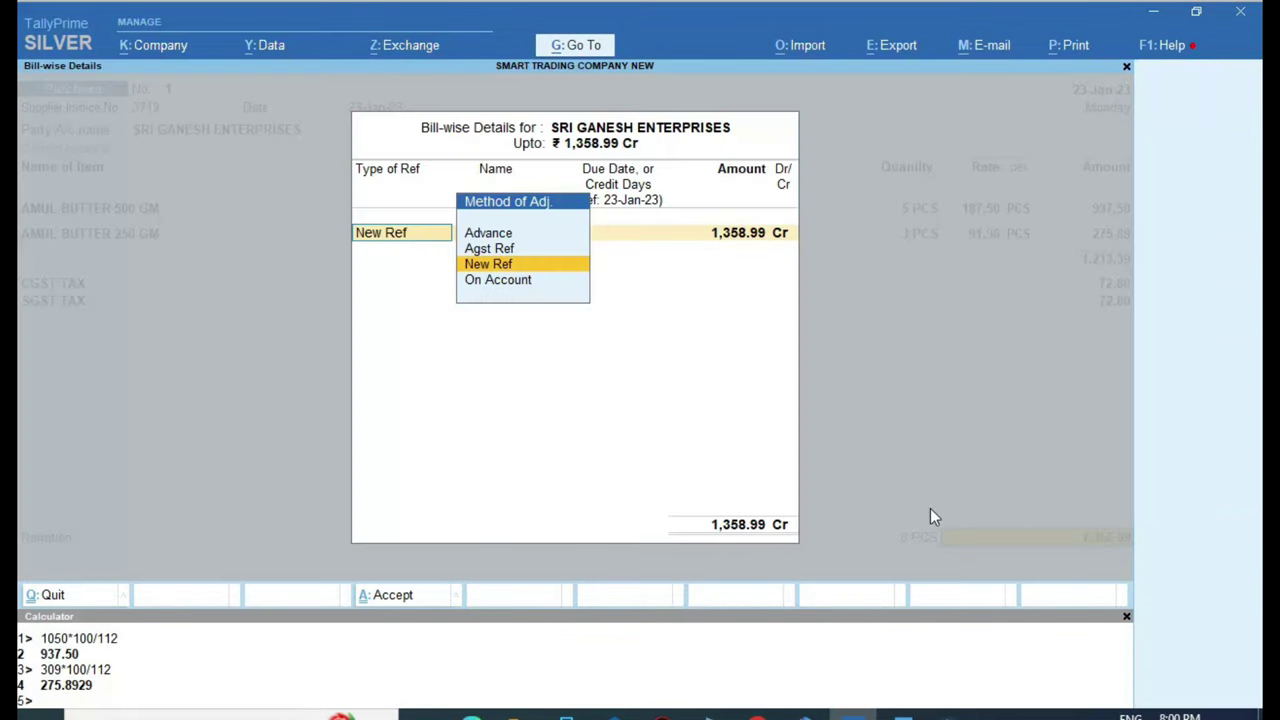
key("Return")
key("Return")
key("Return")
key("Return")
key("Return")
key("Return")
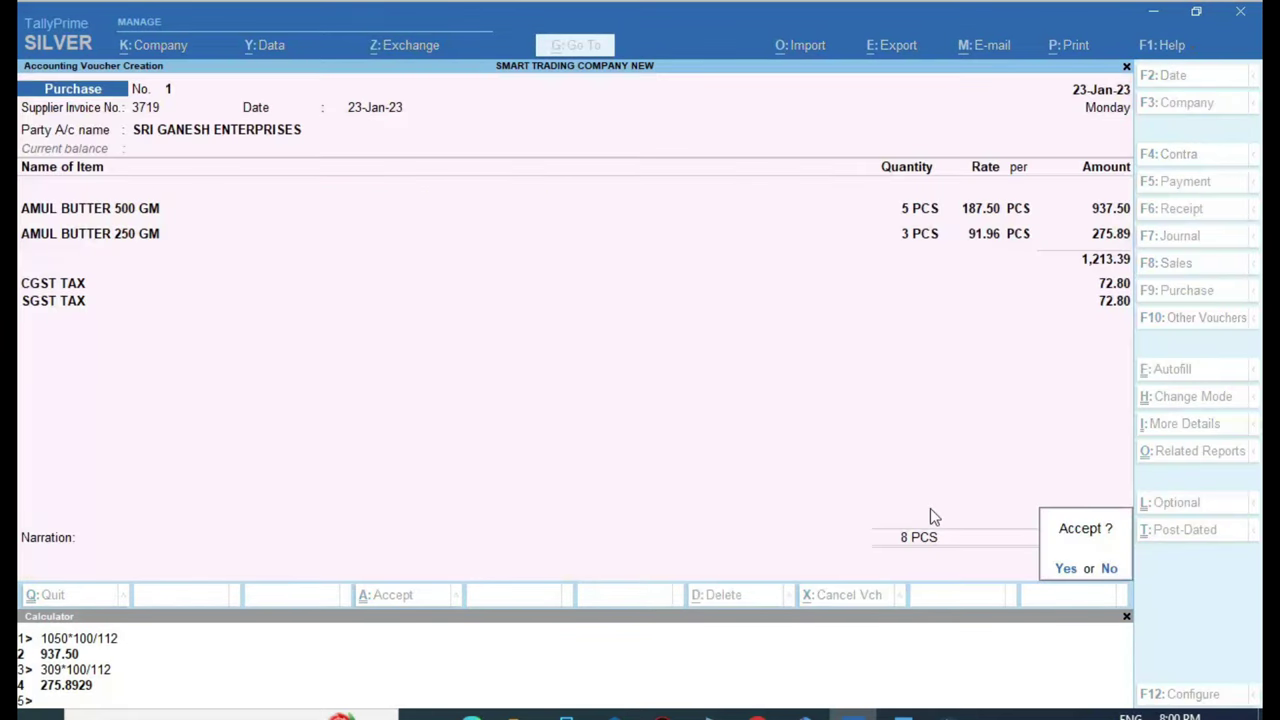
key("Return")
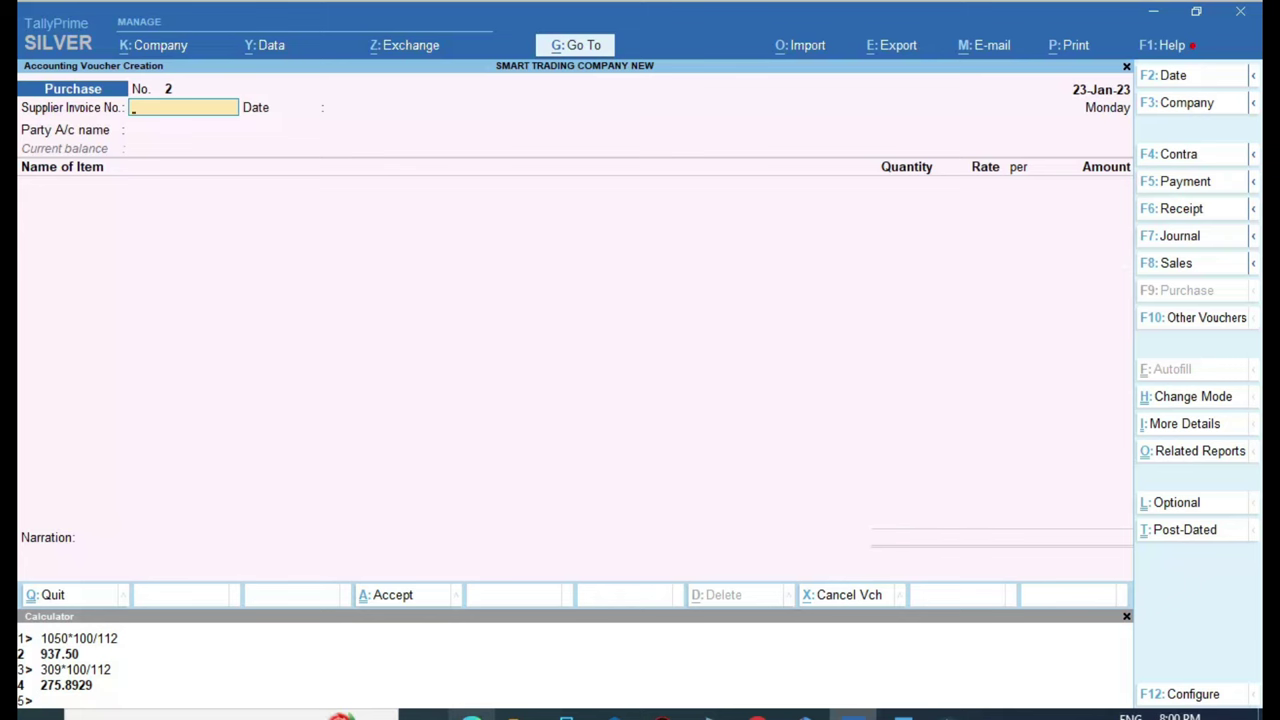
left_click(471, 714)
Enter supplier invoice number 15811 from the RV & COMPANY invoice
left_click(214, 18)
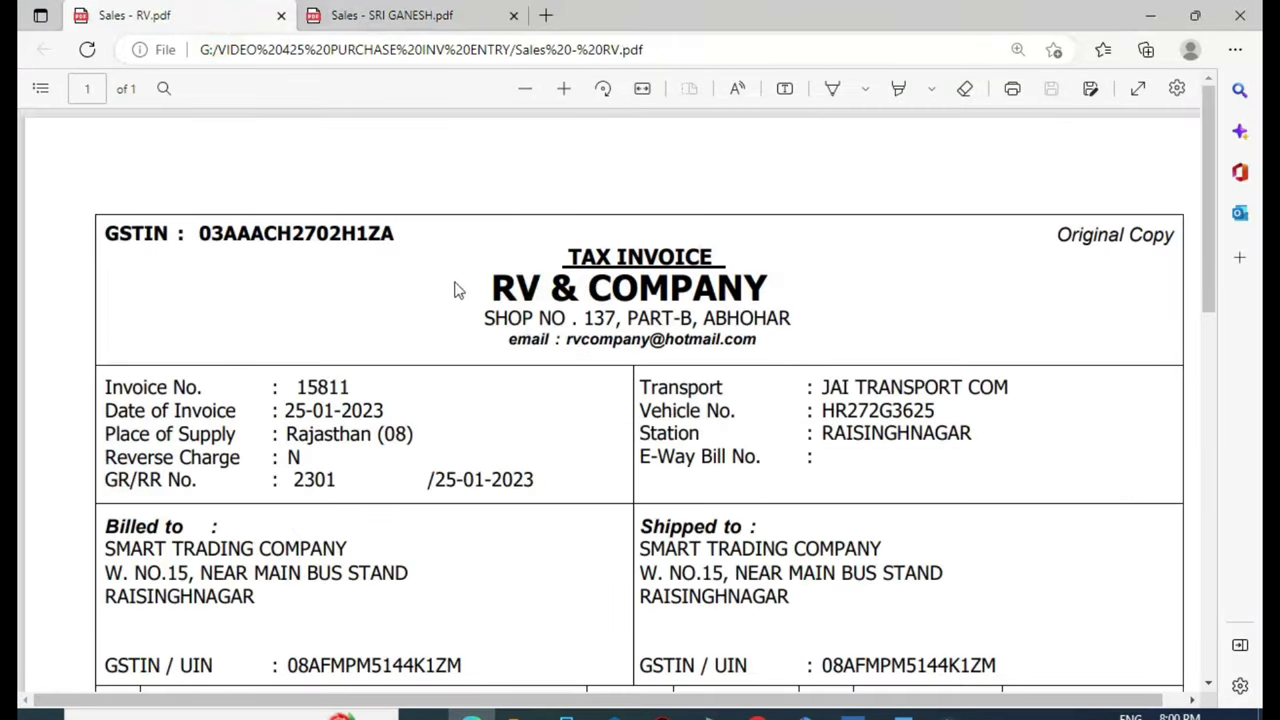
scroll(548, 222, "down", 1)
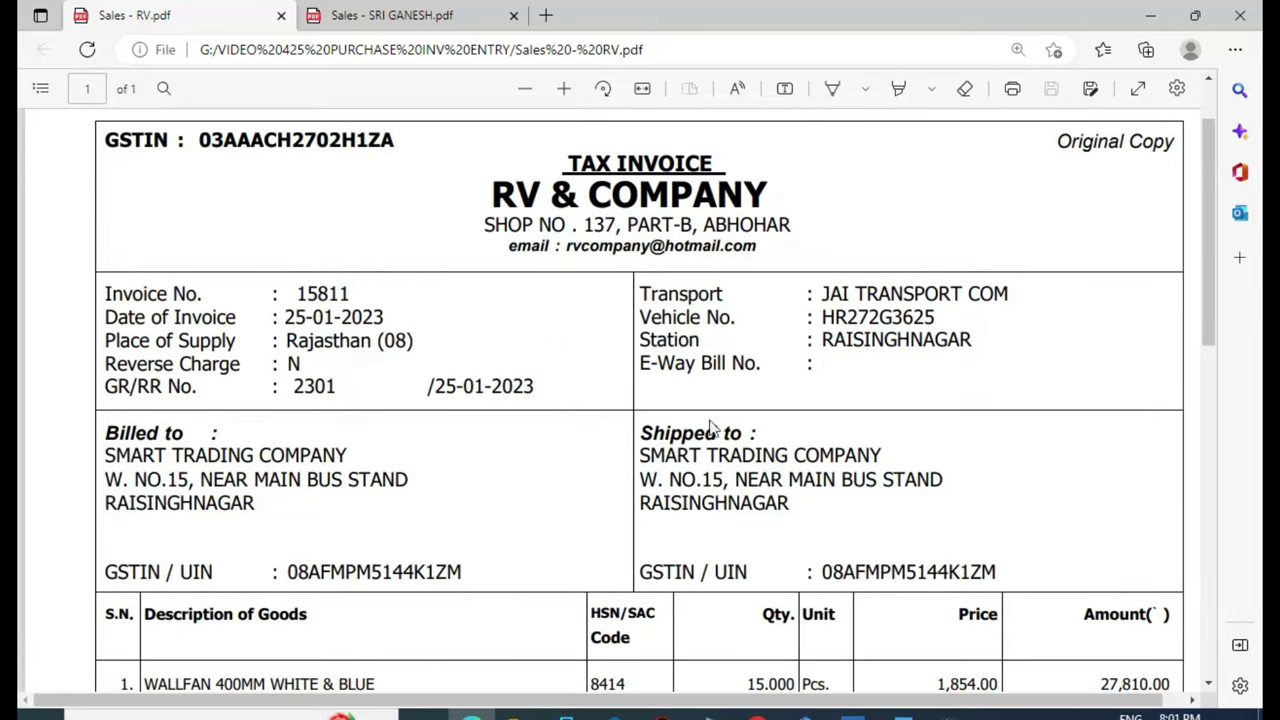
left_click(851, 714)
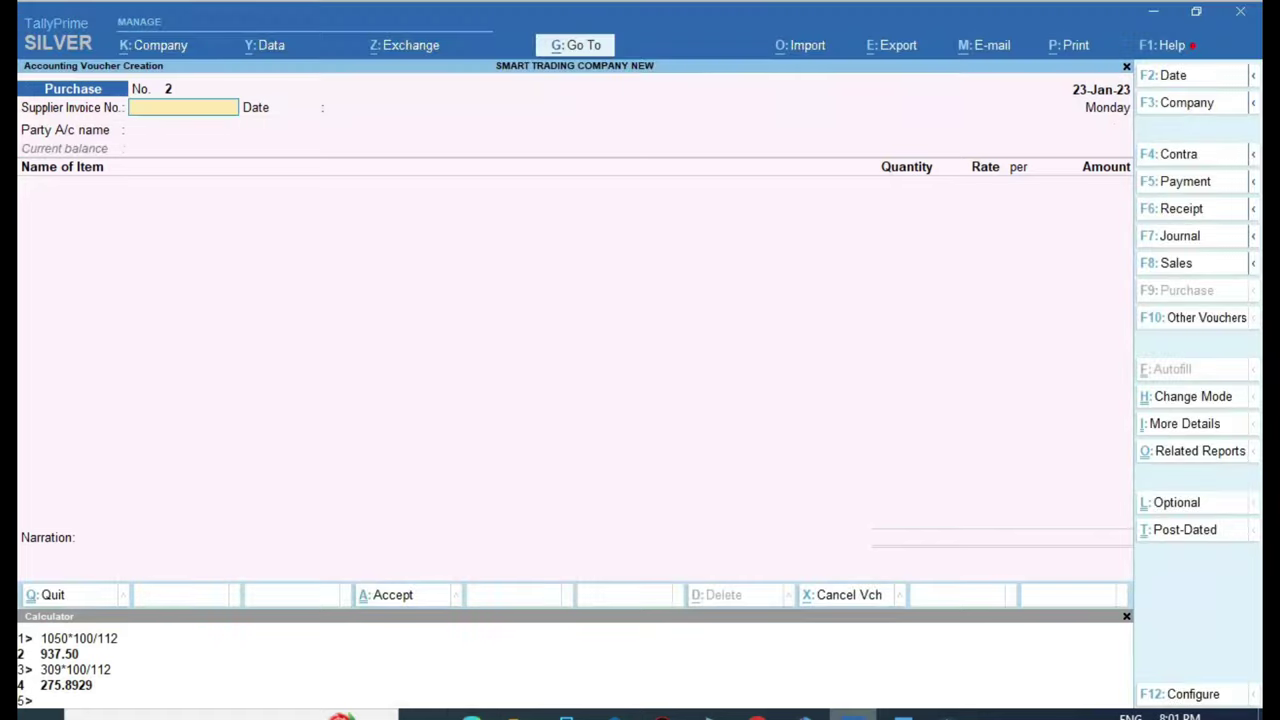
key("alt+Tab")
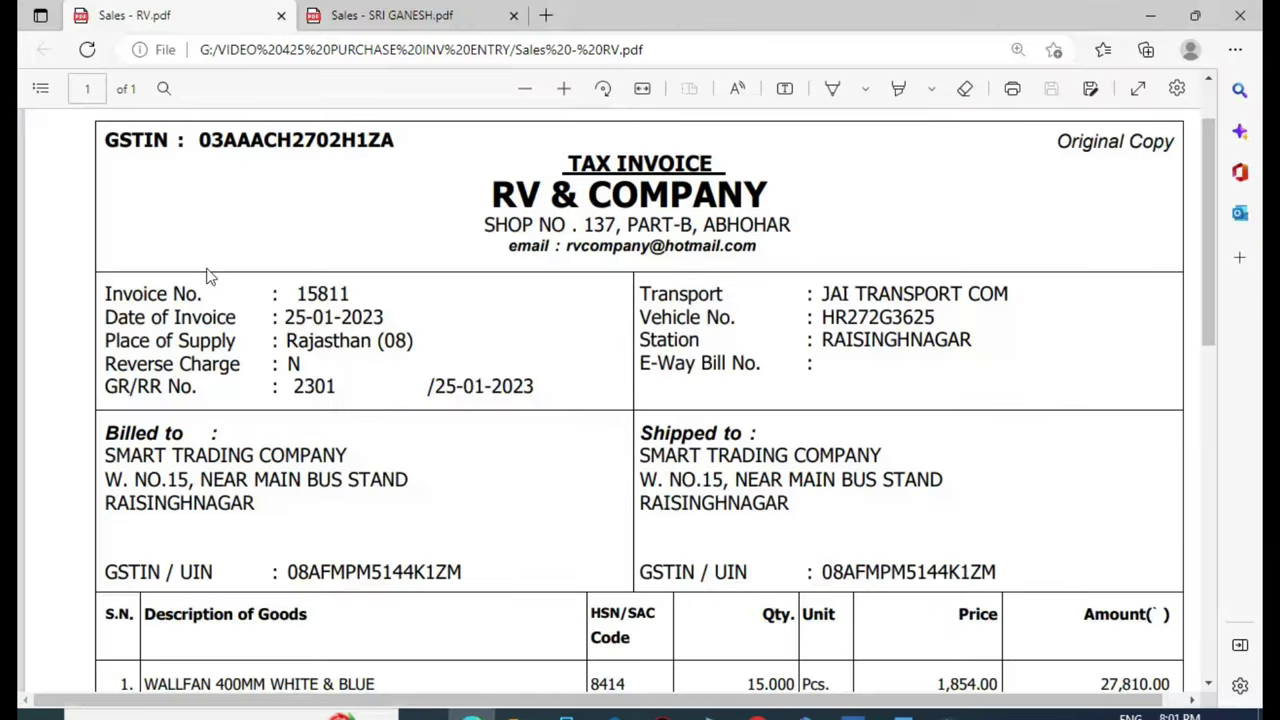
double_click(320, 293)
key("alt+Tab")
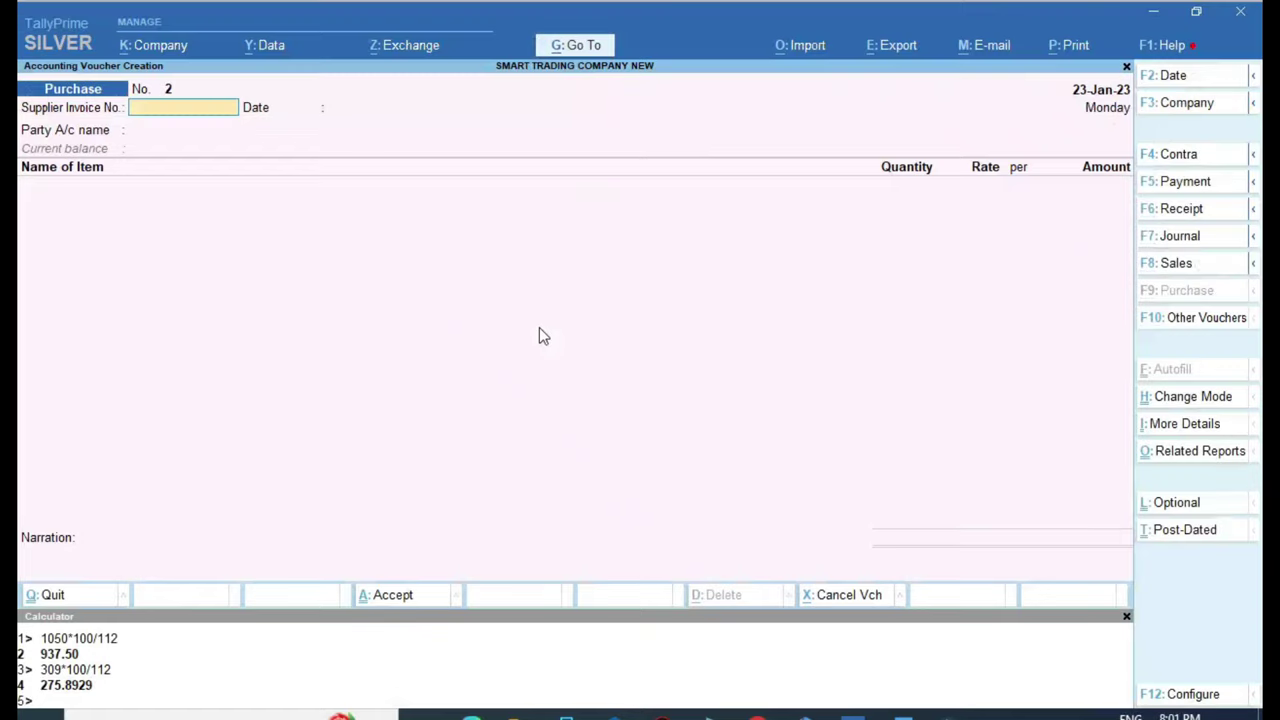
type("15811")
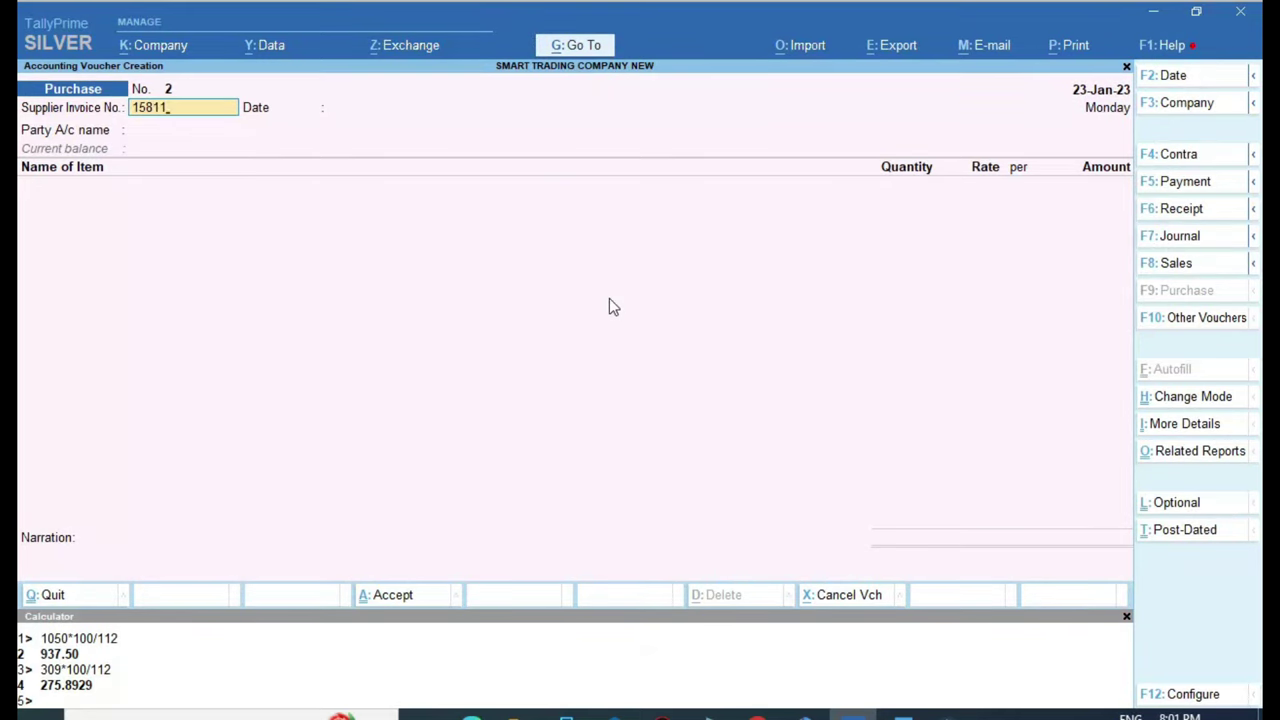
Set the voucher and invoice date to 25-Jan-23 and choose RV & COMPANY as party
key("alt+Tab")
key("alt+Tab")
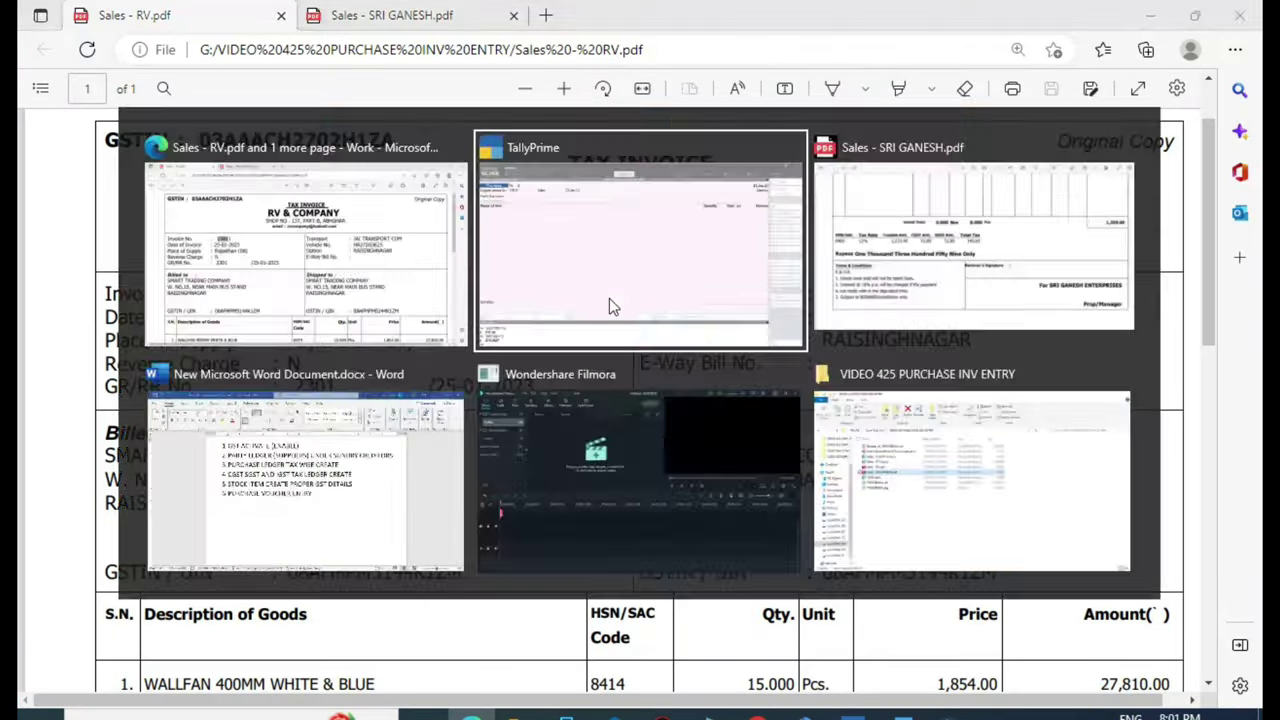
key("F2")
type("25.1")
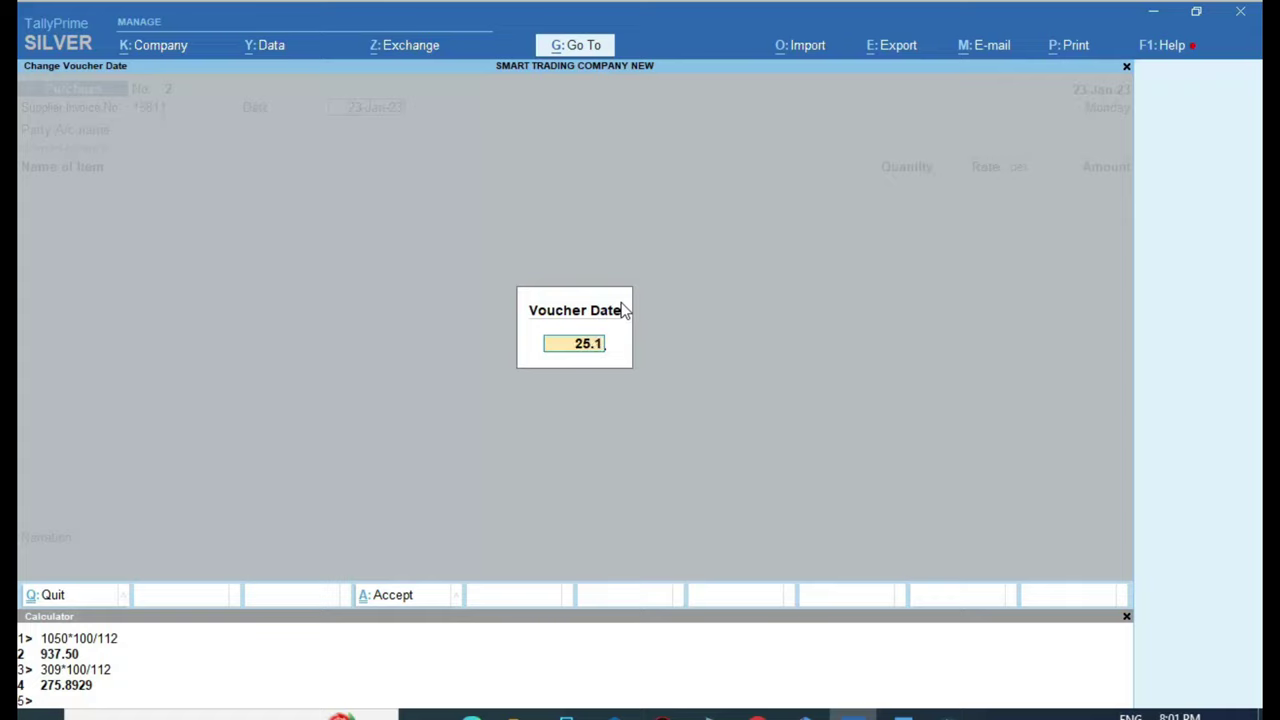
key("Return")
type("25")
key("Return")
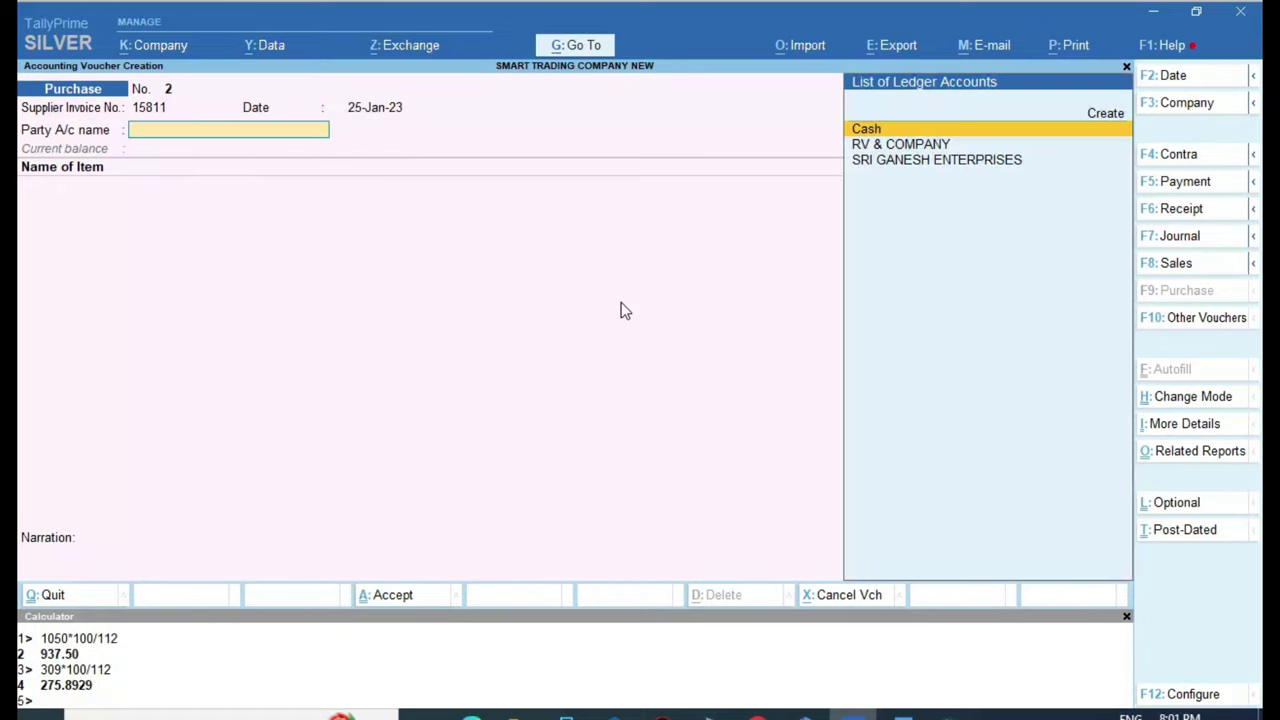
key("Down")
key("Return")
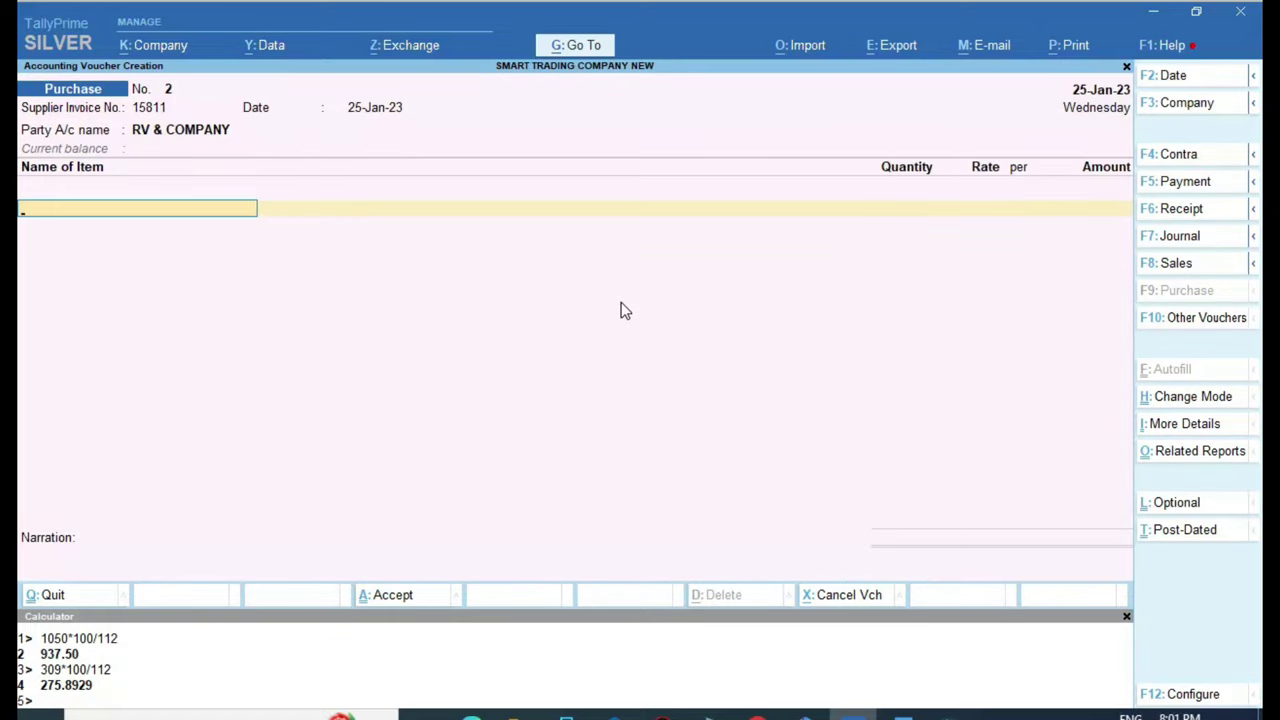
Add WALLFAN 400MM WHITE & BLUE as the first item with a quantity of 15 PCS
key("alt+Tab")
scroll(366, 394, "down", 3)
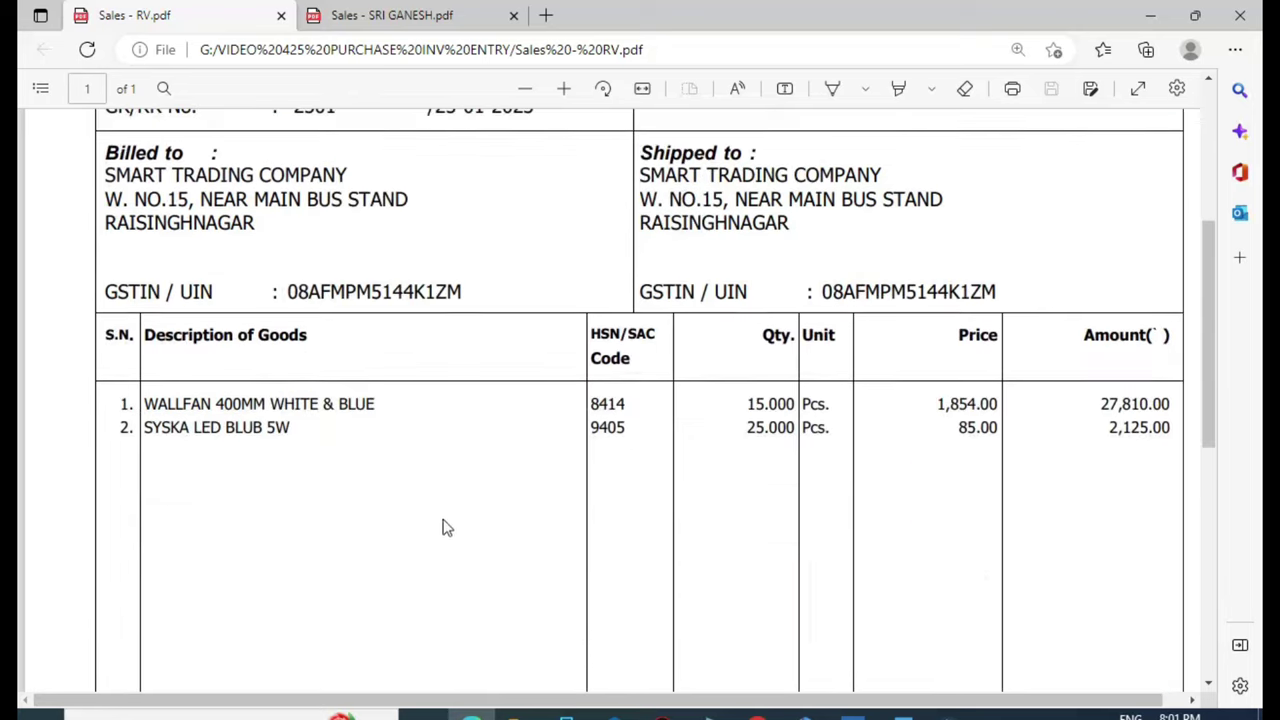
key("alt+Tab")
type("W")
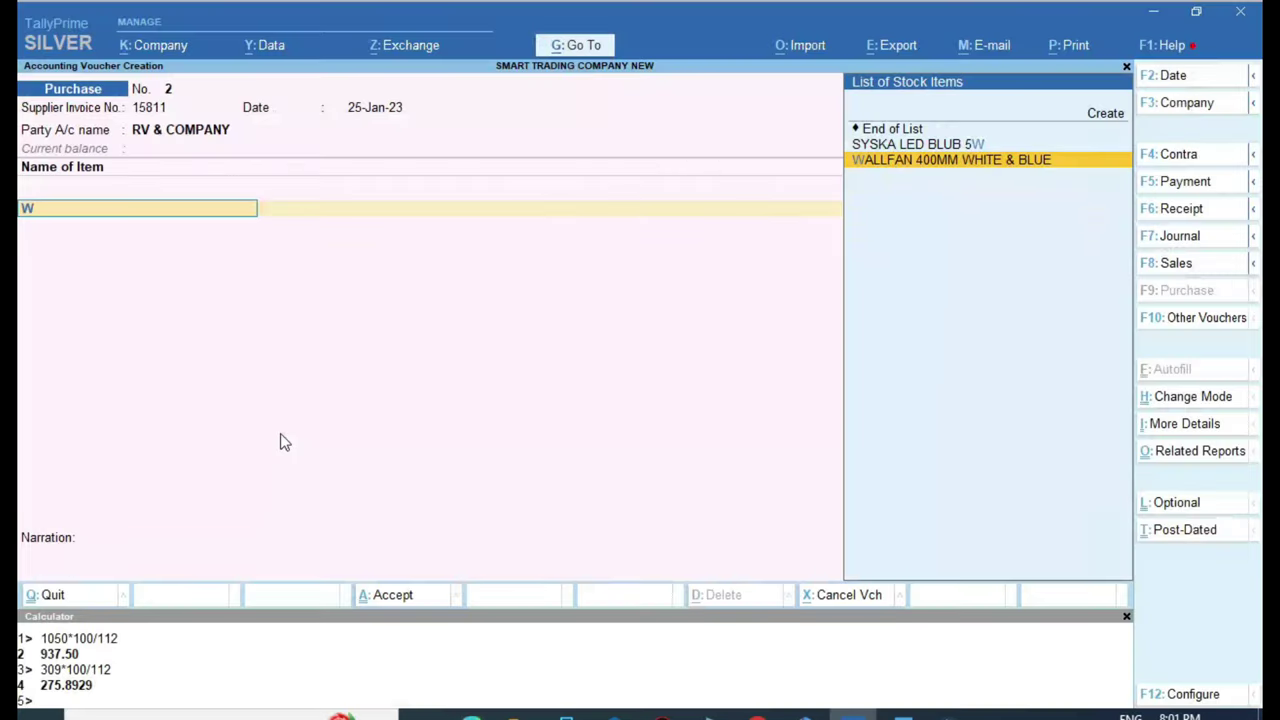
key("Return")
key("alt+Tab")
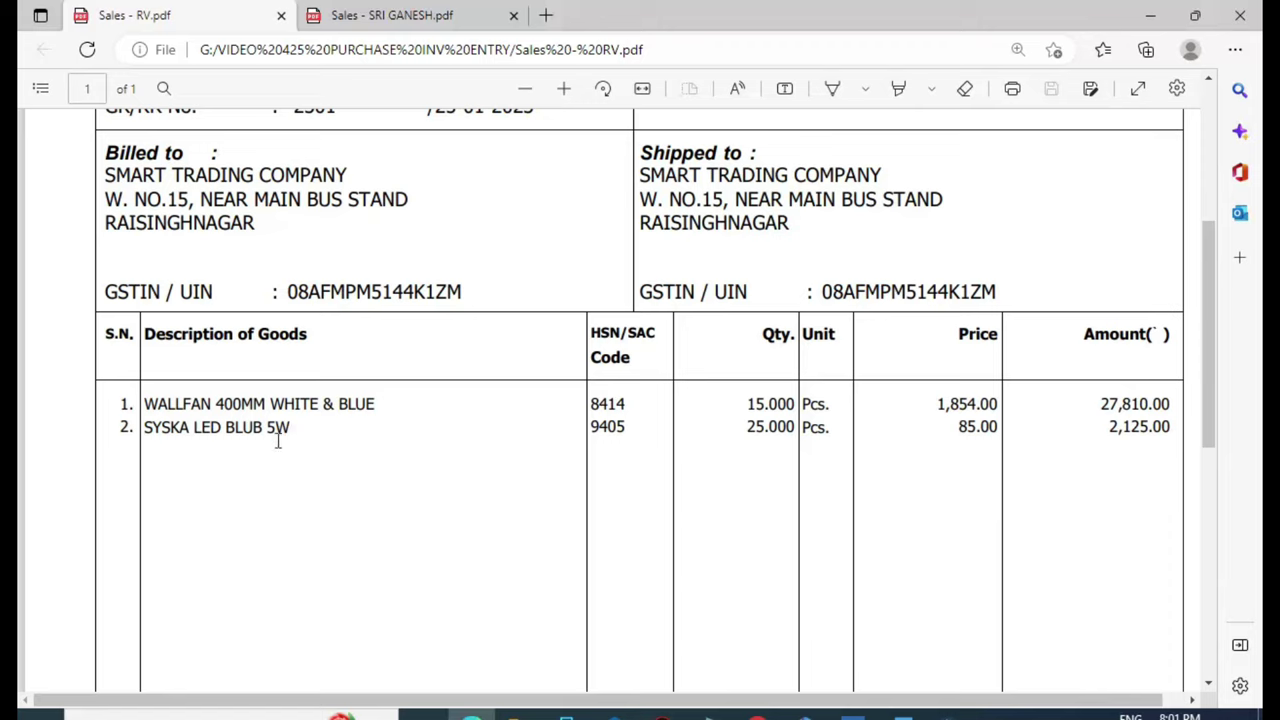
key("alt+Tab")
type("15")
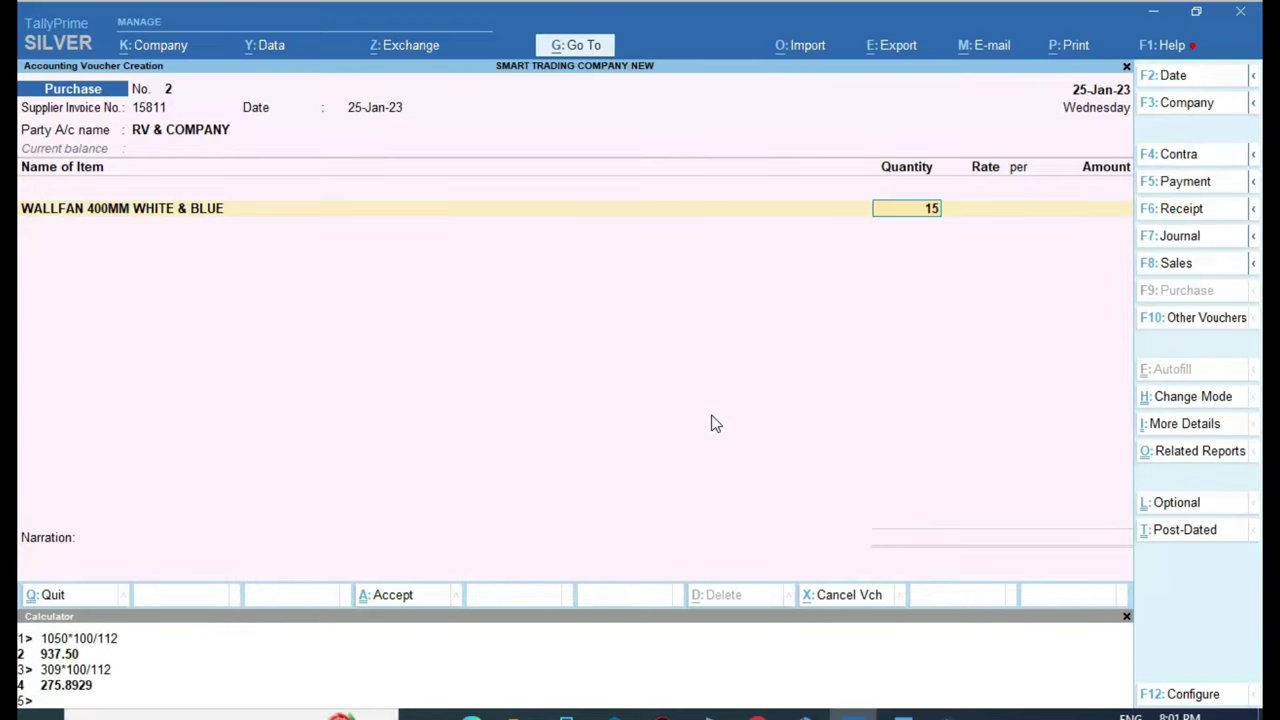
key("Return")
key("Return")
Look up the wall fan's line amount on the RV & COMPANY invoice
key("alt+Tab")
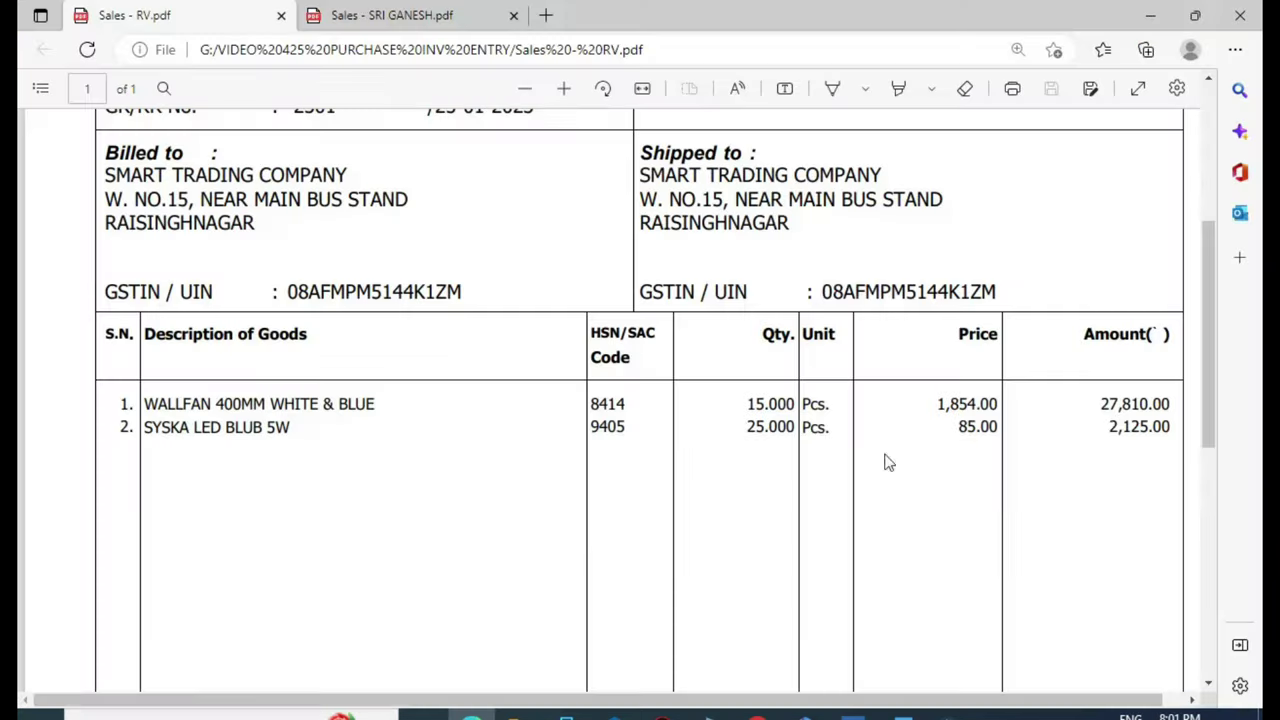
scroll(1120, 420, "down", 2)
left_click_drag(1098, 313, 1172, 312)
scroll(1114, 395, "down", 3)
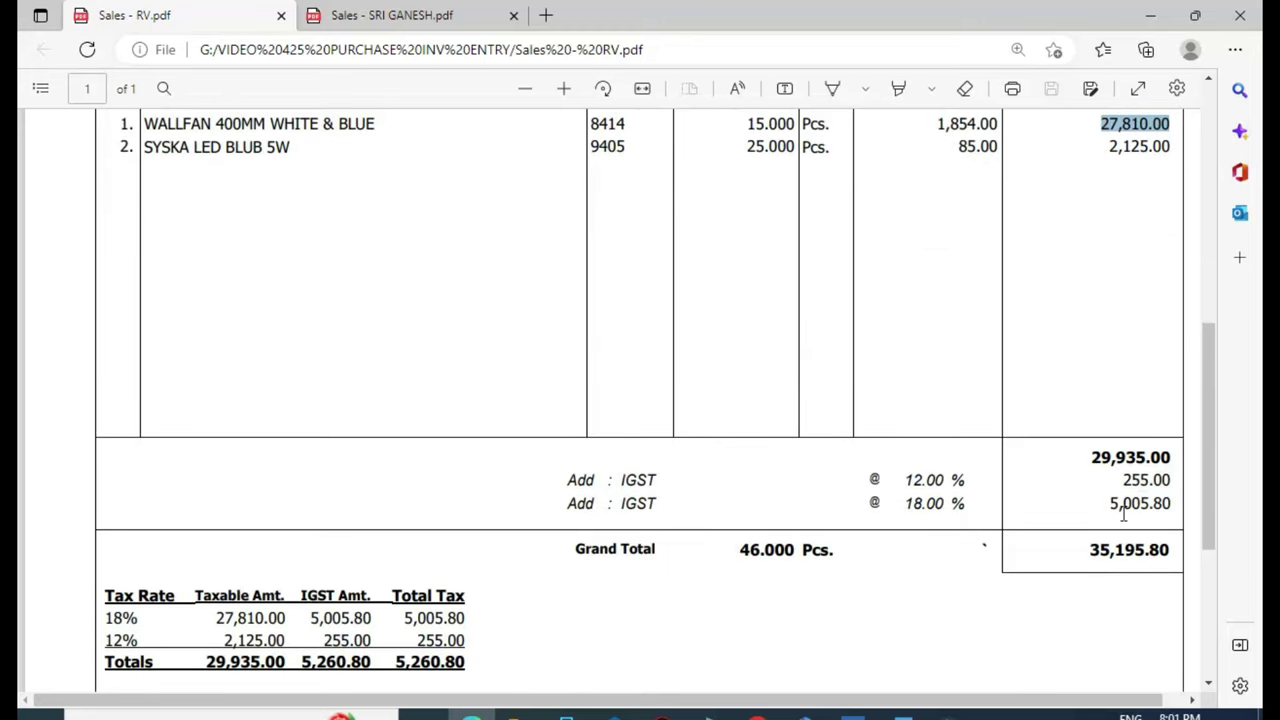
scroll(1118, 505, "up", 1)
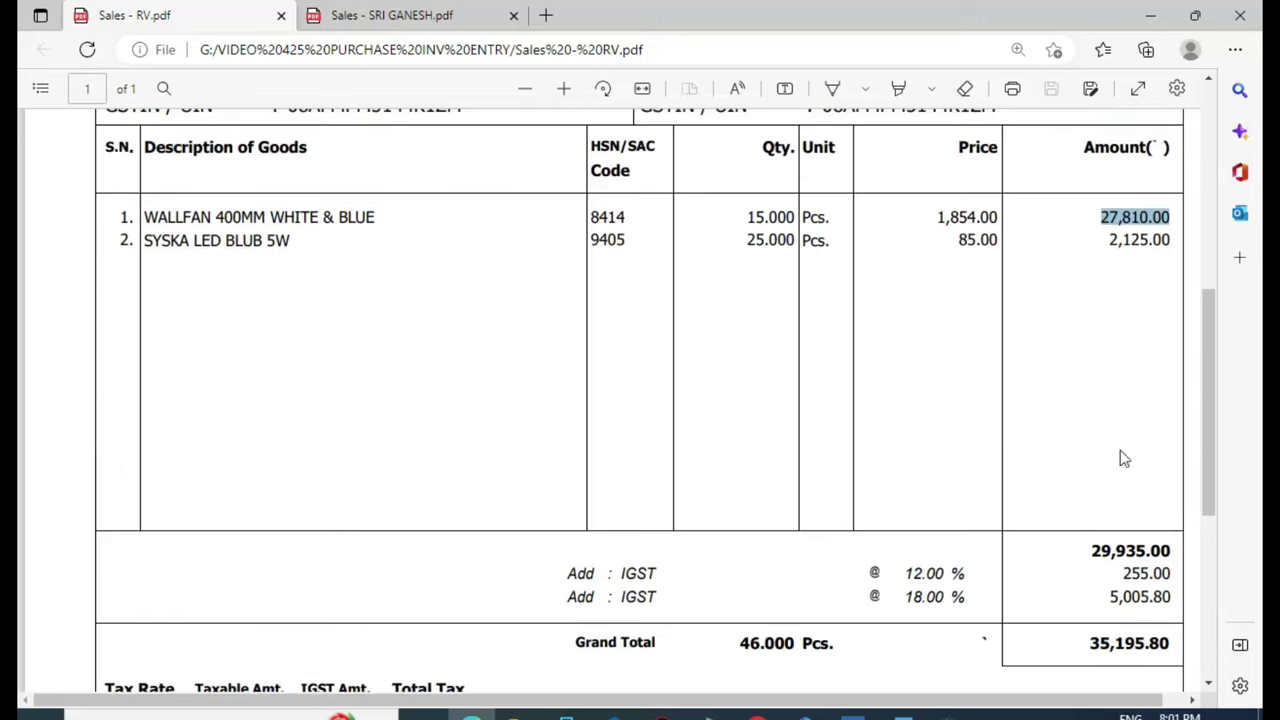
left_click(1112, 338)
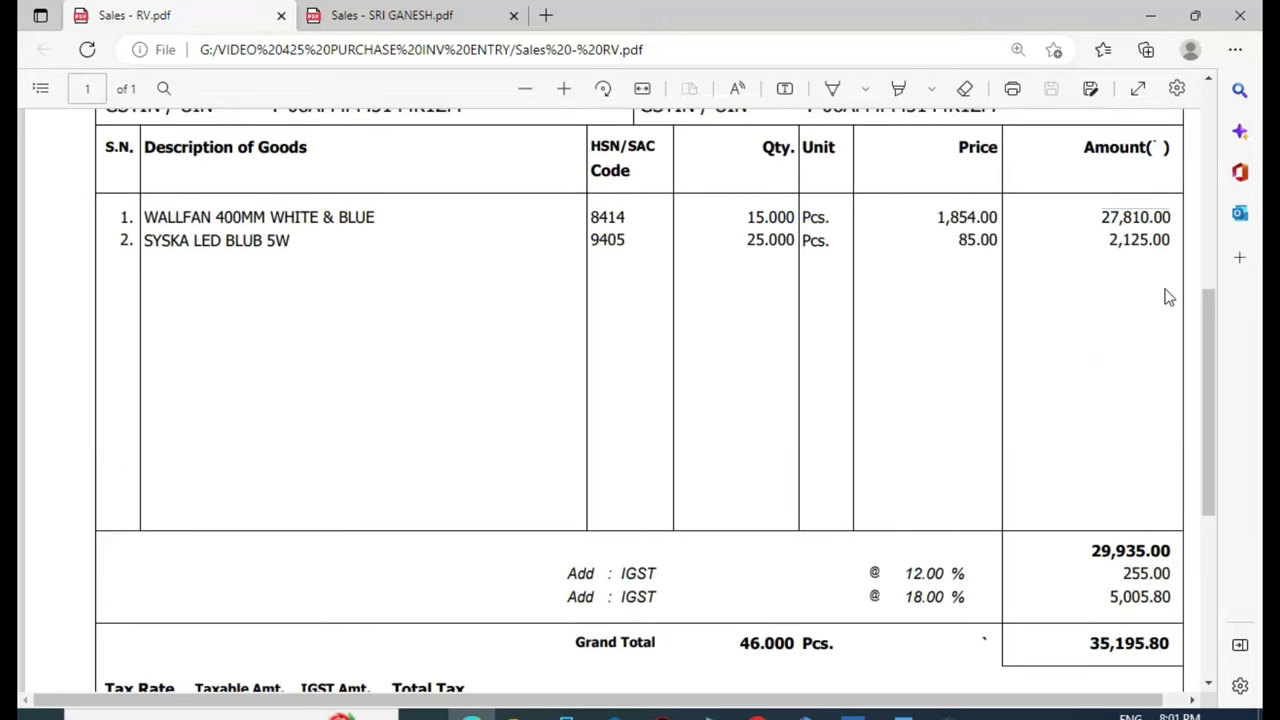
key("alt+Tab")
Enter 27,810 as the wall fan amount, confirming HSN 8414 and the 18% rate on the invoice
type("27")
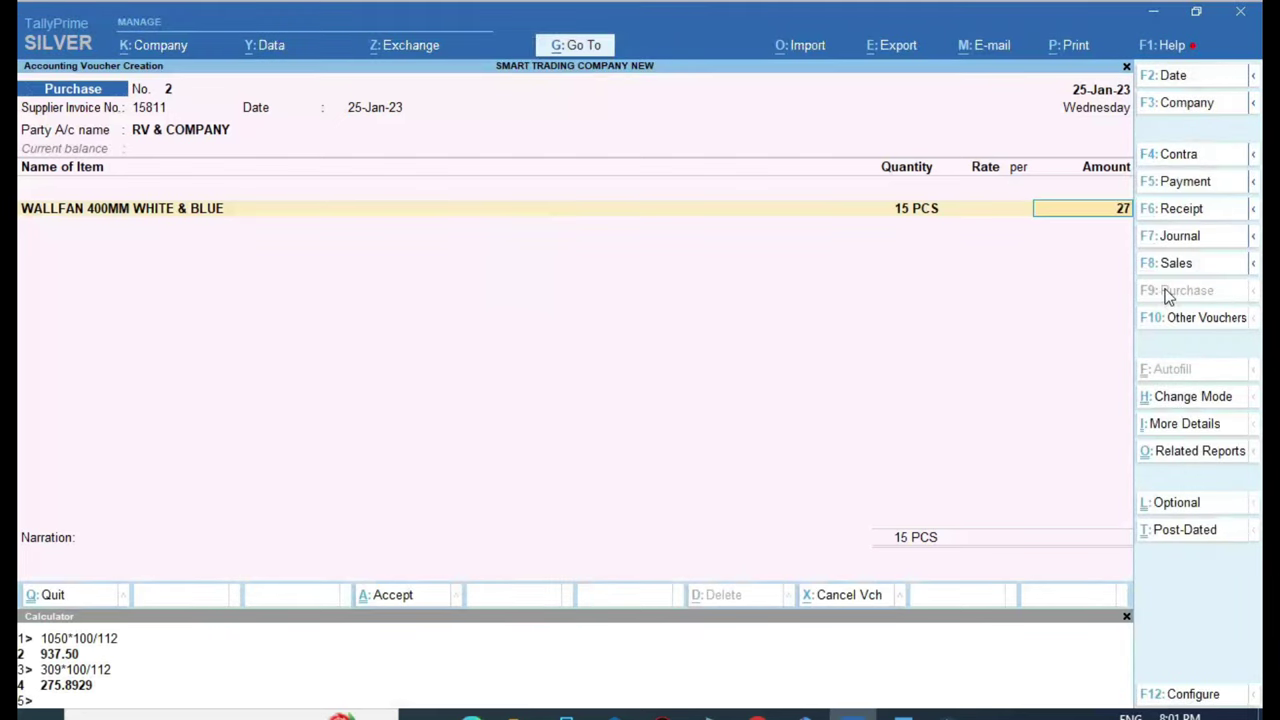
type(",810")
key("Return")
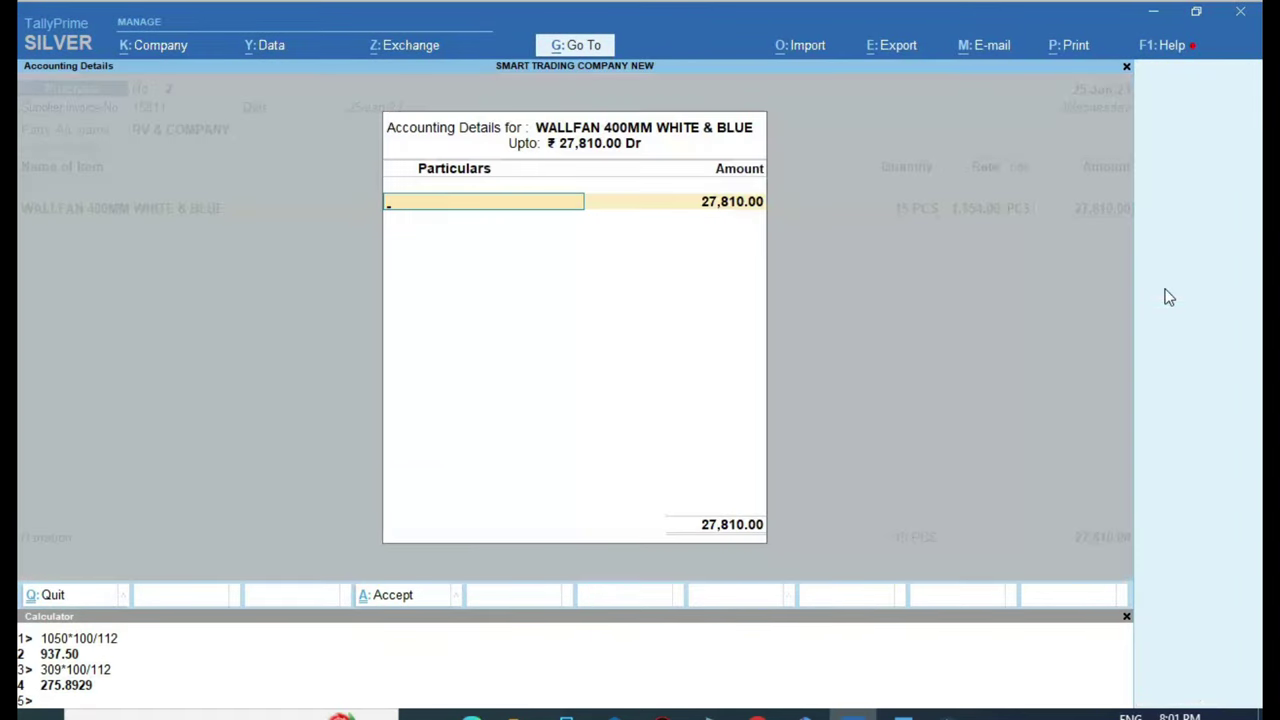
key("alt+Tab")
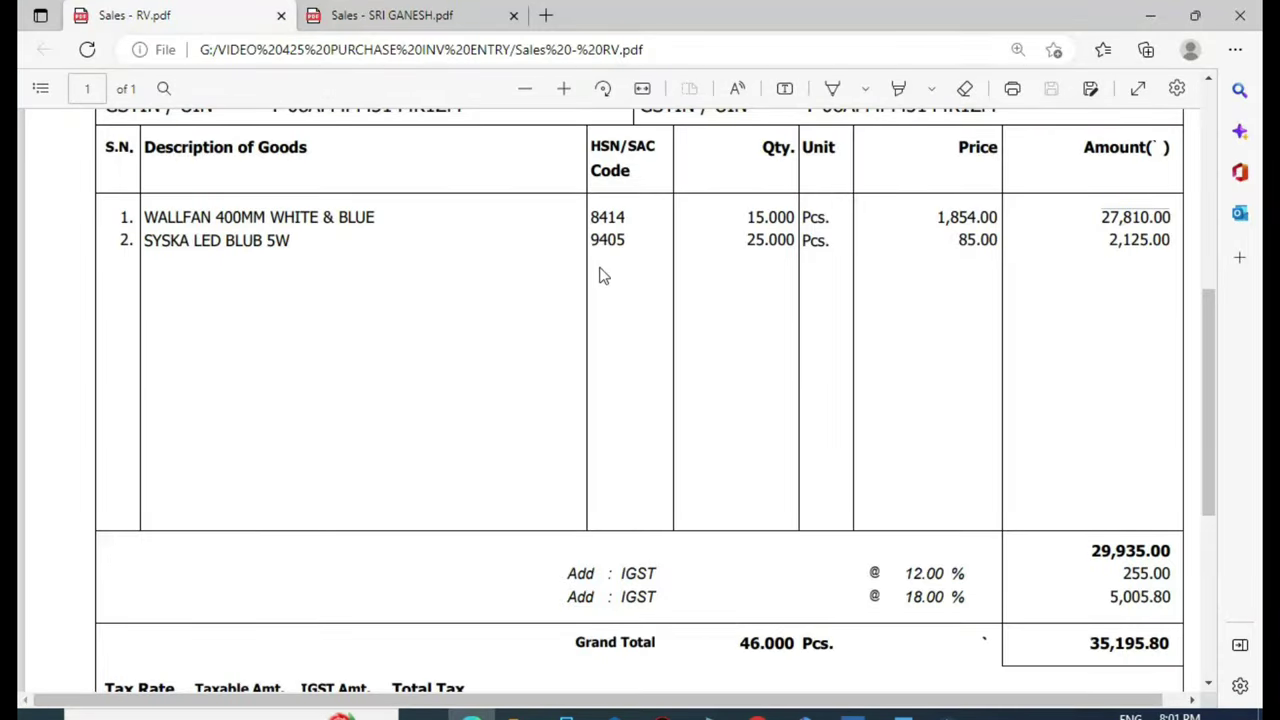
double_click(622, 217)
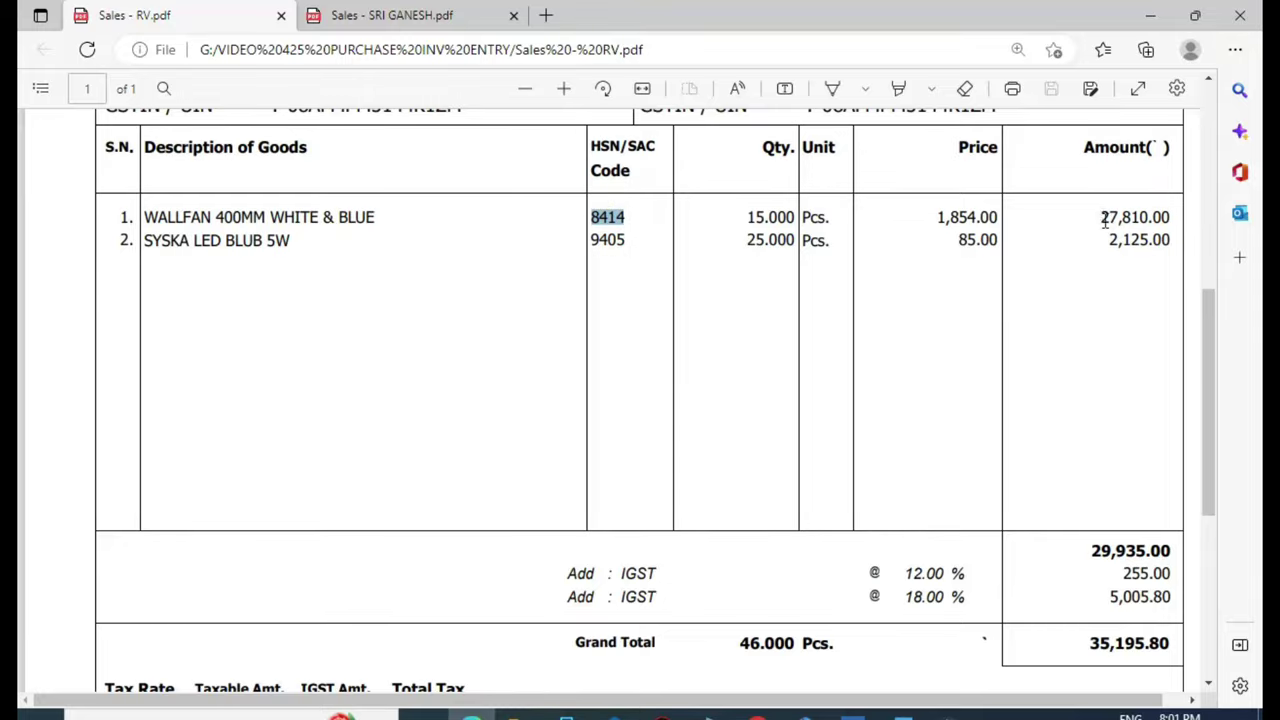
left_click_drag(1100, 216, 1167, 216)
scroll(389, 431, "down", 2)
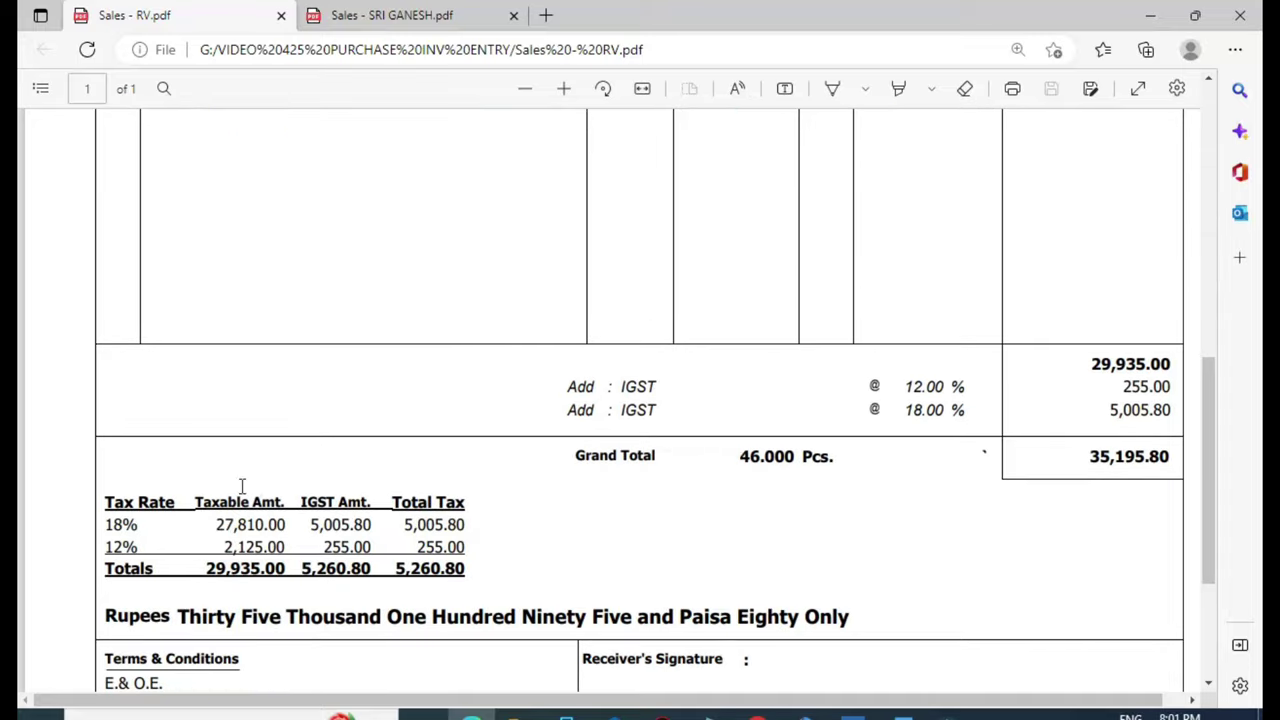
left_click_drag(113, 525, 140, 525)
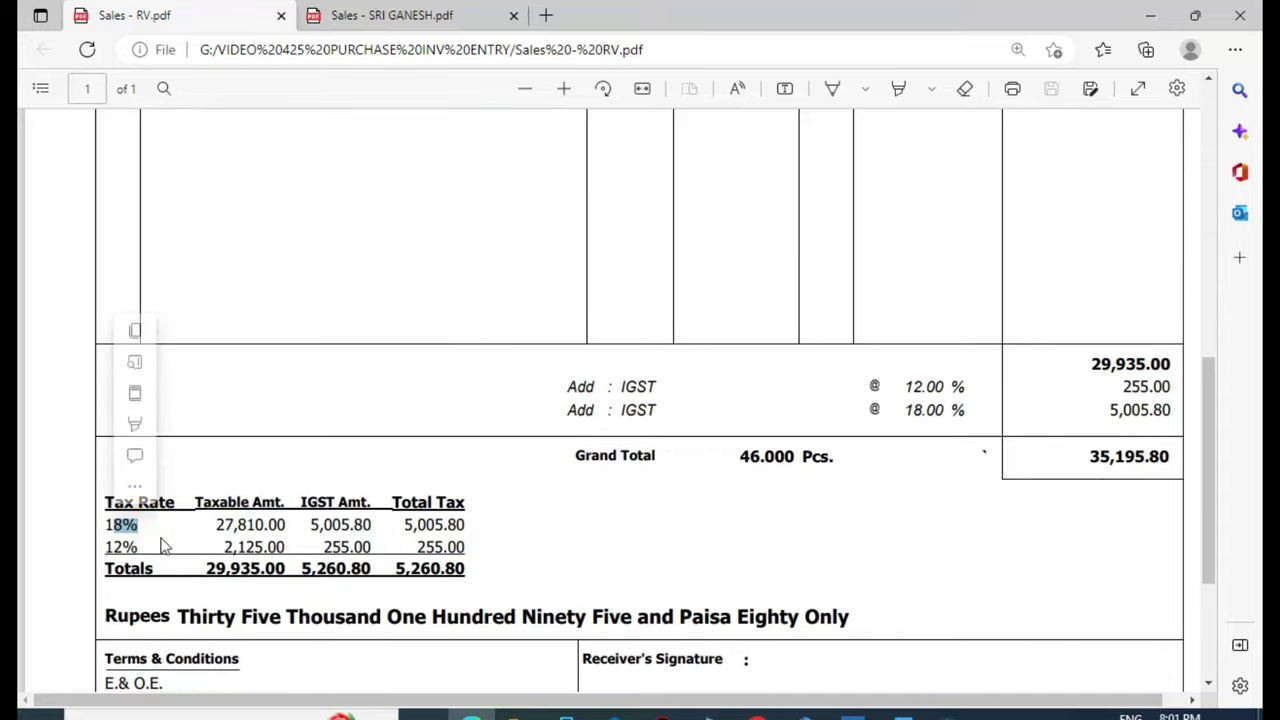
Allocate the wall fan line to the GST 18% GOODS PURCHASE ledger
key("alt+Tab")
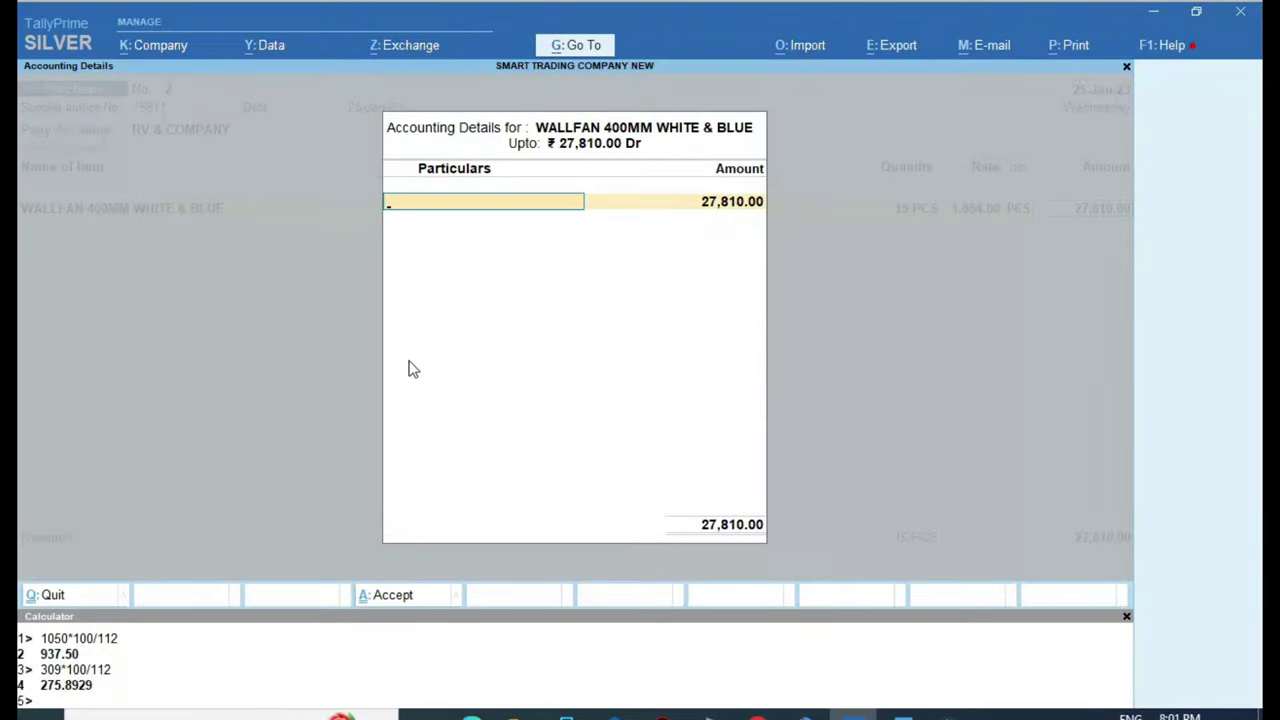
type("G")
key("Down")
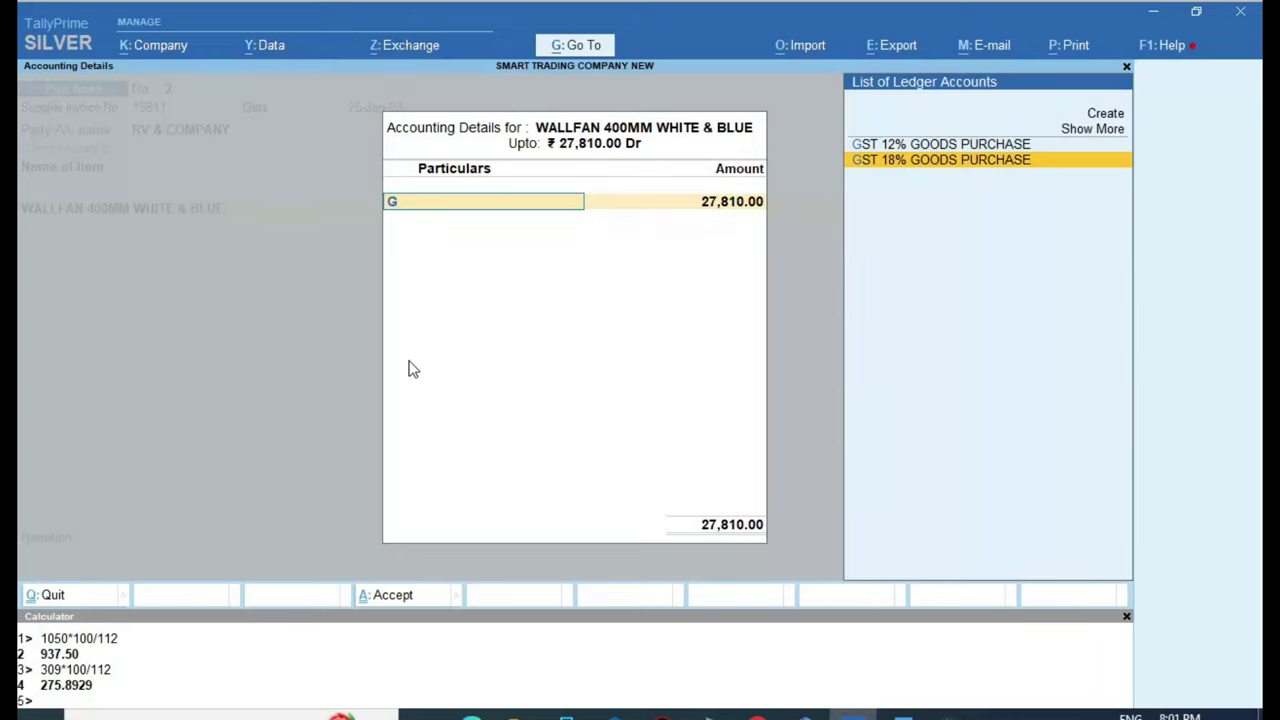
key("Return")
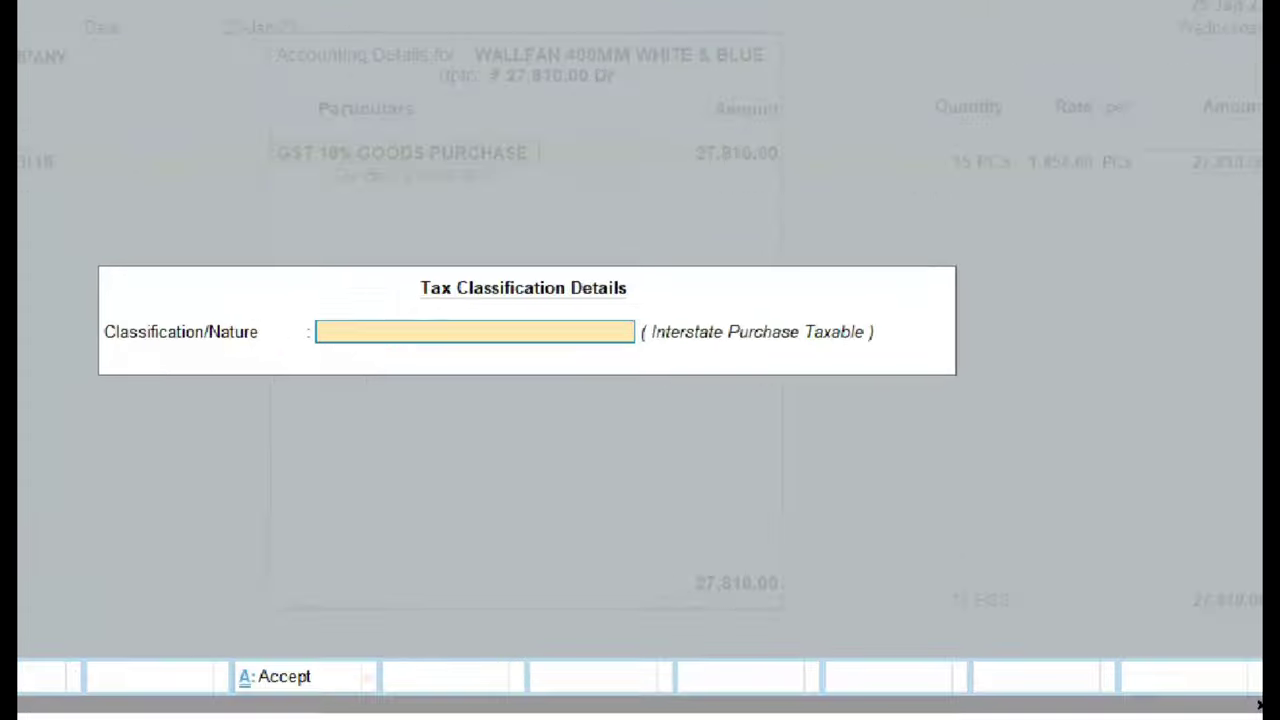
Filter the wall fan's nature of transaction with 'INTER' and move toward Interstate Purchase Taxable
left_click_drag(629, 304, 836, 356)
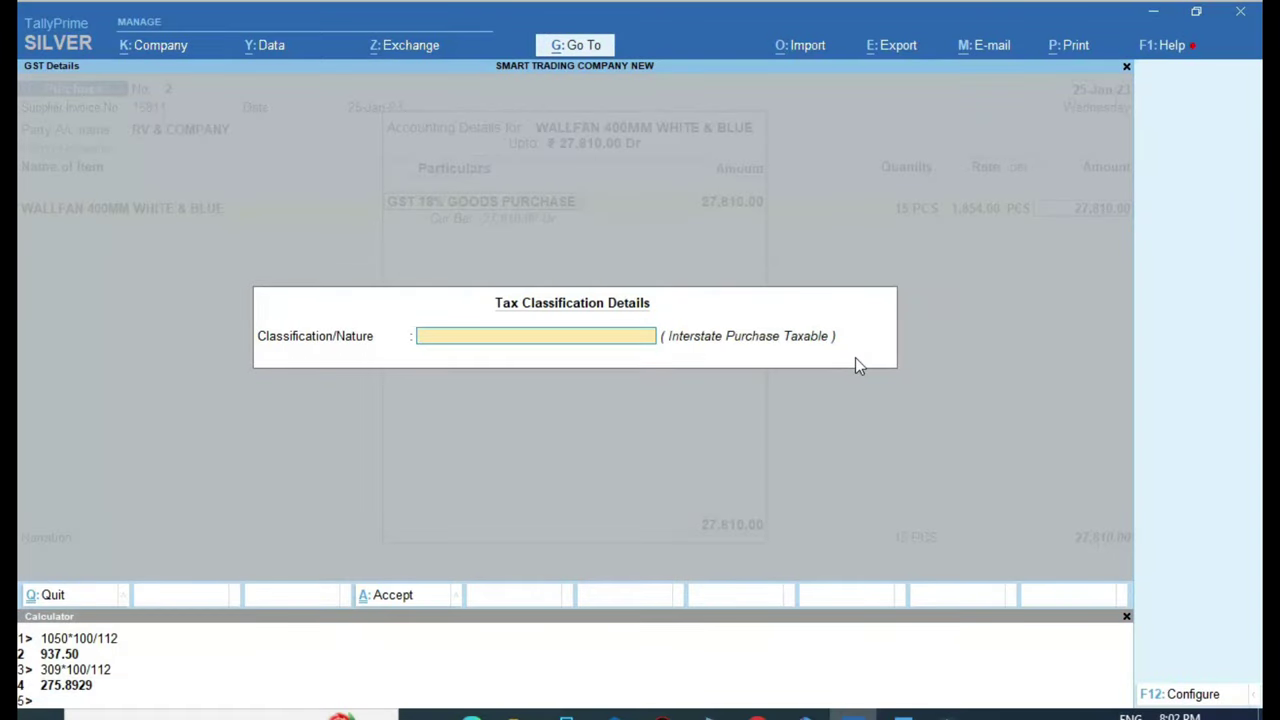
type("P")
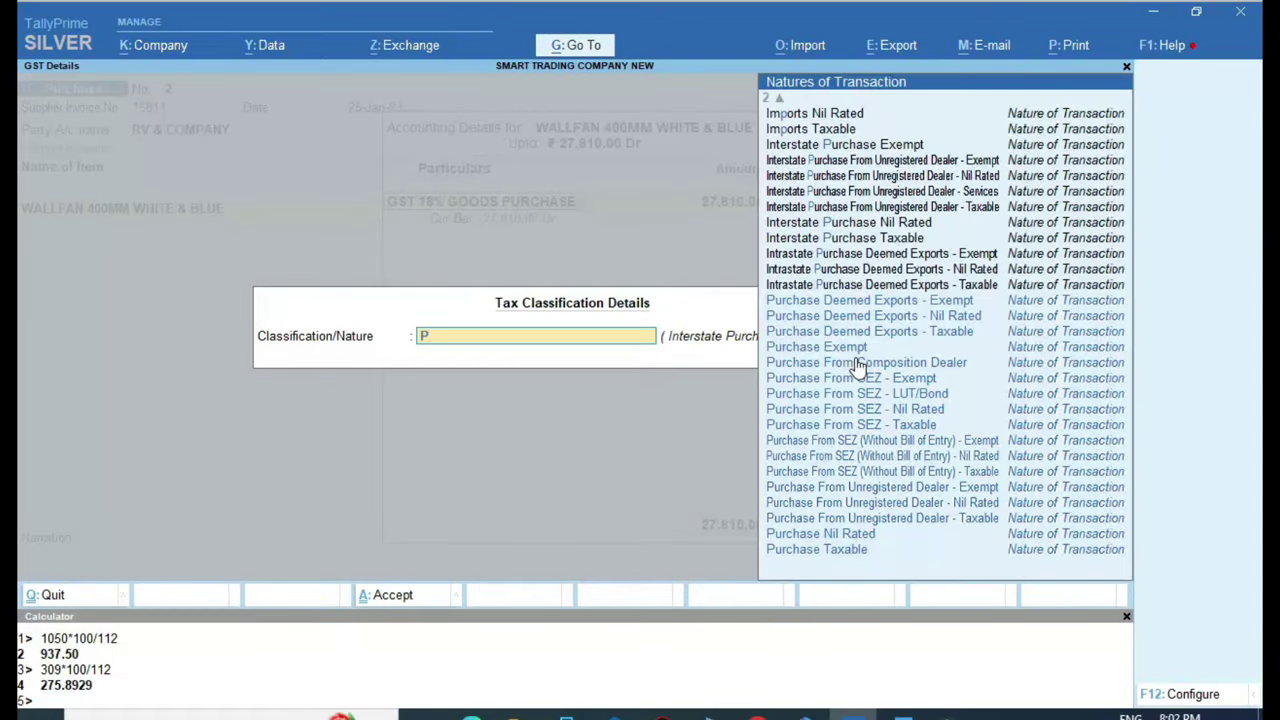
key("BackSpace")
type("INTER")
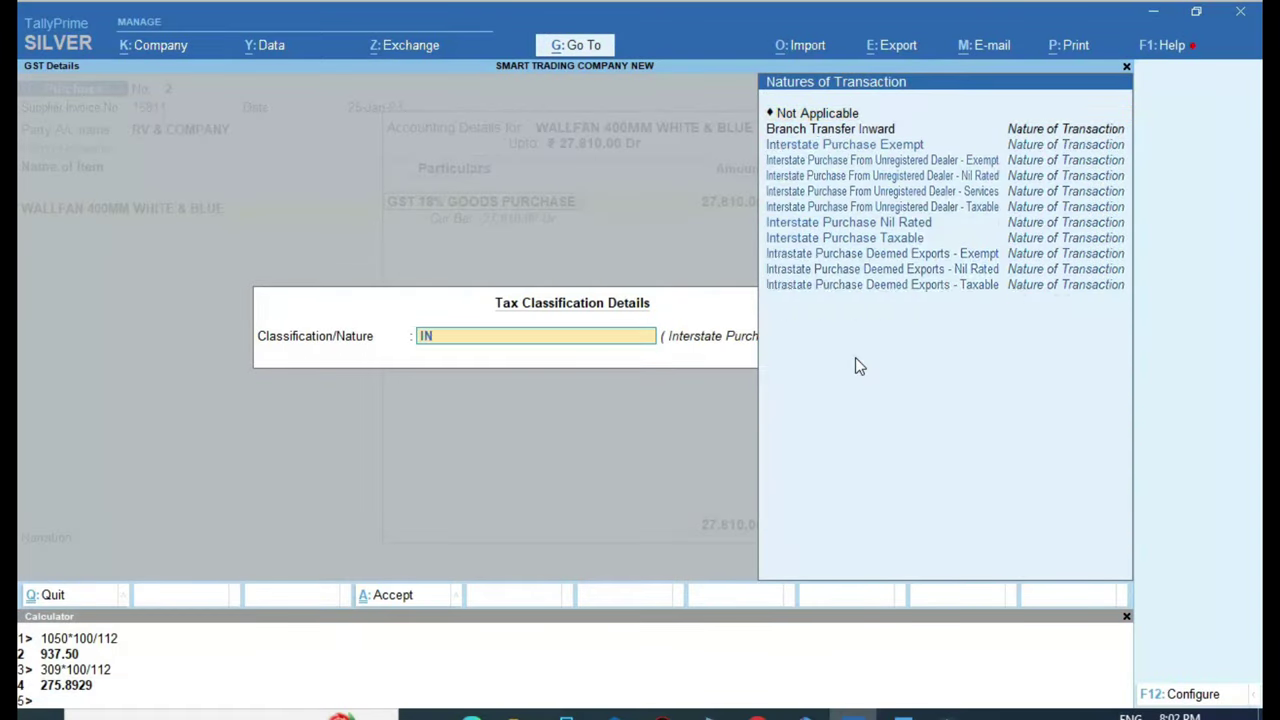
key("Down")
key("Down")
key("Down")
key("Down")
key("Down")
key("Down")
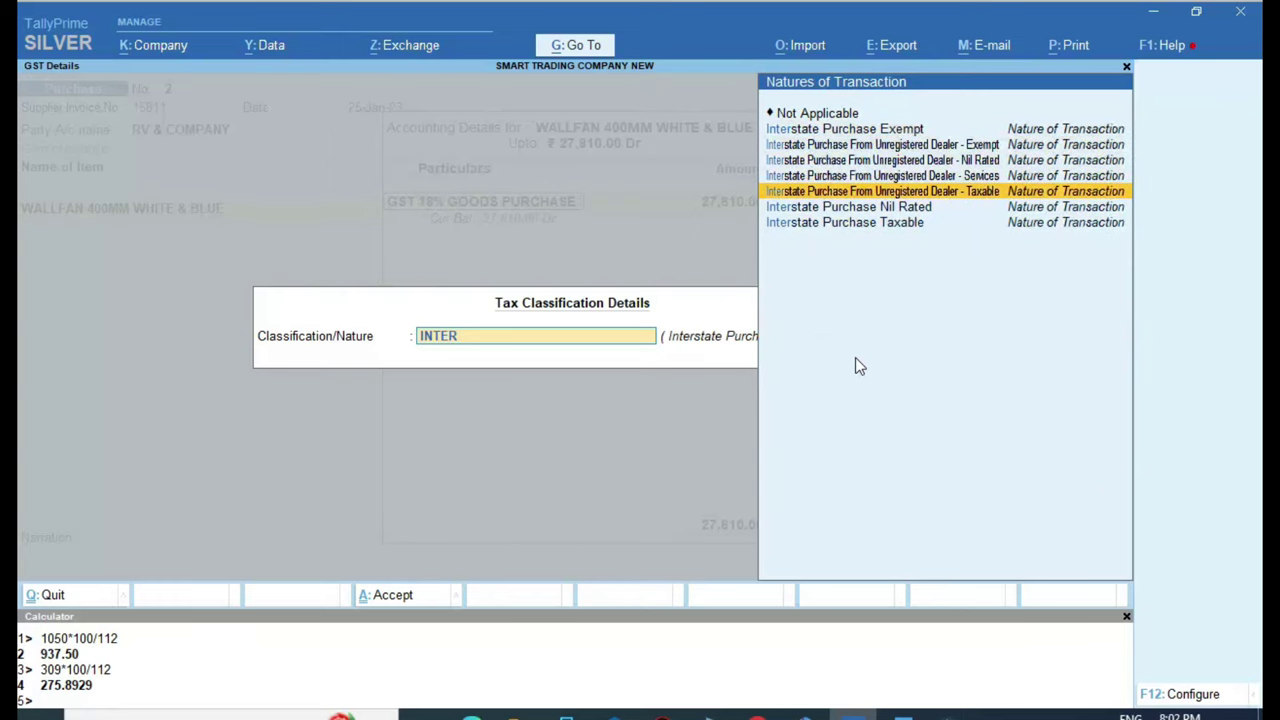